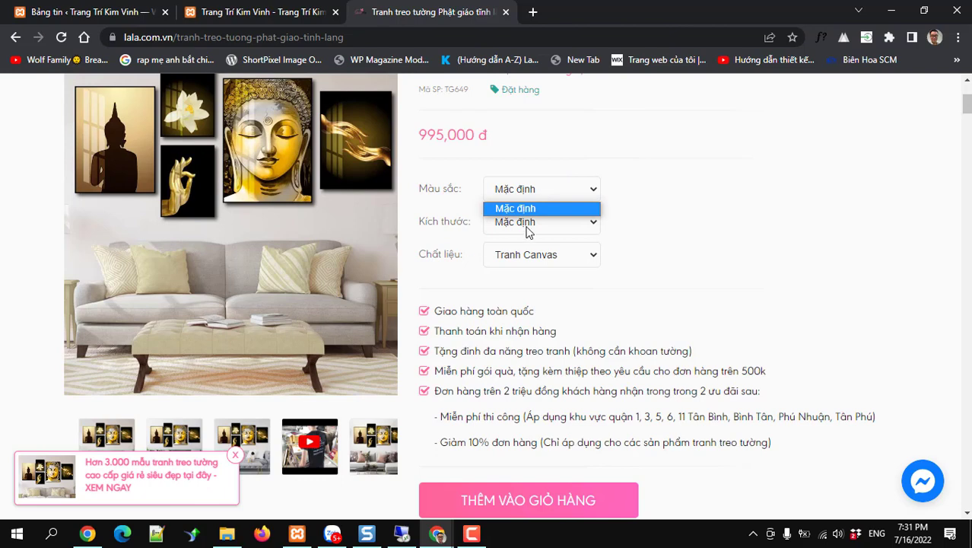
# Examine the Màu sắc, Kích thước and Chất liệu options of the wall painting on the reference product page.
pyautogui.click(525, 226)
pyautogui.click(521, 261)
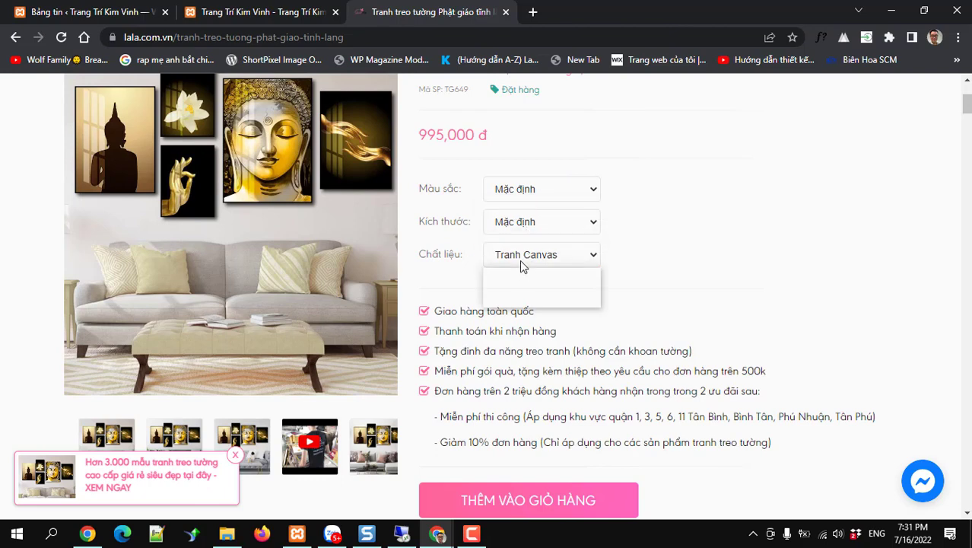
pyautogui.click(774, 268)
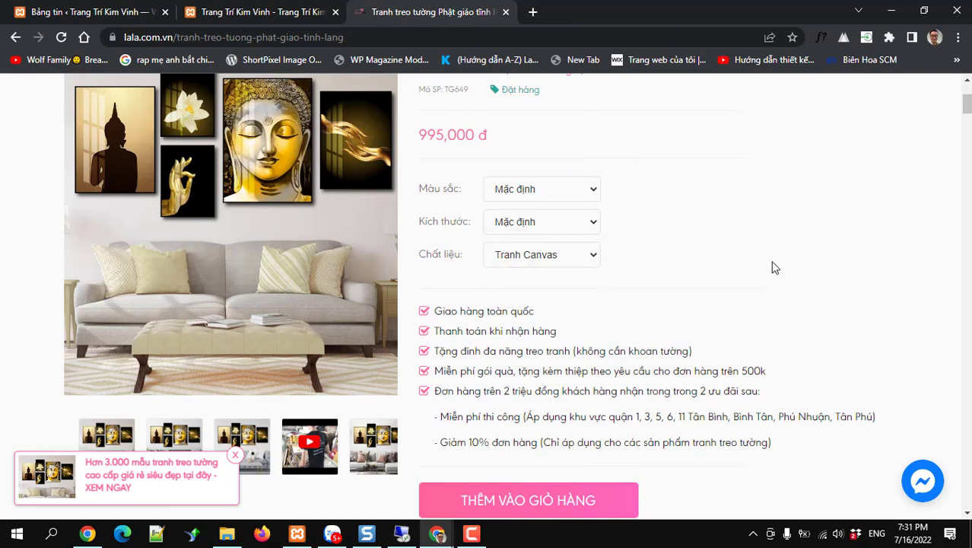
pyautogui.scroll(1, 774, 268)
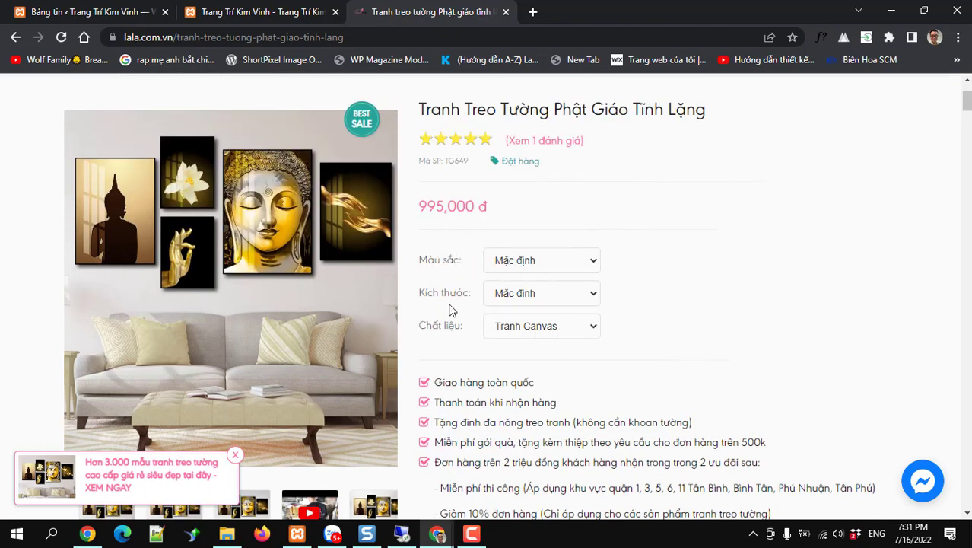
# Switch to the WordPress dashboard and open the product attributes page (Các thuộc tính).
pyautogui.click(68, 15)
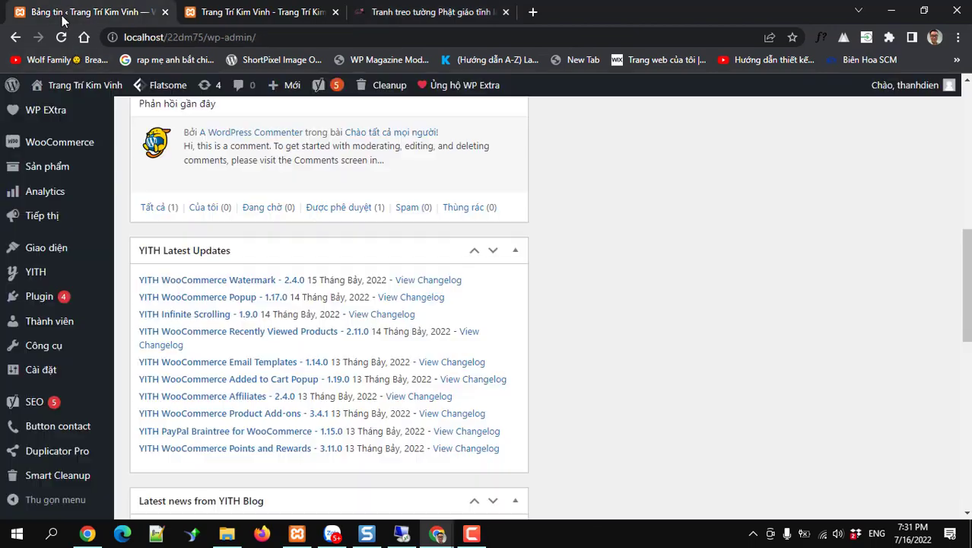
pyautogui.moveTo(61, 272)
pyautogui.scroll(-1, 61, 272)
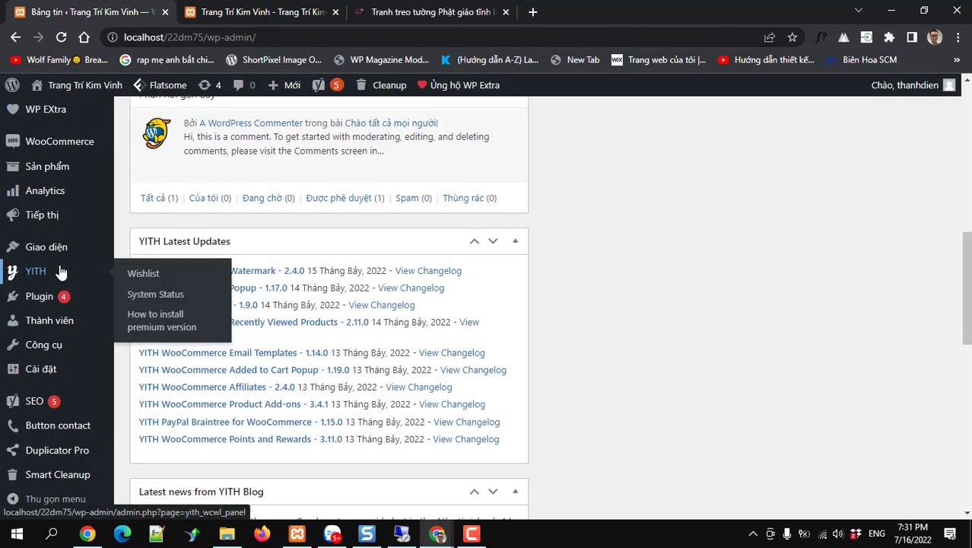
pyautogui.scroll(1, 61, 272)
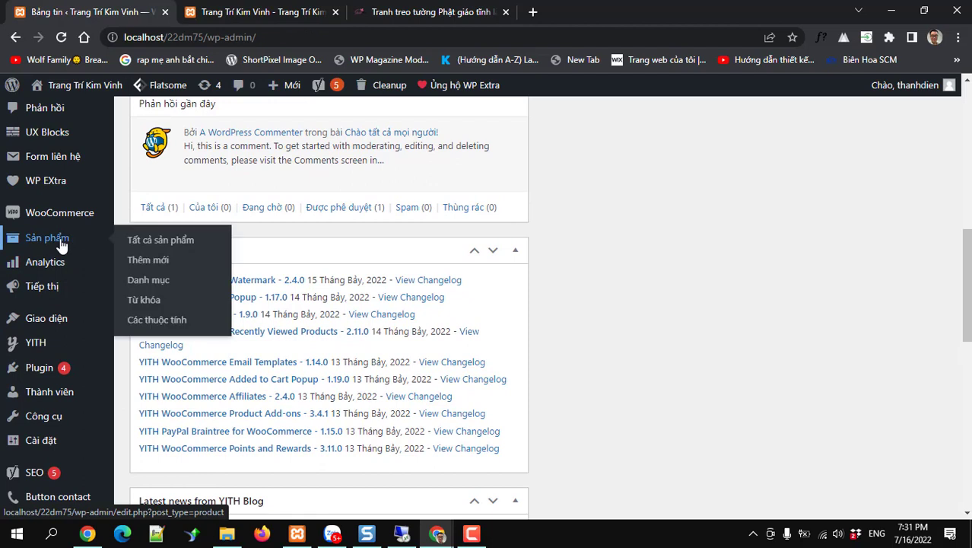
pyautogui.moveTo(63, 219)
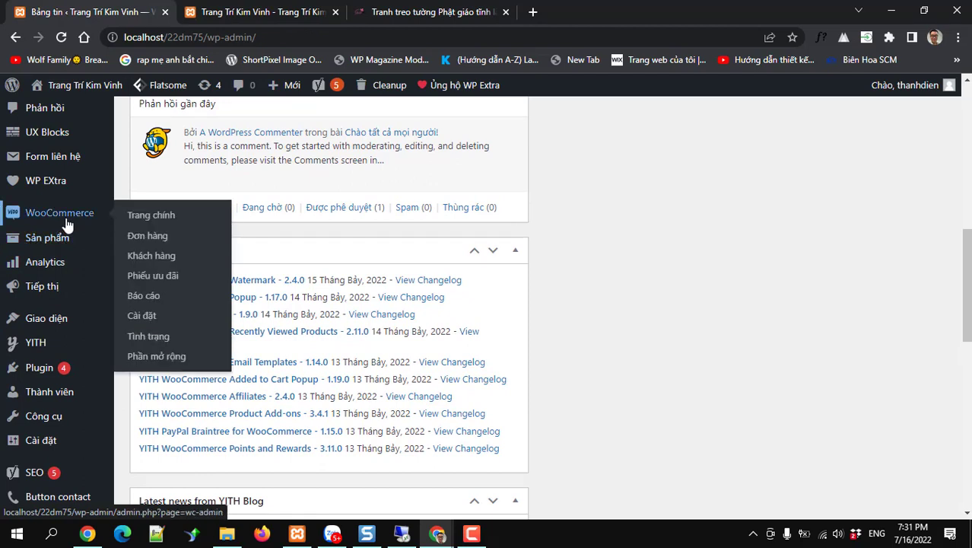
pyautogui.moveTo(67, 243)
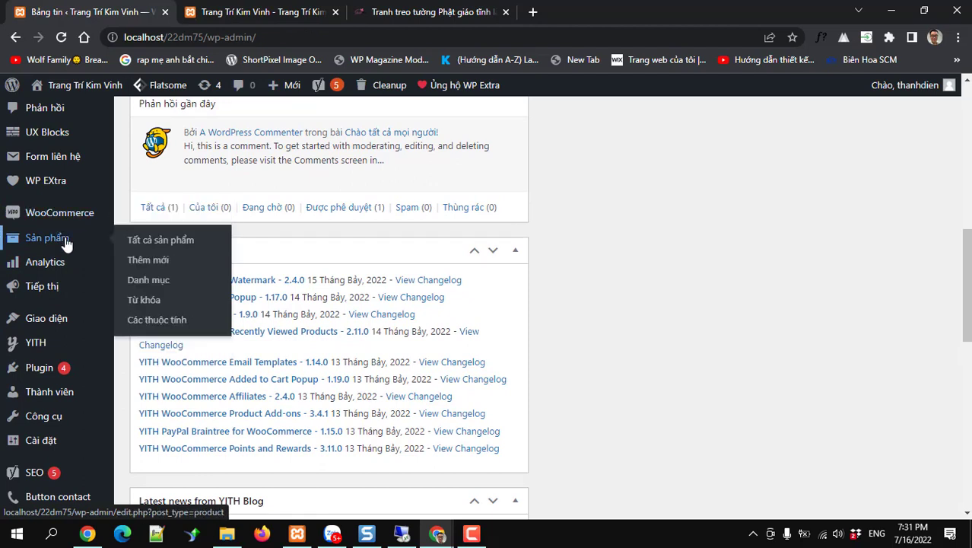
pyautogui.click(177, 322)
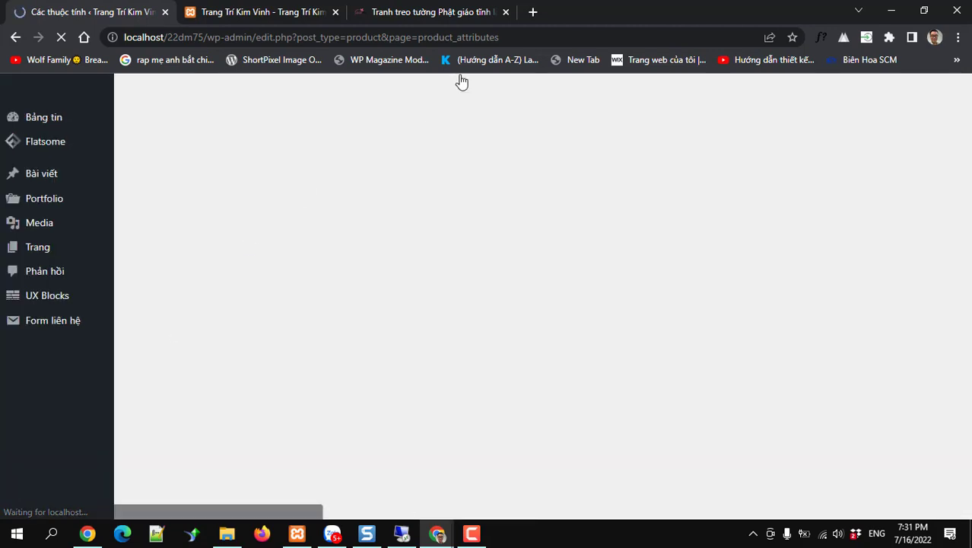
# Copy the label Màu sắc from the reference product page and enter it as the new attribute's name.
pyautogui.click(438, 14)
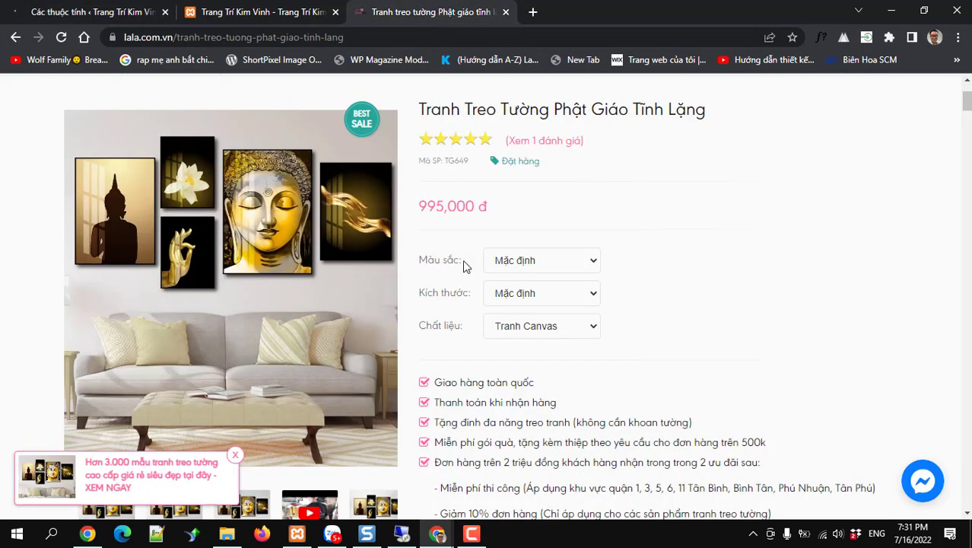
pyautogui.moveTo(463, 259); pyautogui.dragTo(421, 259)
pyautogui.moveTo(471, 293); pyautogui.dragTo(419, 294)
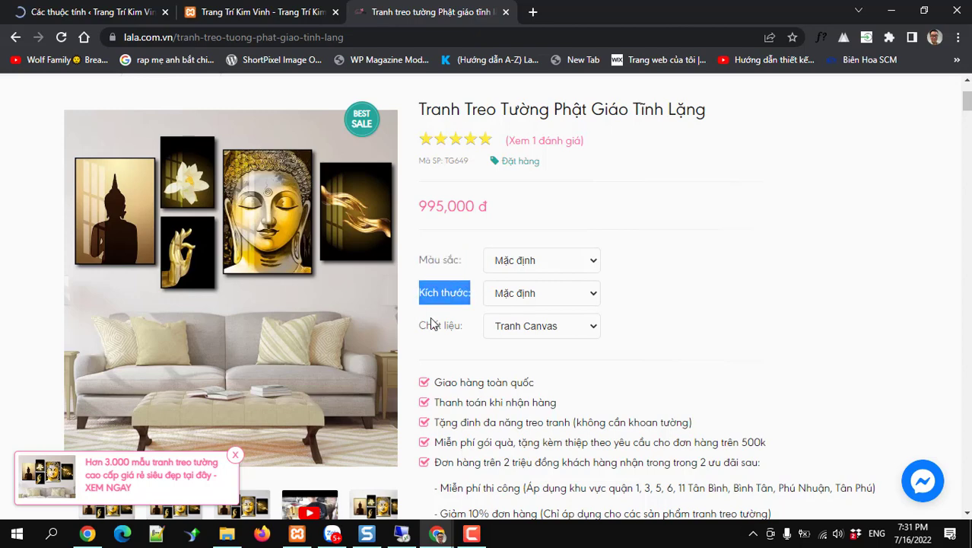
pyautogui.moveTo(461, 326); pyautogui.dragTo(419, 325)
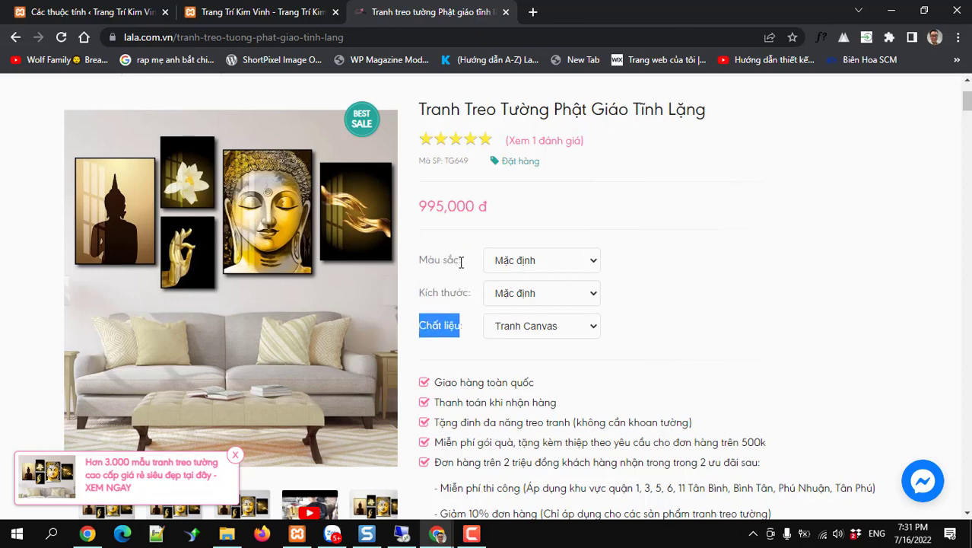
pyautogui.moveTo(461, 259); pyautogui.dragTo(419, 259)
pyautogui.hotkey('ctrl', 'c')
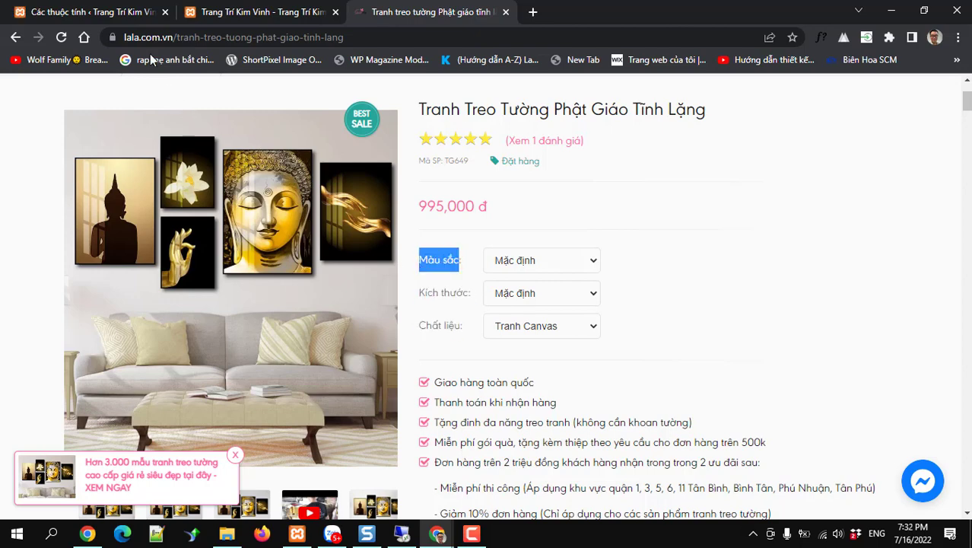
pyautogui.click(107, 12)
pyautogui.click(206, 371)
pyautogui.hotkey('ctrl', 'v')
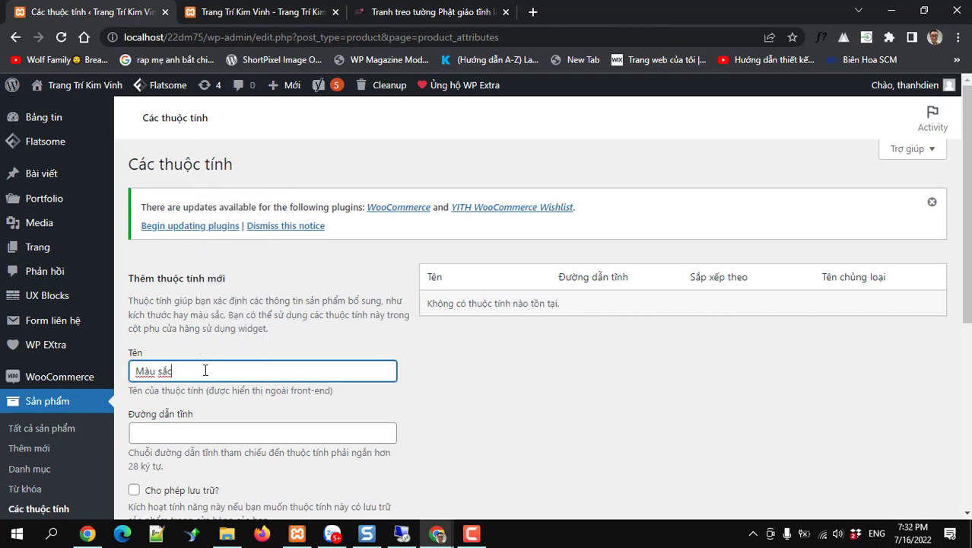
pyautogui.press('BackSpace')
# Add the Màu sắc attribute with the default sort order Tuỳ chỉnh sắp xếp.
pyautogui.scroll(-4, 211, 390)
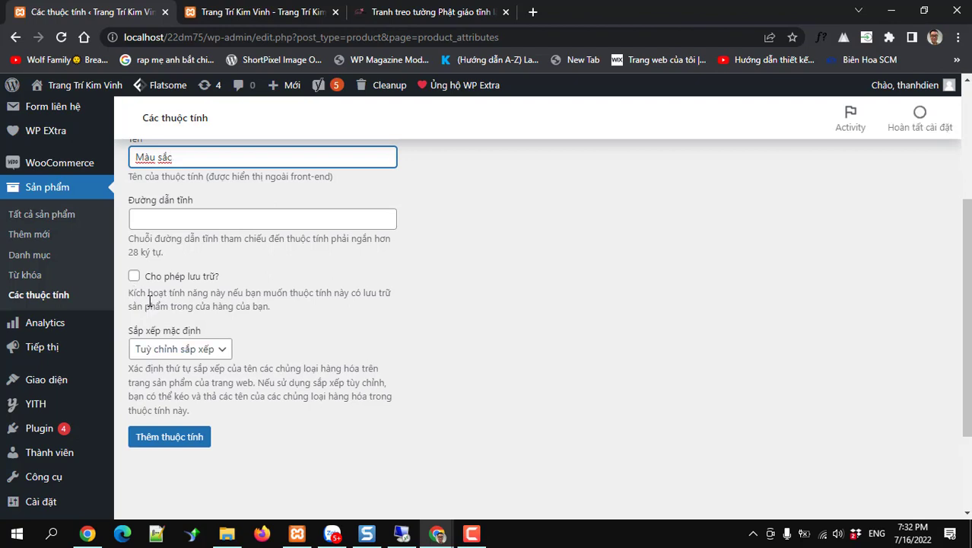
pyautogui.scroll(1, 304, 344)
pyautogui.scroll(2, 351, 345)
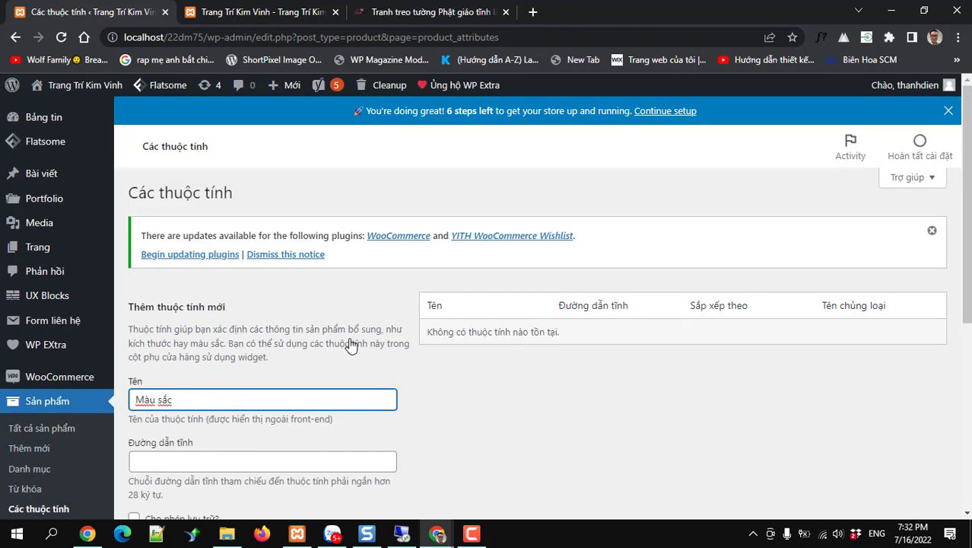
pyautogui.scroll(-5, 350, 338)
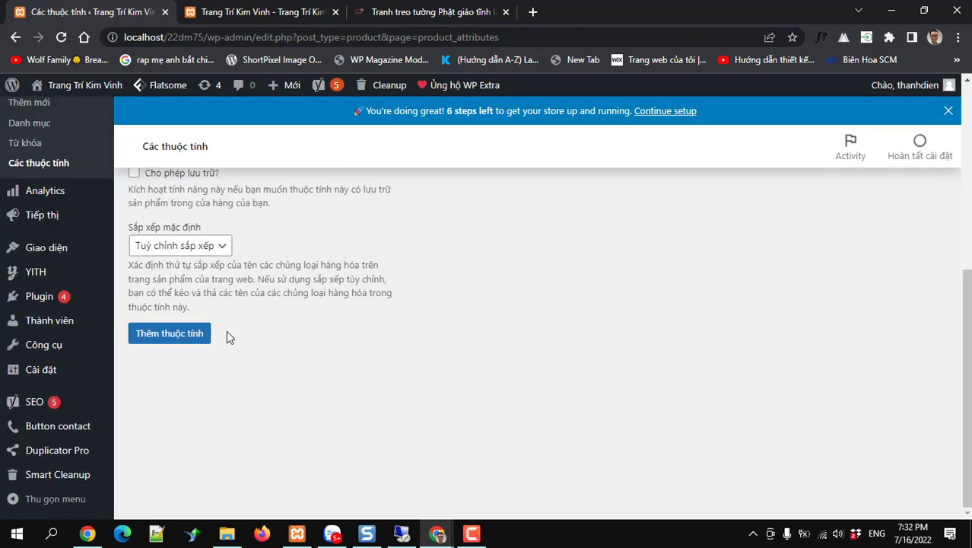
pyautogui.click(201, 251)
pyautogui.click(202, 259)
pyautogui.scroll(3, 217, 297)
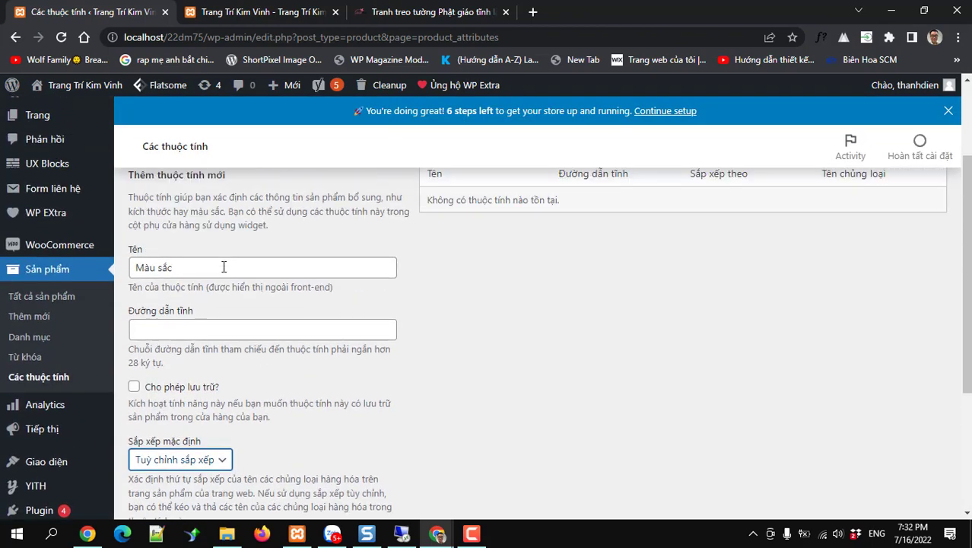
pyautogui.scroll(2, 220, 305)
pyautogui.scroll(-4, 220, 304)
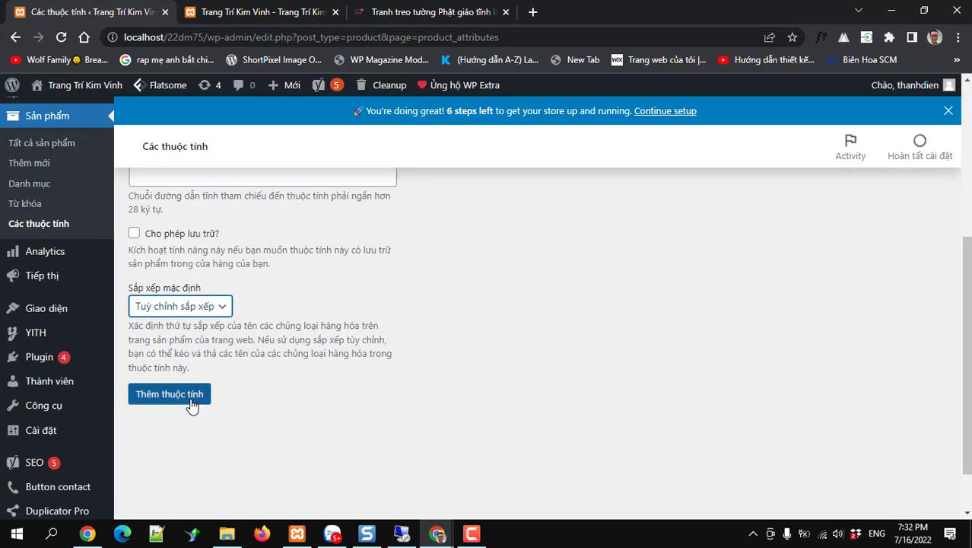
pyautogui.click(200, 397)
pyautogui.scroll(3, 323, 369)
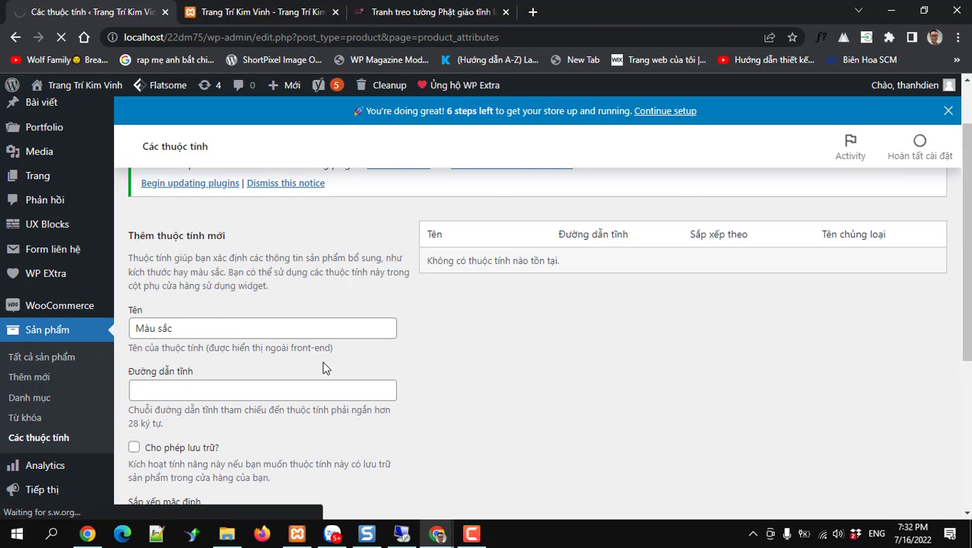
# Copy the label Kích thước from the reference product page and add it as a new product attribute.
pyautogui.click(423, 12)
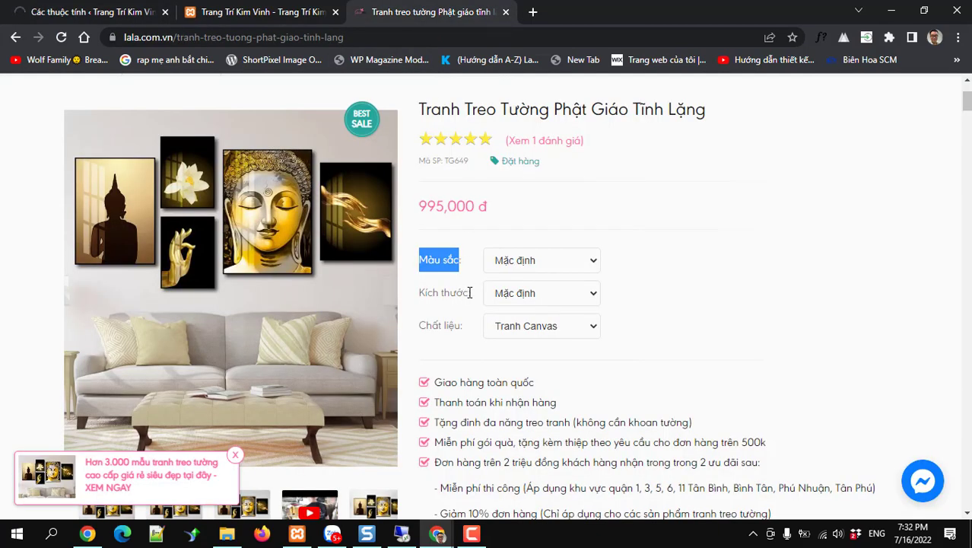
pyautogui.moveTo(470, 292); pyautogui.dragTo(421, 293)
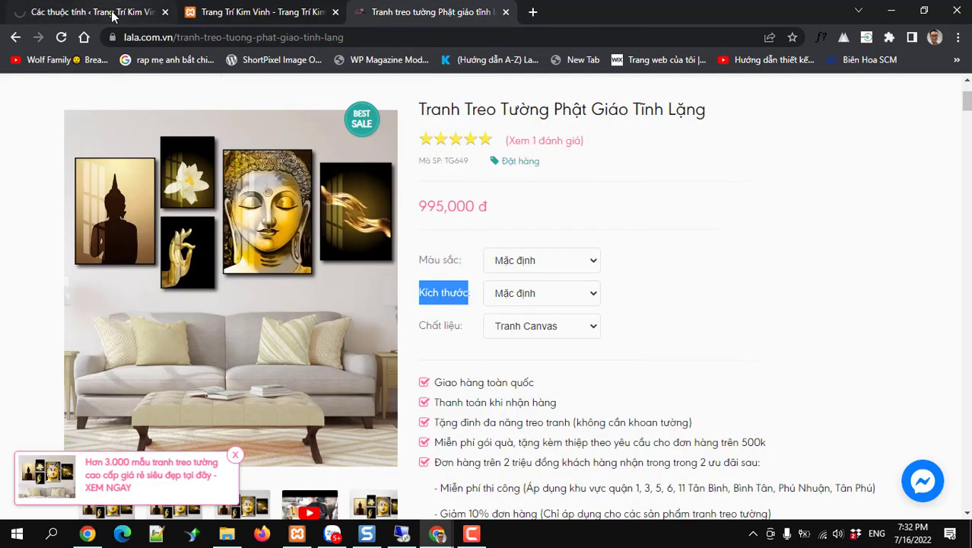
pyautogui.click(112, 17)
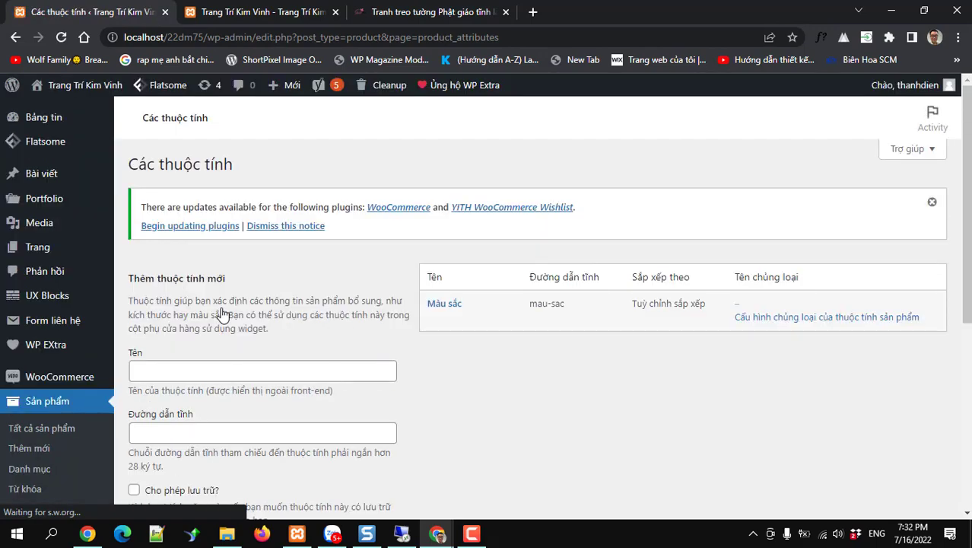
pyautogui.click(200, 369)
pyautogui.write('Kích thước')
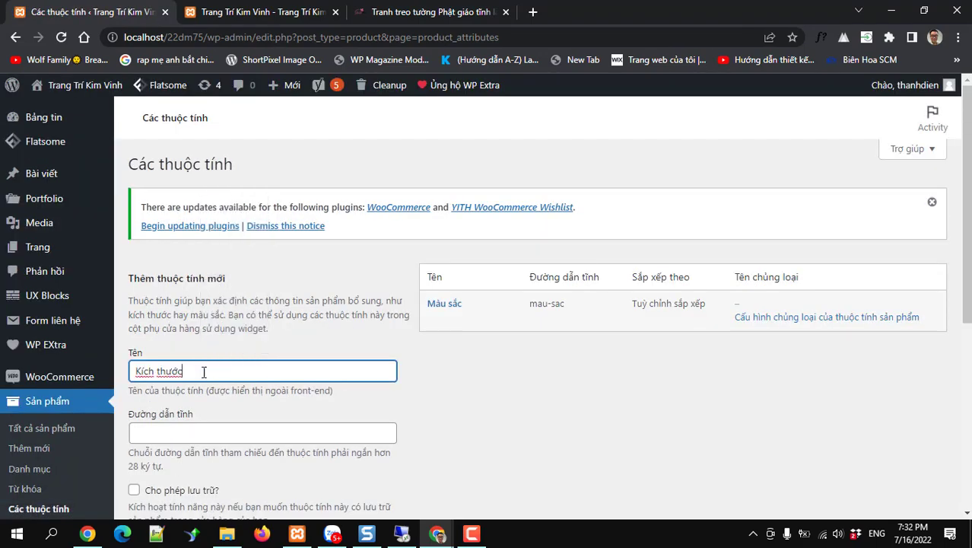
pyautogui.scroll(-2, 204, 371)
pyautogui.scroll(-3, 210, 430)
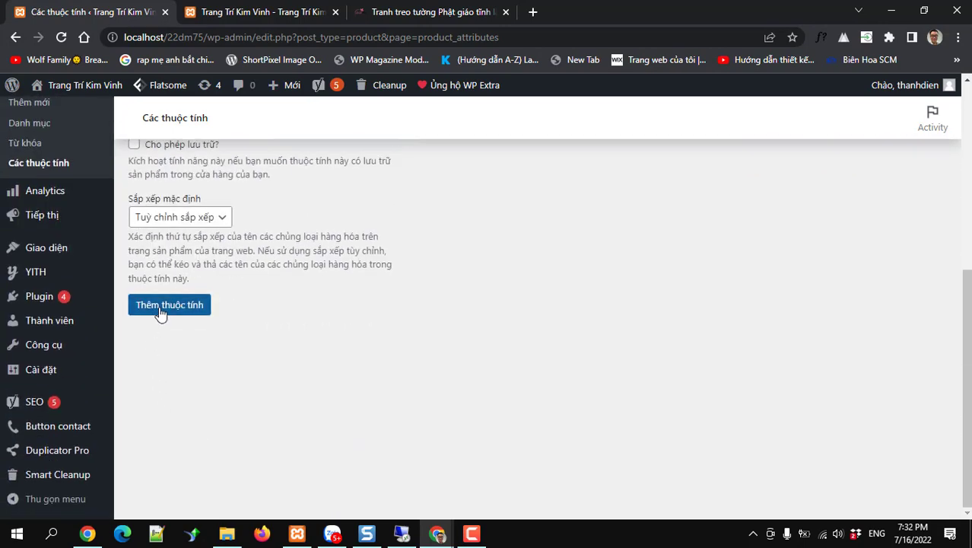
pyautogui.click(159, 307)
# Copy the label Chất liệu from the reference product page and add it as a new product attribute.
pyautogui.click(383, 14)
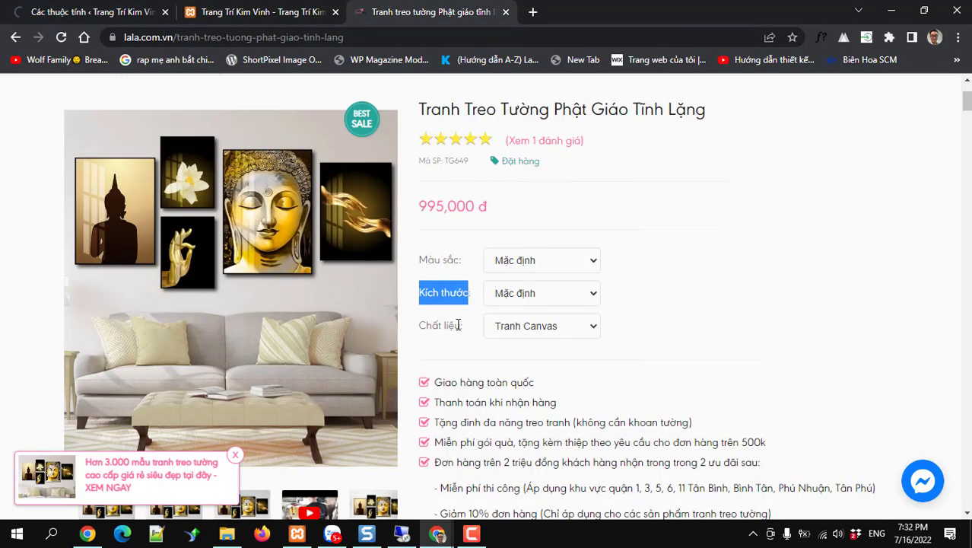
pyautogui.moveTo(459, 324); pyautogui.dragTo(405, 328)
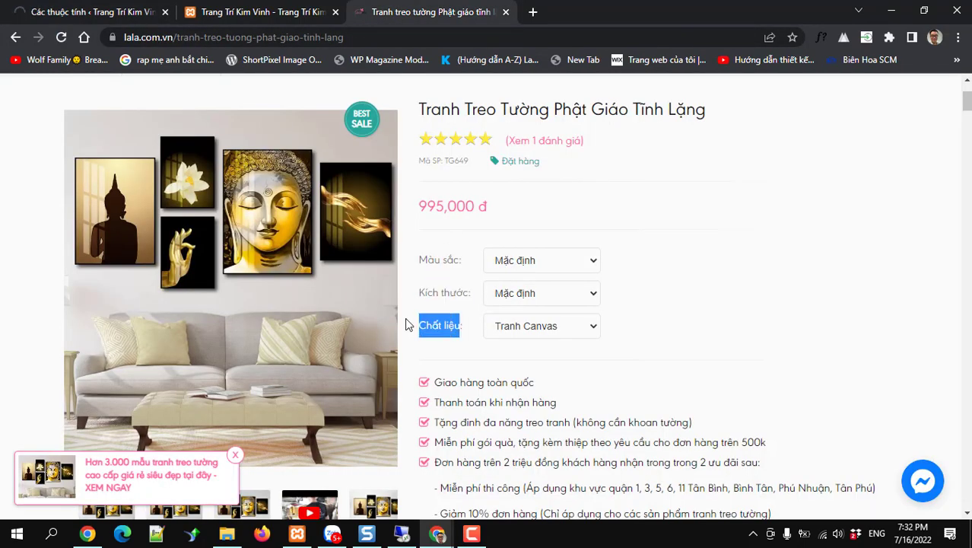
pyautogui.click(78, 23)
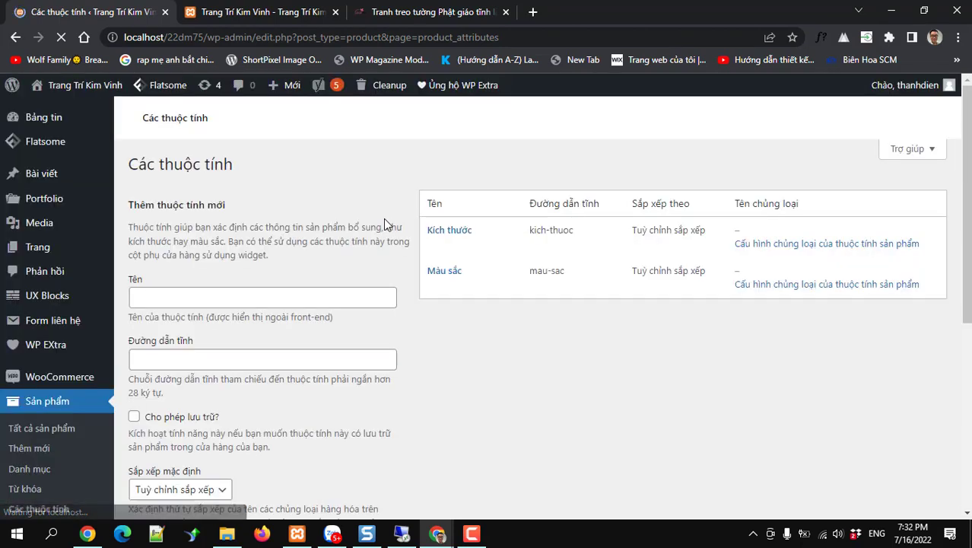
pyautogui.click(279, 300)
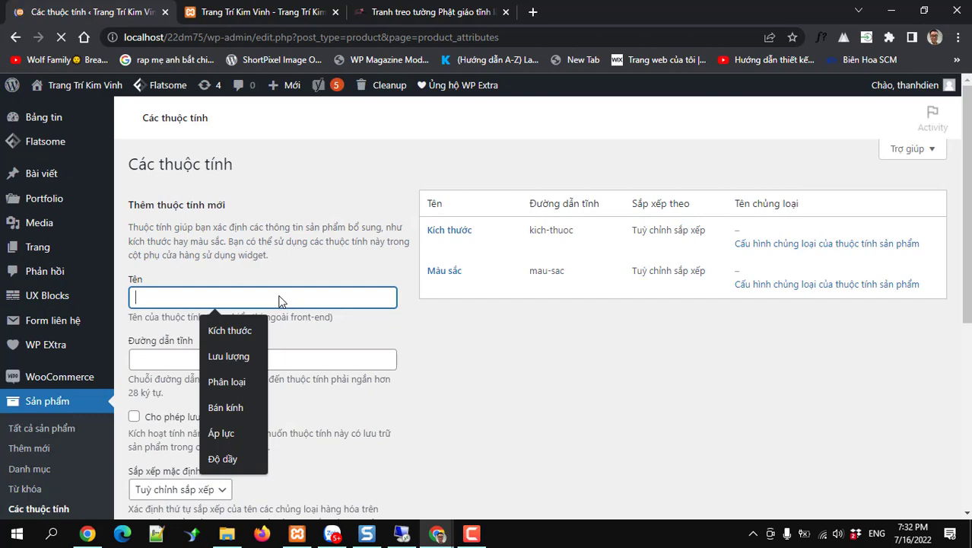
pyautogui.write('Chất liệu')
pyautogui.scroll(-3, 519, 411)
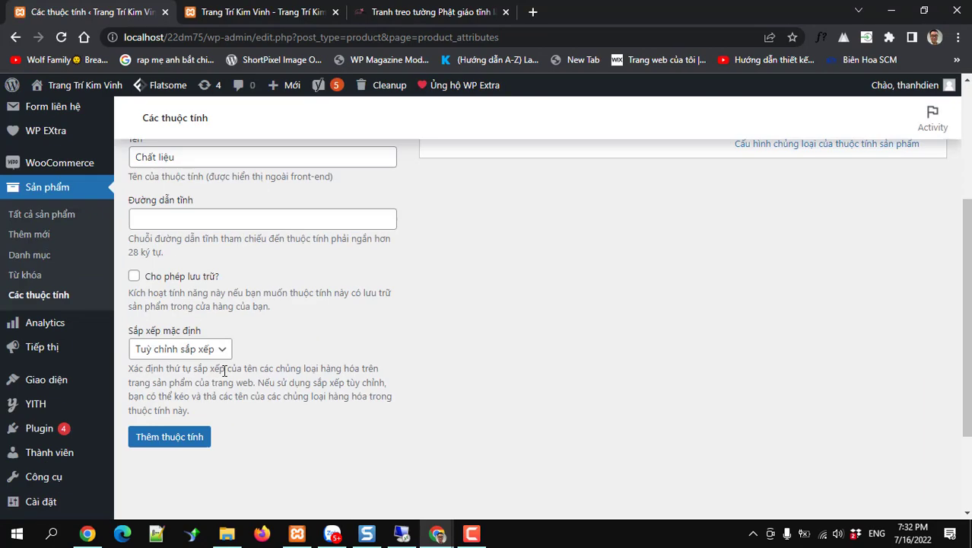
pyautogui.click(200, 437)
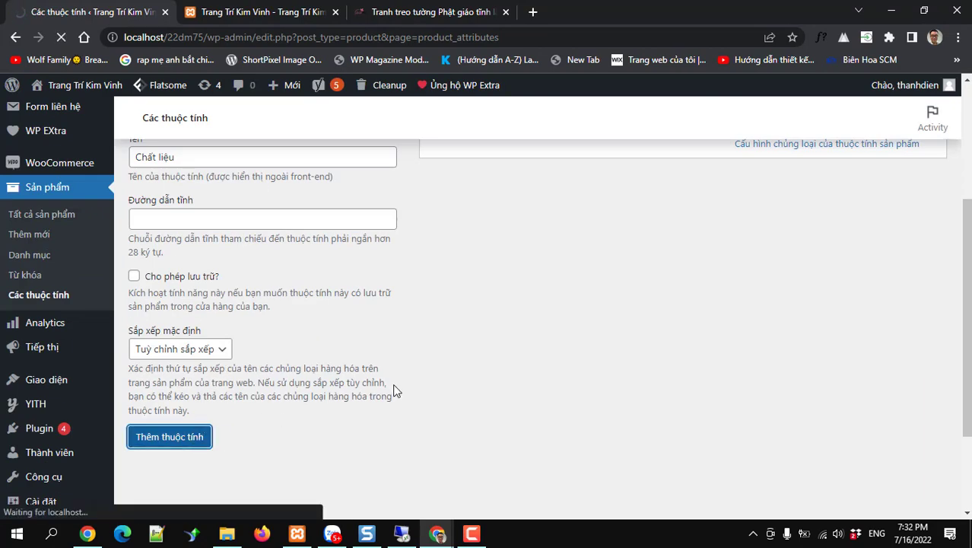
pyautogui.scroll(3, 394, 390)
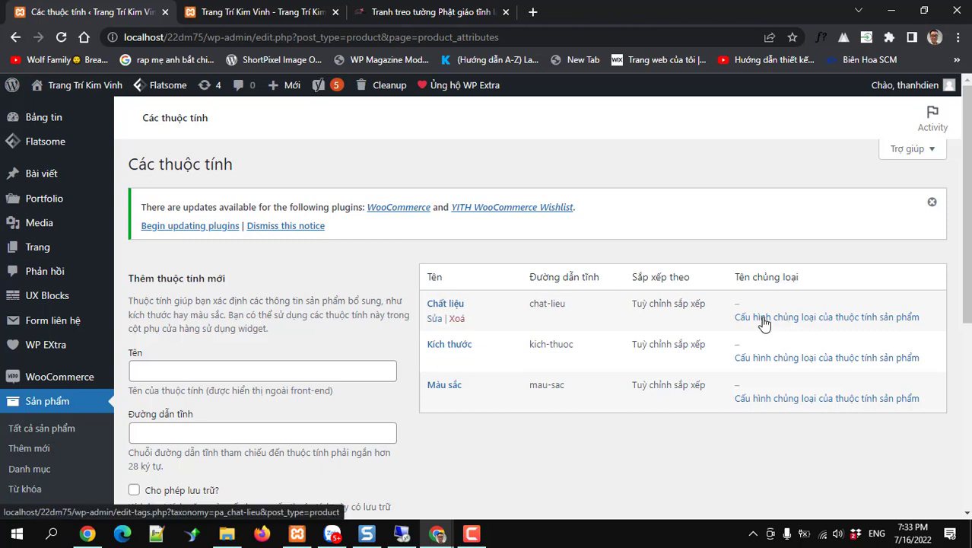
# Open the term configuration of the Chất liệu attribute and add the term Tranh Canvas.
pyautogui.click(766, 326)
pyautogui.hotkey('ctrl', '3')
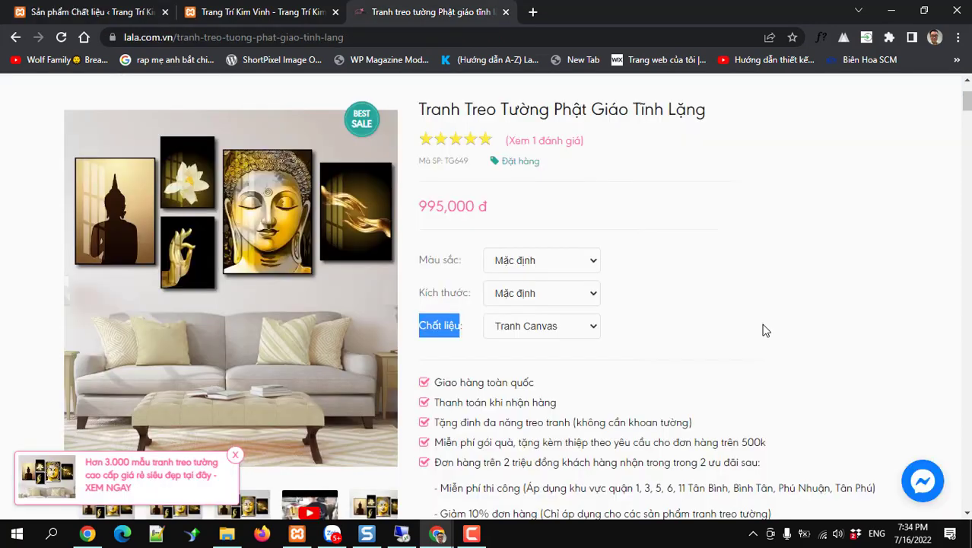
pyautogui.click(73, 15)
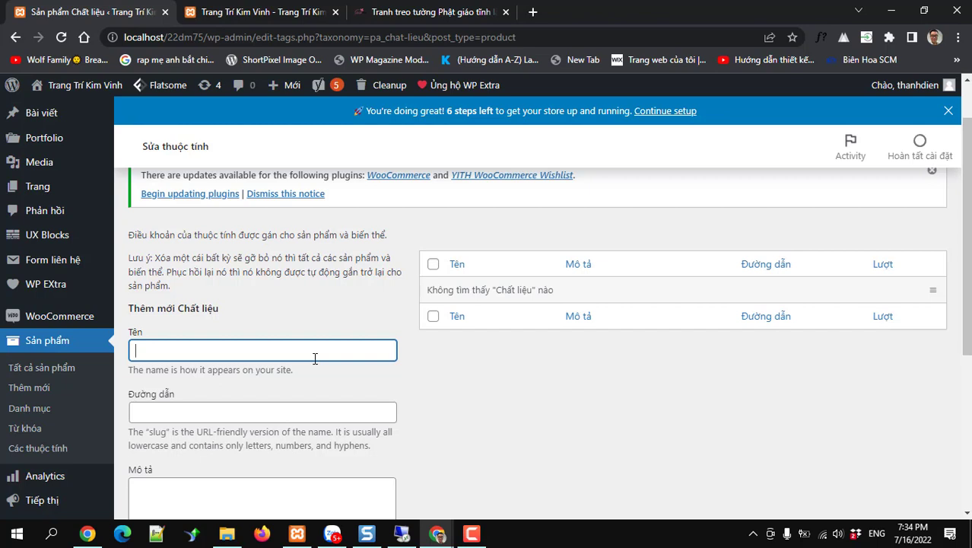
pyautogui.write('Tranh Can')
pyautogui.write('vs')
pyautogui.write('as')
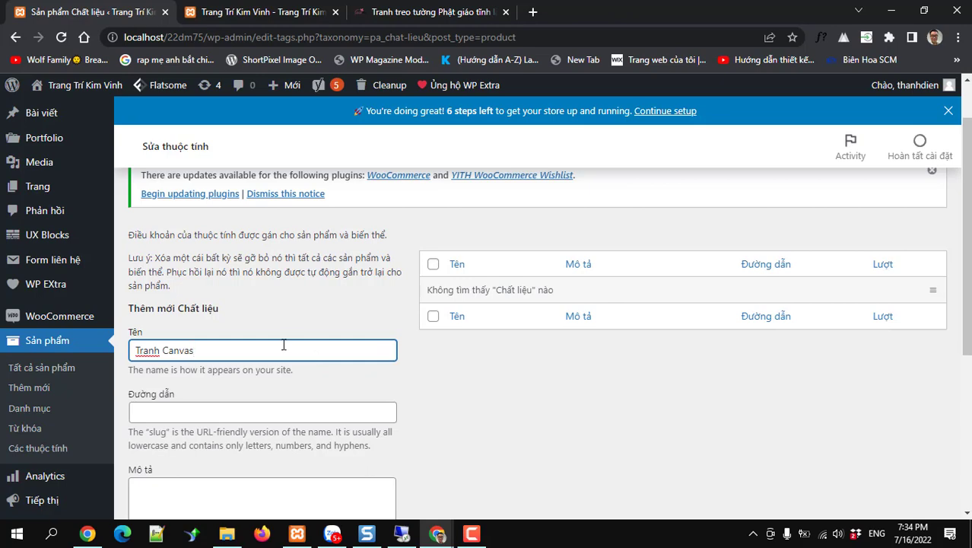
pyautogui.scroll(-4, 228, 396)
pyautogui.click(191, 322)
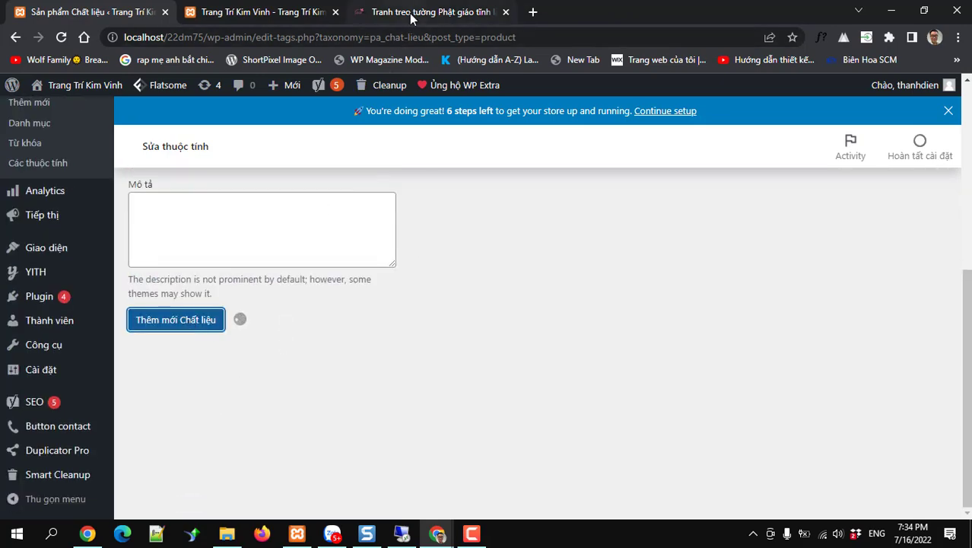
# Check the Chất liệu options on the reference product page and return to the attribute's terms.
pyautogui.click(411, 12)
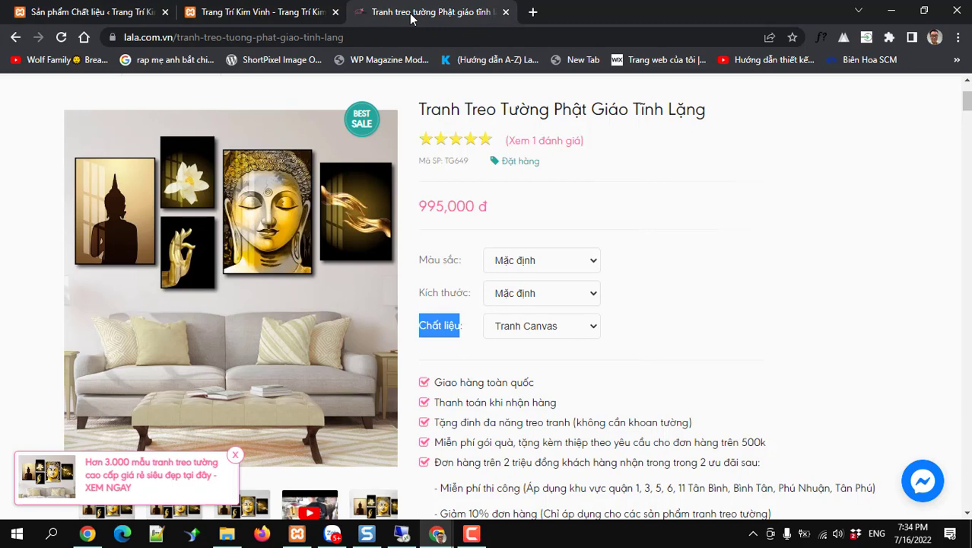
pyautogui.click(525, 326)
pyautogui.click(91, 13)
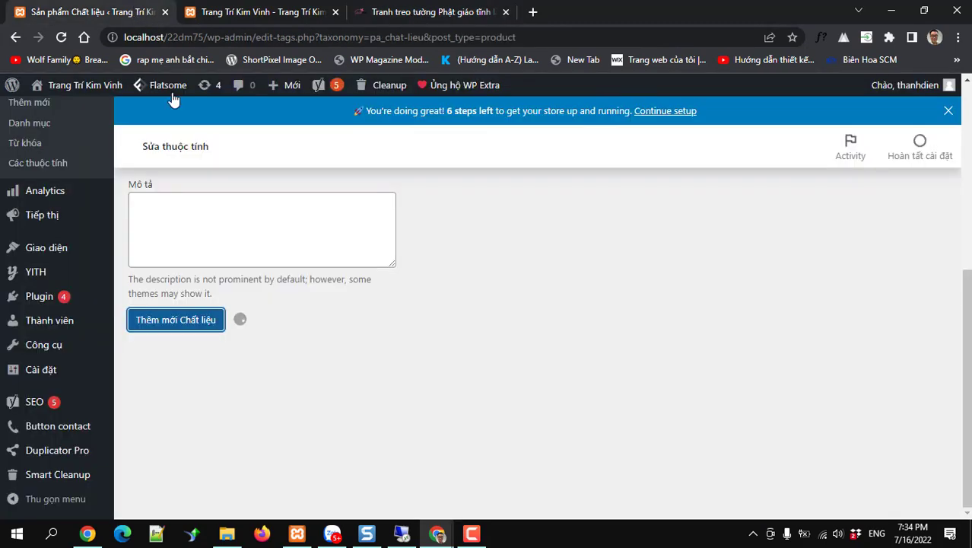
pyautogui.scroll(5, 236, 228)
pyautogui.click(213, 354)
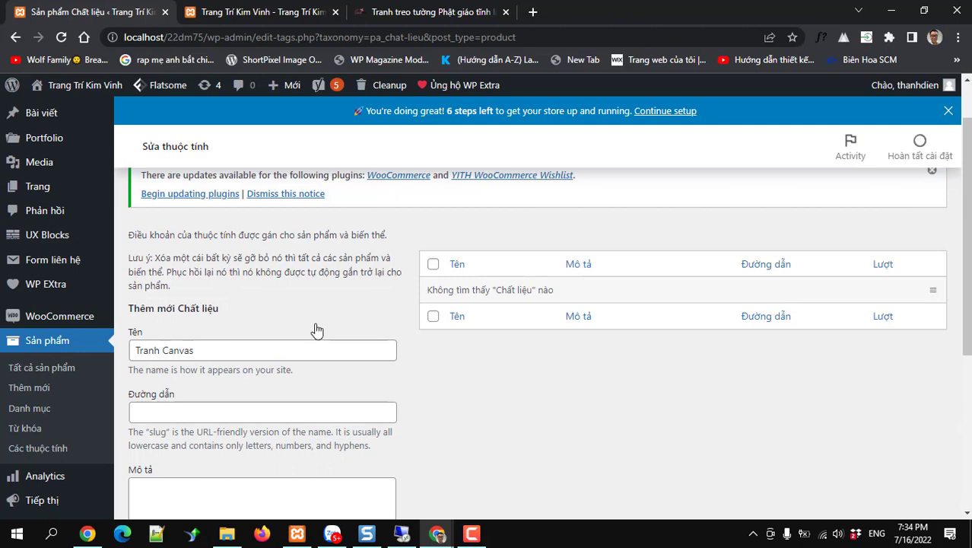
pyautogui.scroll(-2, 319, 320)
pyautogui.press('Return')
pyautogui.scroll(1, 199, 378)
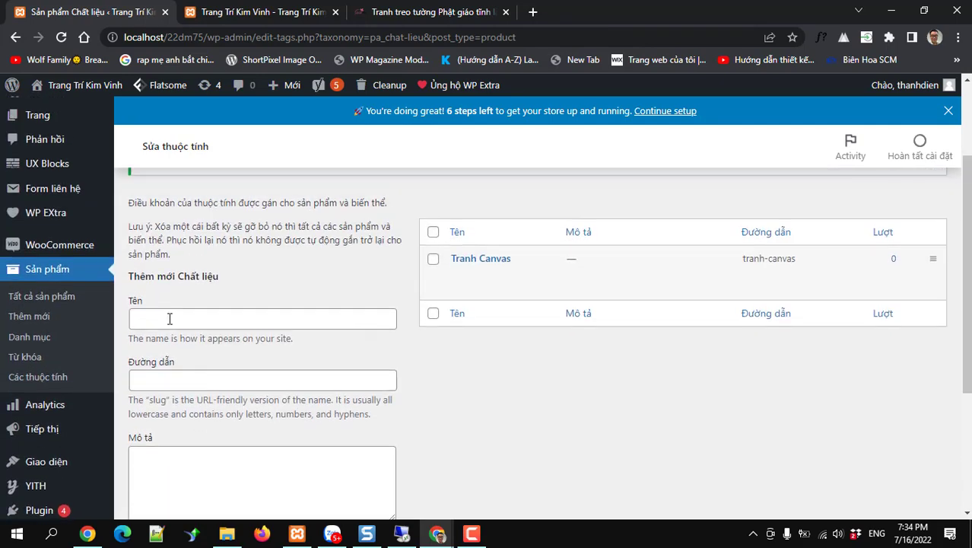
# Add the term Tranh gỗ MDF to the Chất liệu attribute.
pyautogui.click(169, 318)
pyautogui.write('Tranh')
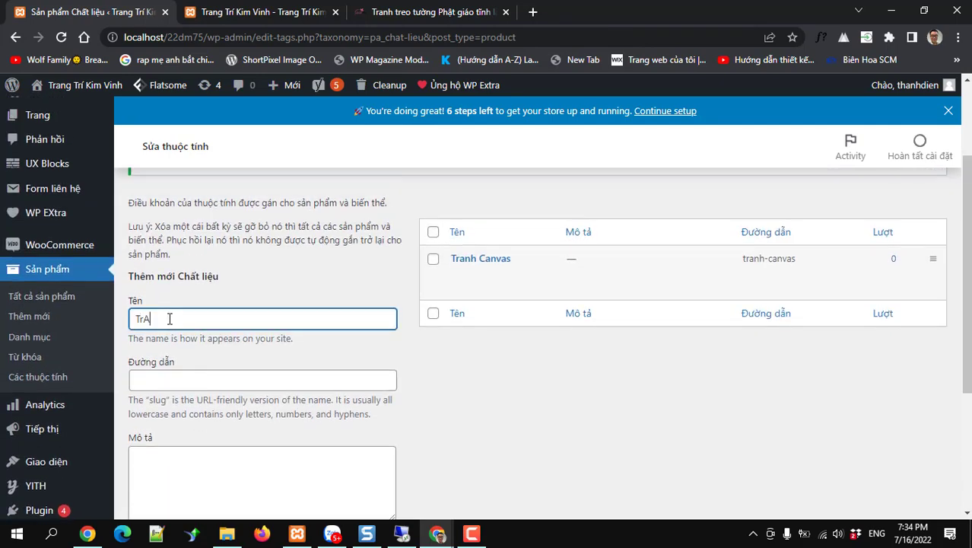
pyautogui.press('BackSpace')
pyautogui.press('BackSpace')
pyautogui.press('BackSpace')
pyautogui.write('anh gỗ MDF')
pyautogui.scroll(-3, 172, 331)
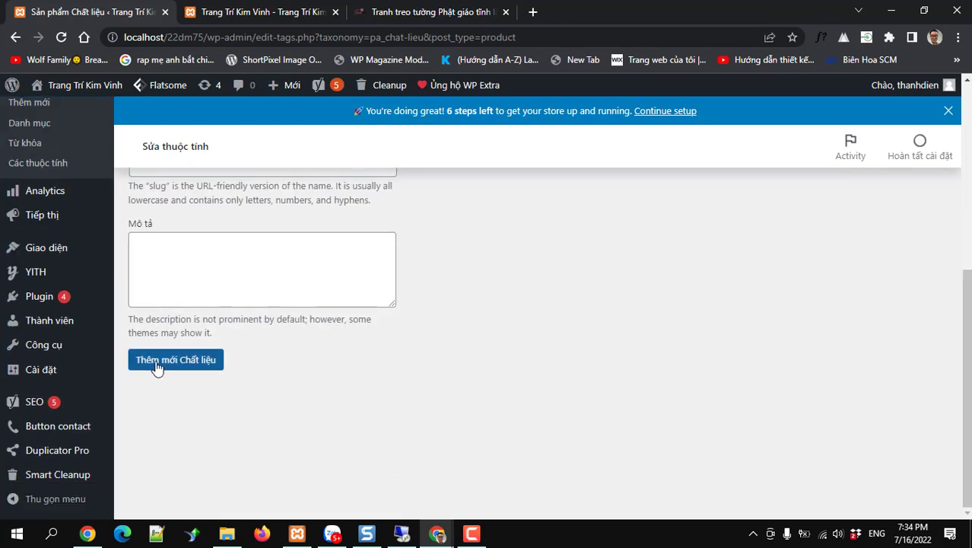
pyautogui.click(164, 360)
# Look up the remaining Chất liệu option on the reference product page.
pyautogui.click(435, 13)
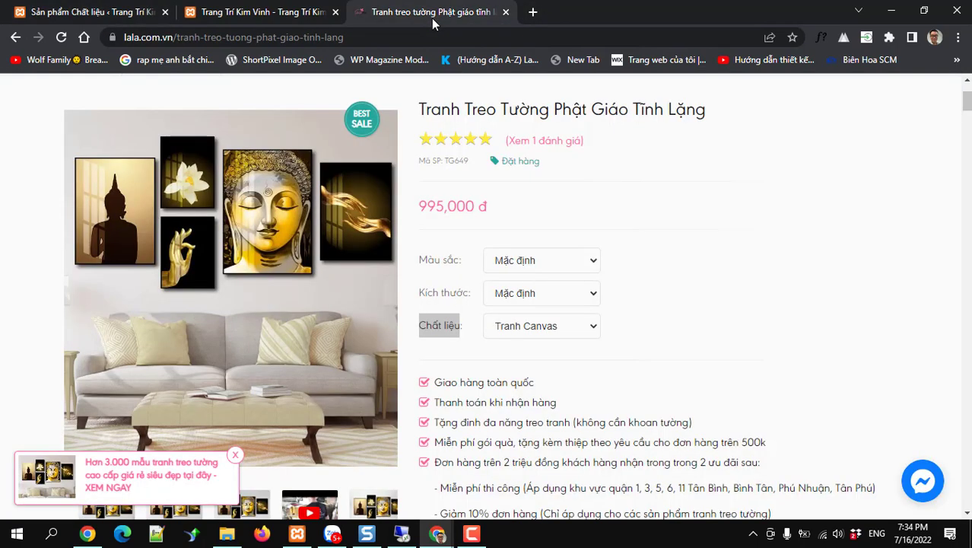
pyautogui.click(553, 328)
pyautogui.click(553, 334)
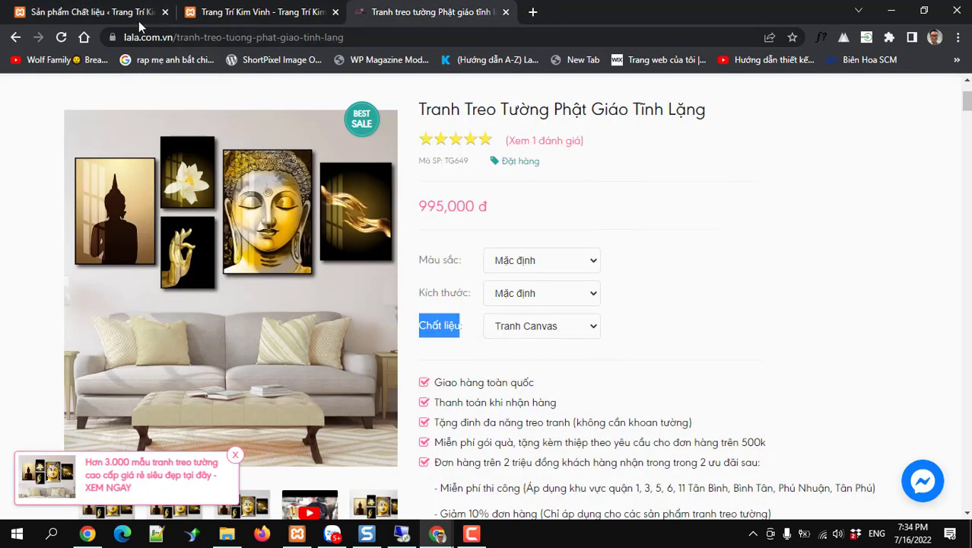
pyautogui.click(220, 11)
pyautogui.click(91, 12)
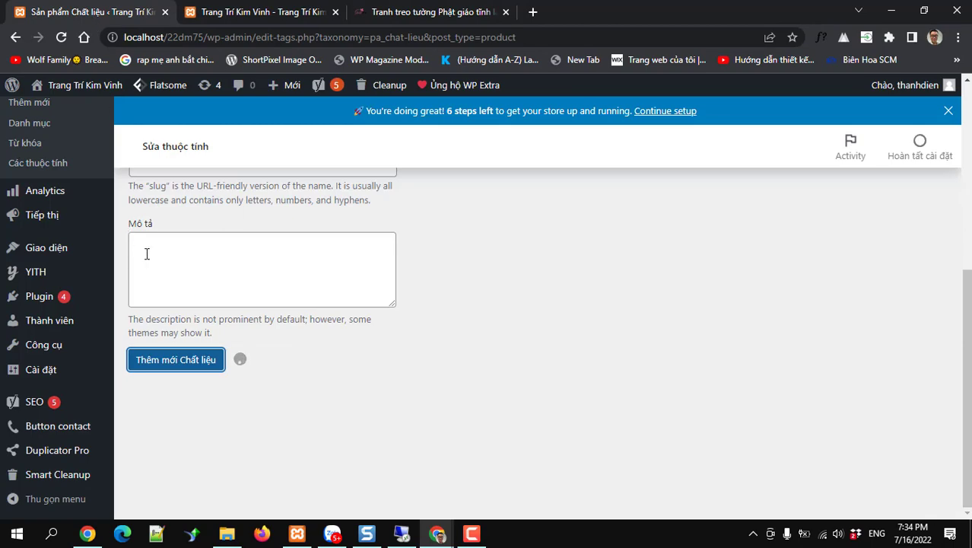
# Add the term Tranh tráng gương to the Chất liệu attribute.
pyautogui.scroll(4, 146, 254)
pyautogui.click(186, 393)
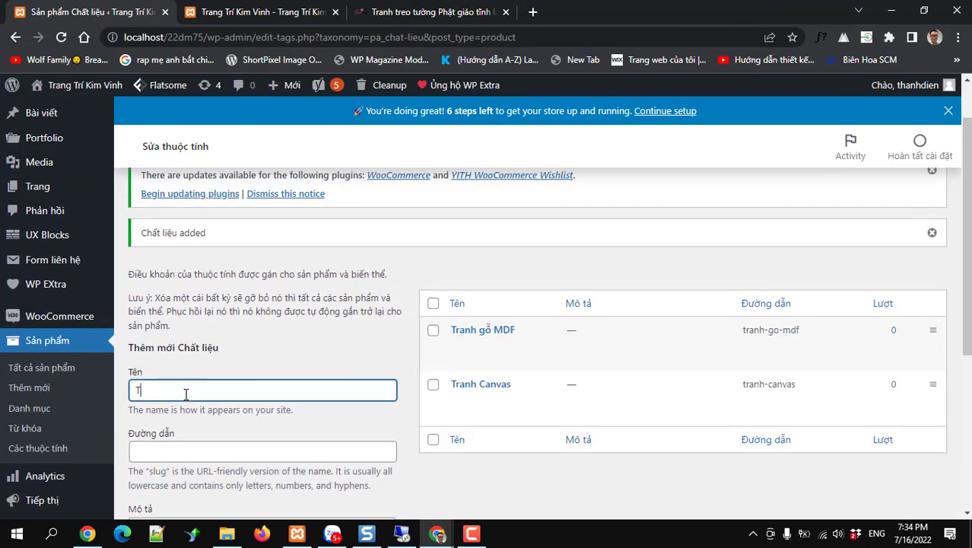
pyautogui.write('Tranh')
pyautogui.press('BackSpace')
pyautogui.write('t')
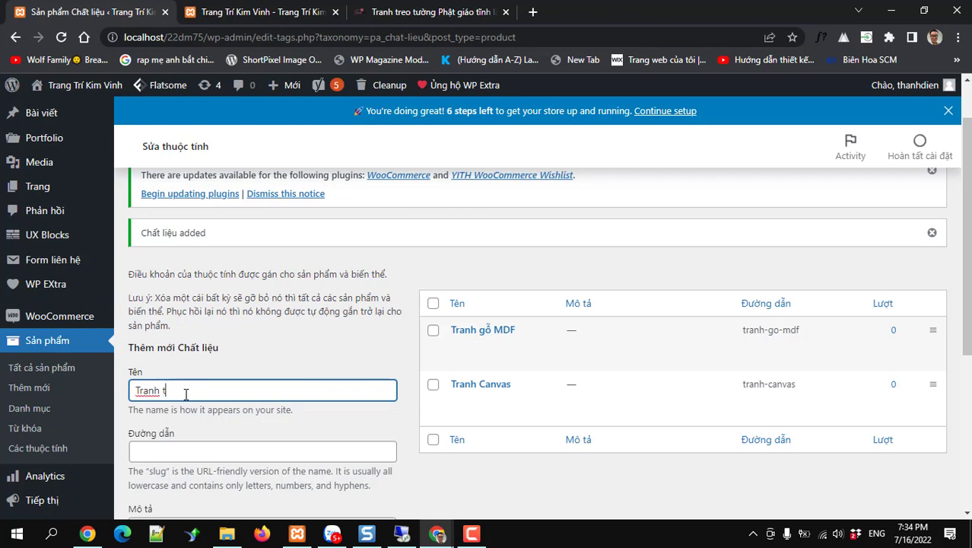
pyautogui.write('rángguon')
pyautogui.scroll(-3, 190, 402)
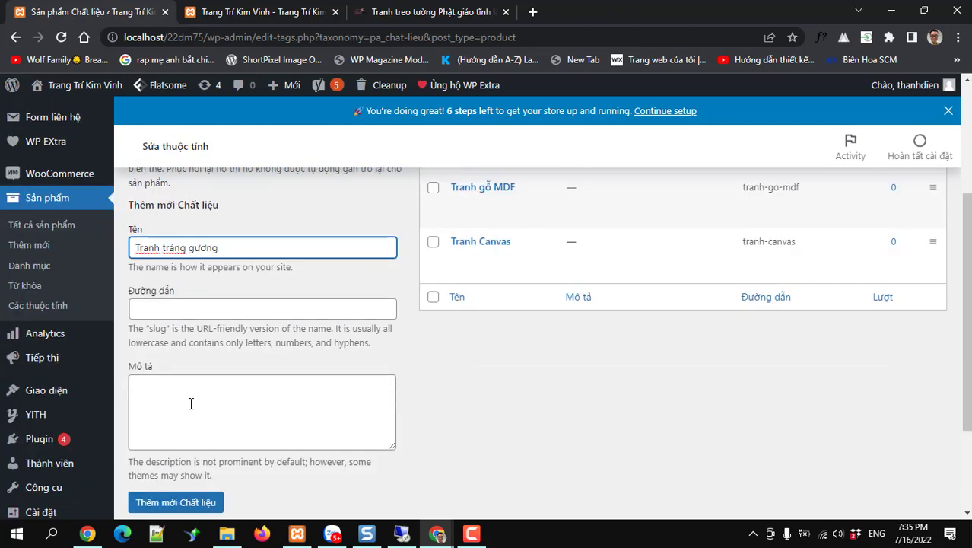
pyautogui.click(174, 432)
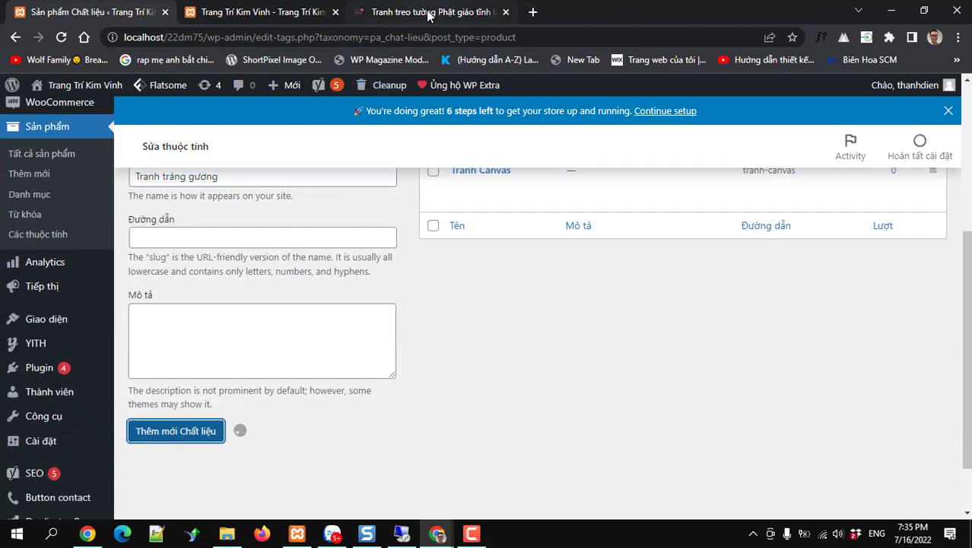
# Check the Kích thước options on the reference product page and return to the Chất liệu terms.
pyautogui.click(426, 13)
pyautogui.click(540, 293)
pyautogui.click(540, 295)
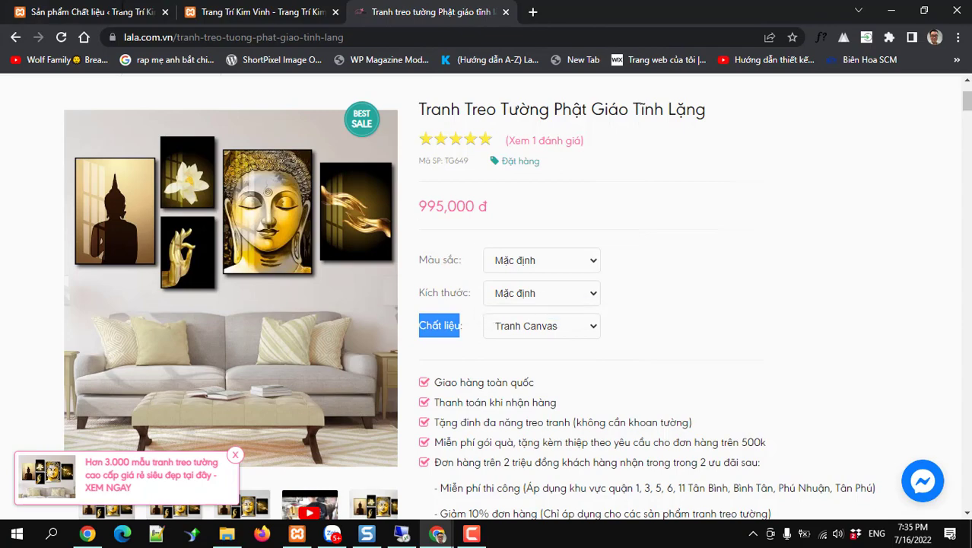
pyautogui.click(89, 12)
pyautogui.scroll(2, 384, 320)
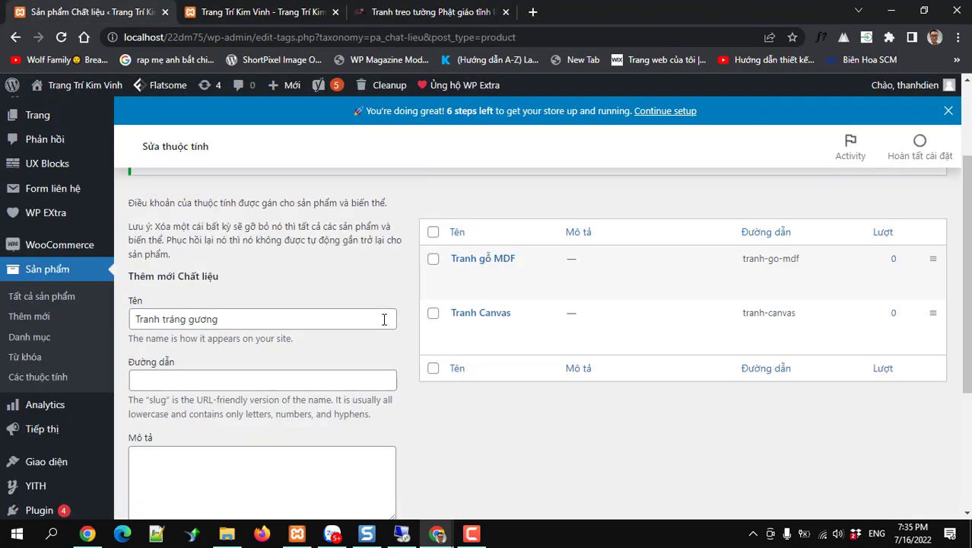
pyautogui.press('Return')
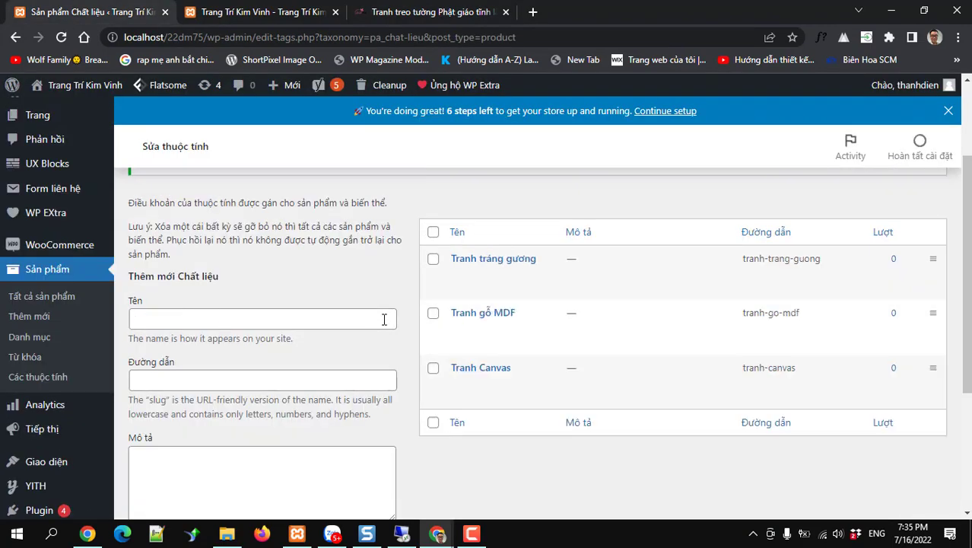
# Go back to the product attributes list and open the terms of the Kích thước attribute.
pyautogui.scroll(-3, 384, 318)
pyautogui.scroll(5, 319, 312)
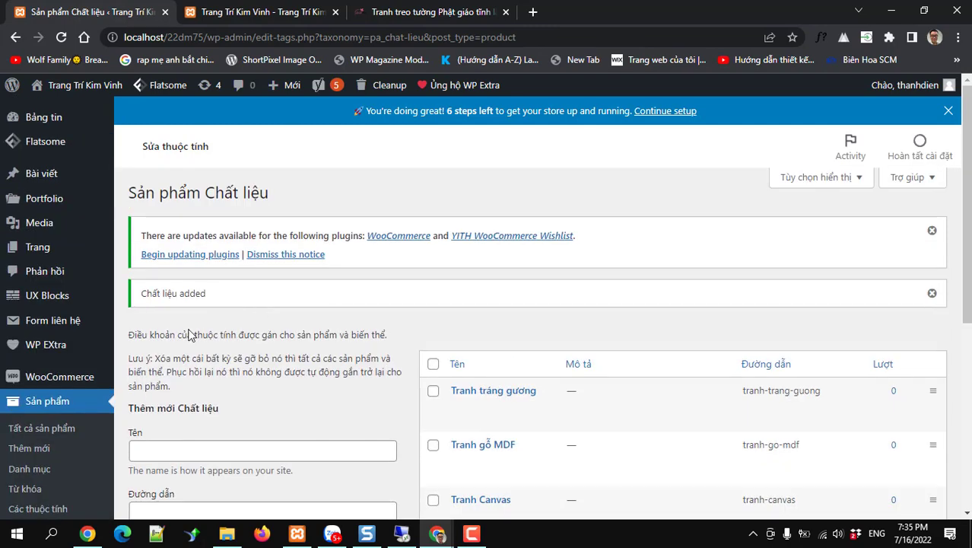
pyautogui.scroll(-2, 190, 333)
pyautogui.click(38, 367)
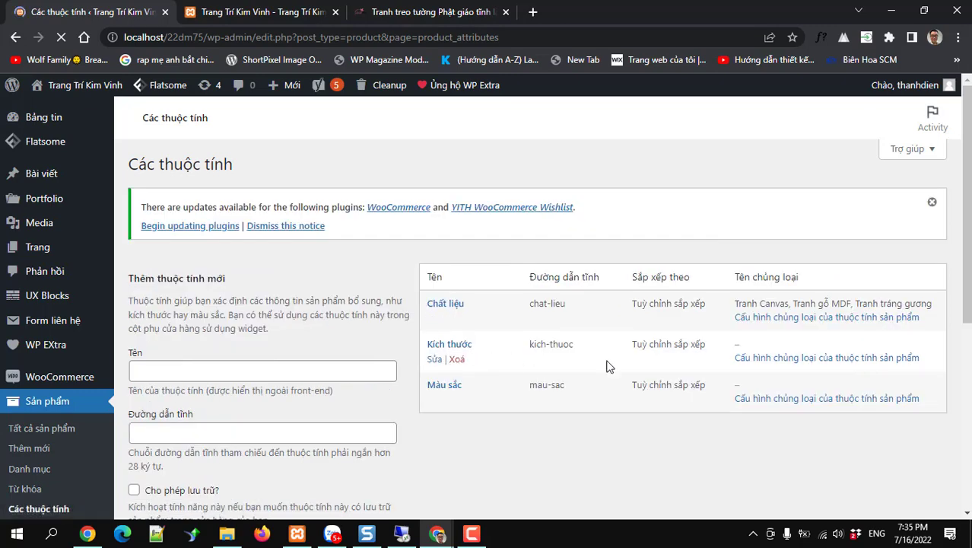
pyautogui.click(447, 347)
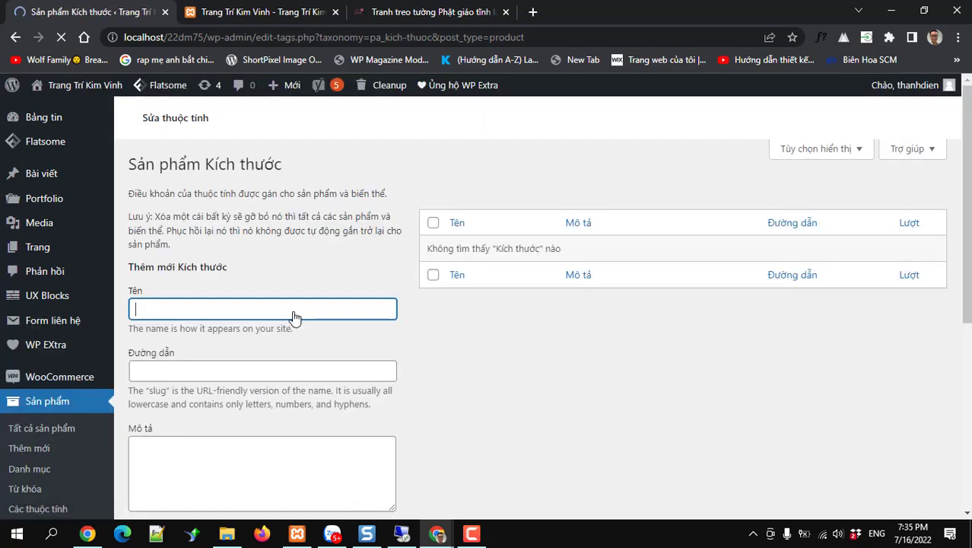
pyautogui.write('Kích t')
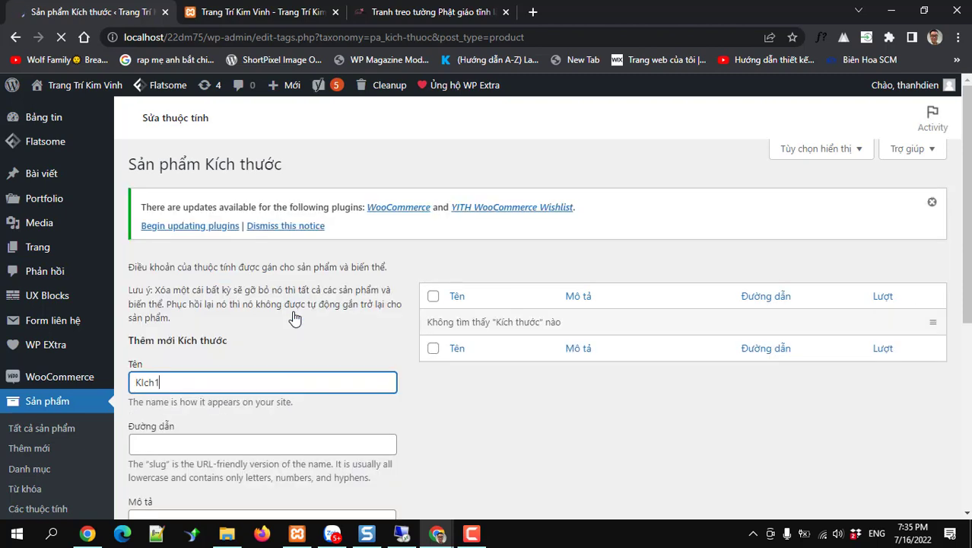
pyautogui.press('BackSpace')
pyautogui.press('BackSpace')
pyautogui.press('BackSpace')
pyautogui.press('BackSpace')
pyautogui.write('KICH')
pyautogui.press('BackSpace')
pyautogui.press('BackSpace')
pyautogui.press('BackSpace')
pyautogui.press('BackSpace')
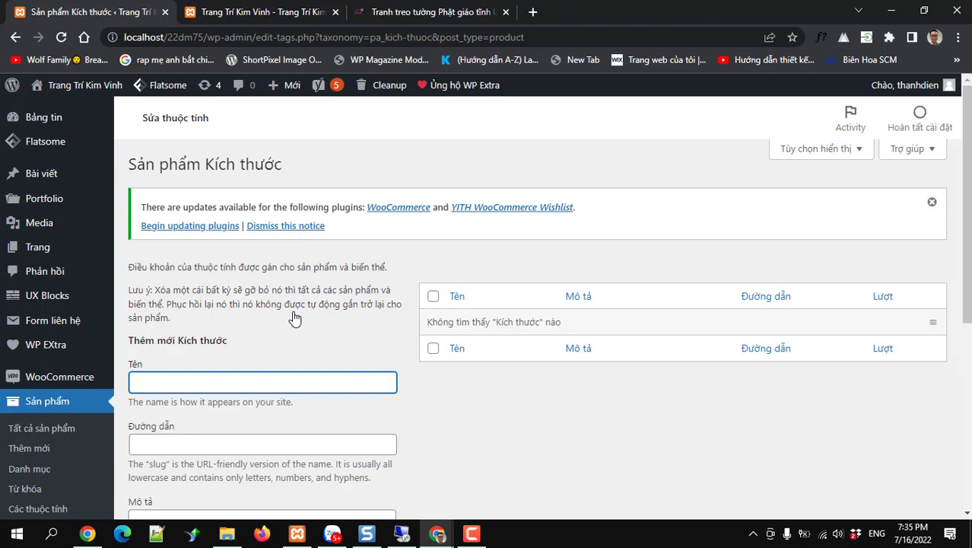
# Add the term 30x45cm to the Kích thước attribute.
pyautogui.write('30x45')
pyautogui.scroll(-3, 295, 319)
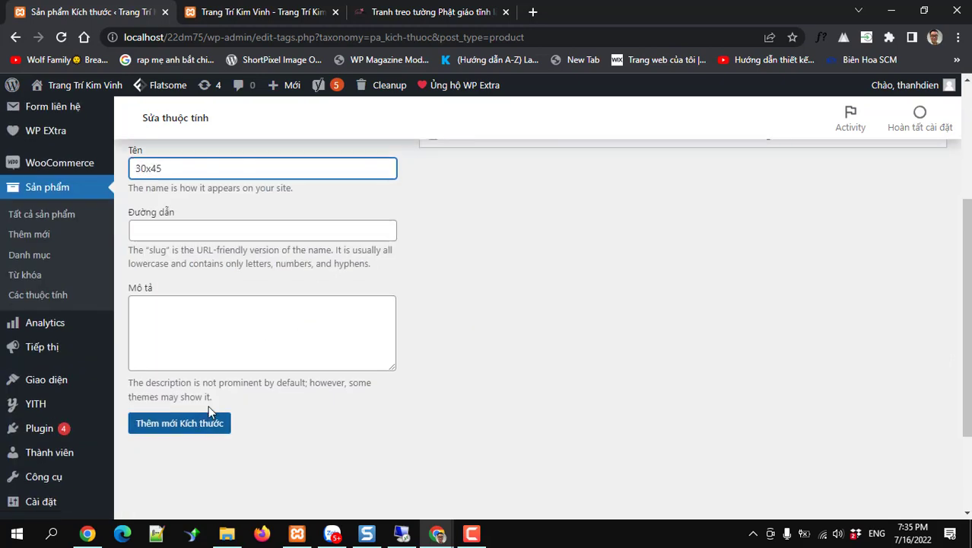
pyautogui.scroll(3, 210, 403)
pyautogui.write('cm')
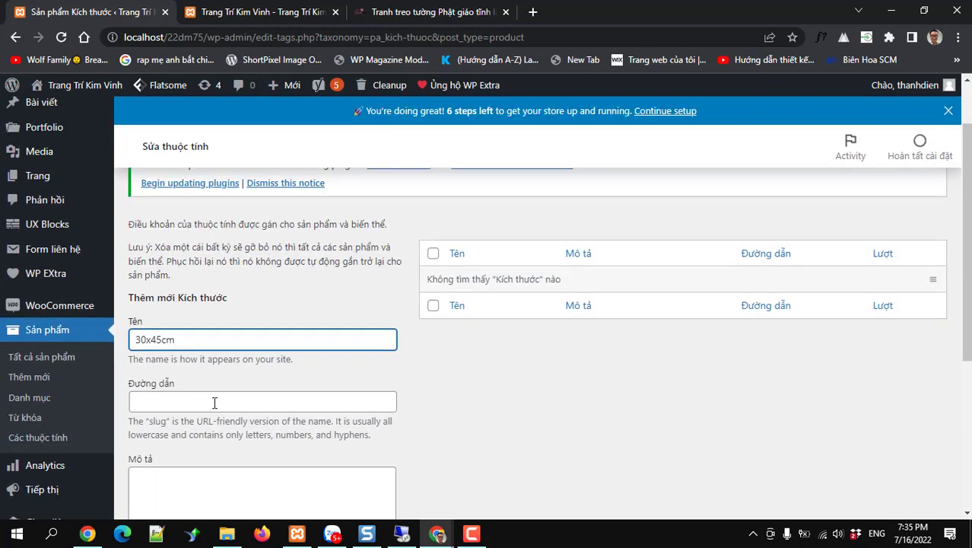
pyautogui.scroll(-3, 206, 407)
pyautogui.click(169, 385)
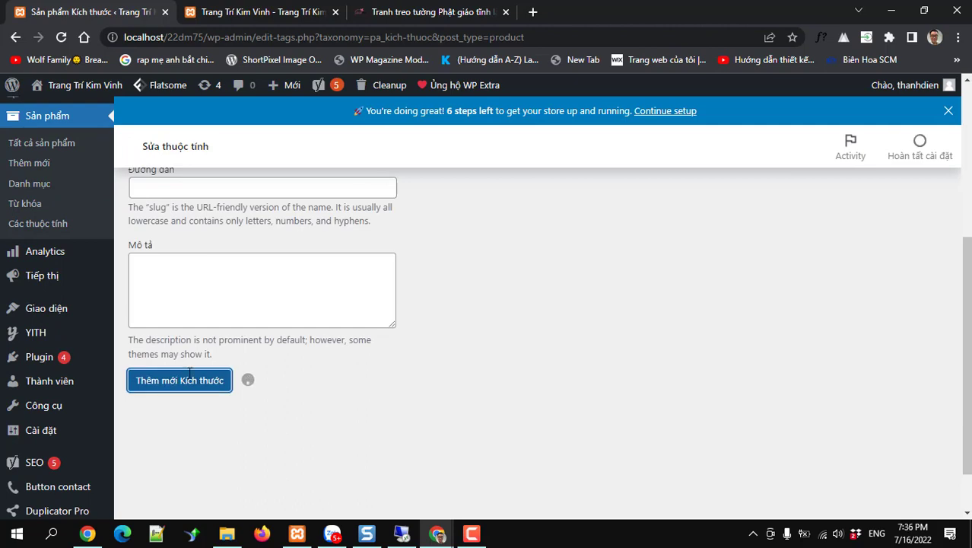
# Add the term 50x75cm to the Kích thước attribute.
pyautogui.scroll(2, 217, 343)
pyautogui.click(213, 300)
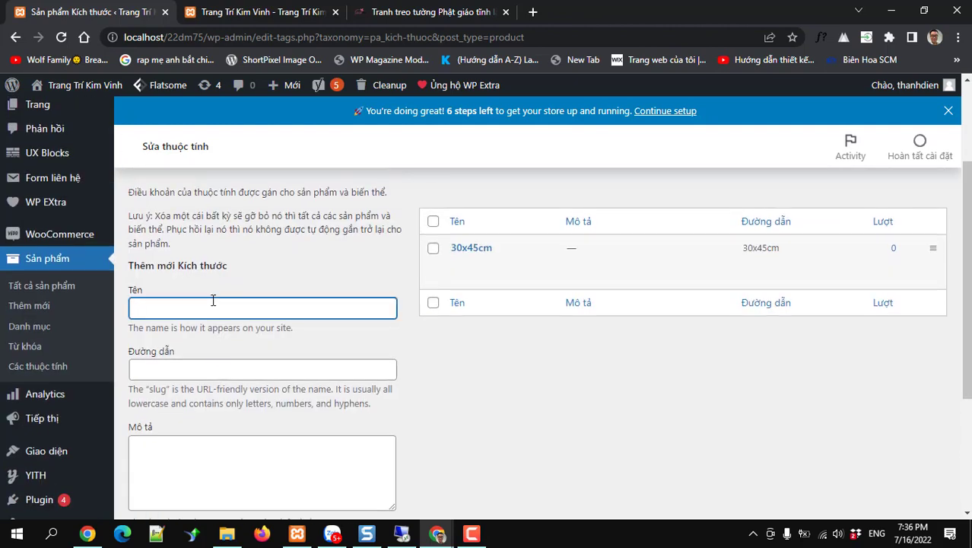
pyautogui.write('50x75cm')
pyautogui.scroll(-3, 213, 302)
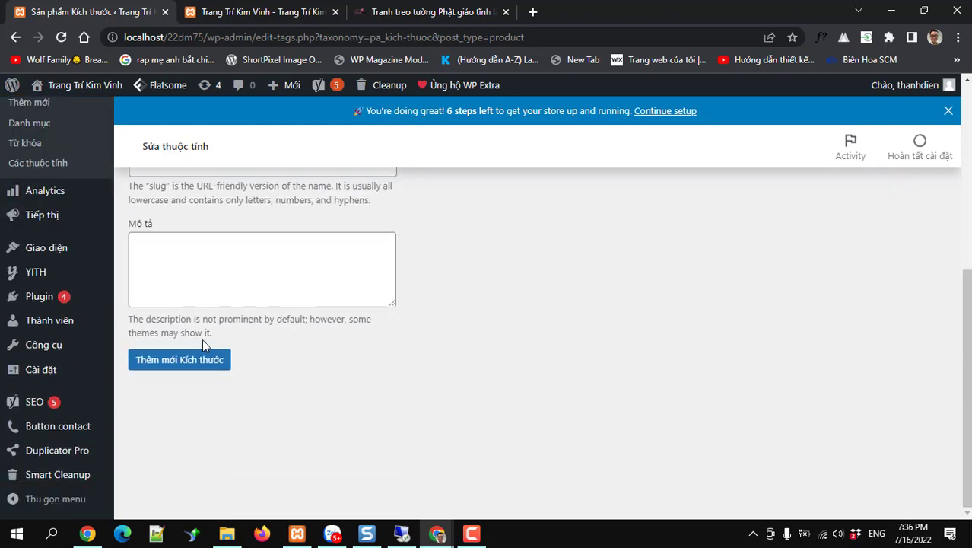
pyautogui.click(195, 361)
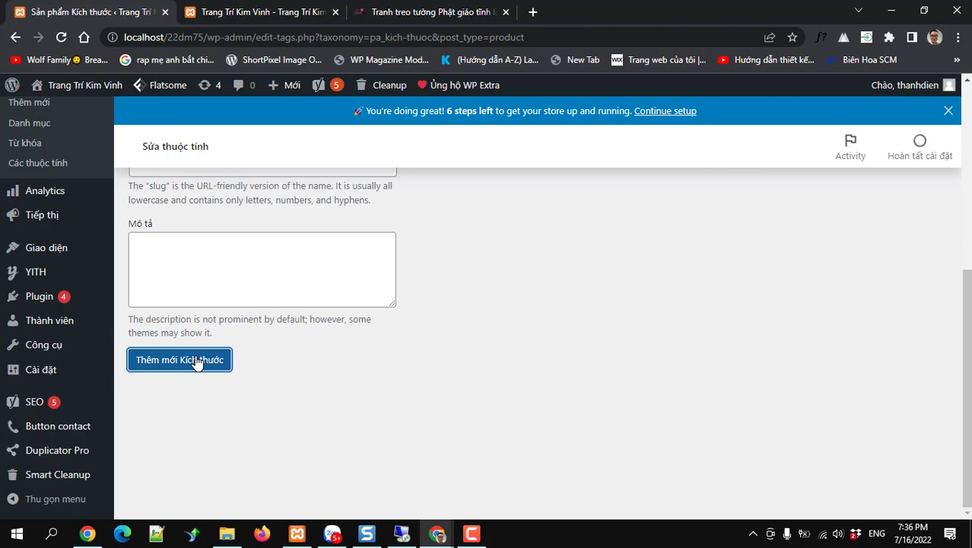
# Return to the product attributes list and open the terms of the Màu sắc attribute.
pyautogui.scroll(-3, 495, 404)
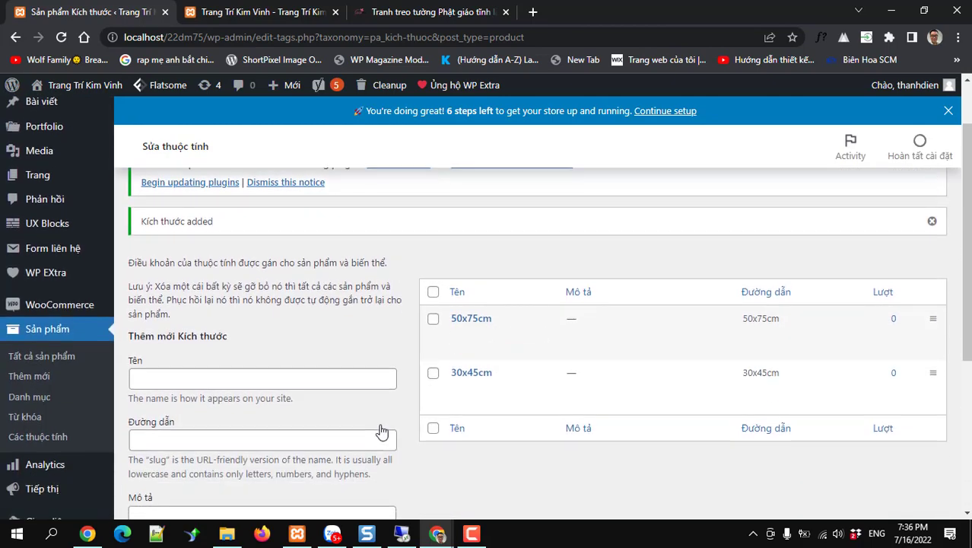
pyautogui.scroll(-4, 319, 411)
pyautogui.scroll(4, 281, 384)
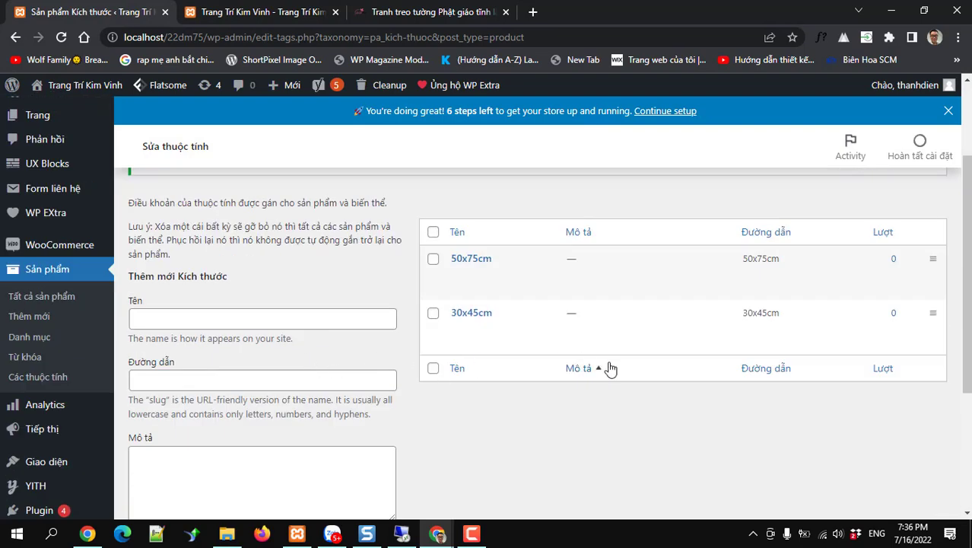
pyautogui.click(52, 378)
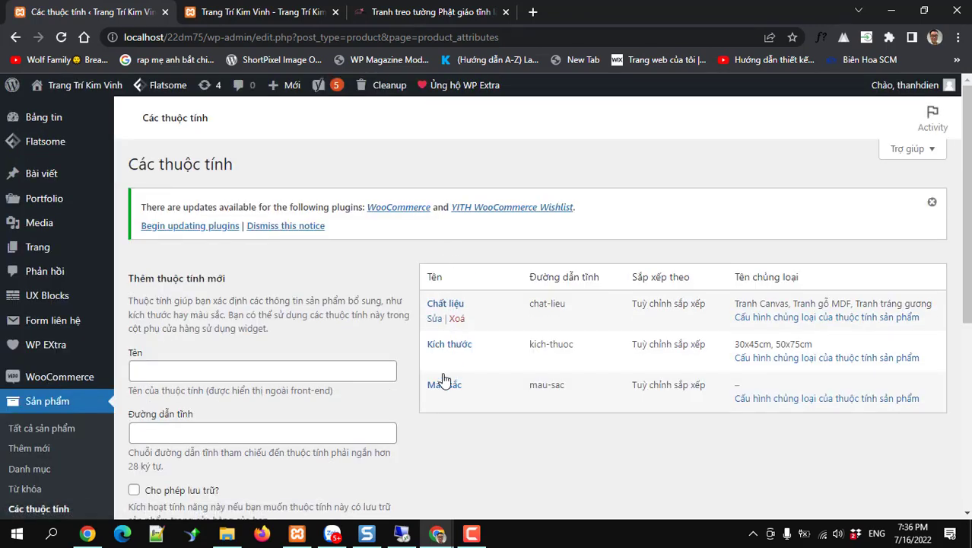
pyautogui.click(444, 386)
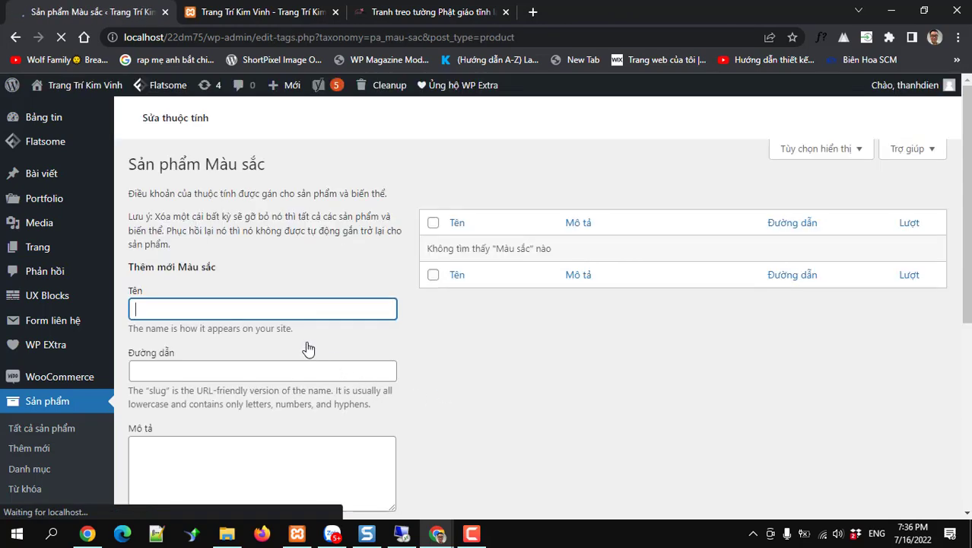
# Add the term Xanh lá to the Màu sắc attribute.
pyautogui.write('Xan')
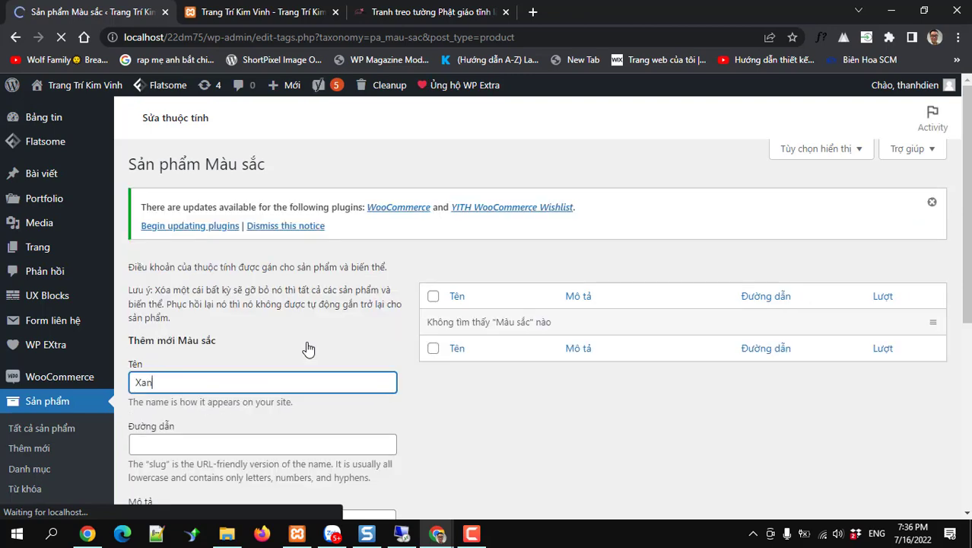
pyautogui.write('h lá')
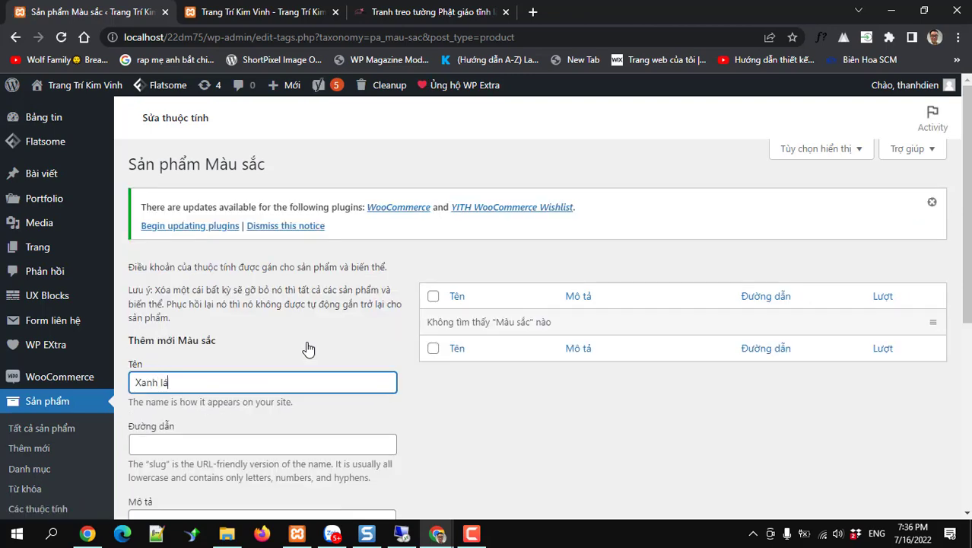
pyautogui.scroll(-4, 310, 347)
pyautogui.click(191, 353)
pyautogui.scroll(4, 205, 352)
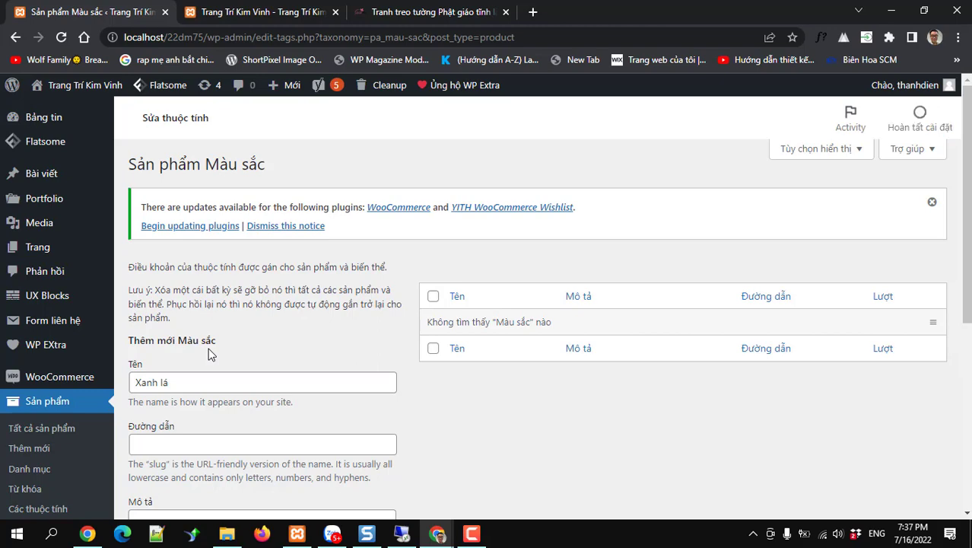
# Add the term Xanh dương to the Màu sắc attribute.
pyautogui.scroll(-3, 210, 348)
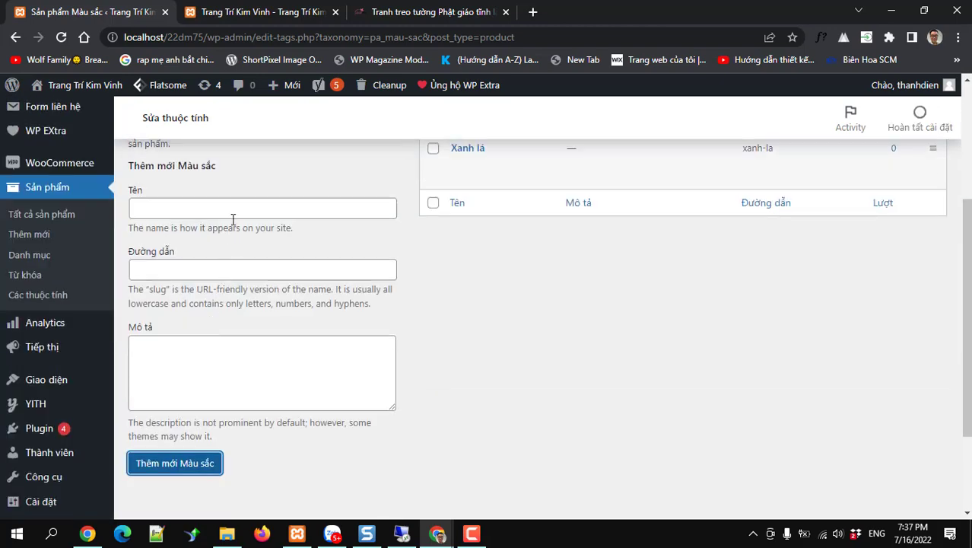
pyautogui.click(235, 212)
pyautogui.write('X')
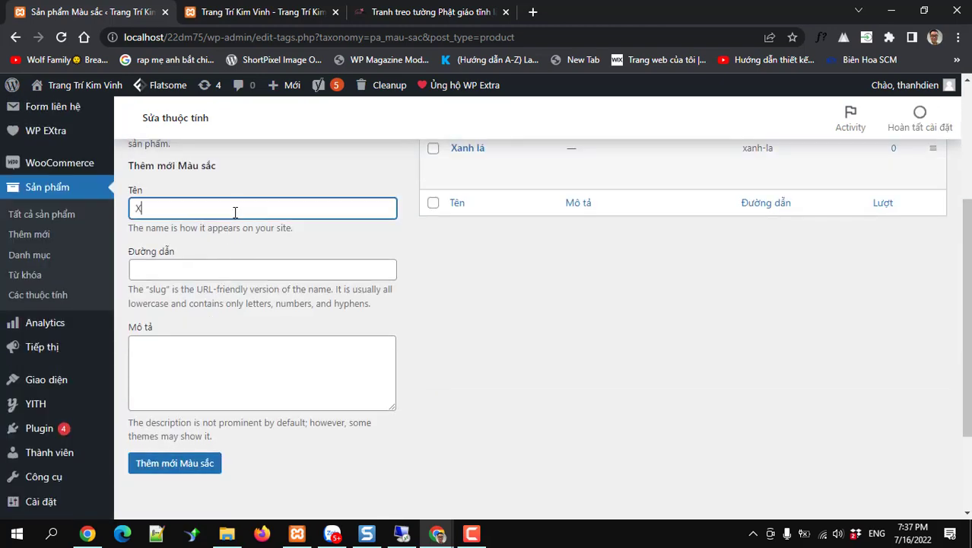
pyautogui.write('anh d')
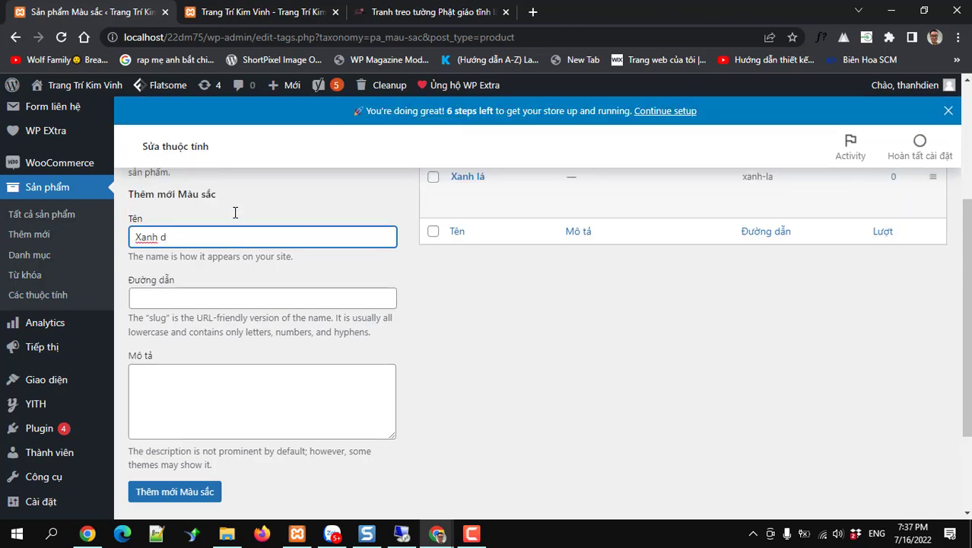
pyautogui.write('ương')
pyautogui.scroll(-1, 184, 434)
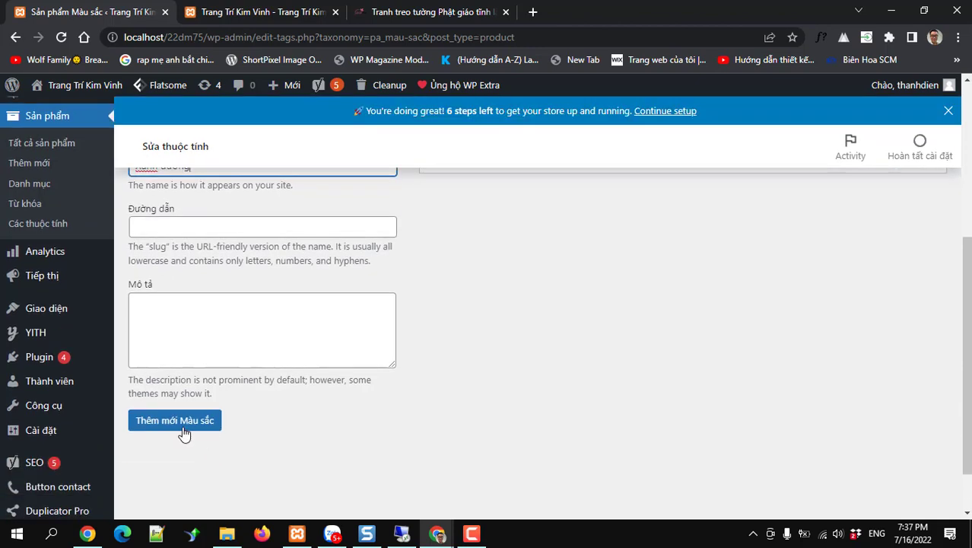
pyautogui.click(184, 434)
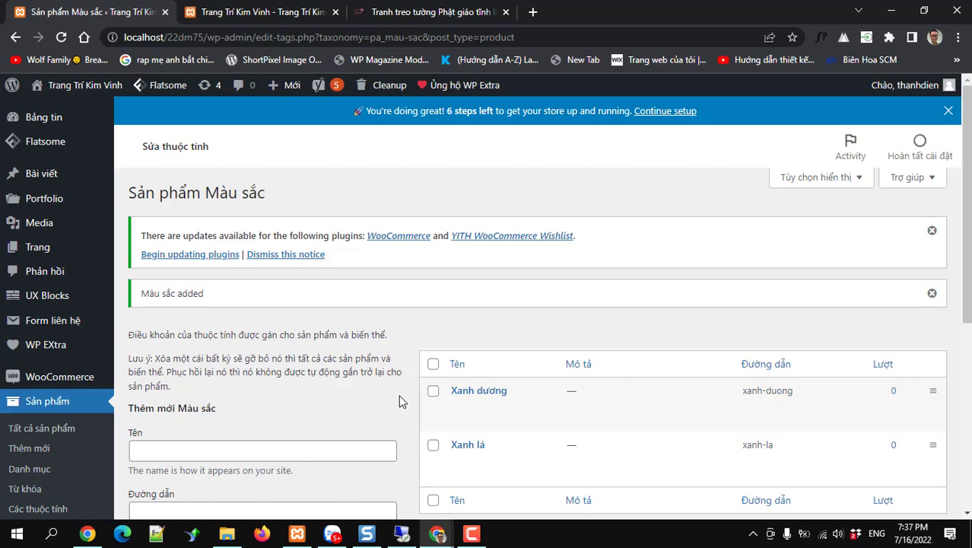
# Open the list of all products and look through the existing demo products.
pyautogui.scroll(-4, 401, 401)
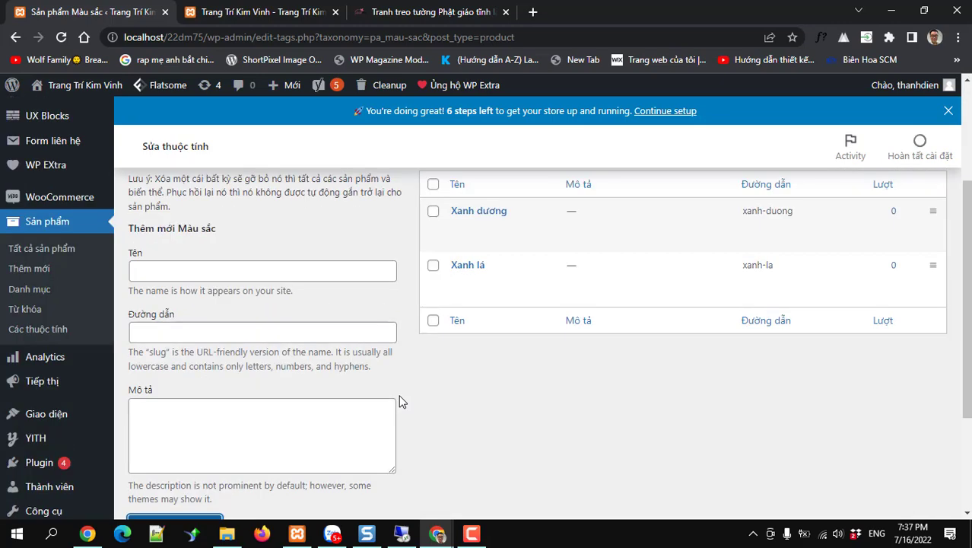
pyautogui.scroll(4, 408, 393)
pyautogui.scroll(-4, 113, 399)
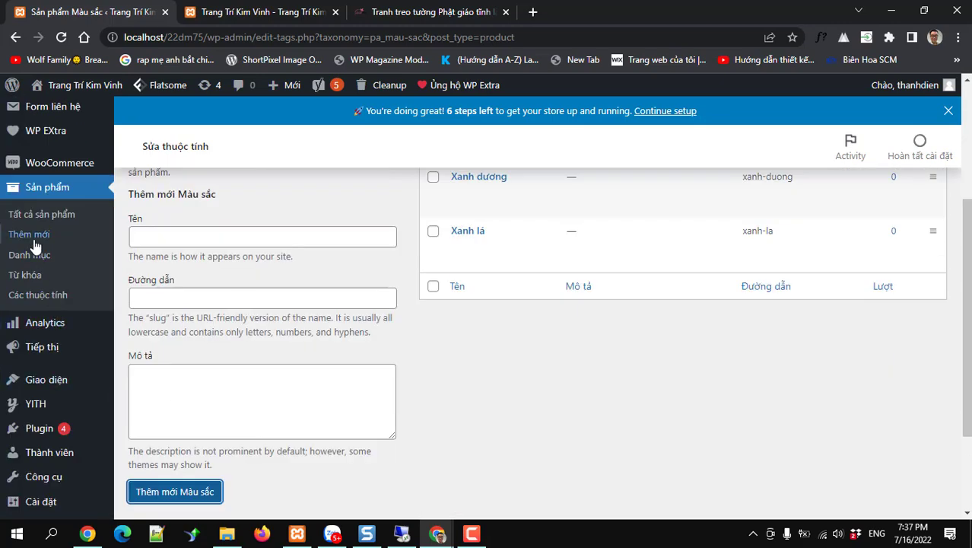
pyautogui.click(49, 222)
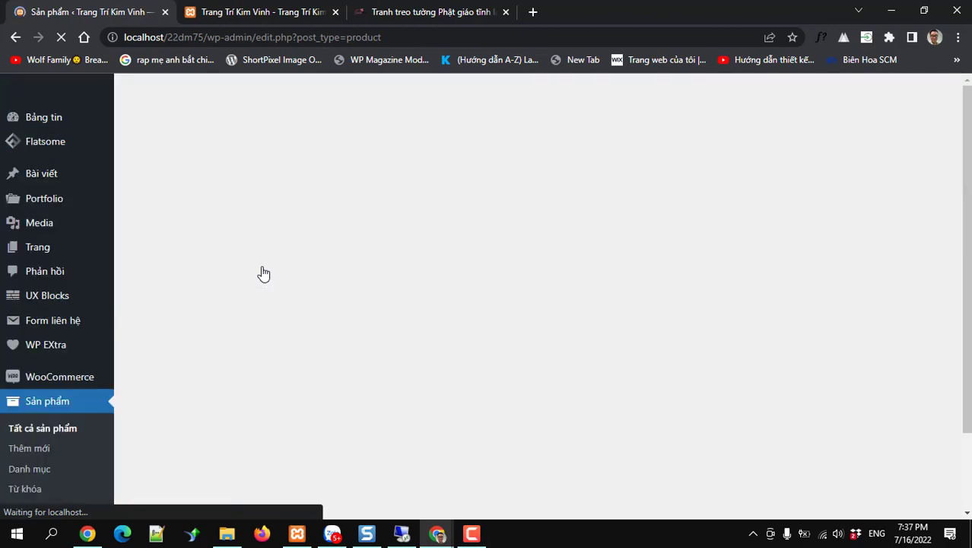
pyautogui.scroll(-10, 261, 272)
pyautogui.scroll(-9, 261, 273)
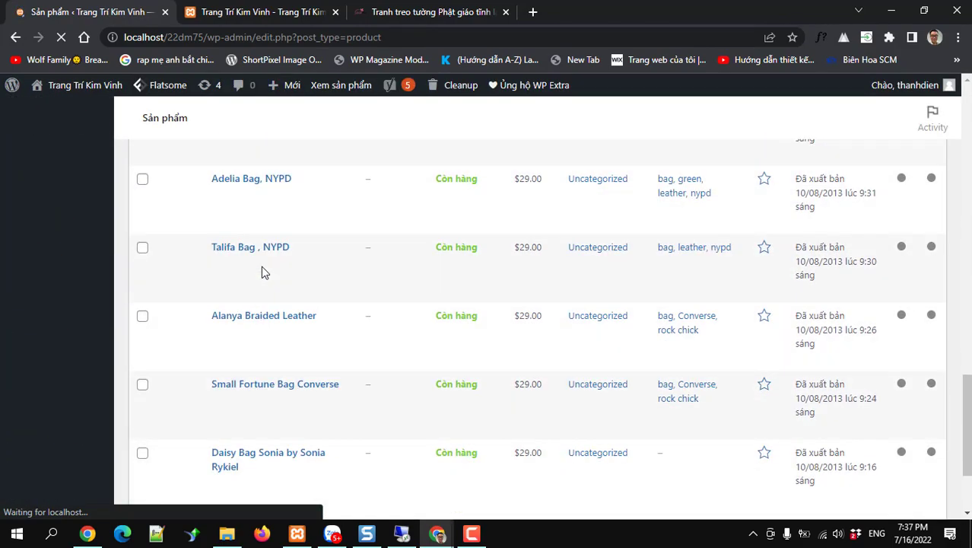
pyautogui.scroll(11, 261, 272)
pyautogui.scroll(10, 259, 279)
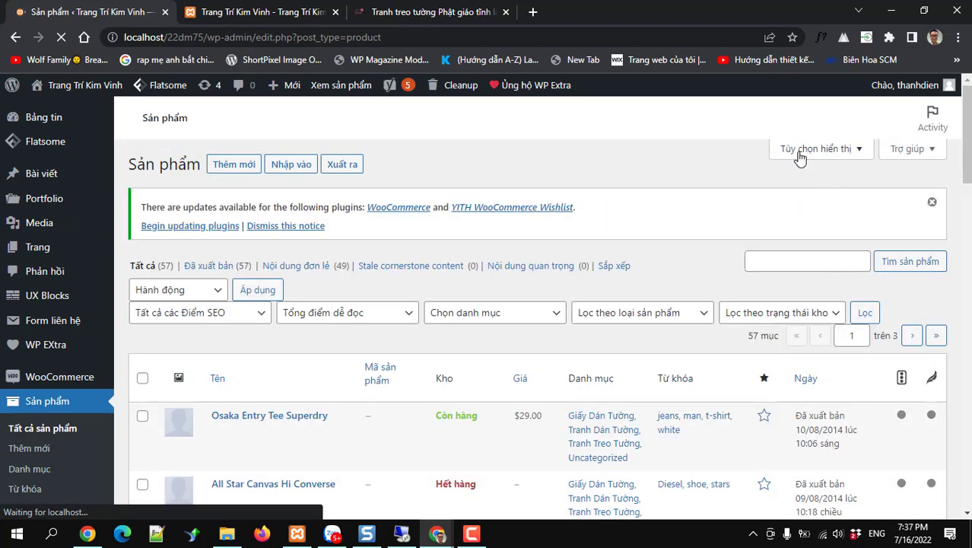
# Set the product list to show 200 items per page and apply the display option.
pyautogui.click(800, 156)
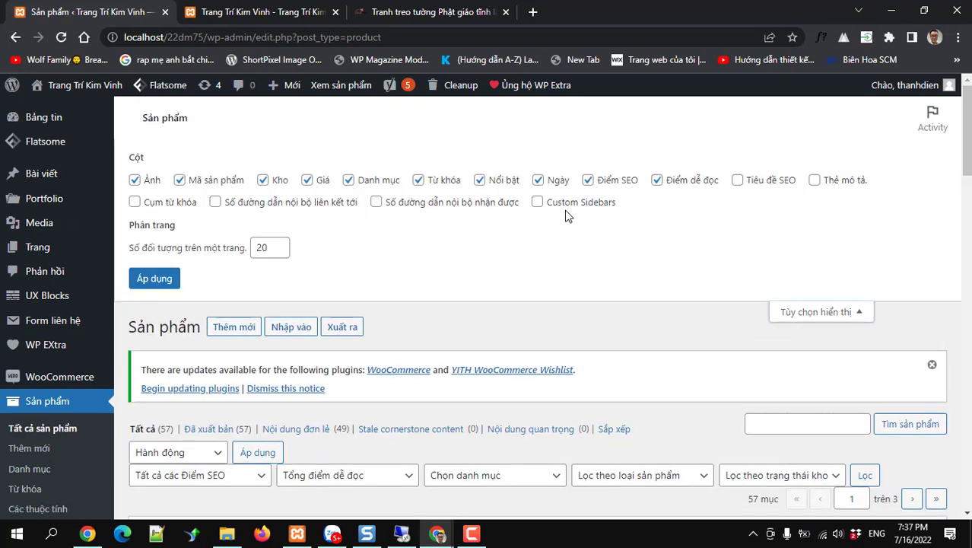
pyautogui.click(278, 247)
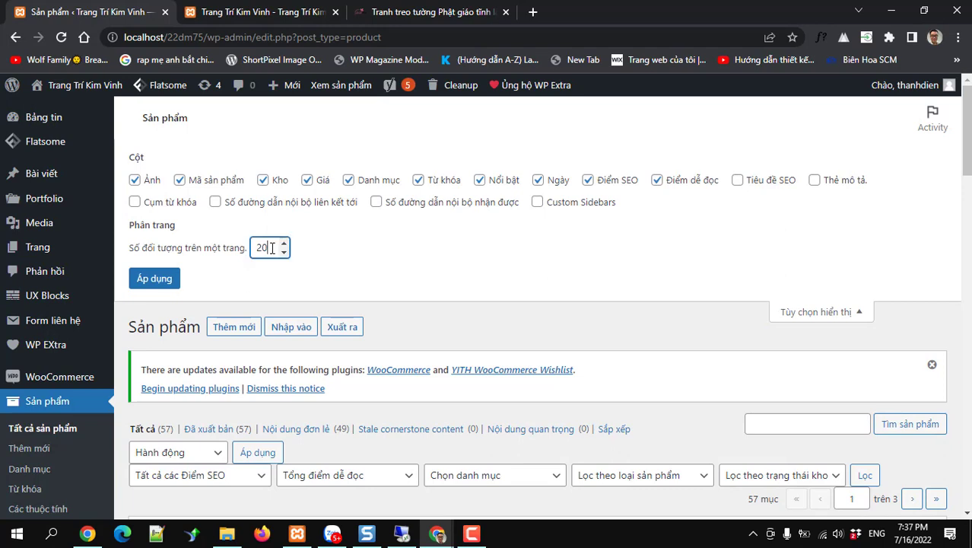
pyautogui.write('0')
pyautogui.click(166, 279)
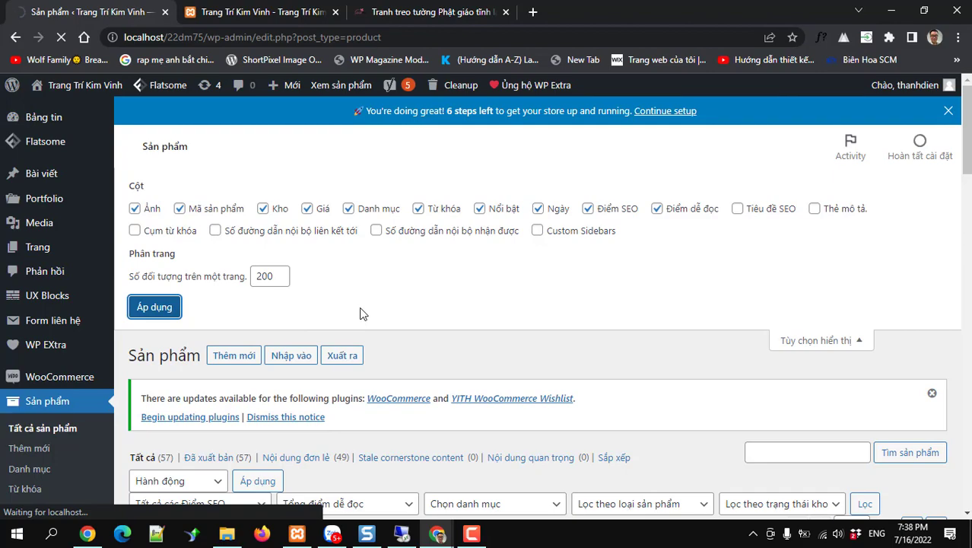
# Select all products in the list and move them to the trash with the bulk action.
pyautogui.scroll(-5, 360, 319)
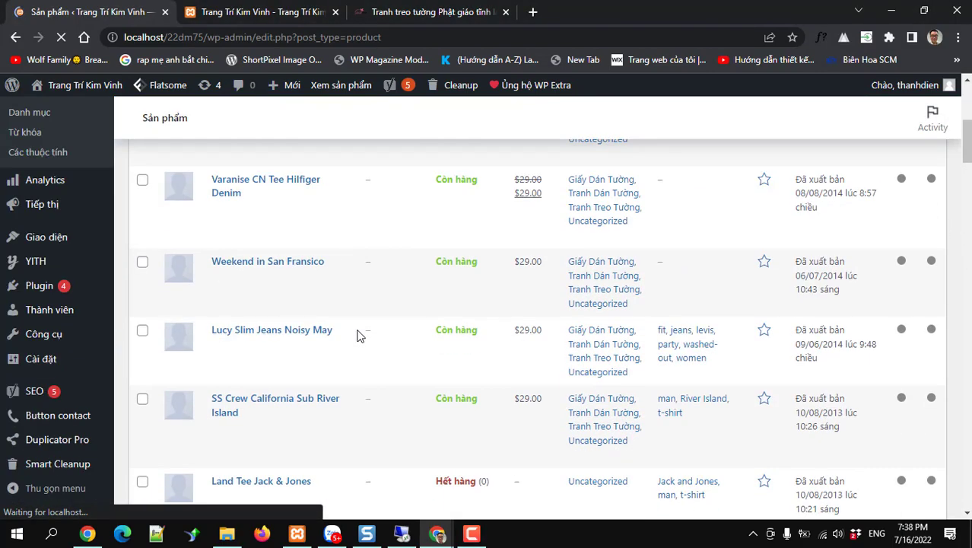
pyautogui.scroll(-15, 420, 297)
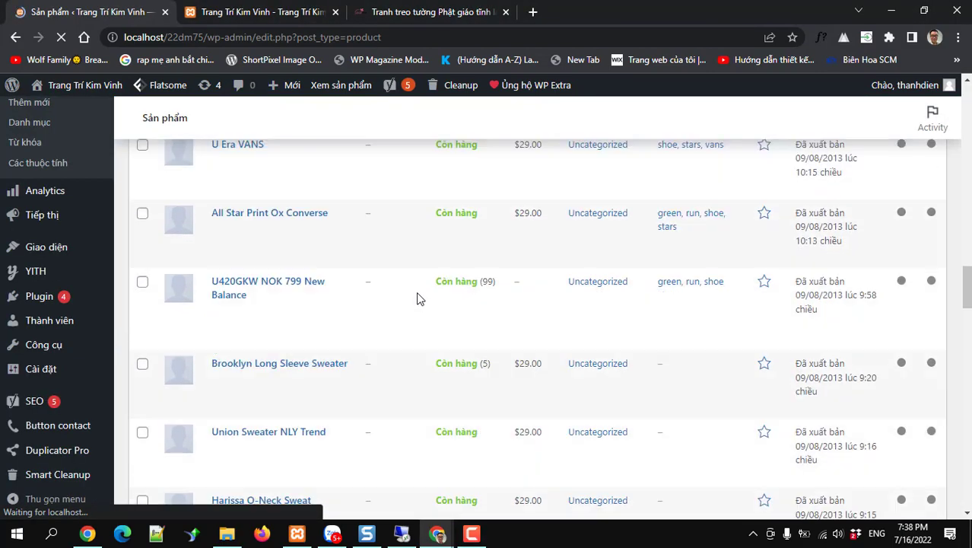
pyautogui.scroll(-10, 420, 297)
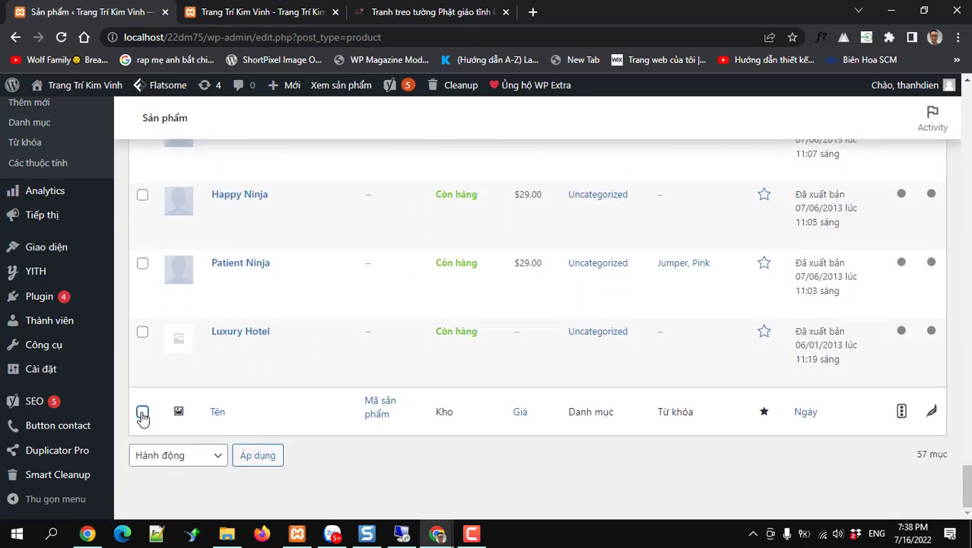
pyautogui.click(143, 414)
pyautogui.click(158, 459)
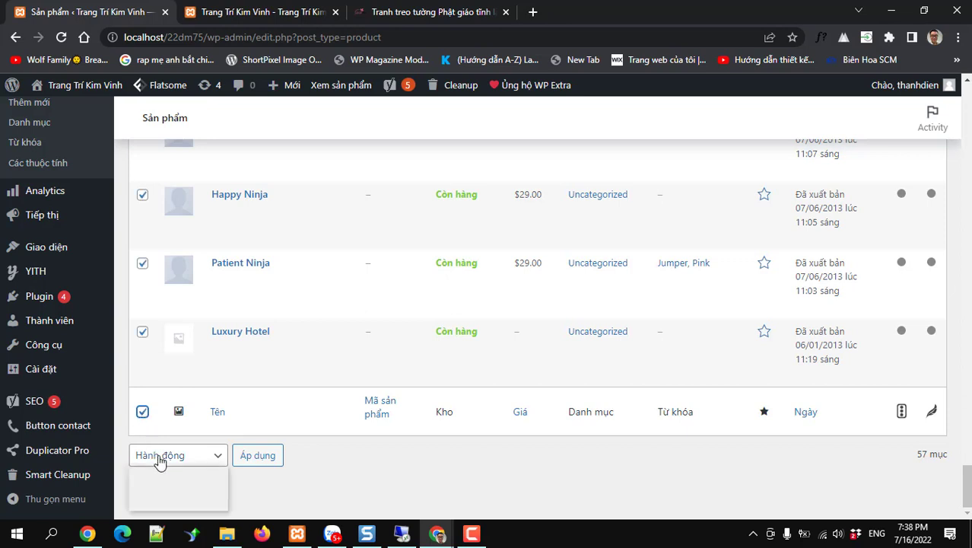
pyautogui.click(154, 503)
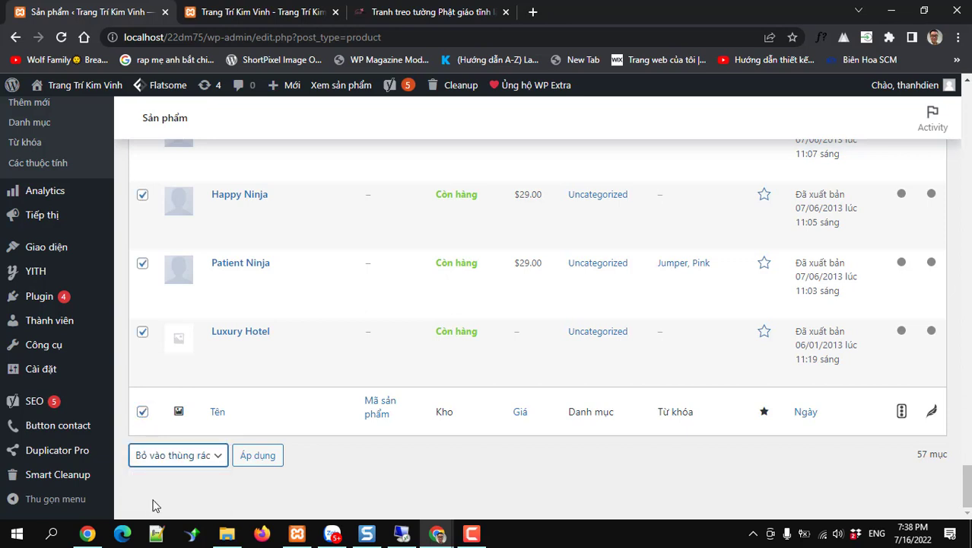
pyautogui.click(245, 463)
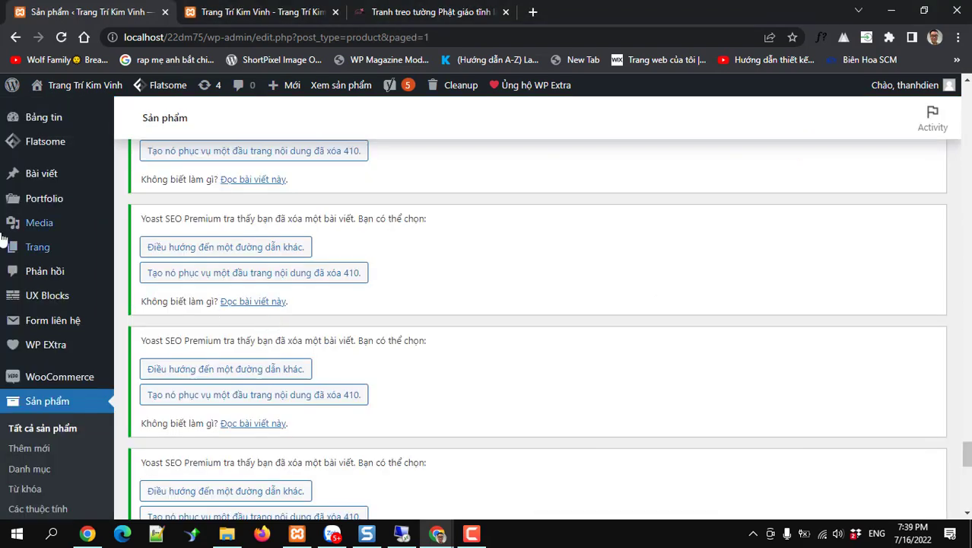
# Open the product trash and look through the trashed products.
pyautogui.scroll(-8, 278, 341)
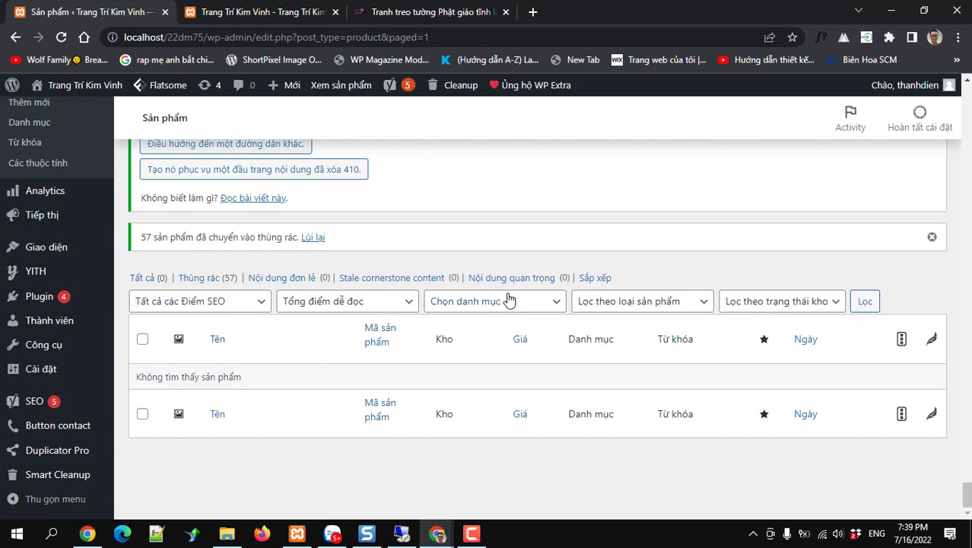
pyautogui.click(211, 279)
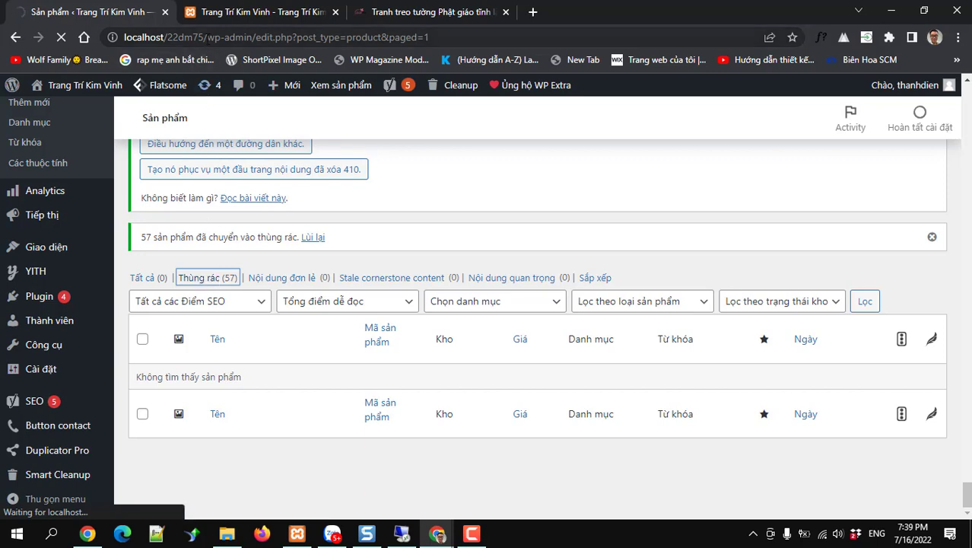
pyautogui.moveTo(207, 37); pyautogui.dragTo(125, 39)
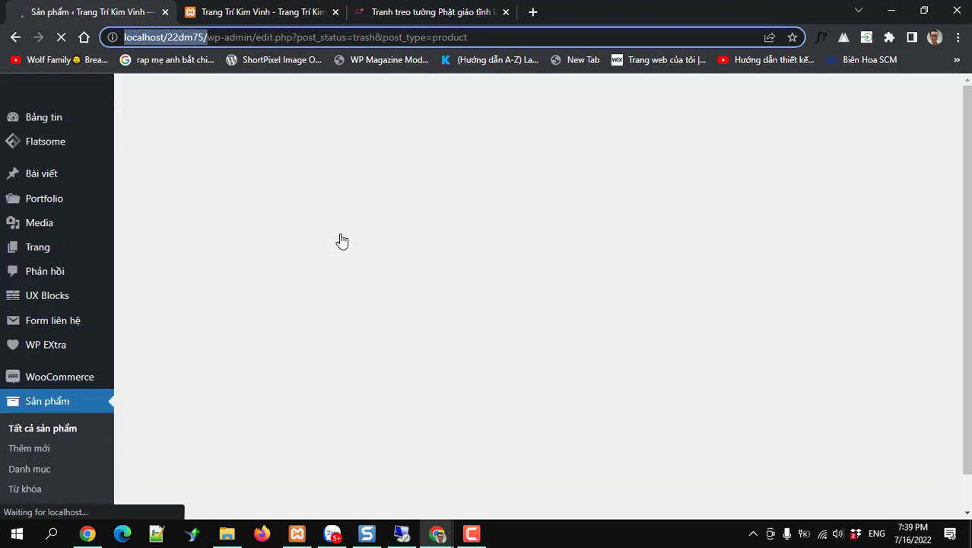
pyautogui.scroll(-20, 341, 239)
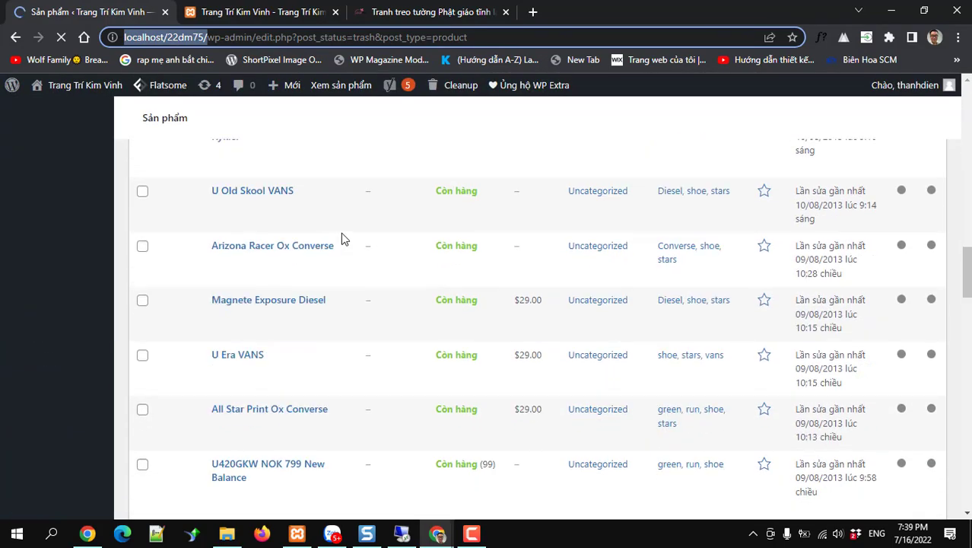
pyautogui.scroll(12, 343, 240)
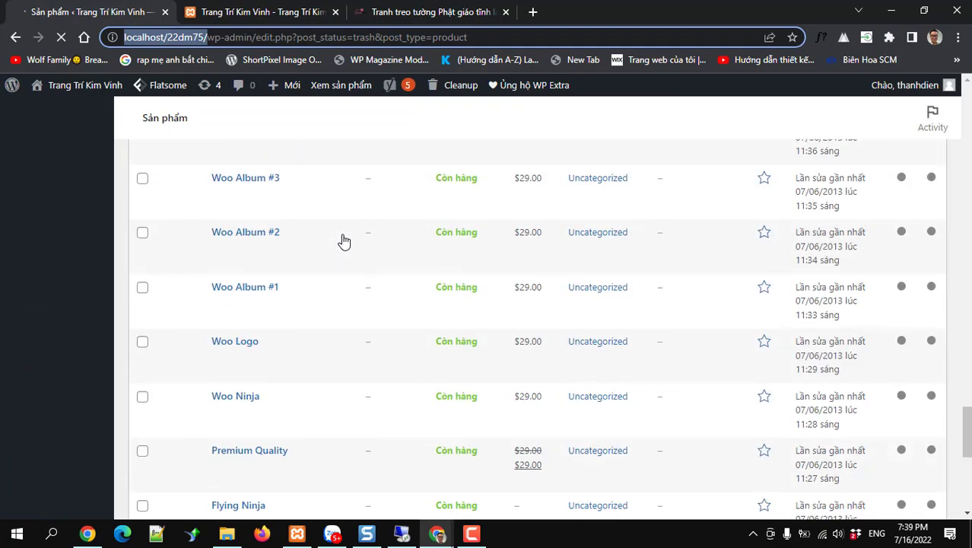
pyautogui.scroll(15, 343, 241)
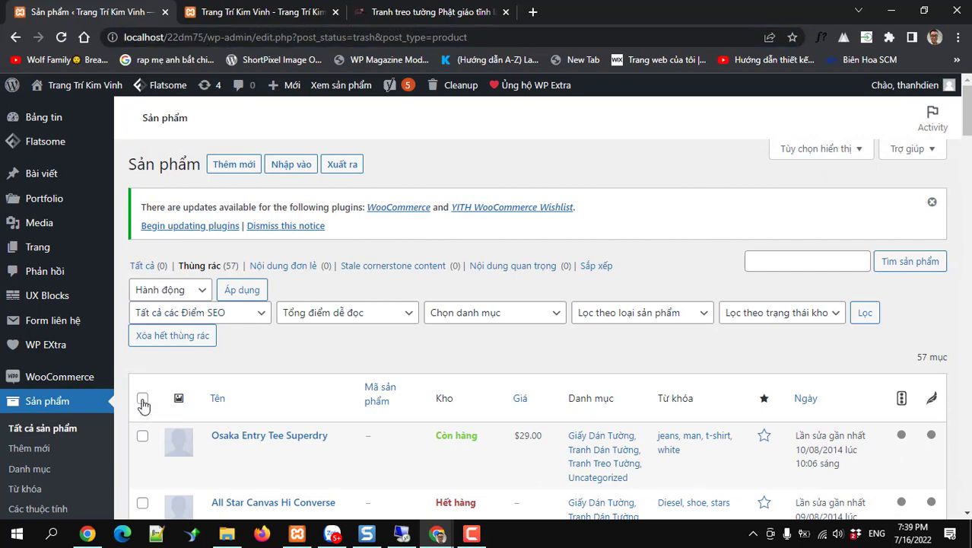
# Select all trashed products and delete them permanently with the bulk action Xóa vĩnh viễn.
pyautogui.click(143, 402)
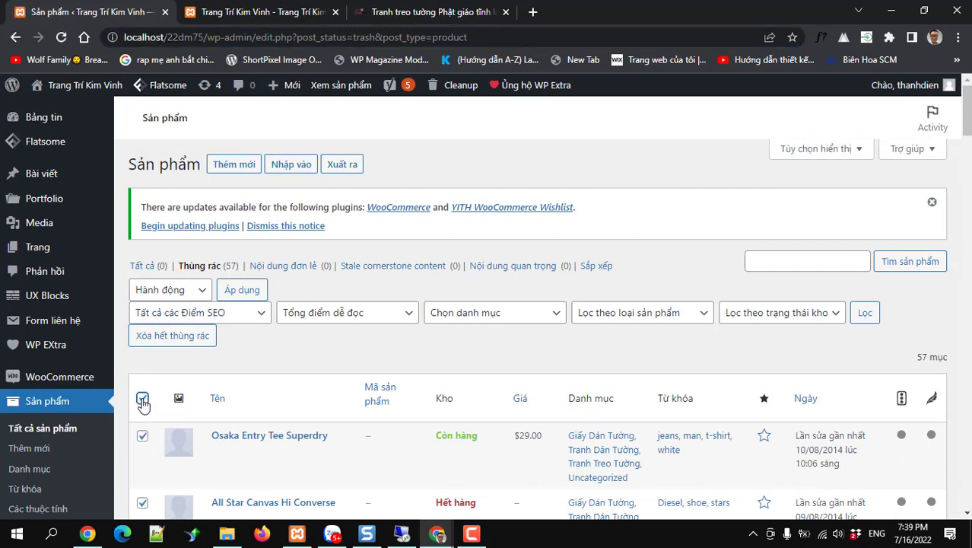
pyautogui.click(169, 289)
pyautogui.click(163, 338)
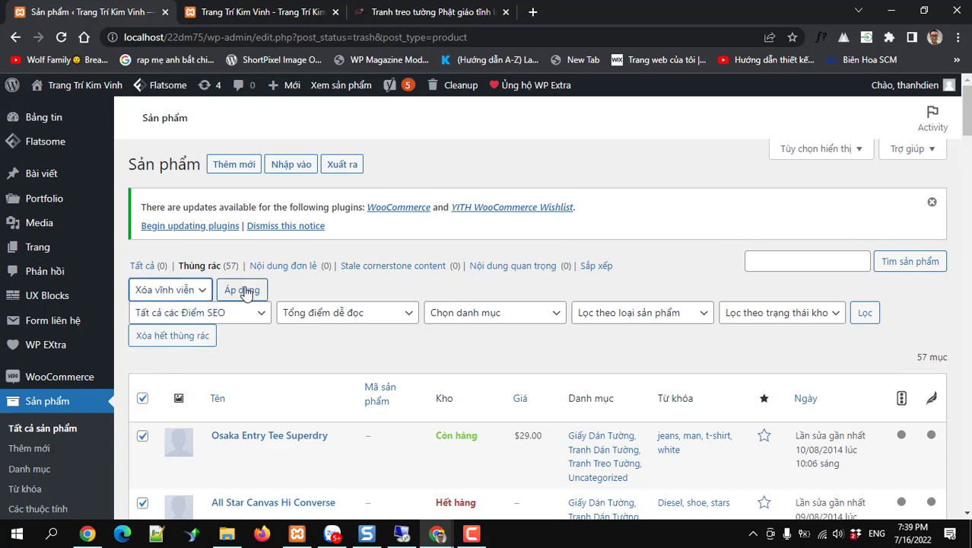
pyautogui.click(244, 290)
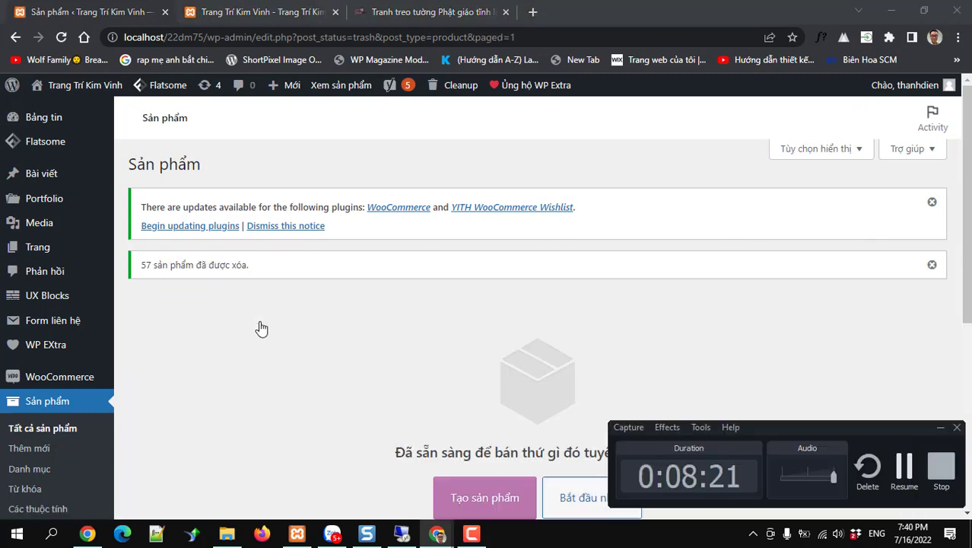
# Start creating a new product and switch to the reference page of Tranh Treo Tường Phật Giáo Tĩnh Lặng.
pyautogui.scroll(-2, 263, 367)
pyautogui.scroll(-3, 254, 354)
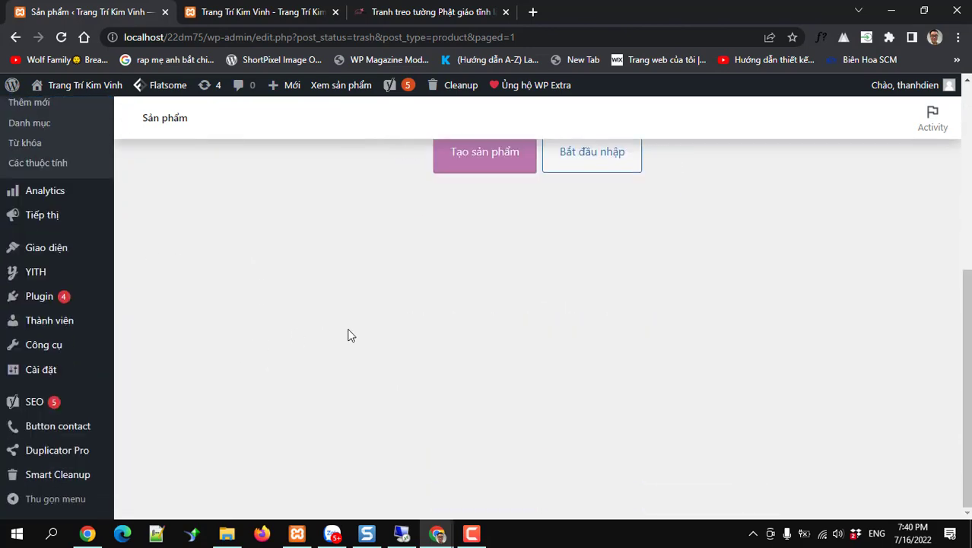
pyautogui.scroll(3, 381, 365)
pyautogui.click(468, 373)
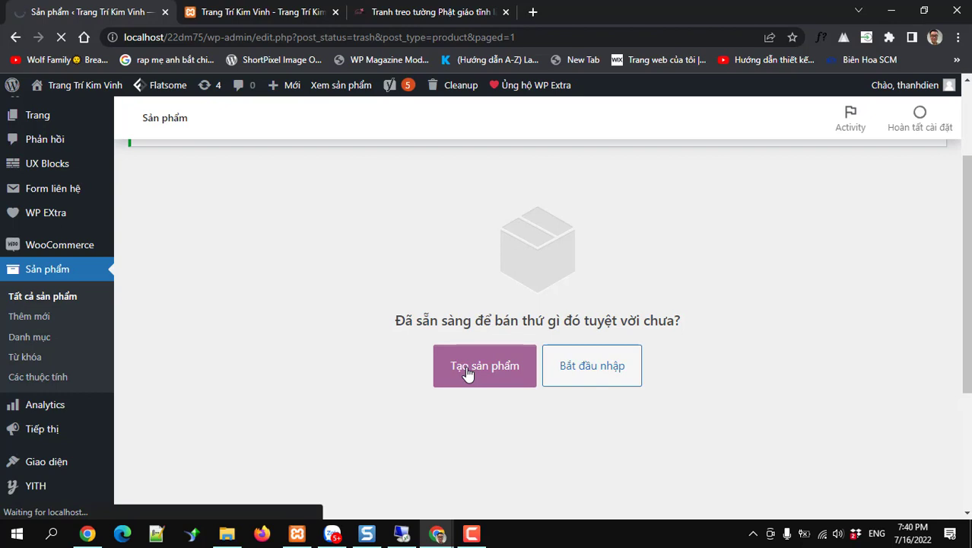
pyautogui.click(467, 372)
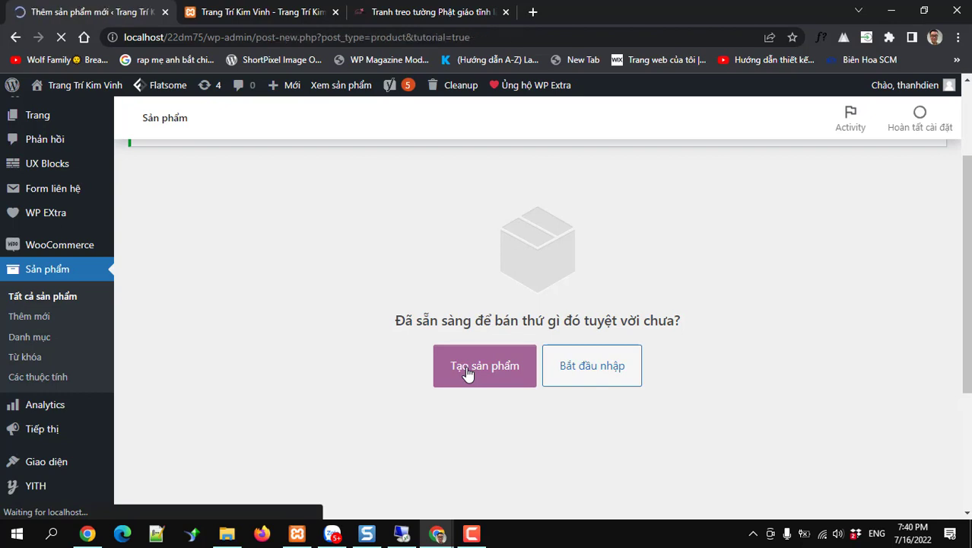
pyautogui.click(389, 12)
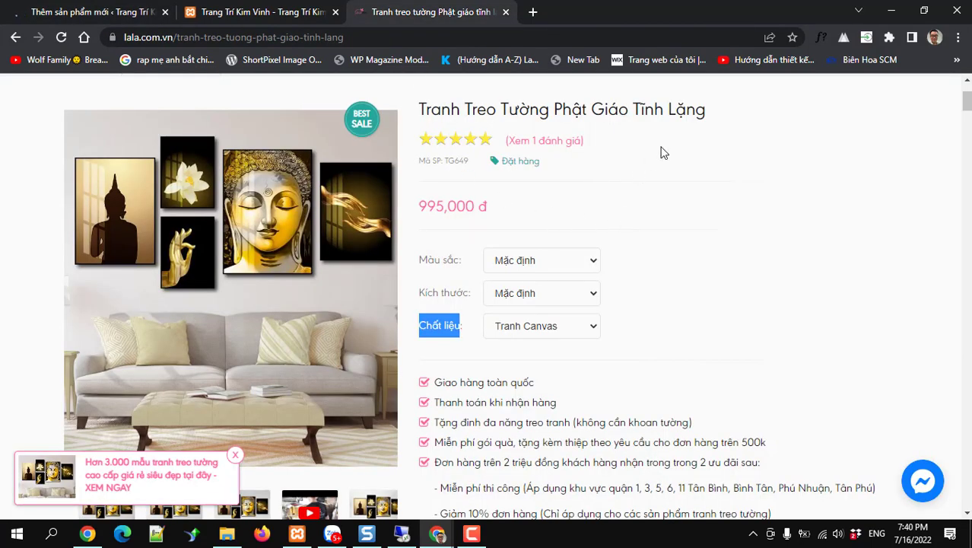
# Copy the title Tranh Treo Tường Phật Giáo Tĩnh Lặng from the reference page and paste it as the new product's name.
pyautogui.moveTo(707, 112); pyautogui.dragTo(411, 114)
pyautogui.hotkey('ctrl', 'c')
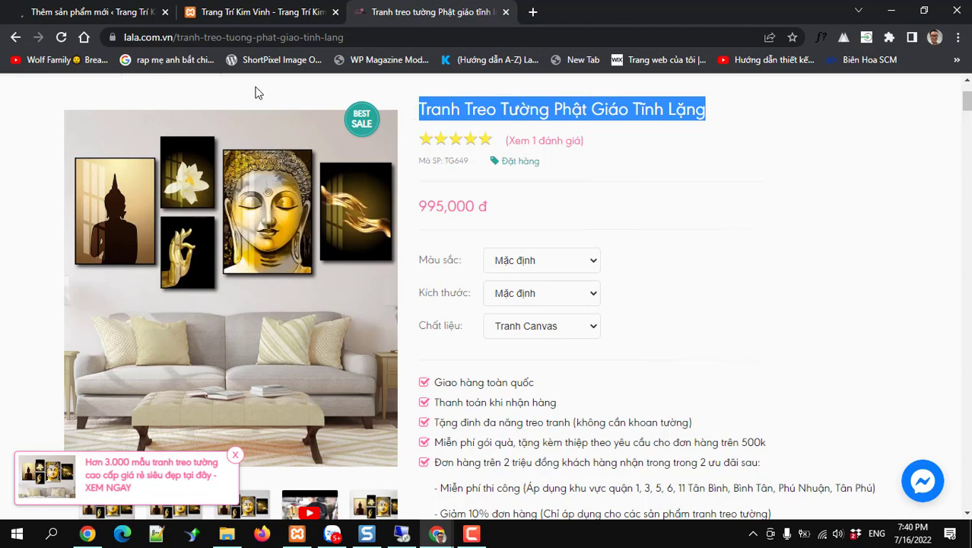
pyautogui.click(80, 22)
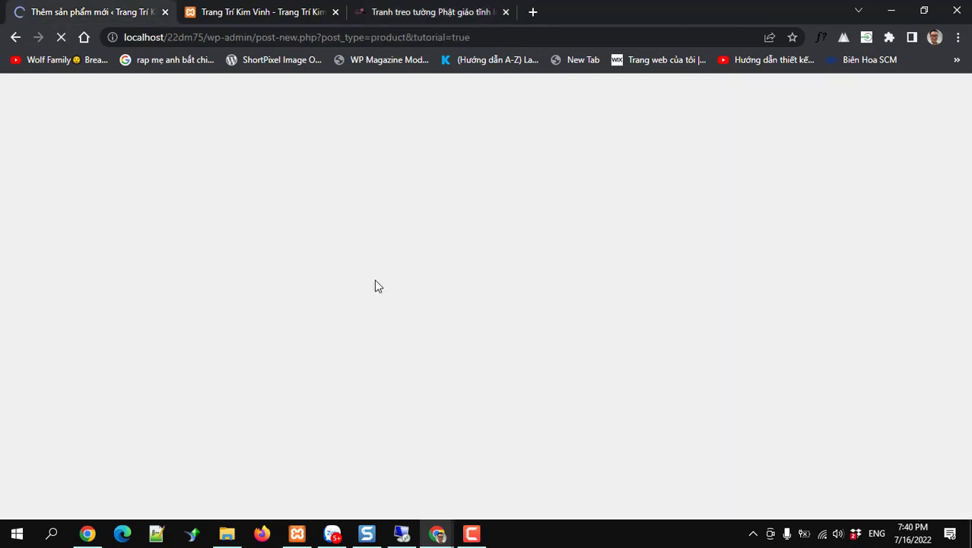
pyautogui.hotkey('ctrl', 'shift', 'Tab')
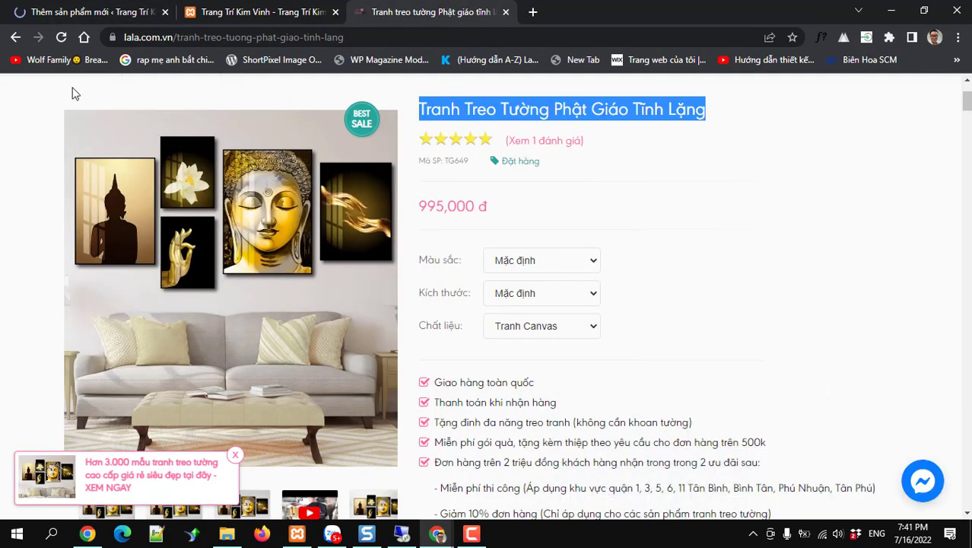
pyautogui.click(45, 13)
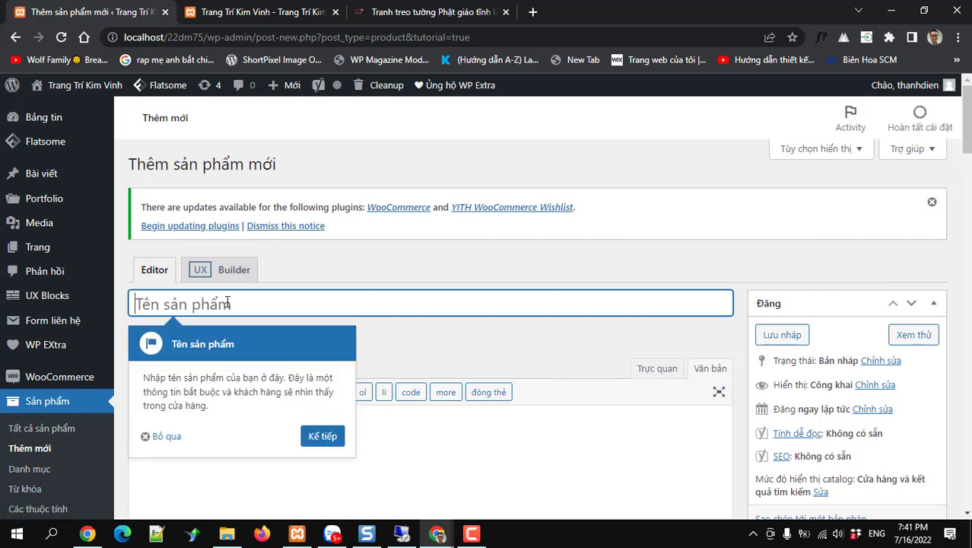
pyautogui.hotkey('ctrl', 'v')
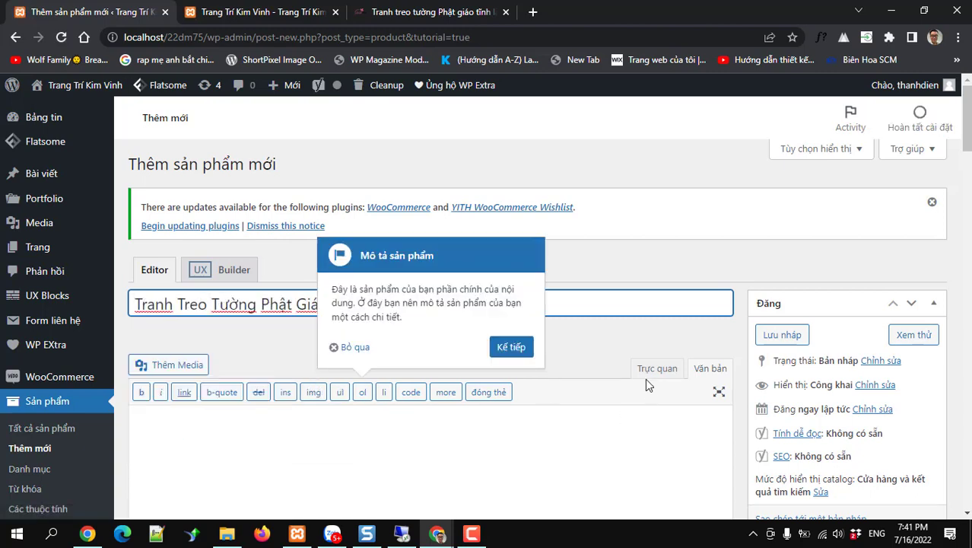
# Switch the product description editor to visual mode and dismiss the guided tour.
pyautogui.click(646, 375)
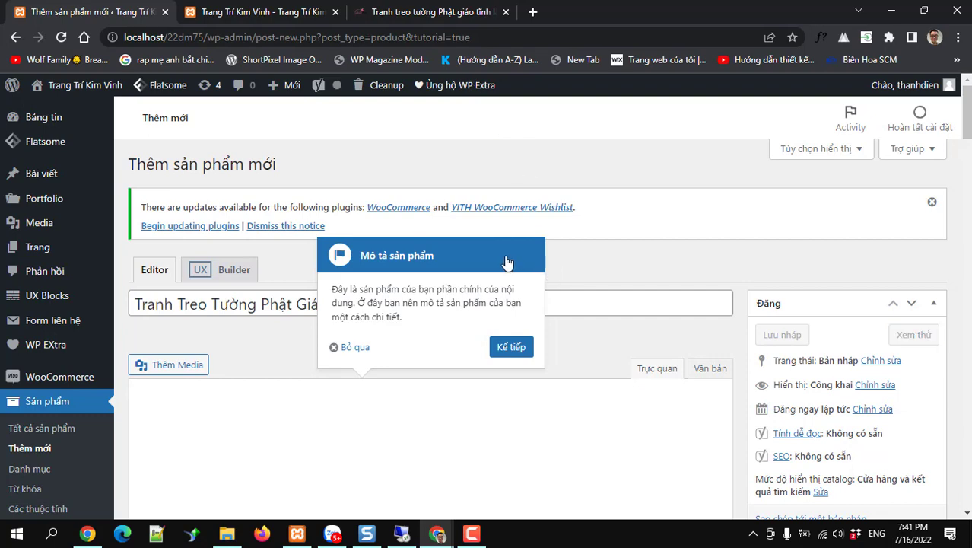
pyautogui.scroll(-3, 506, 347)
pyautogui.scroll(3, 414, 288)
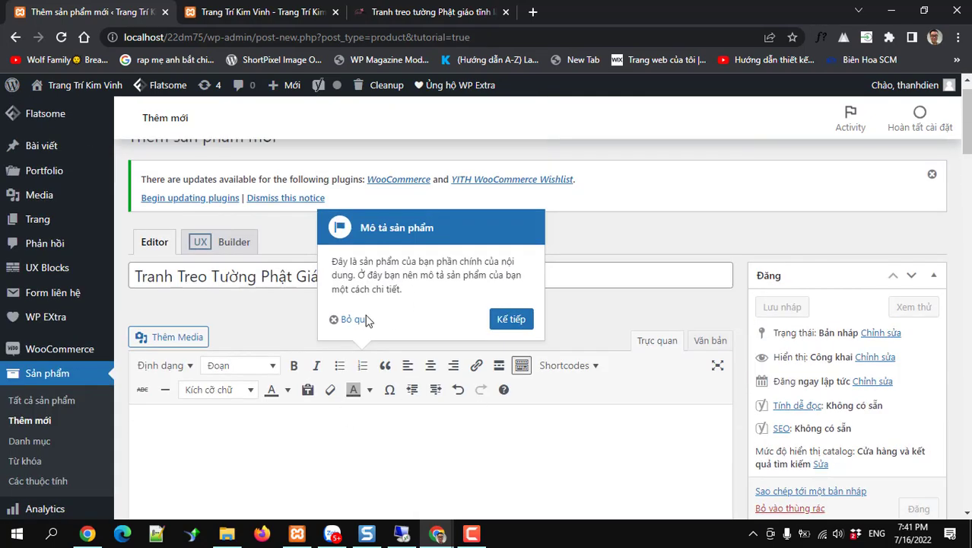
pyautogui.click(358, 320)
# Copy the reference page's product description, from its introduction through the gold-framed mirror painting video, and paste it into the new product's description.
pyautogui.click(430, 11)
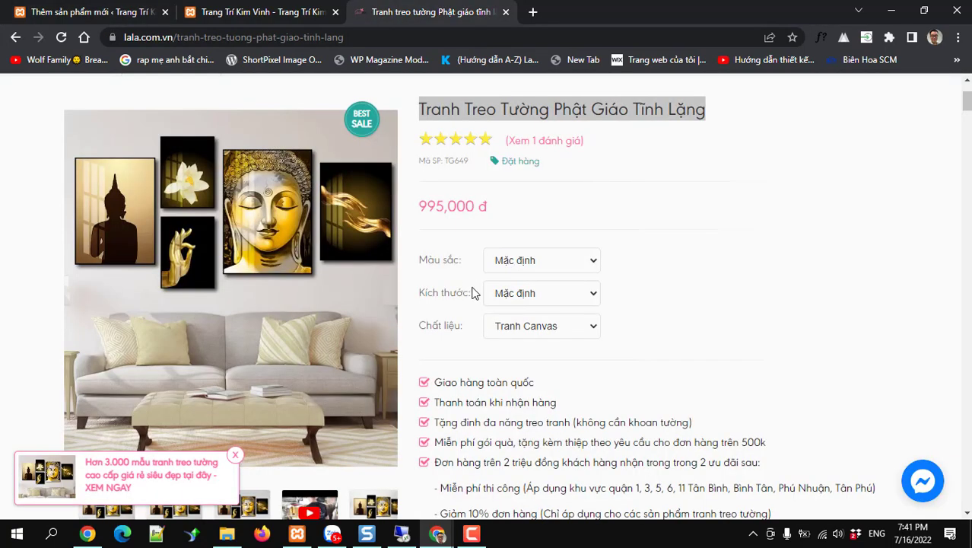
pyautogui.scroll(-3, 472, 293)
pyautogui.scroll(3, 259, 252)
pyautogui.scroll(-8, 259, 262)
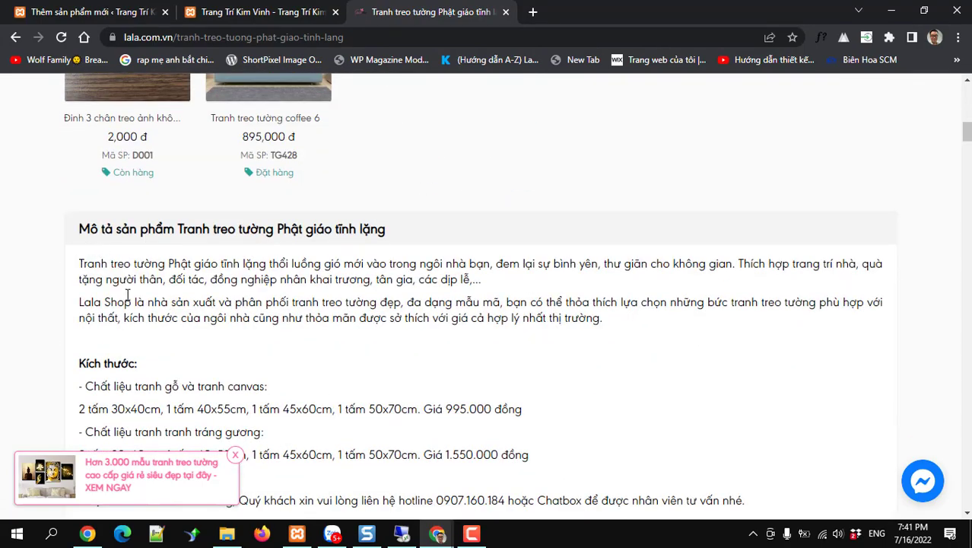
pyautogui.moveTo(79, 263); pyautogui.dragTo(493, 370)
pyautogui.scroll(-15, 205, 394)
pyautogui.scroll(-10, 479, 398)
pyautogui.scroll(-10, 481, 398)
pyautogui.scroll(-6, 483, 397)
pyautogui.scroll(3, 484, 397)
pyautogui.scroll(-3, 486, 398)
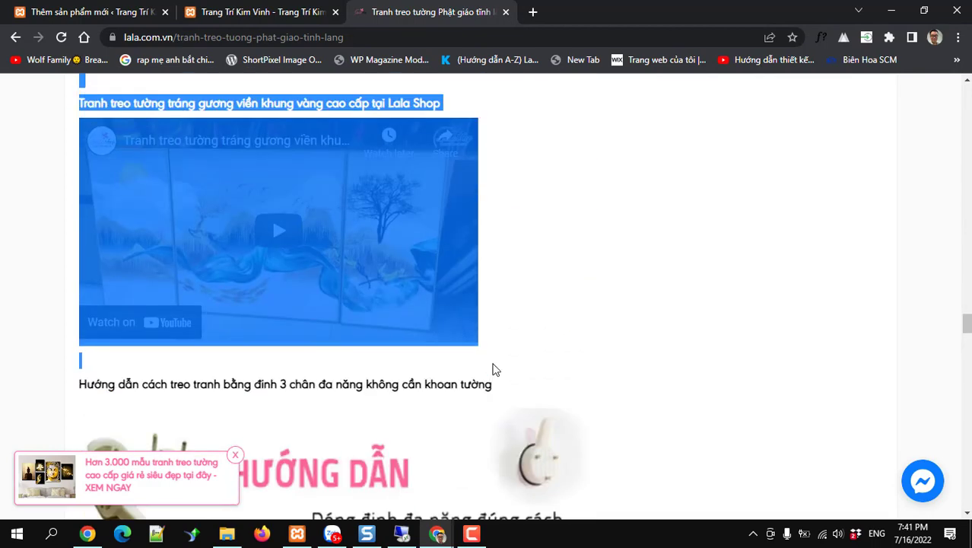
pyautogui.click(84, 11)
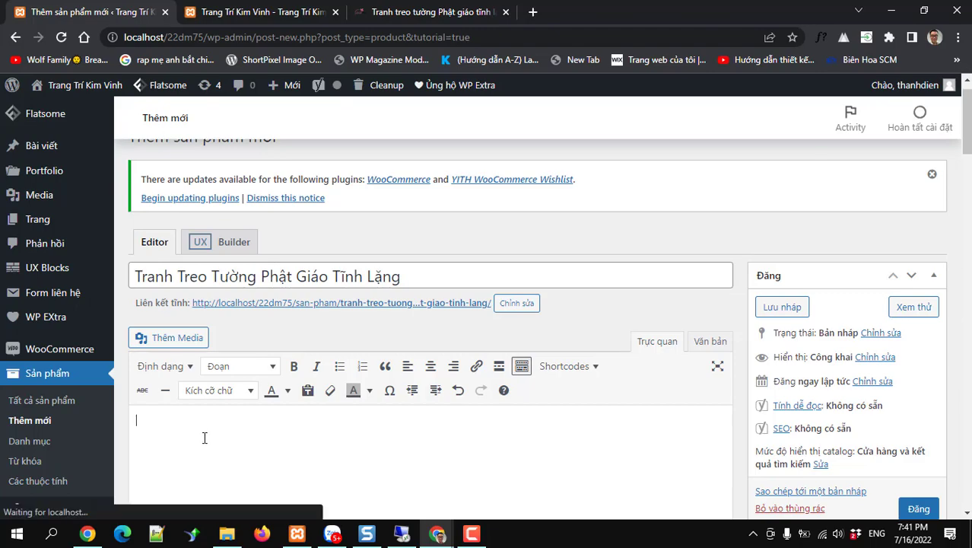
pyautogui.write('Tranh treo tường tráng gương viền khung vàng cao cấp tại Lala Shop')
# Look through the pasted product description, checking its text and images.
pyautogui.scroll(-10, 439, 376)
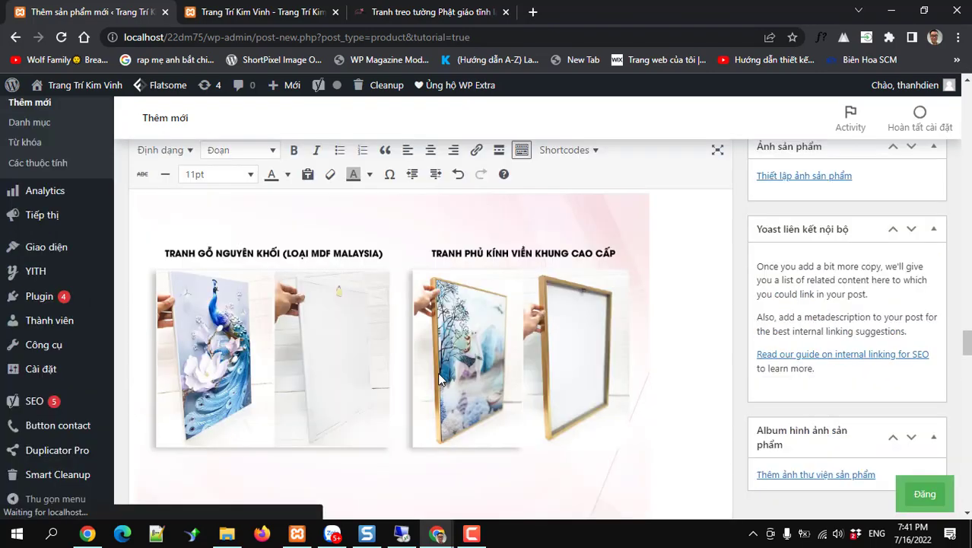
pyautogui.scroll(15, 439, 374)
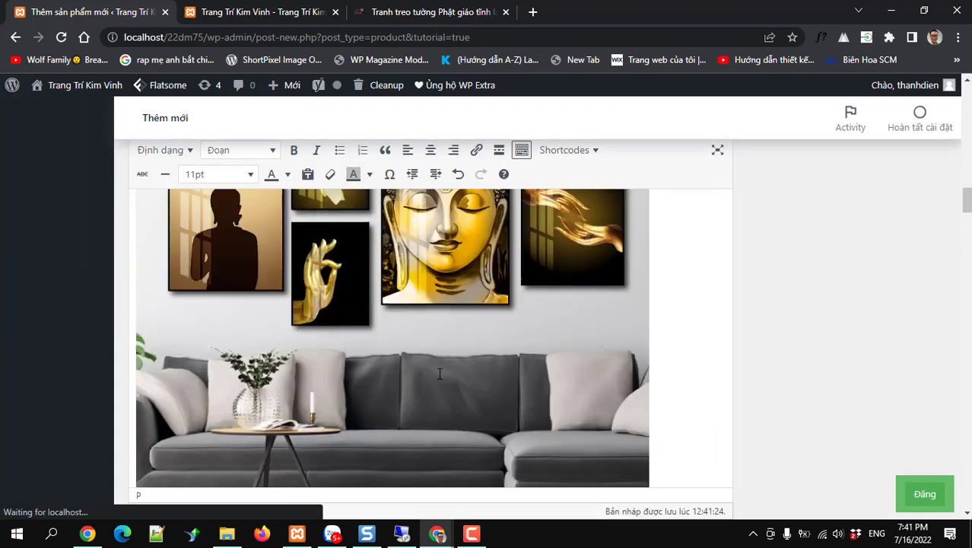
pyautogui.scroll(3, 439, 374)
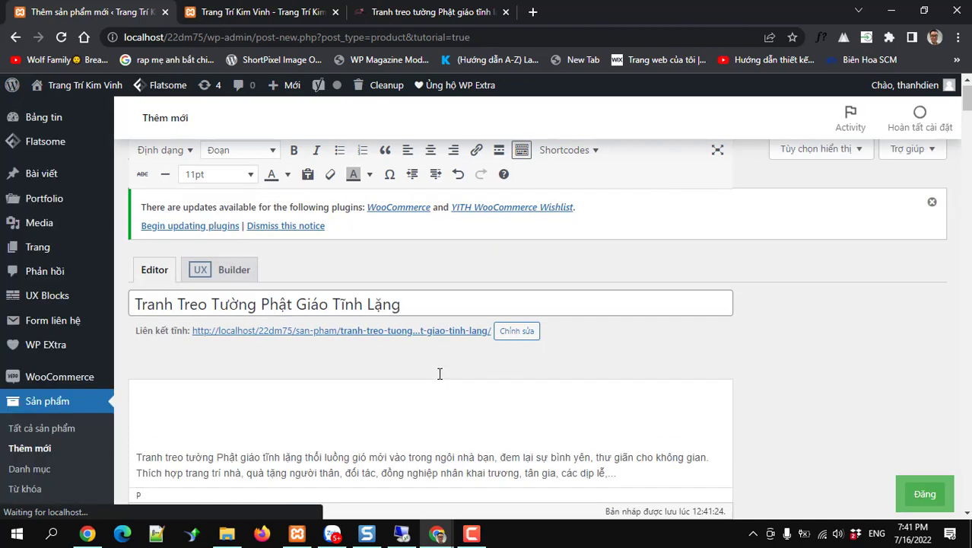
pyautogui.scroll(-3, 439, 377)
pyautogui.scroll(-3, 439, 379)
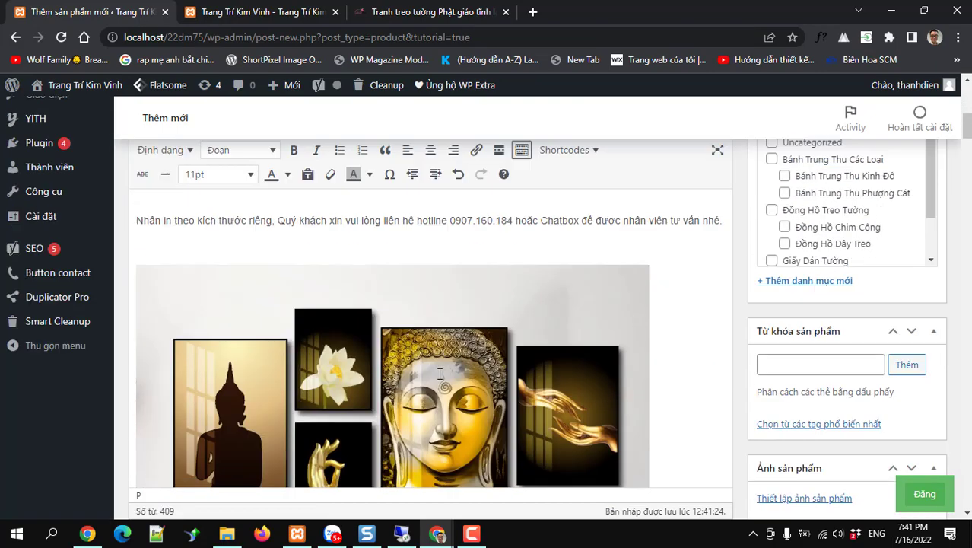
pyautogui.scroll(5, 440, 375)
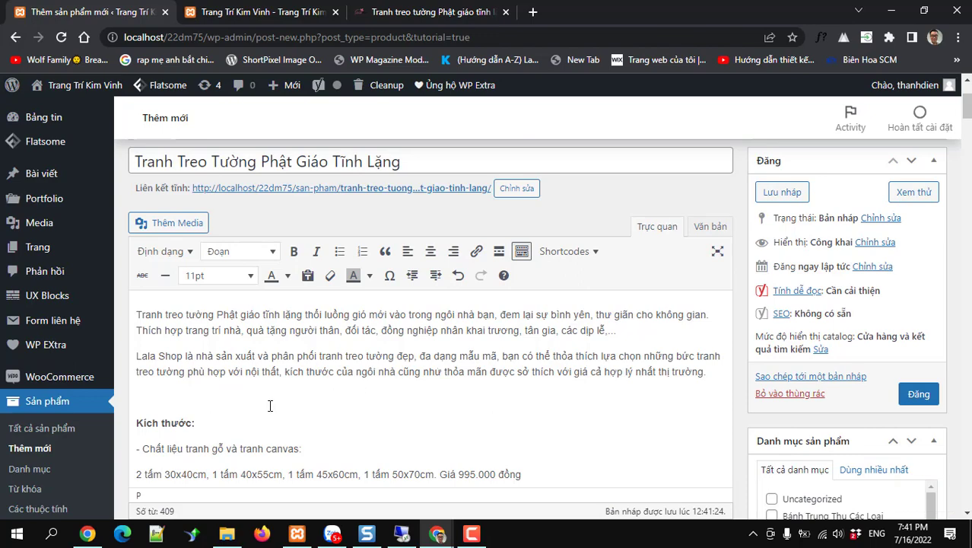
pyautogui.scroll(-6, 269, 405)
pyautogui.scroll(5, 258, 396)
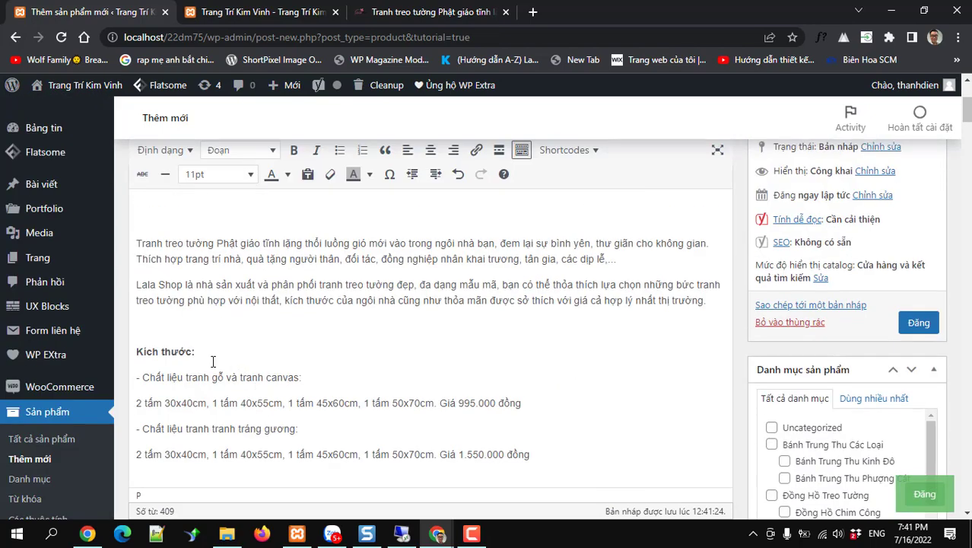
# Format the "Kích thước:" line in the description as Tiêu đề 2.
pyautogui.moveTo(189, 355); pyautogui.dragTo(125, 350)
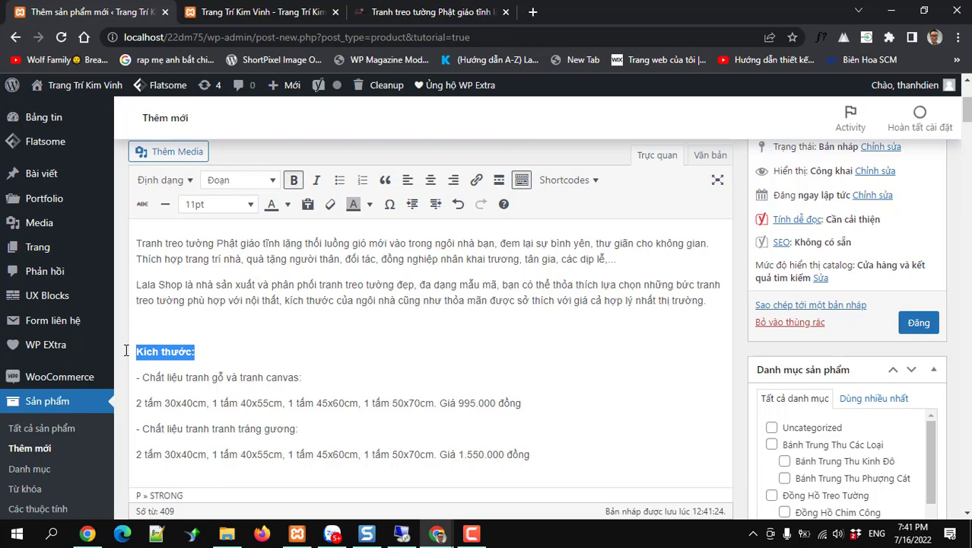
pyautogui.click(232, 180)
pyautogui.click(233, 264)
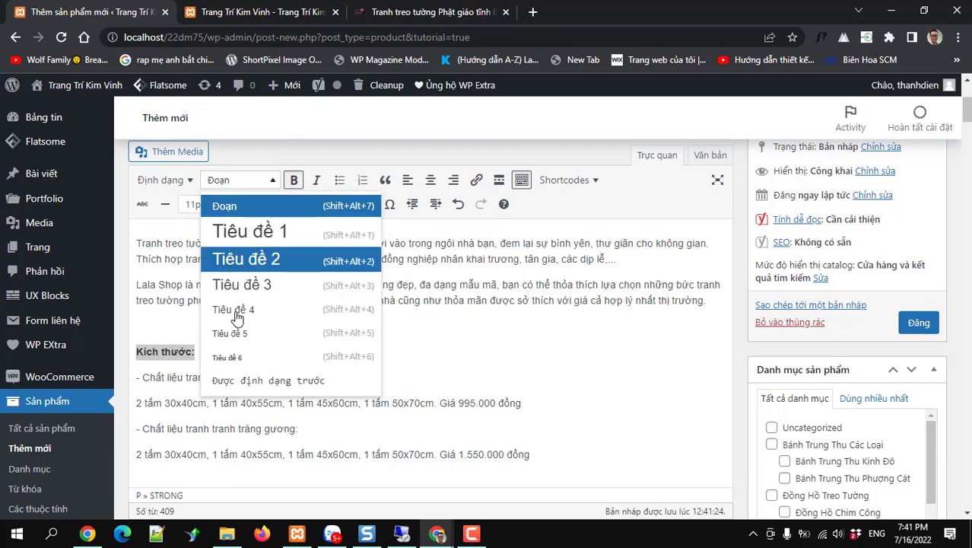
# Format the line "Có 4 chất liệu cho bạn lựa chọn:" below the room images as Tiêu đề 2.
pyautogui.scroll(-15, 237, 320)
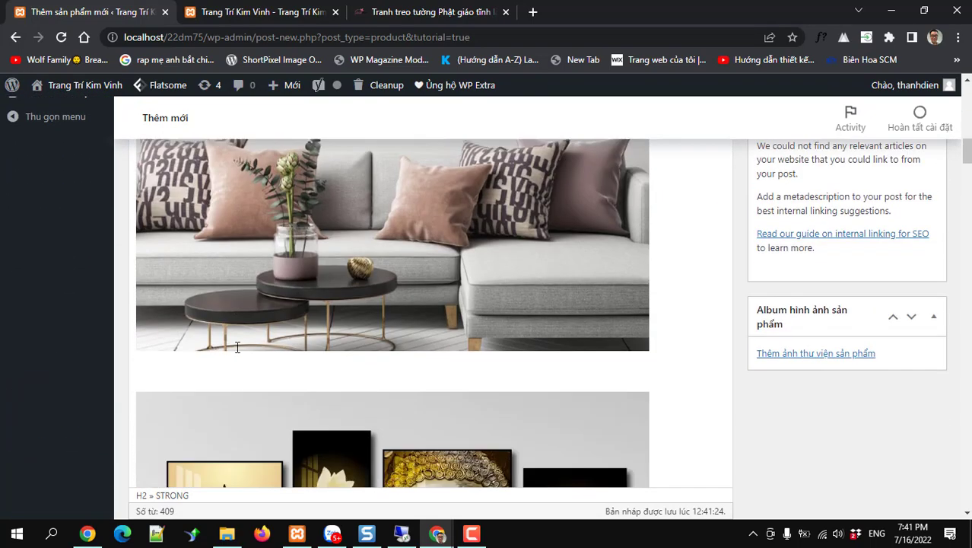
pyautogui.scroll(-8, 236, 348)
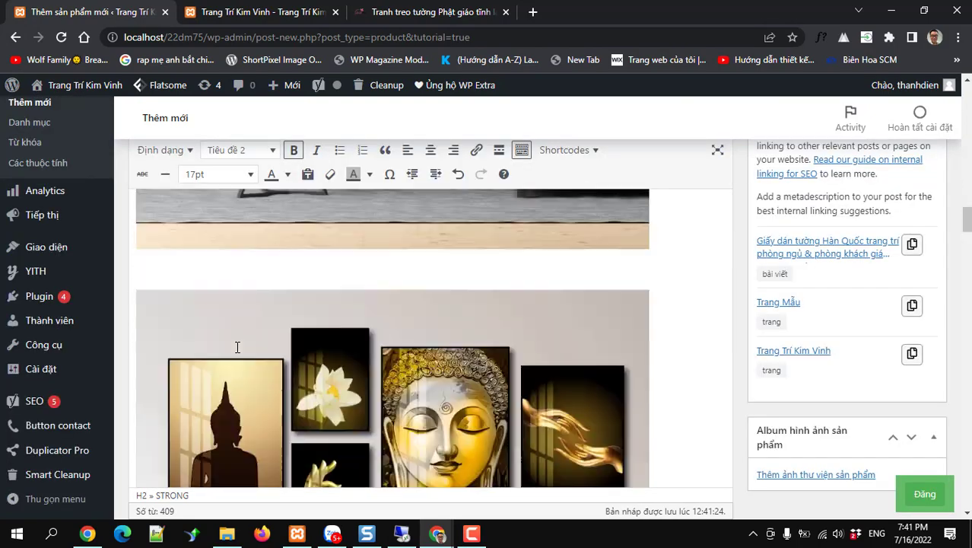
pyautogui.scroll(-10, 238, 348)
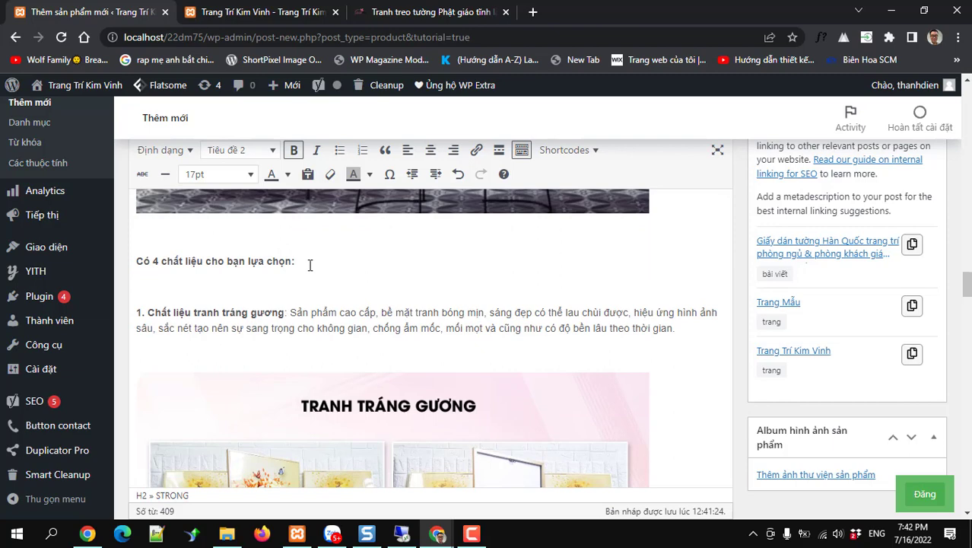
pyautogui.moveTo(296, 262); pyautogui.dragTo(134, 252)
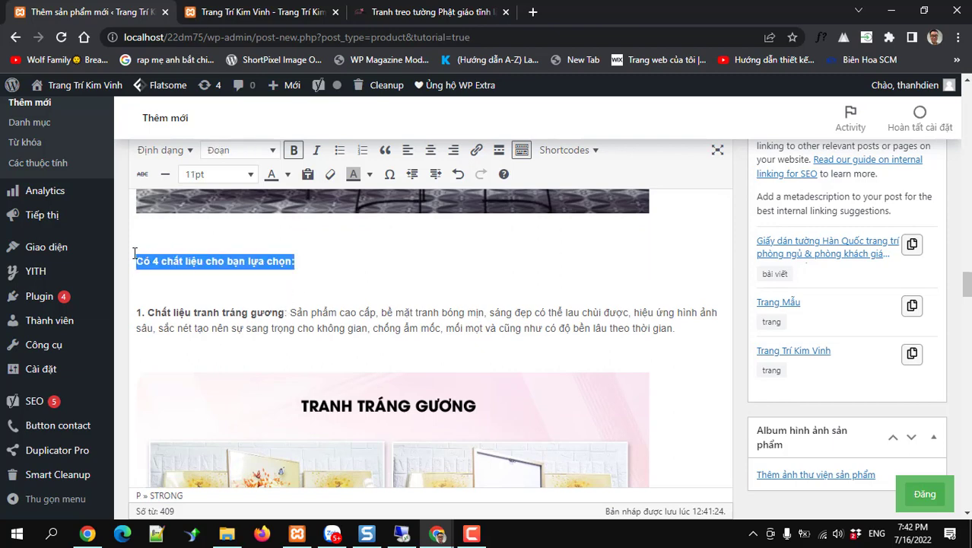
pyautogui.scroll(1, 241, 161)
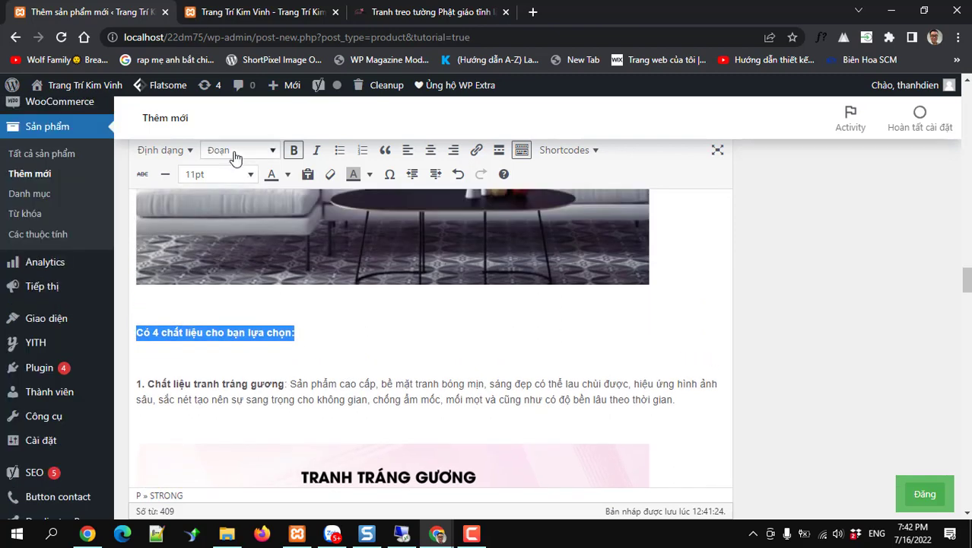
pyautogui.click(234, 152)
pyautogui.click(243, 229)
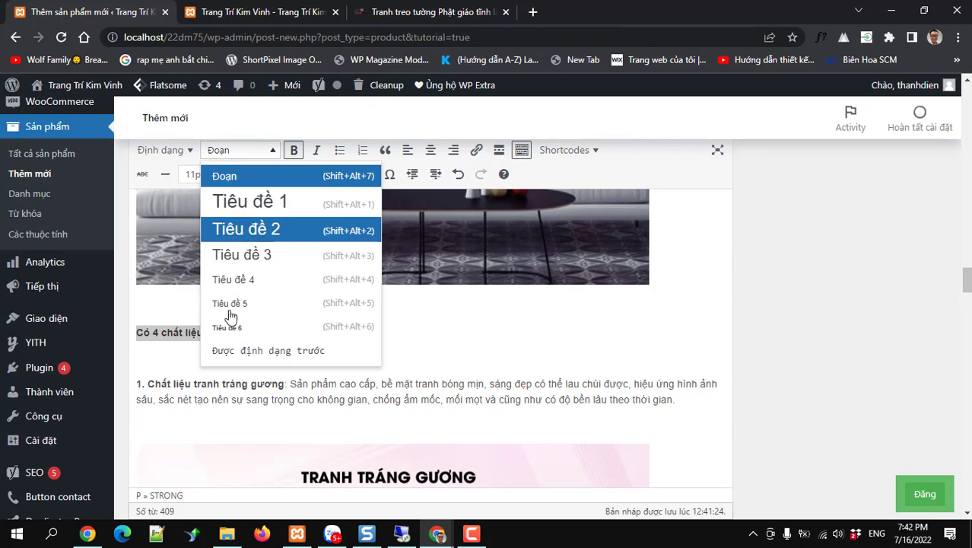
# Split "1. Chất liệu tranh tráng gương:" from its paragraph onto its own line and format it as Tiêu đề 3.
pyautogui.click(290, 383)
pyautogui.press('Return')
pyautogui.moveTo(290, 357); pyautogui.dragTo(136, 356)
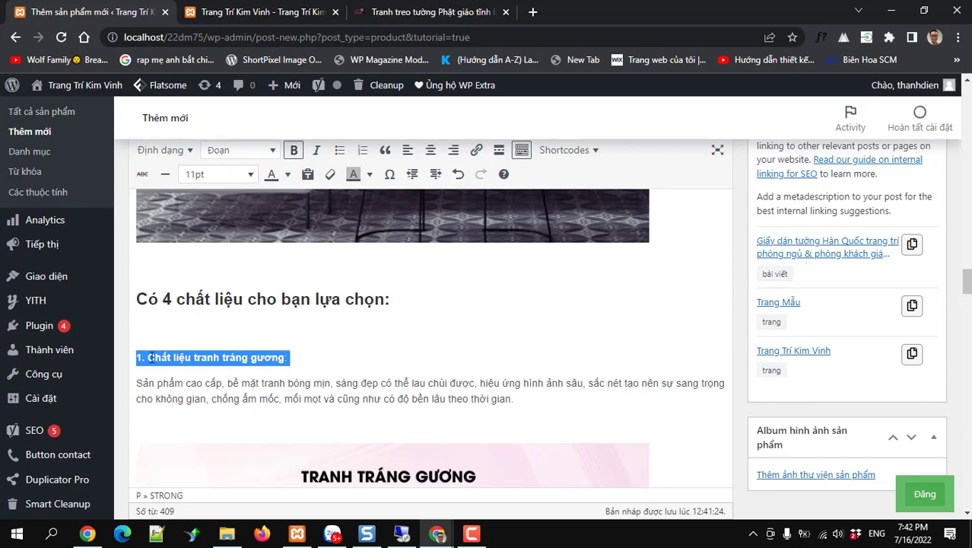
pyautogui.scroll(3, 174, 343)
pyautogui.click(235, 150)
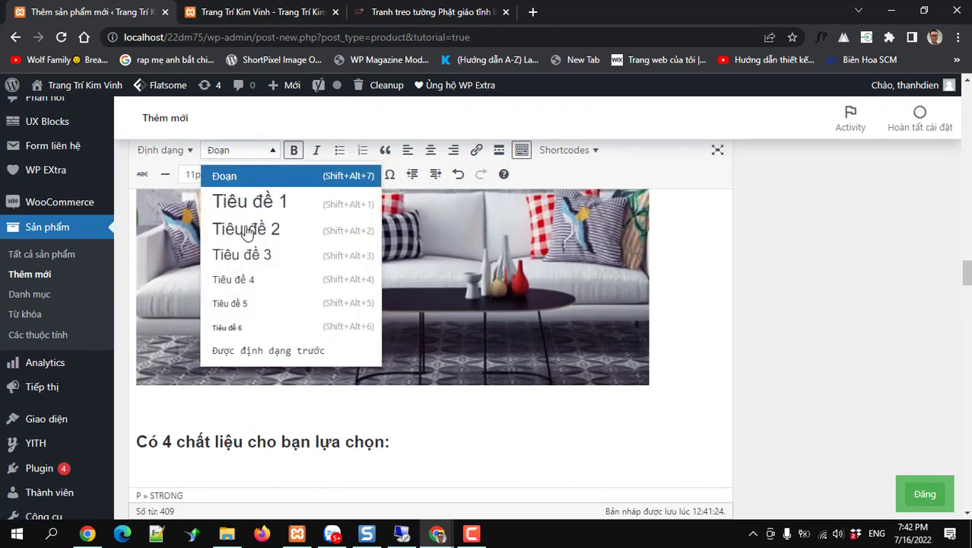
pyautogui.click(254, 259)
# Split "2. Chất liệu Canvas khung gỗ thông lót form:" onto its own line and format it as Tiêu đề 3.
pyautogui.scroll(-5, 263, 315)
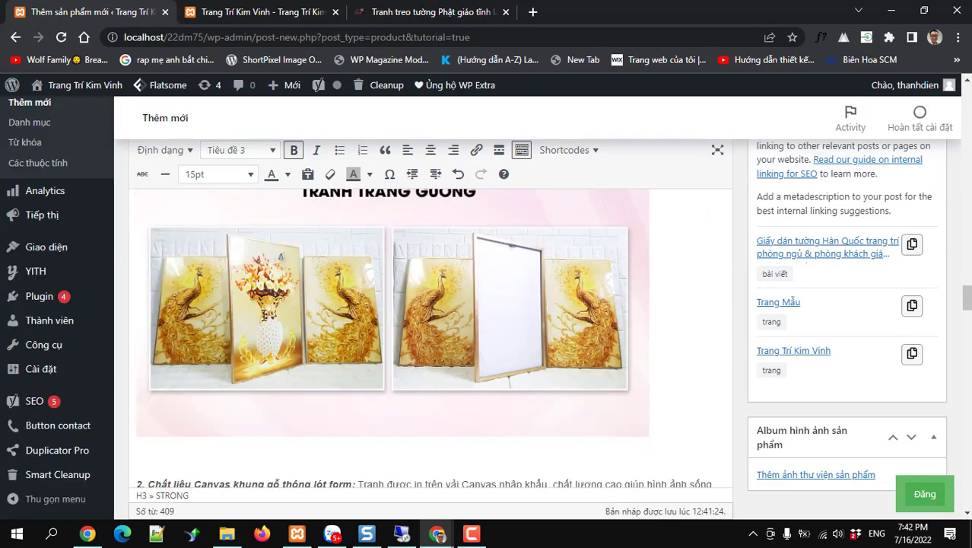
pyautogui.scroll(-5, 264, 315)
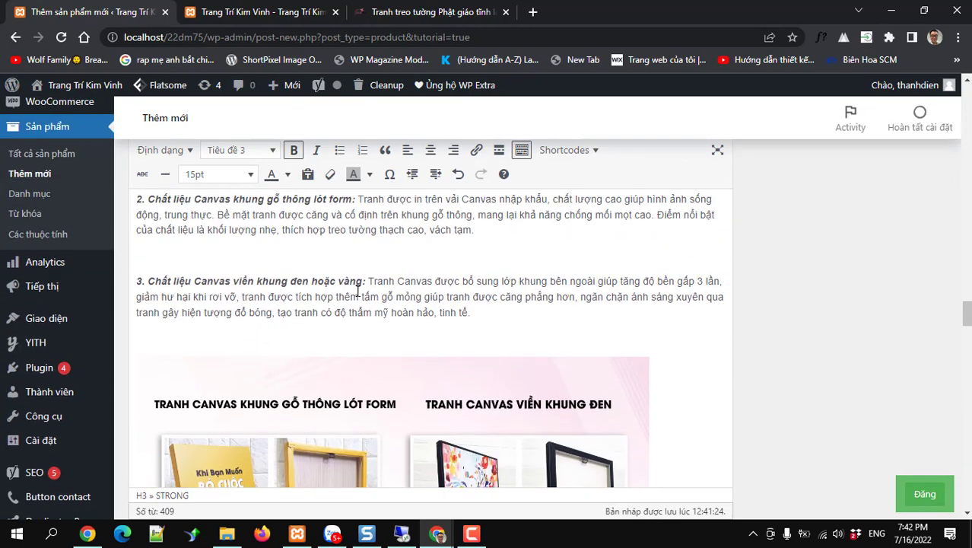
pyautogui.scroll(4, 358, 289)
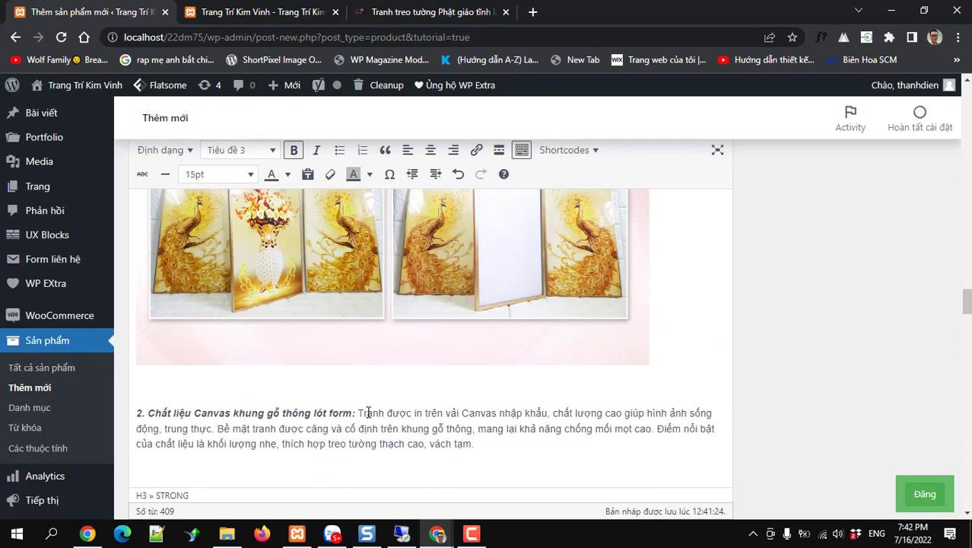
pyautogui.click(359, 413)
pyautogui.press('Return')
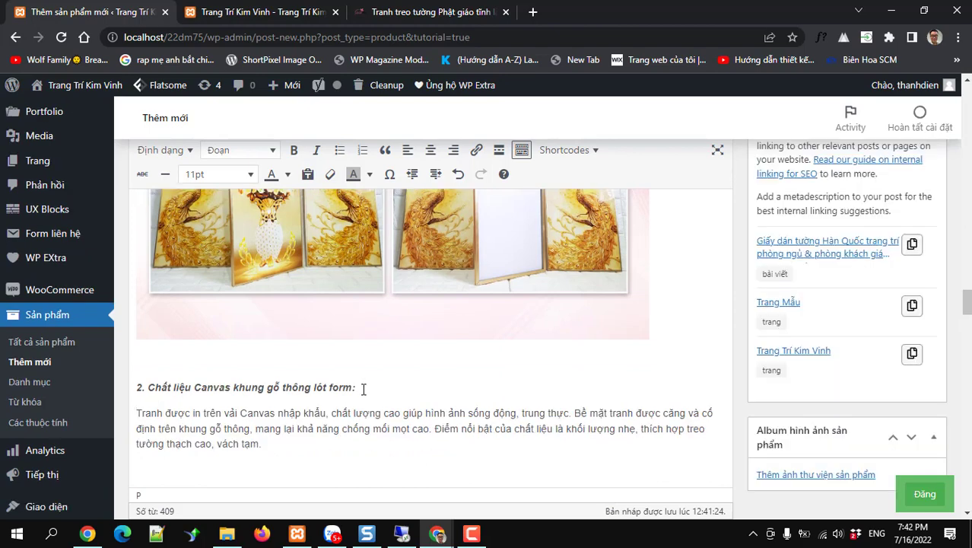
pyautogui.moveTo(360, 388); pyautogui.dragTo(158, 373)
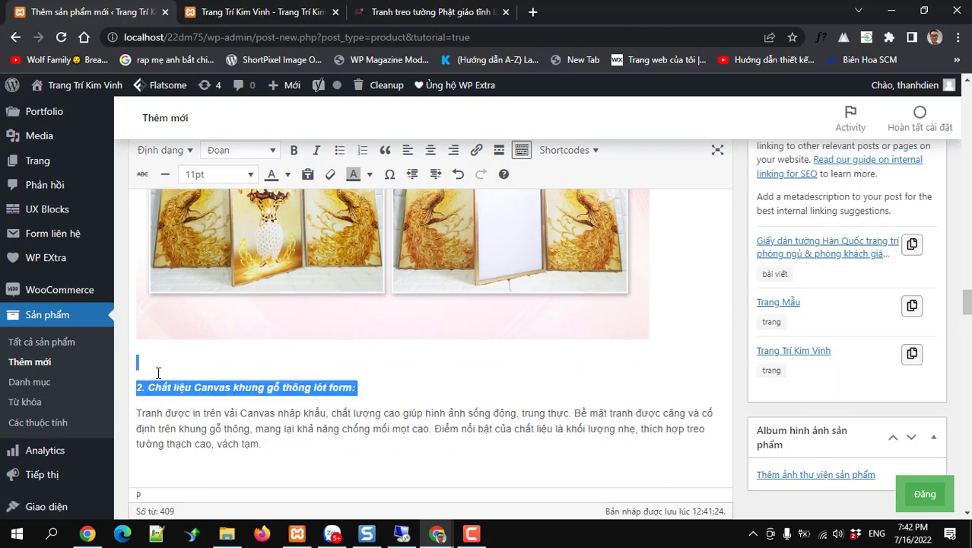
pyautogui.click(241, 151)
pyautogui.click(270, 254)
# Split "3. Chất liệu Canvas viền khung đen hoặc vàng:" from its paragraph onto its own line and format it as Tiêu đề 3.
pyautogui.scroll(-3, 297, 305)
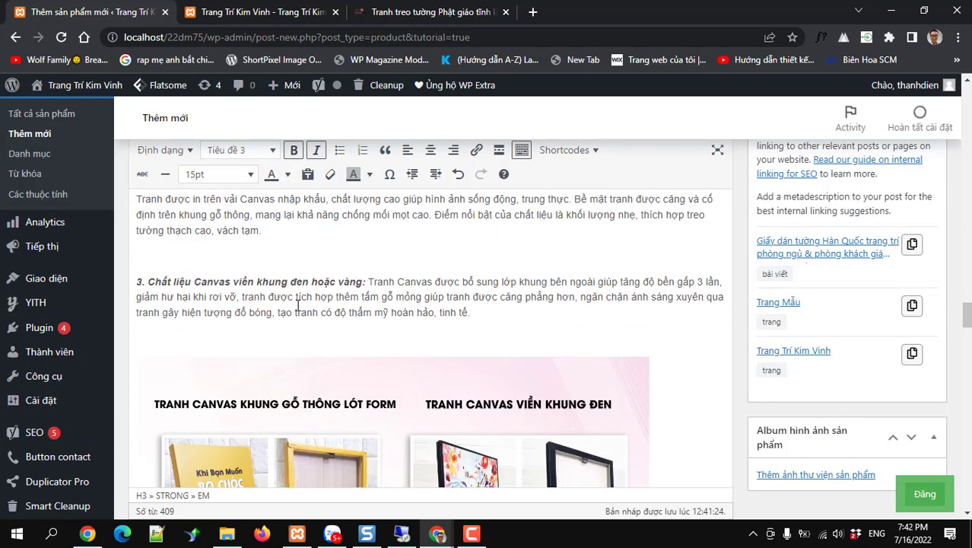
pyautogui.click(368, 282)
pyautogui.press('Return')
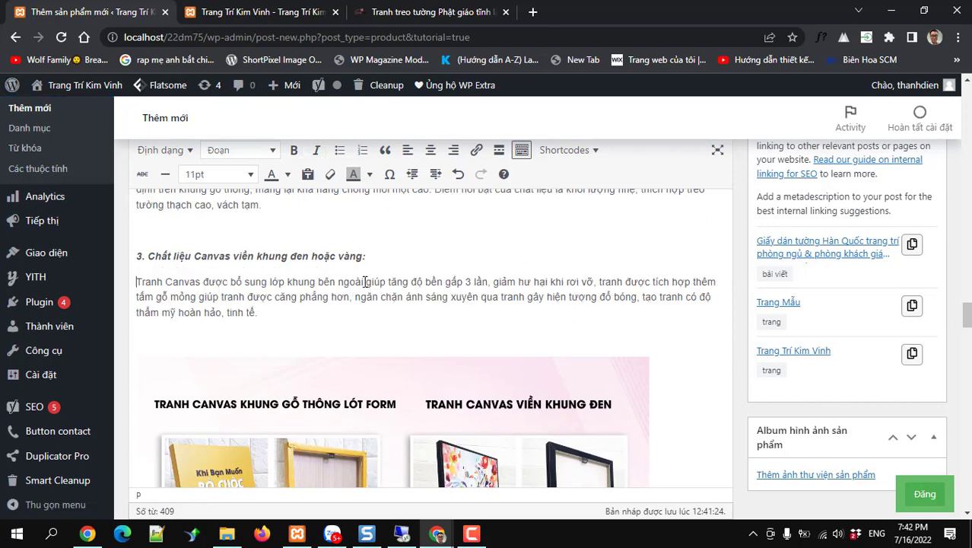
pyautogui.moveTo(369, 257); pyautogui.dragTo(131, 256)
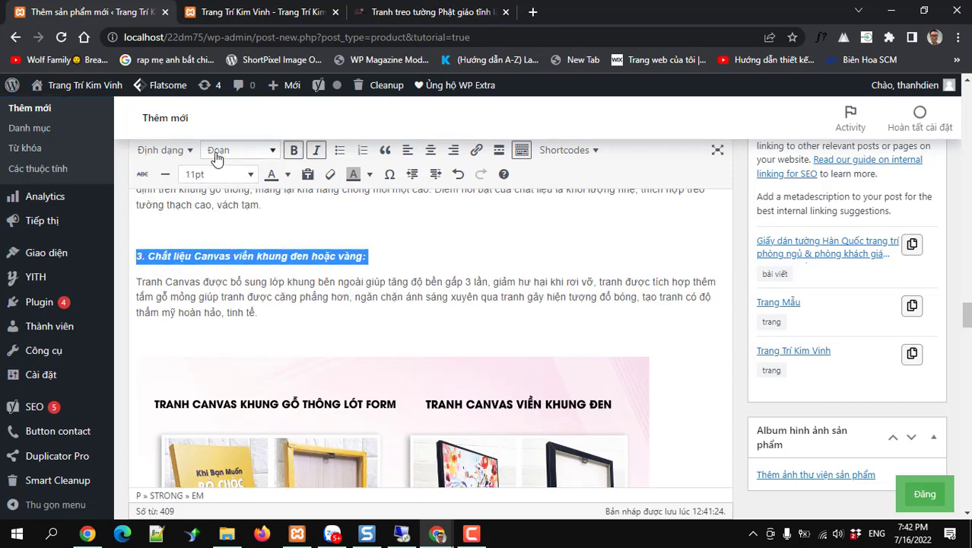
pyautogui.click(228, 149)
pyautogui.click(252, 254)
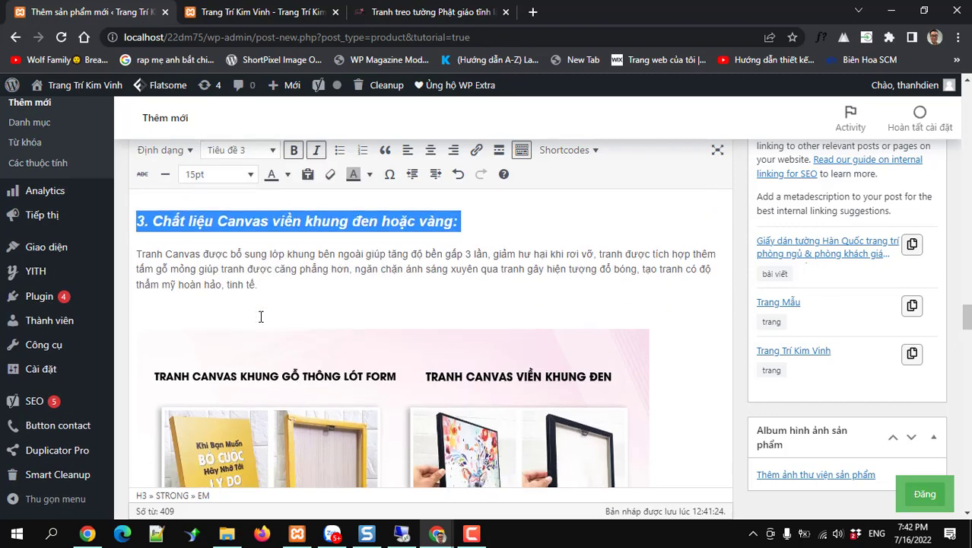
# Split "4. Chất liệu Gỗ nguyên khối (loại MDF Malaysia):" onto its own line and format it as Tiêu đề 3.
pyautogui.scroll(-4, 261, 318)
pyautogui.scroll(-5, 362, 271)
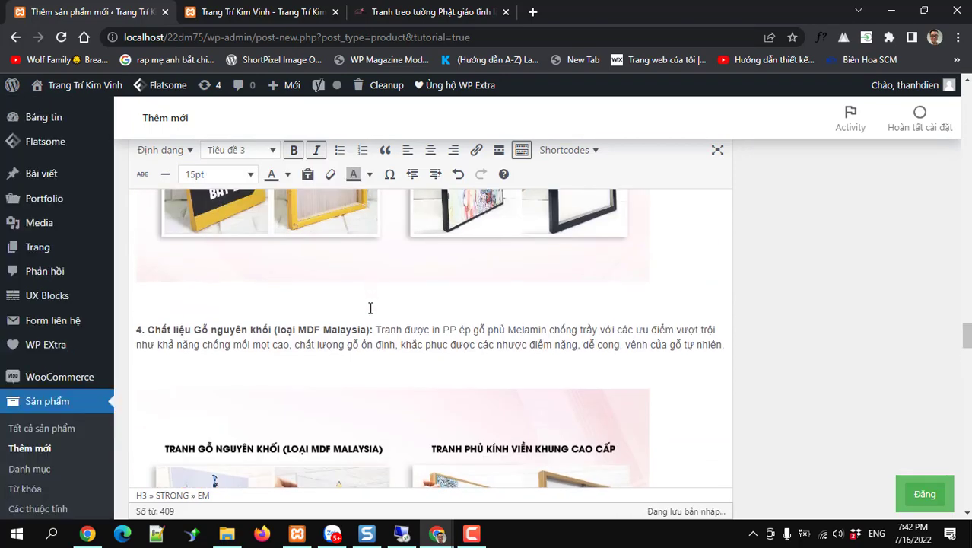
pyautogui.click(379, 328)
pyautogui.click(375, 329)
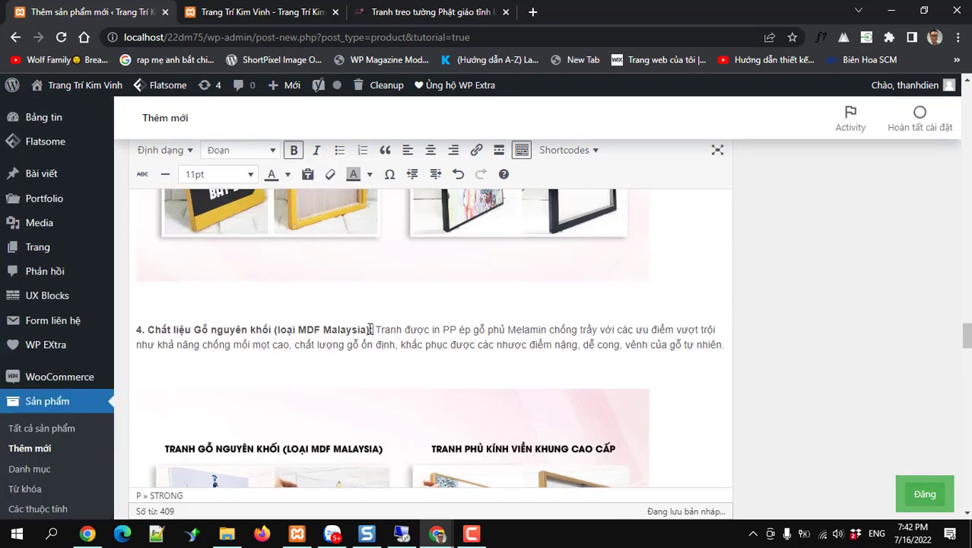
pyautogui.press('Return')
pyautogui.moveTo(375, 304); pyautogui.dragTo(115, 301)
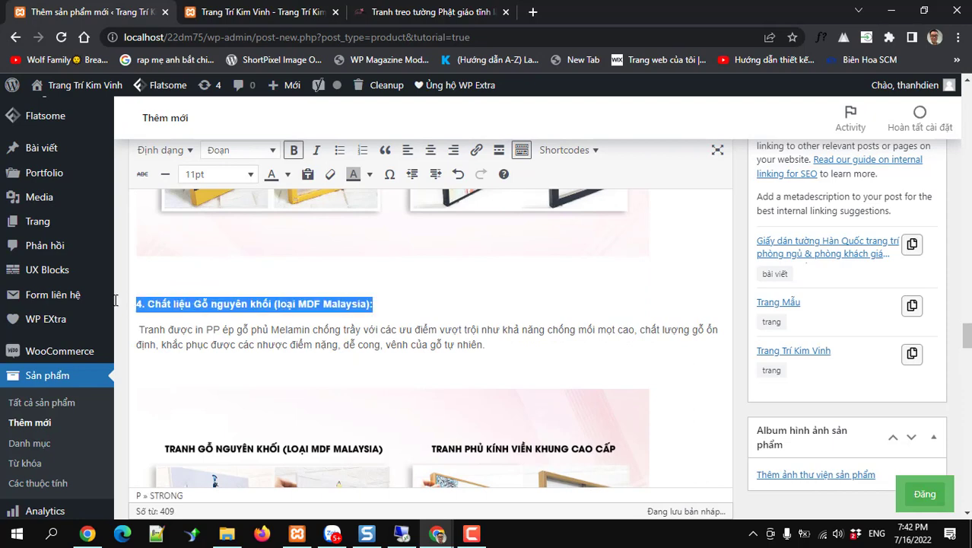
pyautogui.click(232, 151)
pyautogui.click(242, 257)
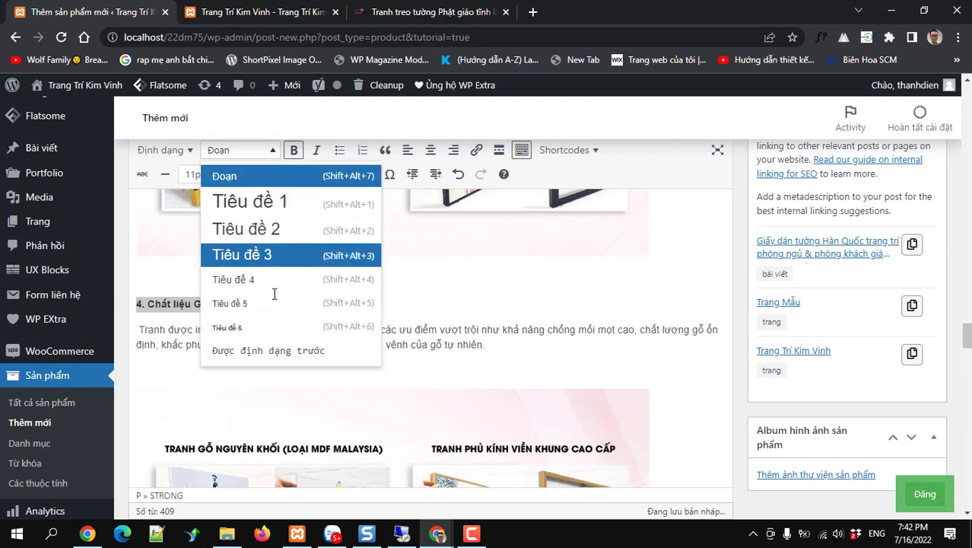
# Assign the new product to the category Tranh Treo Tường.
pyautogui.scroll(-8, 274, 292)
pyautogui.scroll(-10, 271, 305)
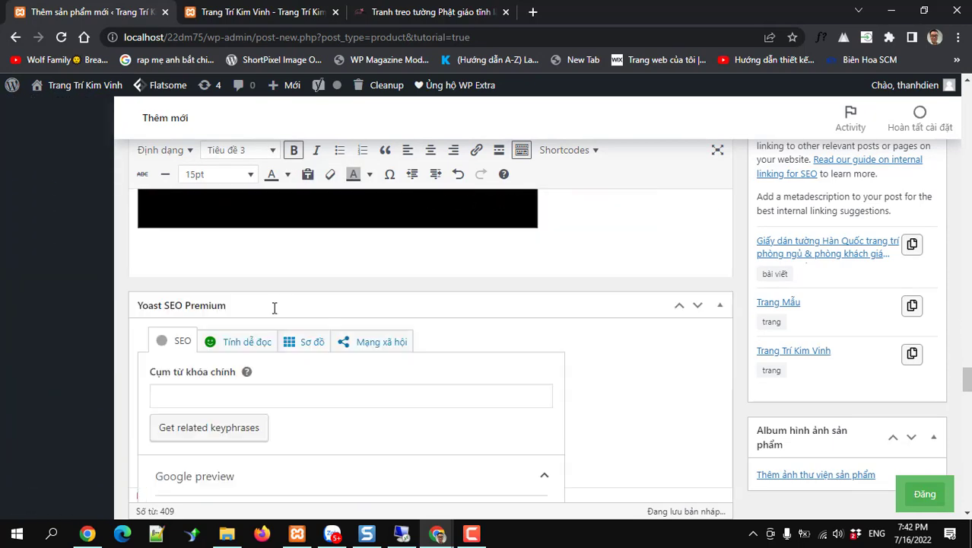
pyautogui.scroll(10, 473, 341)
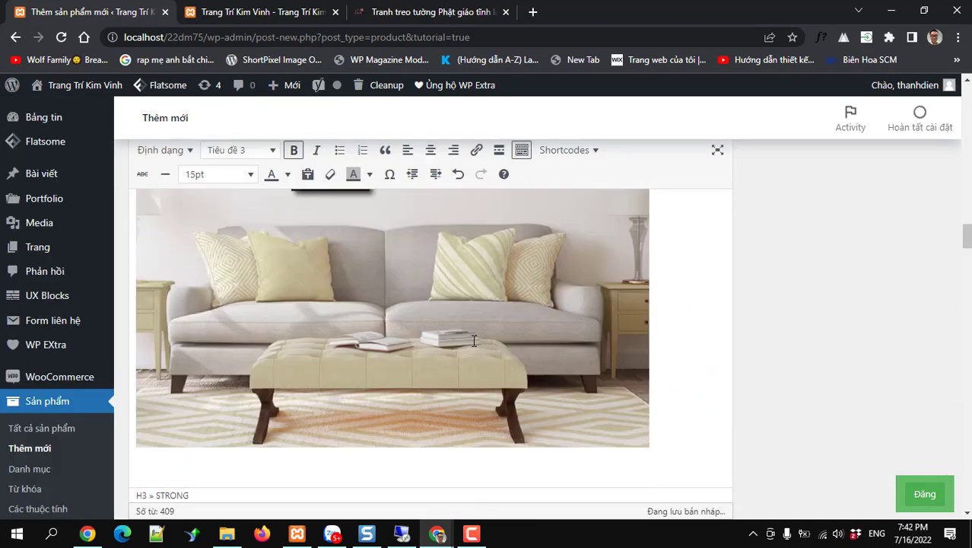
pyautogui.scroll(6, 474, 341)
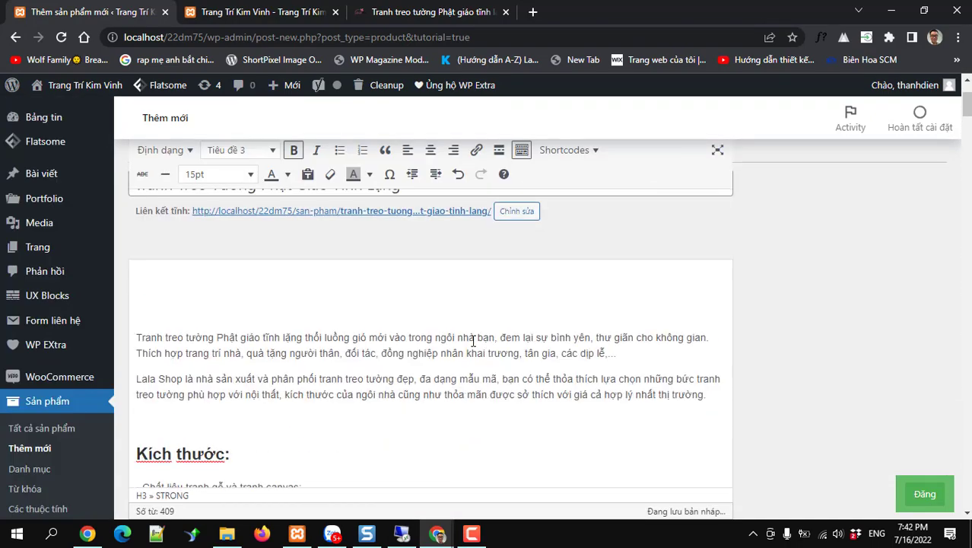
pyautogui.scroll(-3, 472, 347)
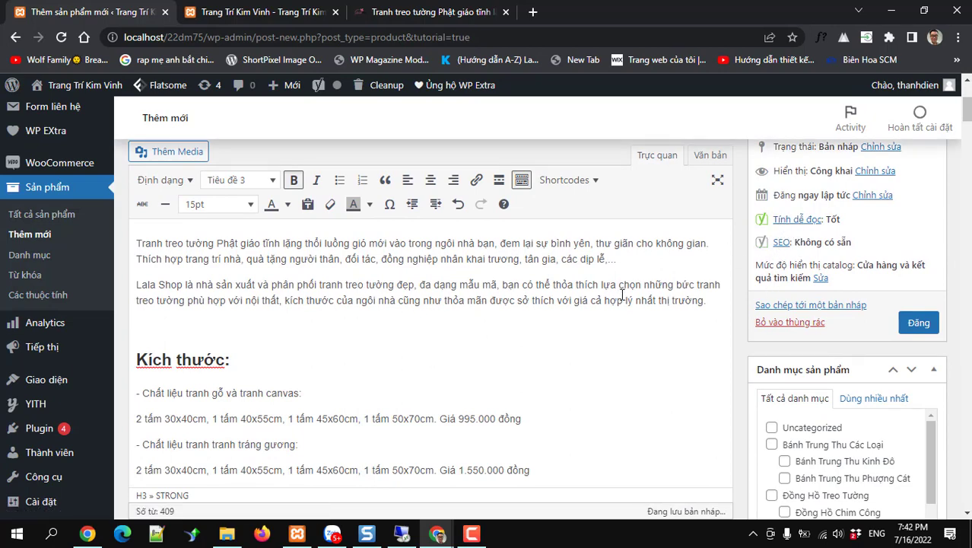
pyautogui.scroll(-2, 620, 304)
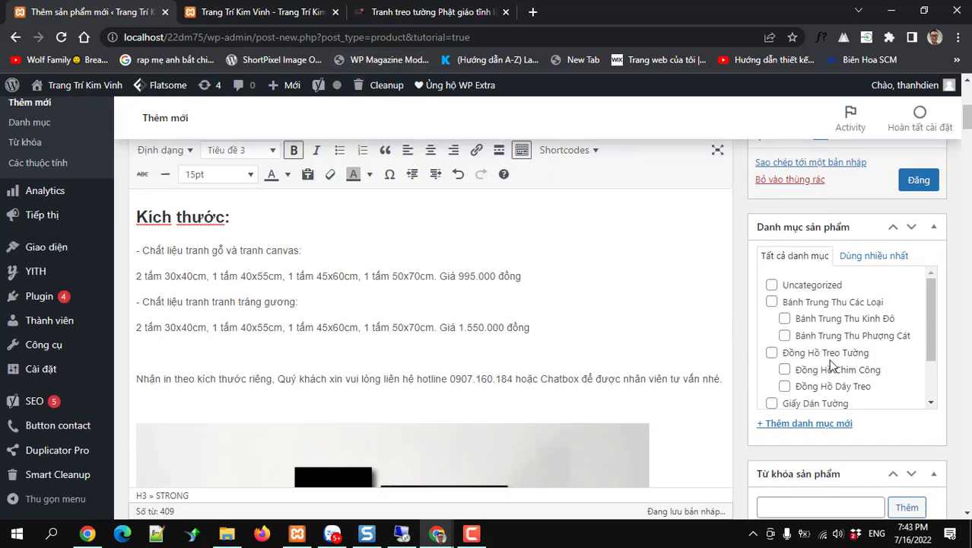
pyautogui.scroll(-2, 826, 362)
pyautogui.scroll(2, 826, 364)
pyautogui.scroll(-2, 827, 329)
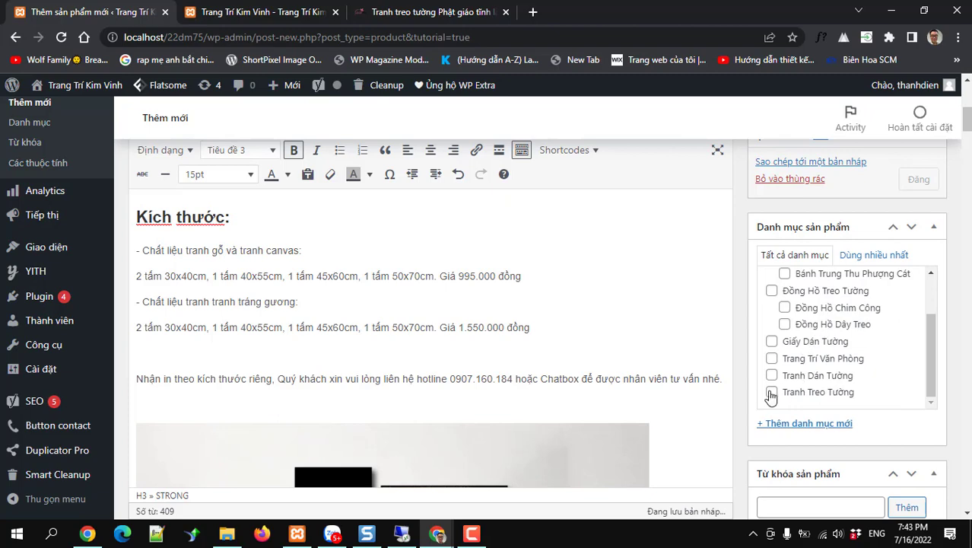
pyautogui.scroll(-3, 810, 365)
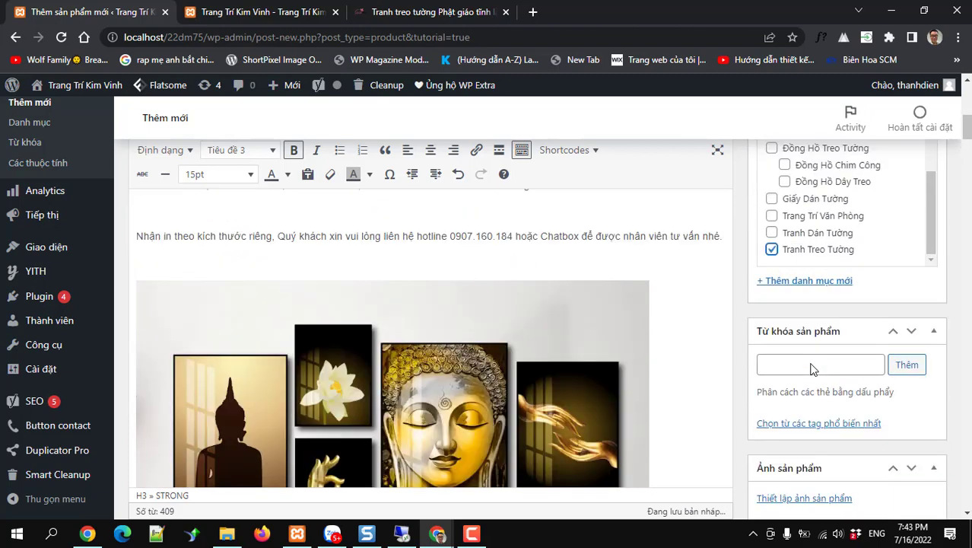
# Switch to the lala.com.vn reference page and open the product's main gallery image enlarged.
pyautogui.scroll(-2, 811, 364)
pyautogui.scroll(-4, 810, 365)
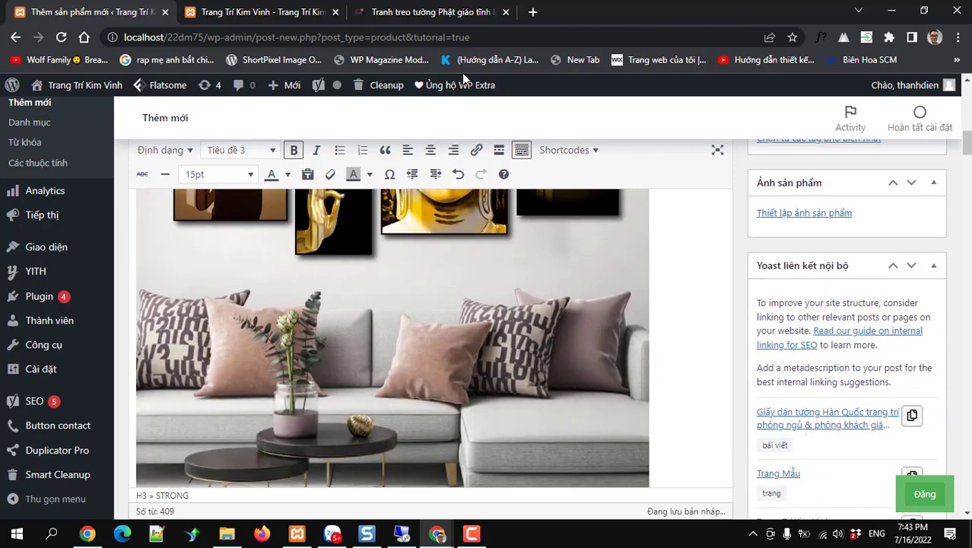
pyautogui.click(283, 14)
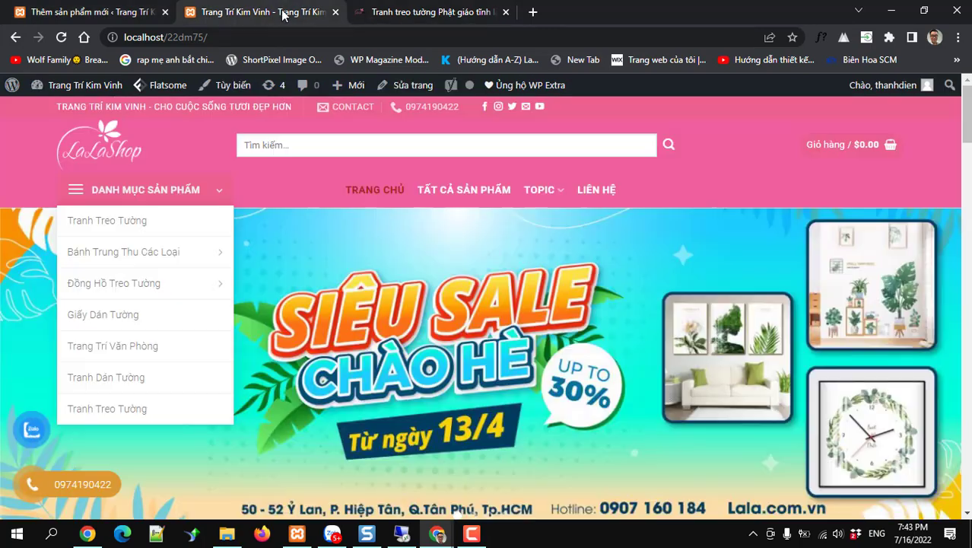
pyautogui.click(449, 12)
pyautogui.scroll(15, 670, 290)
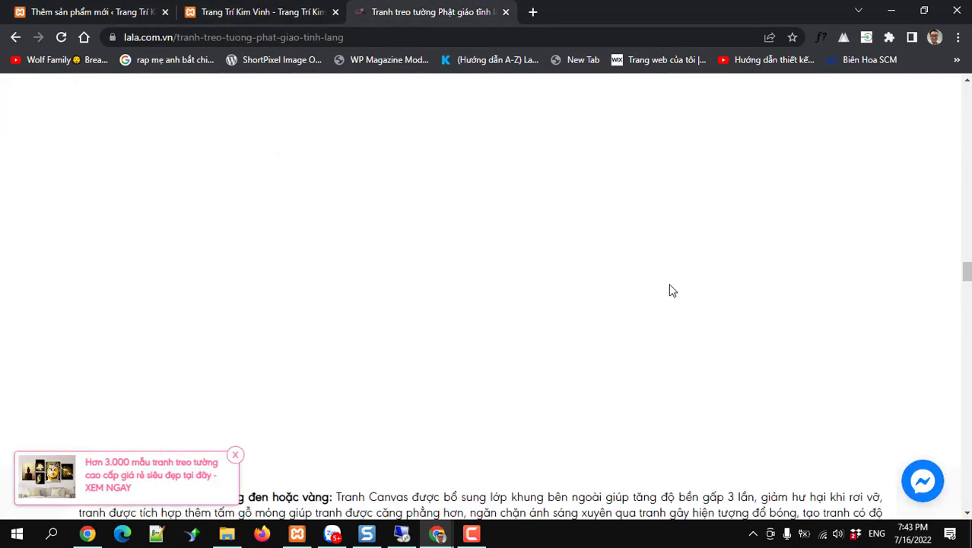
pyautogui.scroll(15, 670, 289)
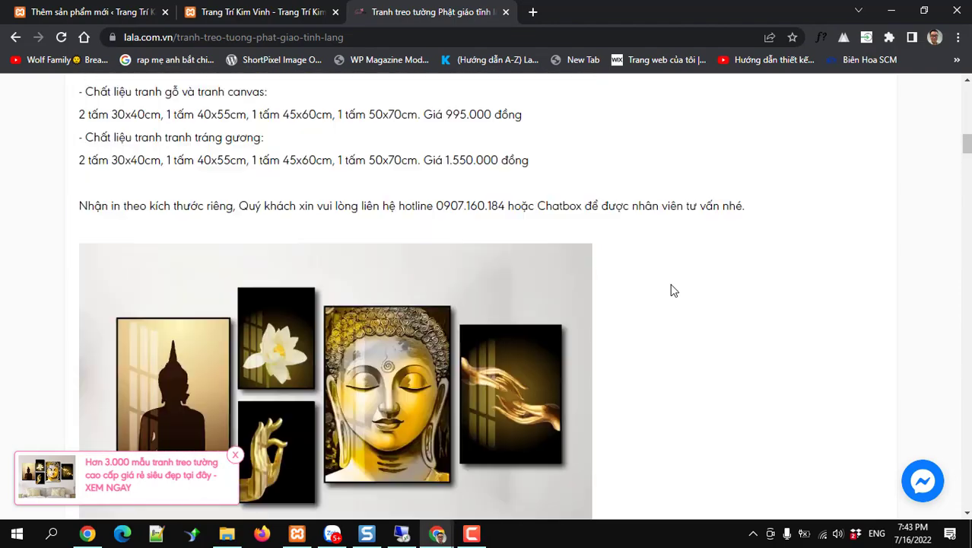
pyautogui.scroll(1, 670, 290)
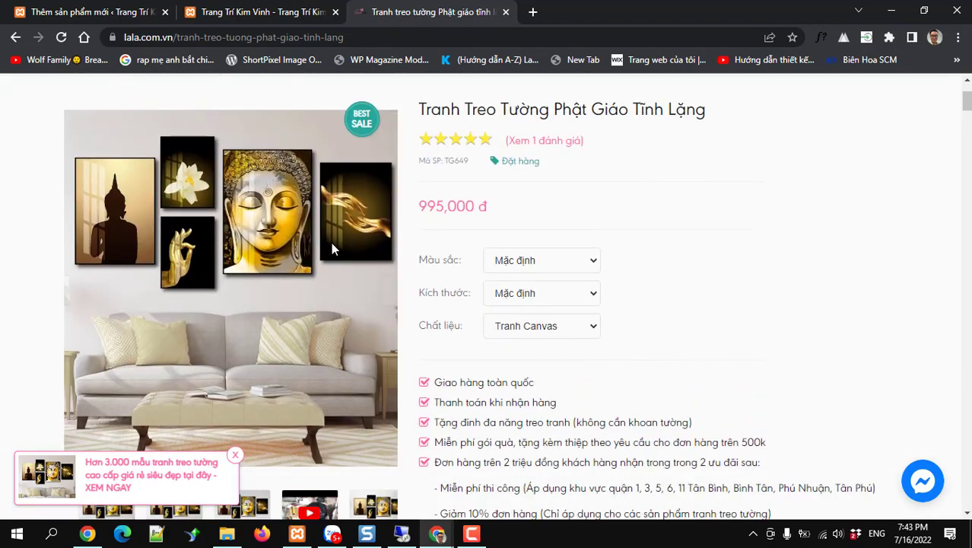
pyautogui.click(244, 234)
# Save the enlarged image as tranh-treo-tuong-phat-giao-tinh-lang-1_900x540.jpg in Desktop > FILE SAVE TAM > lala, and close the enlarged view.
pyautogui.rightClick(475, 252)
pyautogui.click(484, 277)
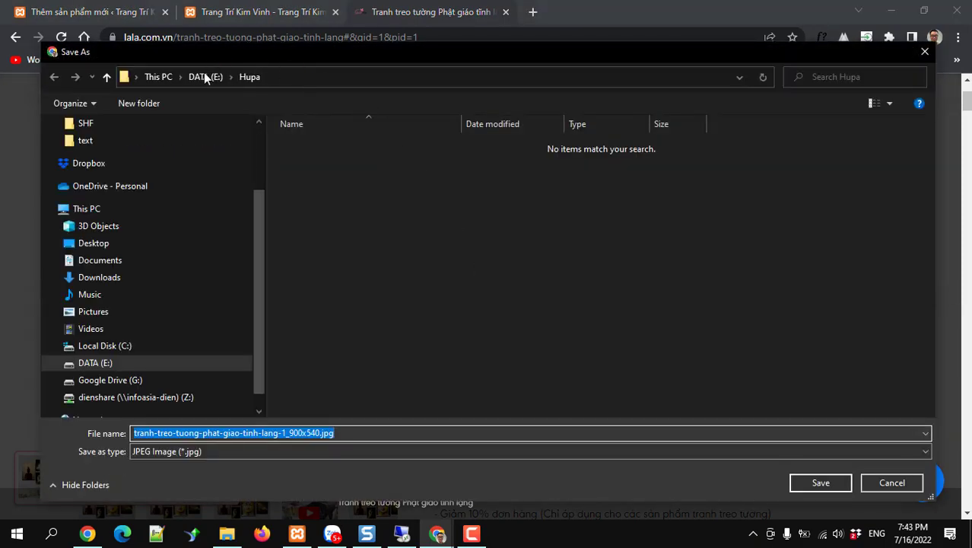
pyautogui.click(83, 244)
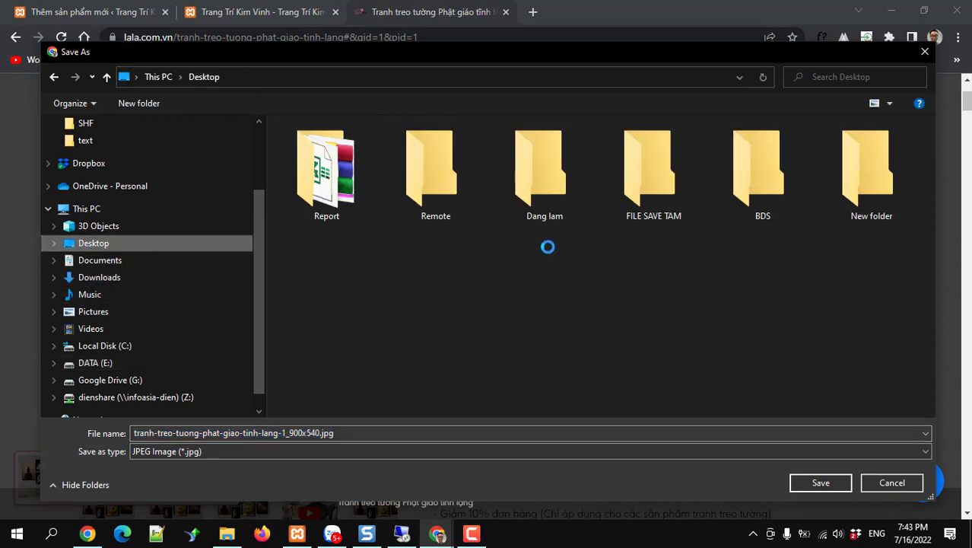
pyautogui.click(646, 183)
pyautogui.doubleClick(645, 183)
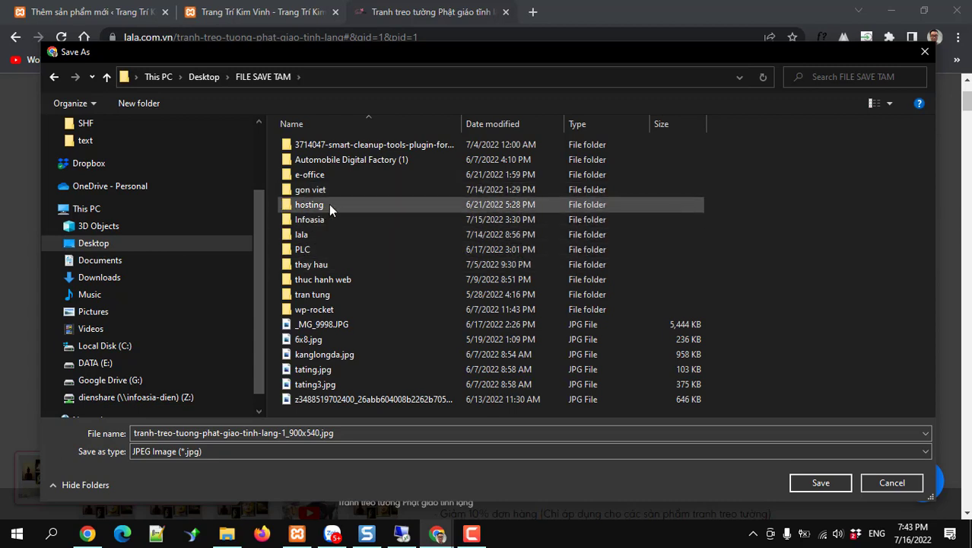
pyautogui.click(305, 234)
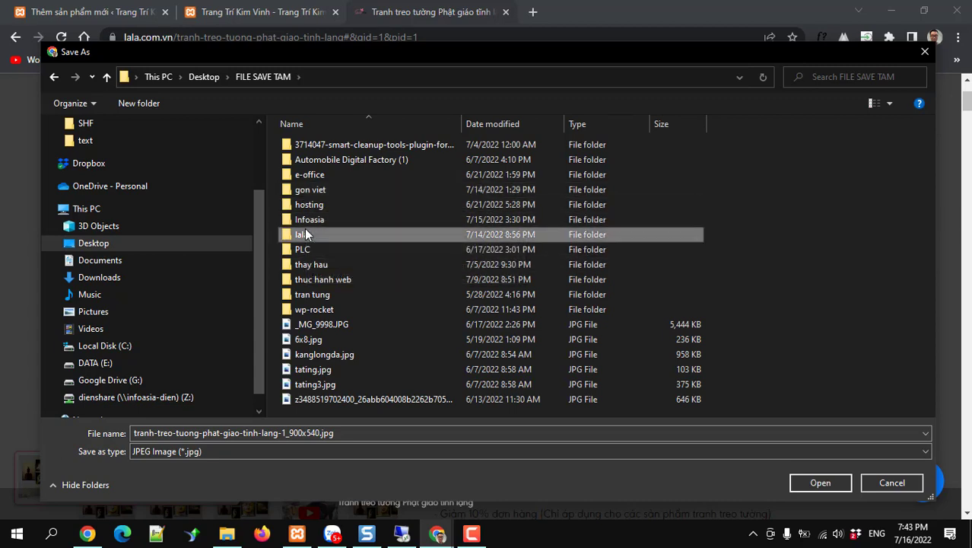
pyautogui.doubleClick(305, 234)
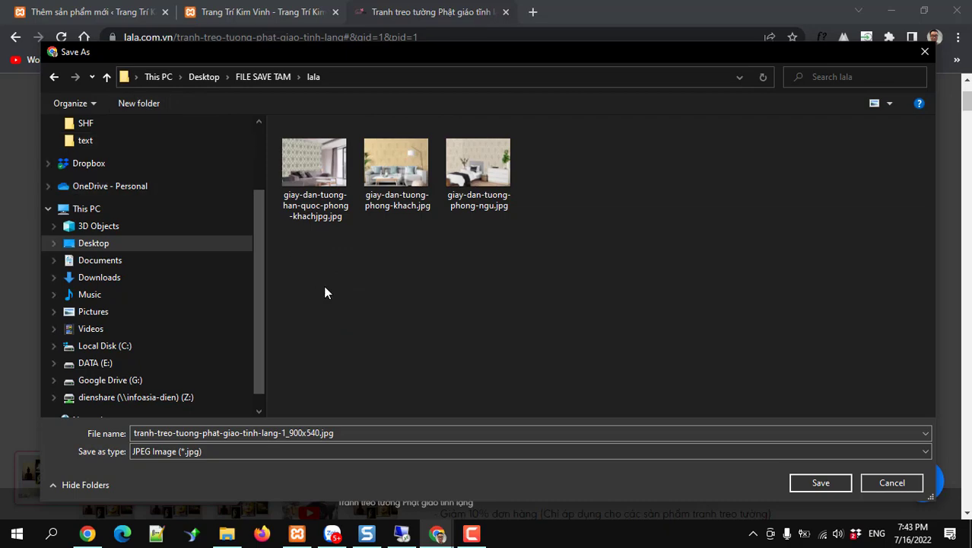
pyautogui.doubleClick(342, 435)
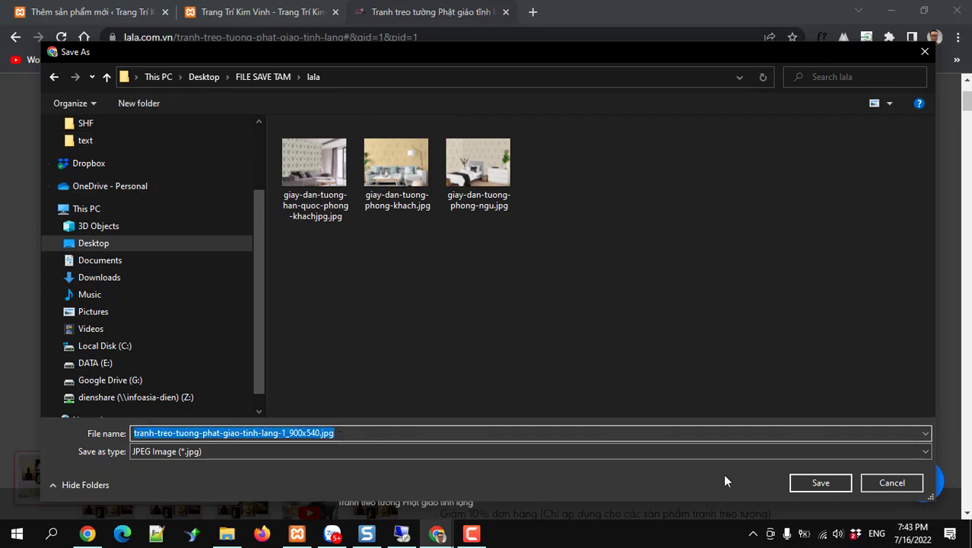
pyautogui.click(814, 486)
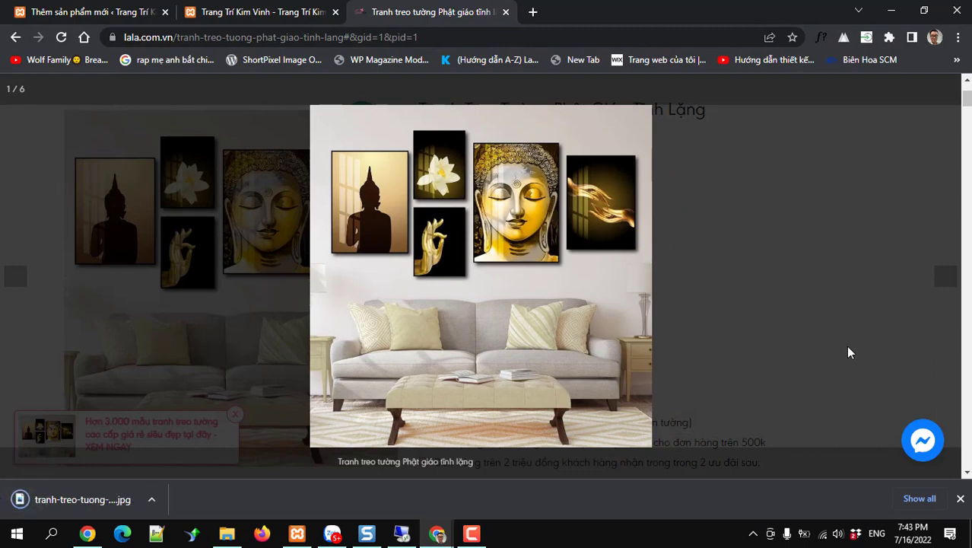
pyautogui.click(816, 280)
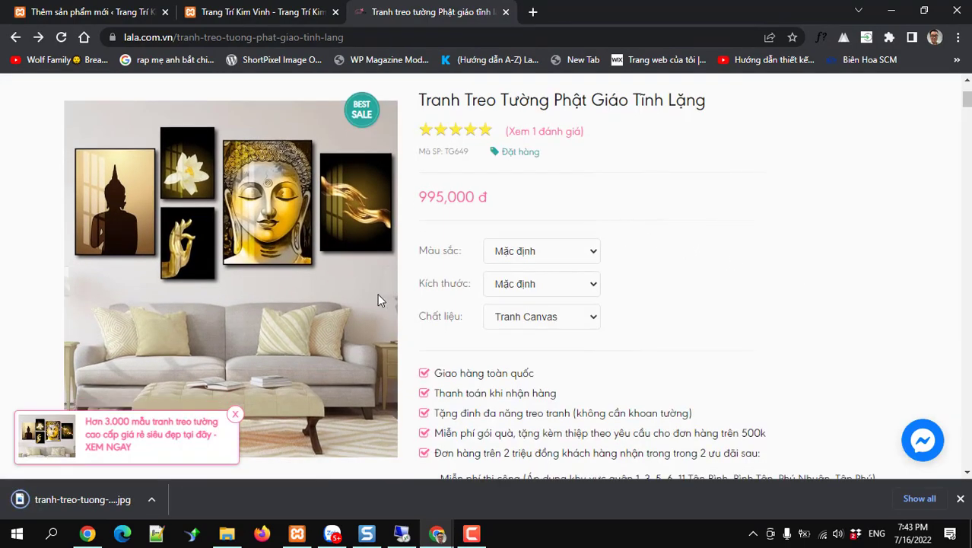
# View the gallery images with the dark grey sofa and the patterned cushions enlarged, and return to the new product's edit page.
pyautogui.scroll(-2, 190, 386)
pyautogui.click(173, 376)
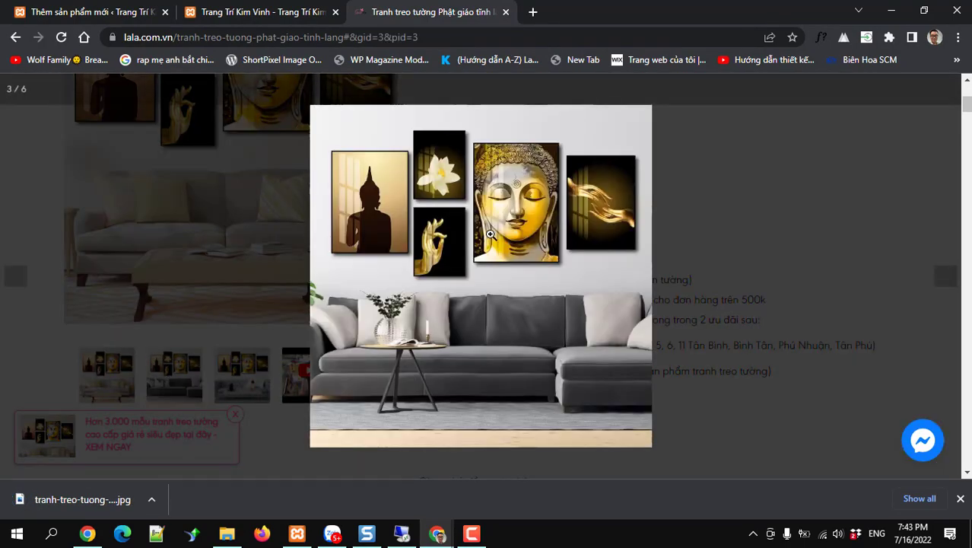
pyautogui.rightClick(461, 246)
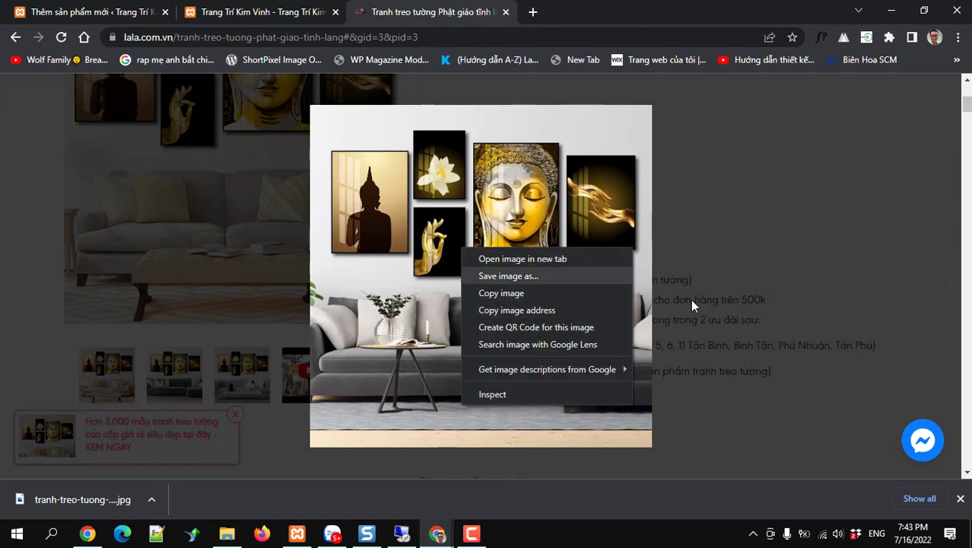
pyautogui.click(791, 252)
pyautogui.click(807, 239)
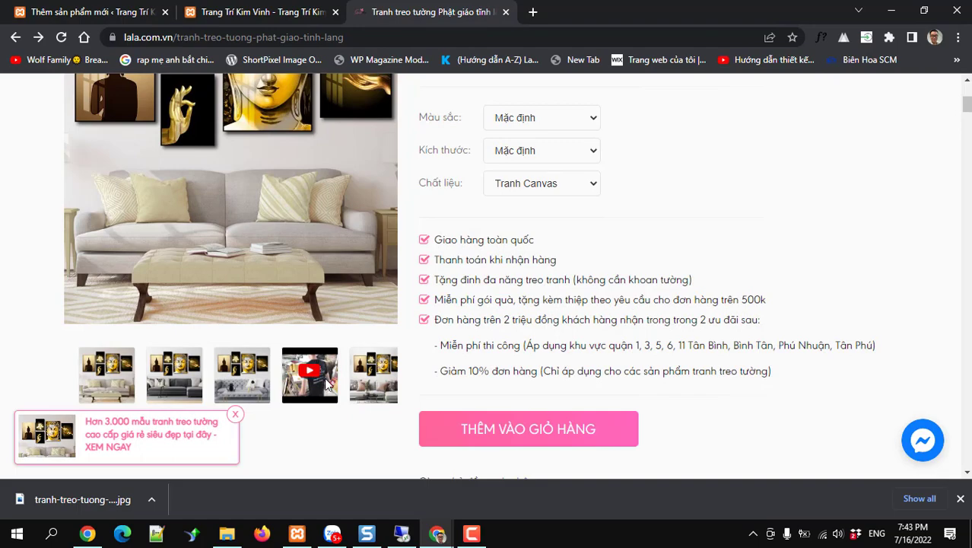
pyautogui.click(364, 387)
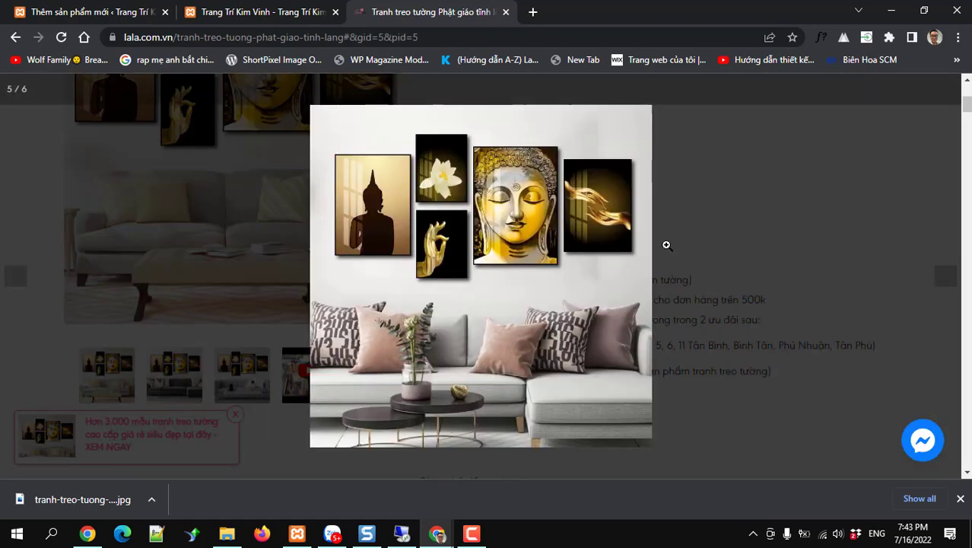
pyautogui.scroll(-1, 733, 234)
pyautogui.scroll(-4, 566, 292)
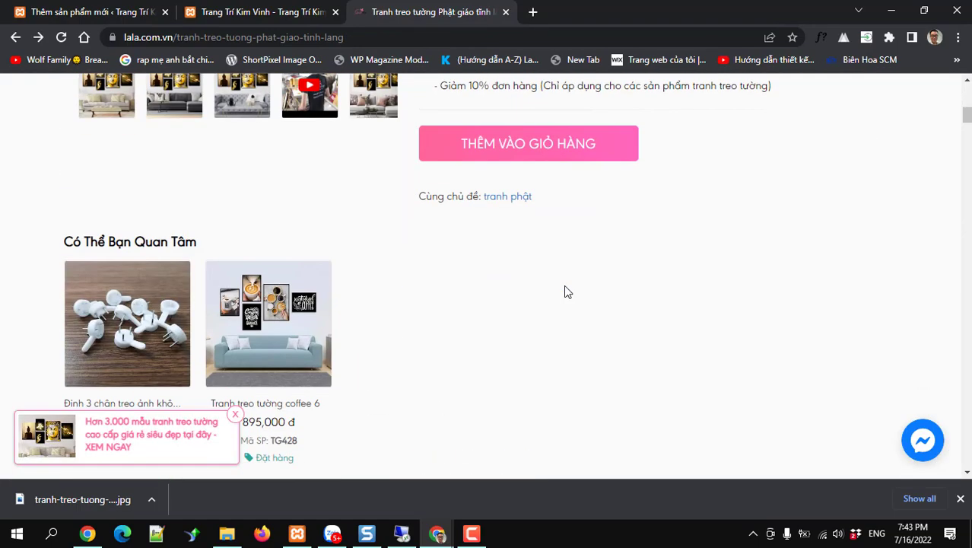
pyautogui.scroll(5, 565, 291)
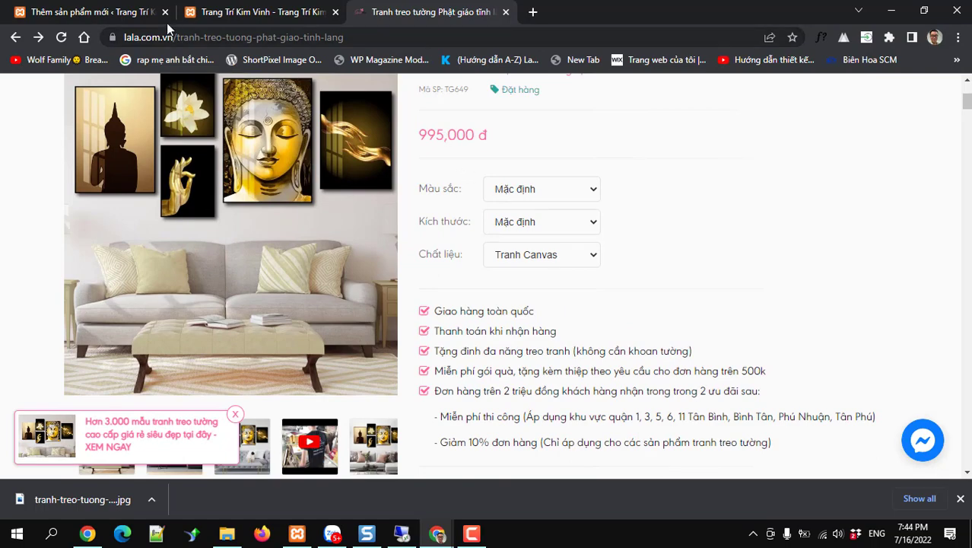
pyautogui.click(112, 14)
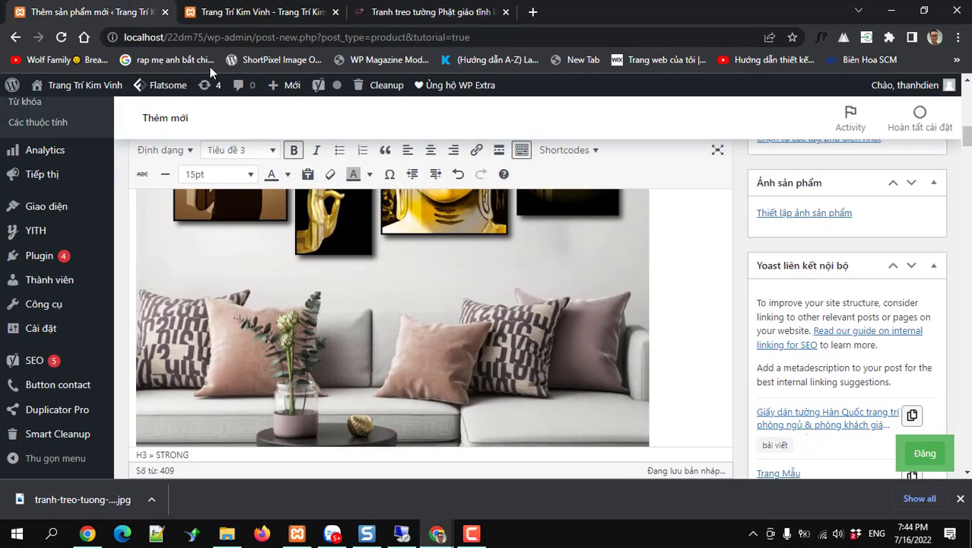
# Move the Yoast internal linking box below the Album hình ảnh sản phẩm box on the product edit page.
pyautogui.scroll(-3, 878, 344)
pyautogui.scroll(2, 877, 344)
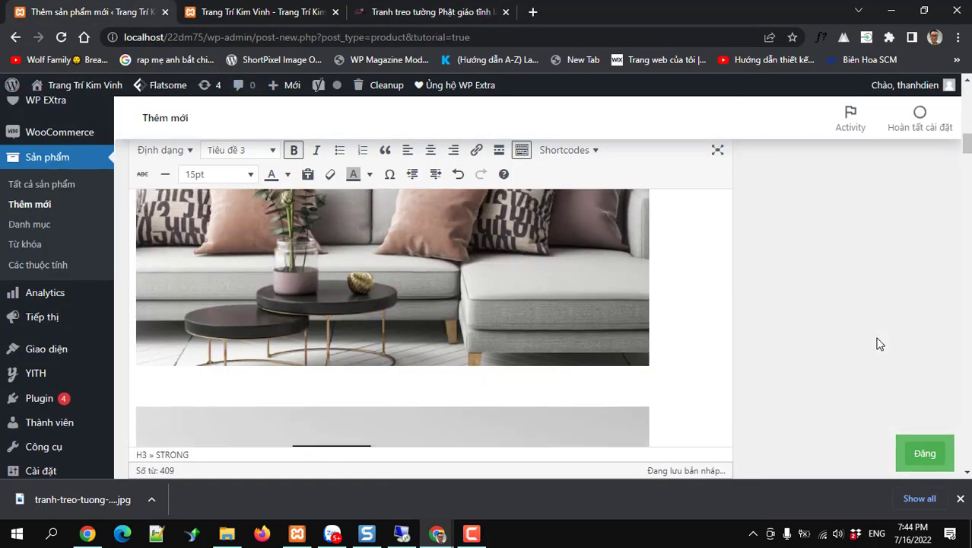
pyautogui.scroll(8, 877, 344)
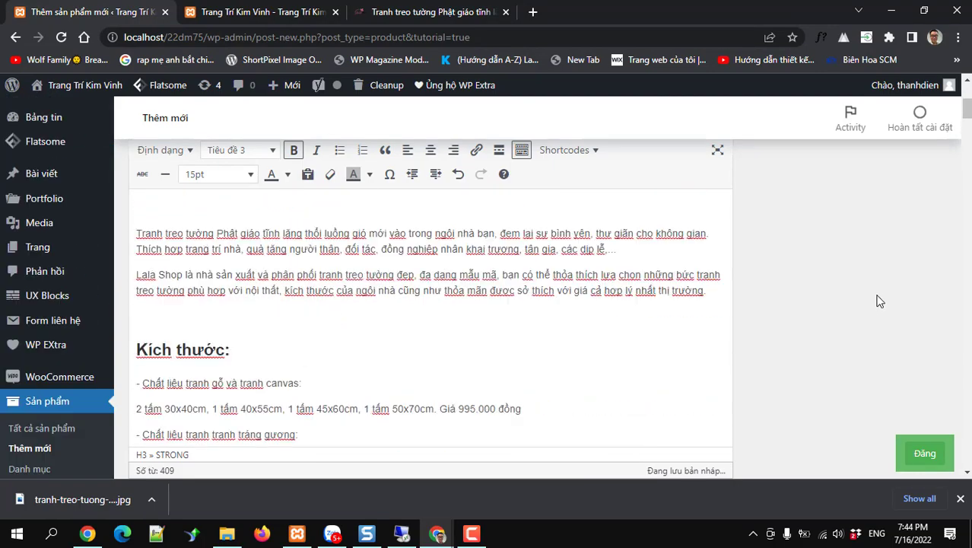
pyautogui.scroll(-6, 879, 300)
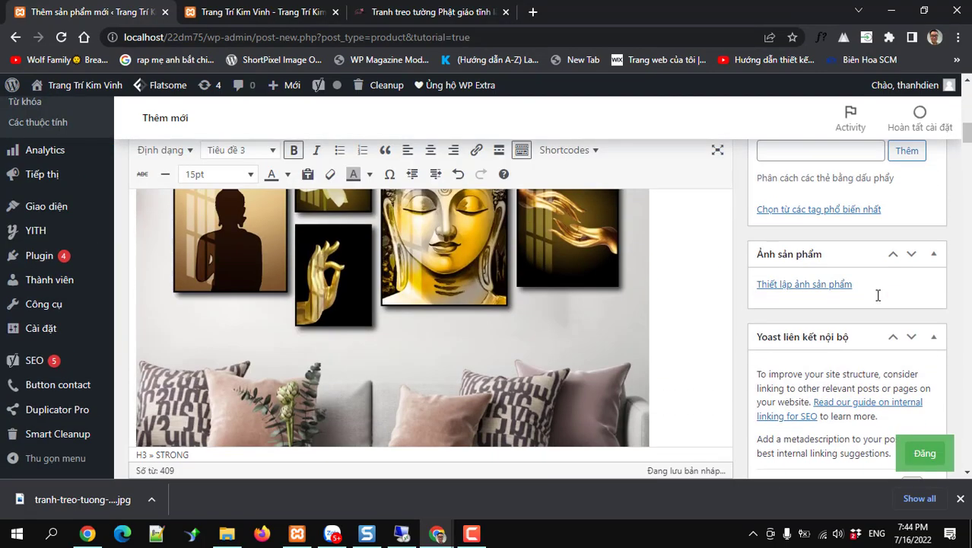
pyautogui.click(911, 339)
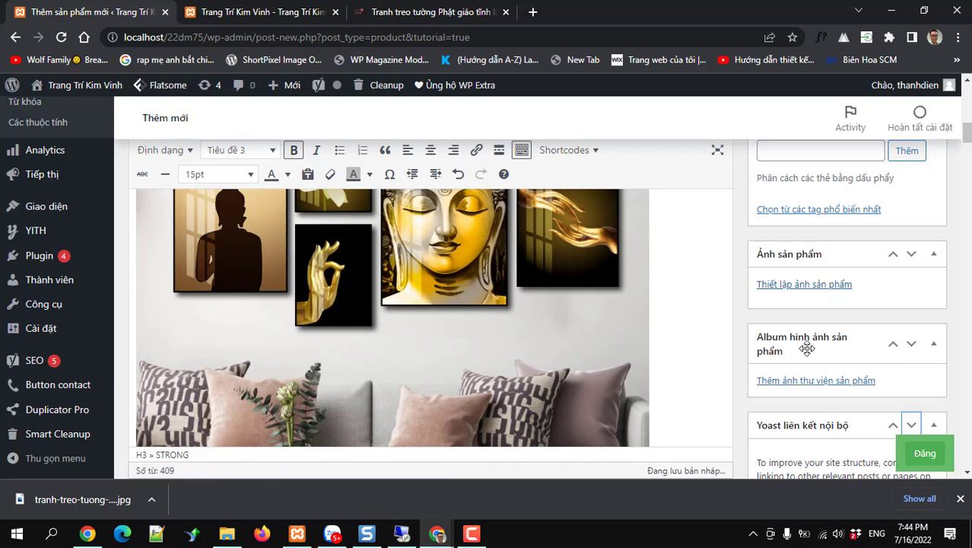
# Upload tranh-treo-tuong-phat-giao-tinh-lang-1_900x540.jpg from the lala folder and set it as the product image.
pyautogui.click(813, 283)
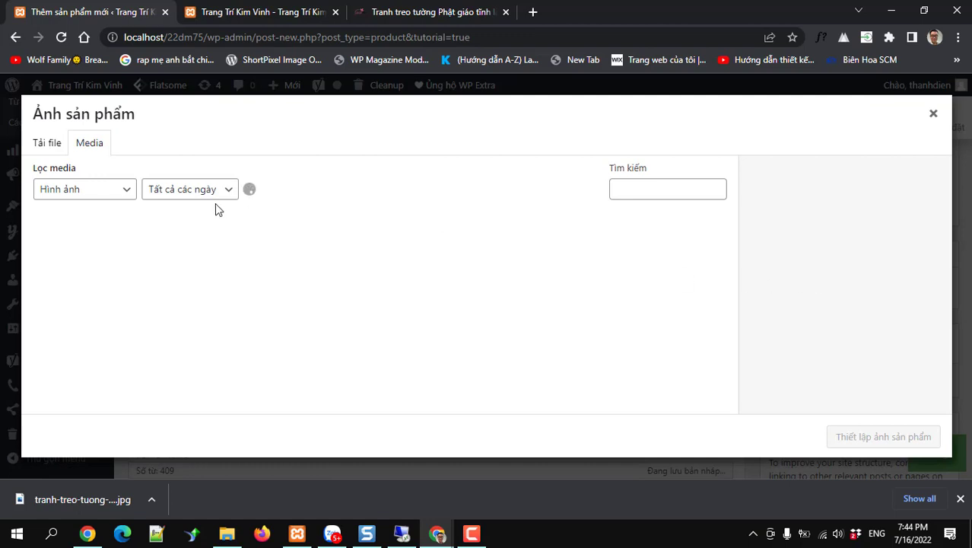
pyautogui.click(47, 146)
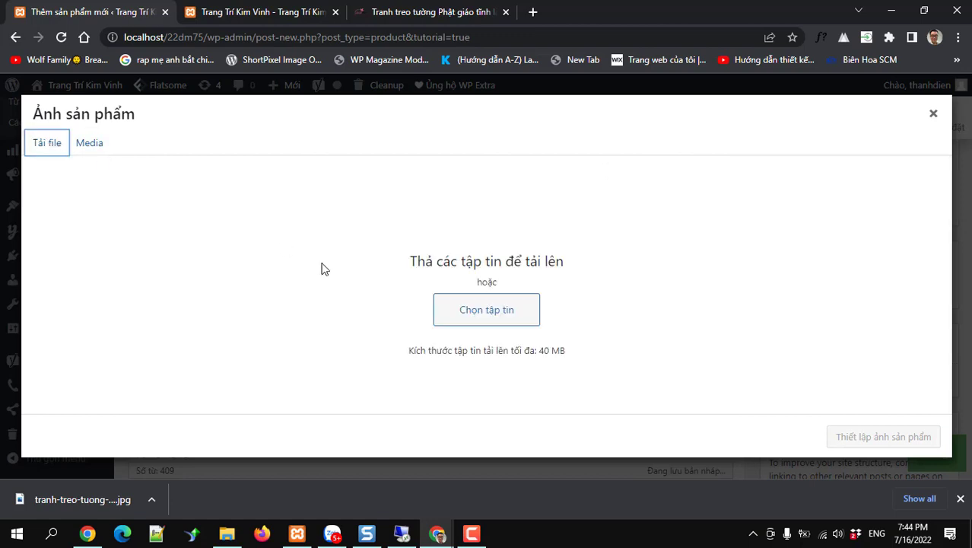
pyautogui.click(453, 318)
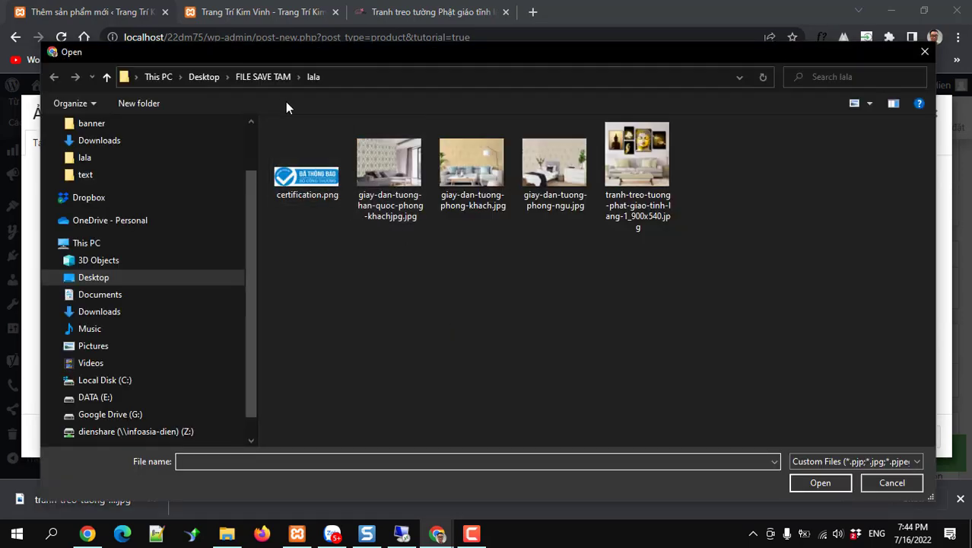
pyautogui.click(639, 171)
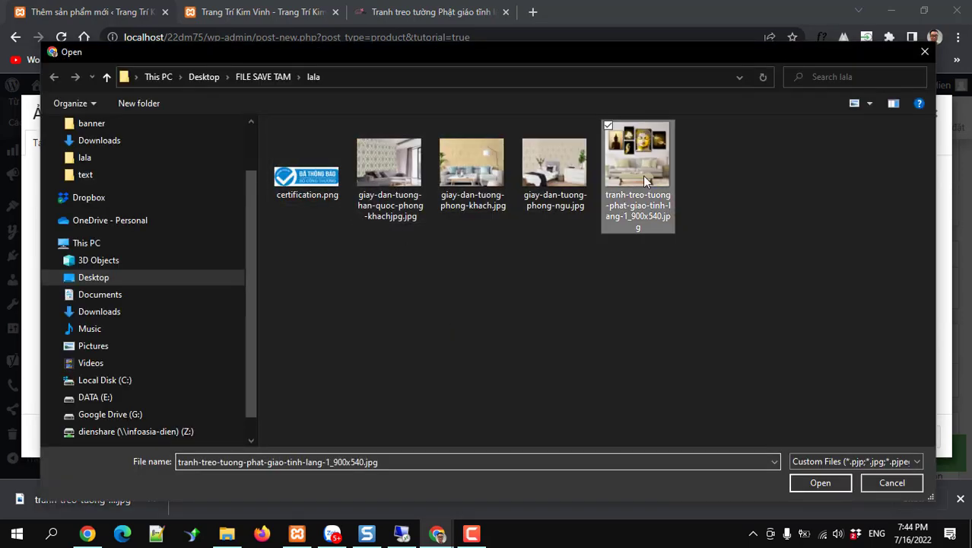
pyautogui.click(821, 481)
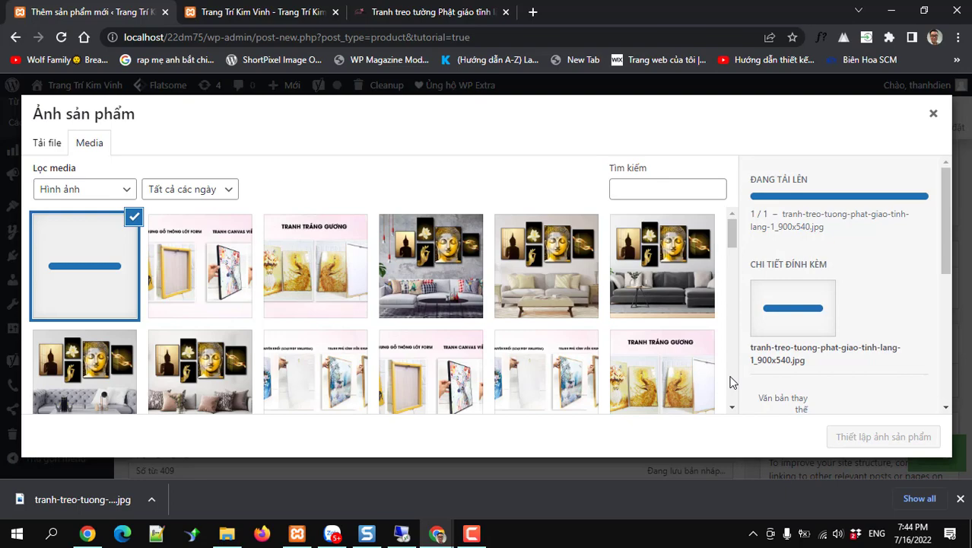
pyautogui.click(878, 431)
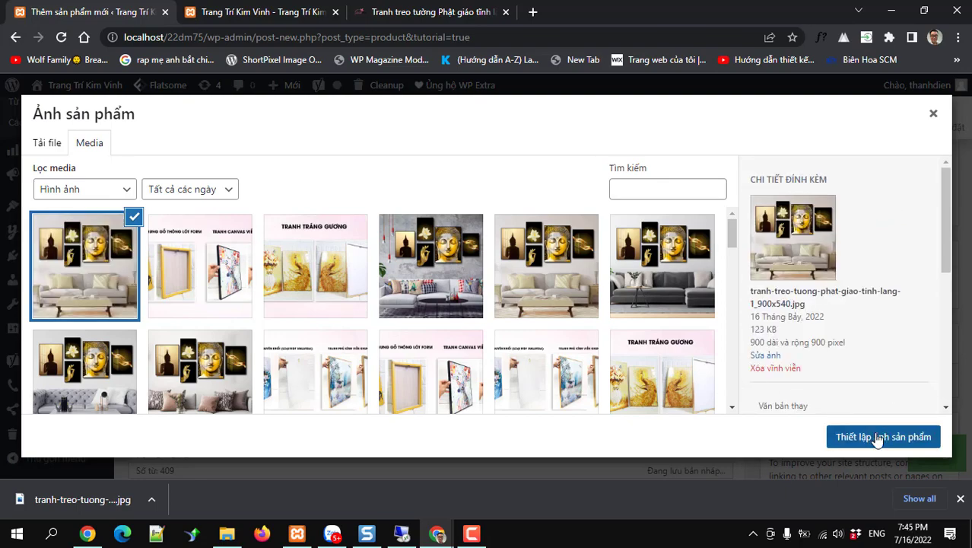
# Copy "Tranh Treo Tường Phật Giáo" from the product name into the Yoast SEO focus keyphrase.
pyautogui.scroll(-2, 873, 423)
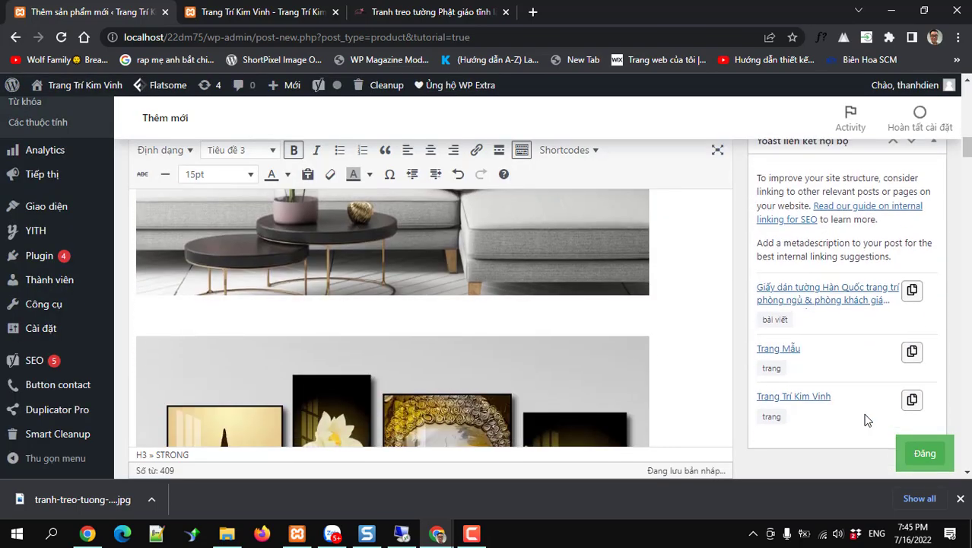
pyautogui.scroll(2, 844, 335)
pyautogui.scroll(10, 837, 311)
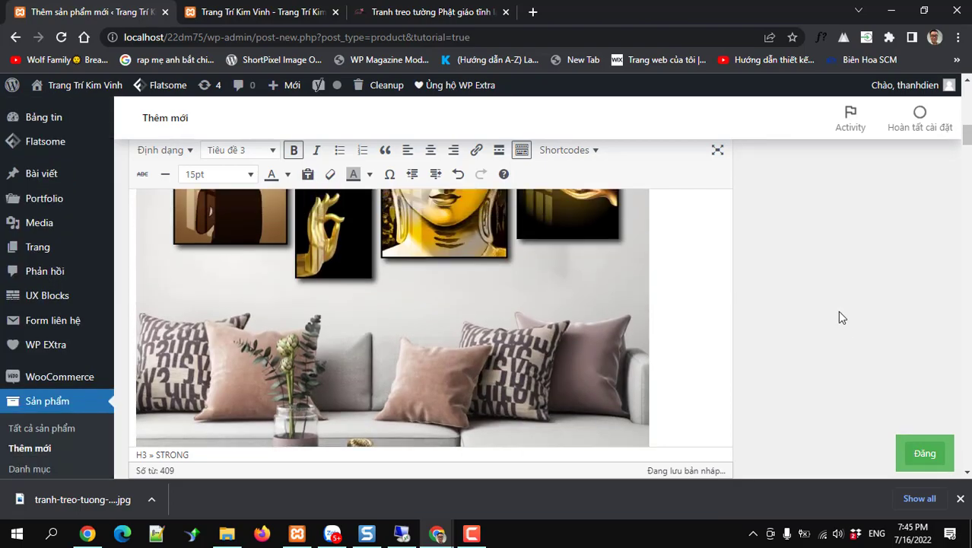
pyautogui.scroll(-15, 472, 380)
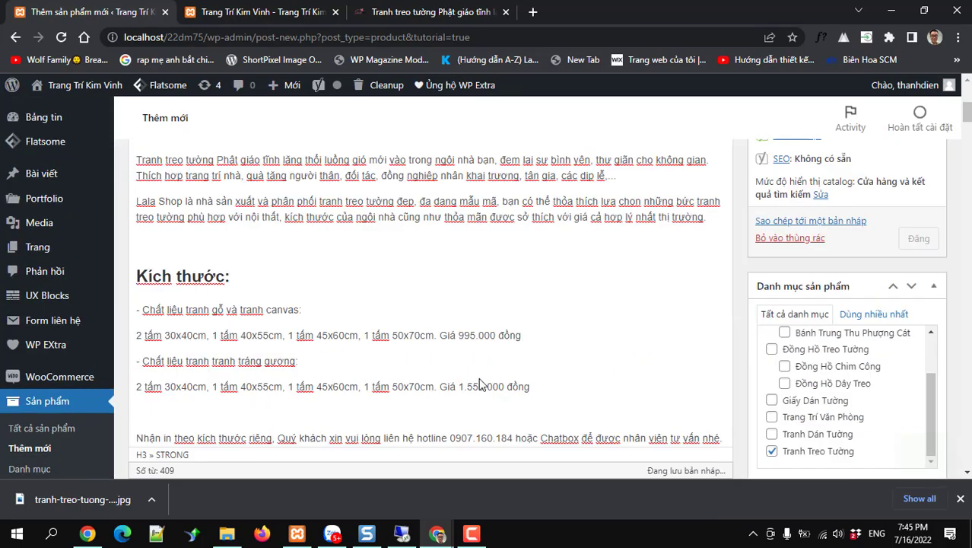
pyautogui.scroll(-10, 449, 378)
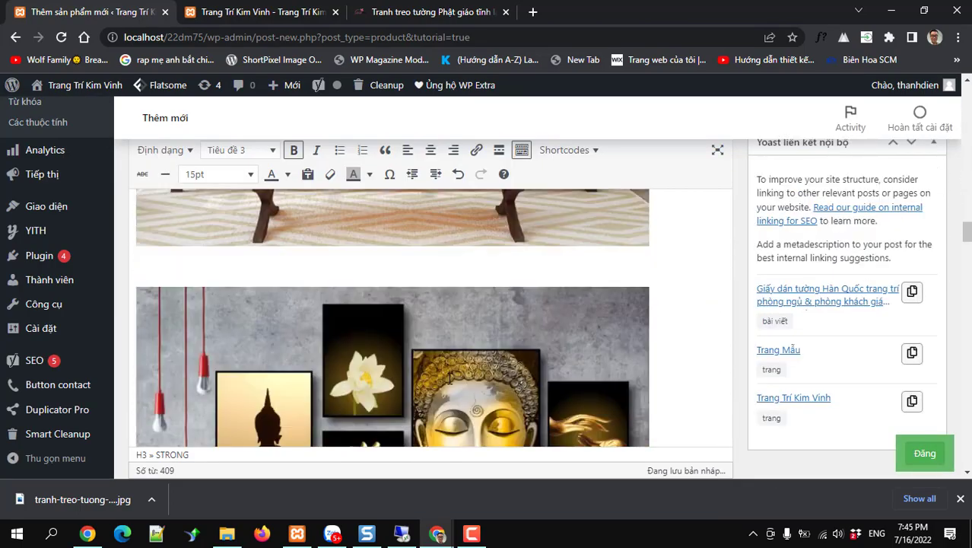
pyautogui.scroll(-15, 450, 378)
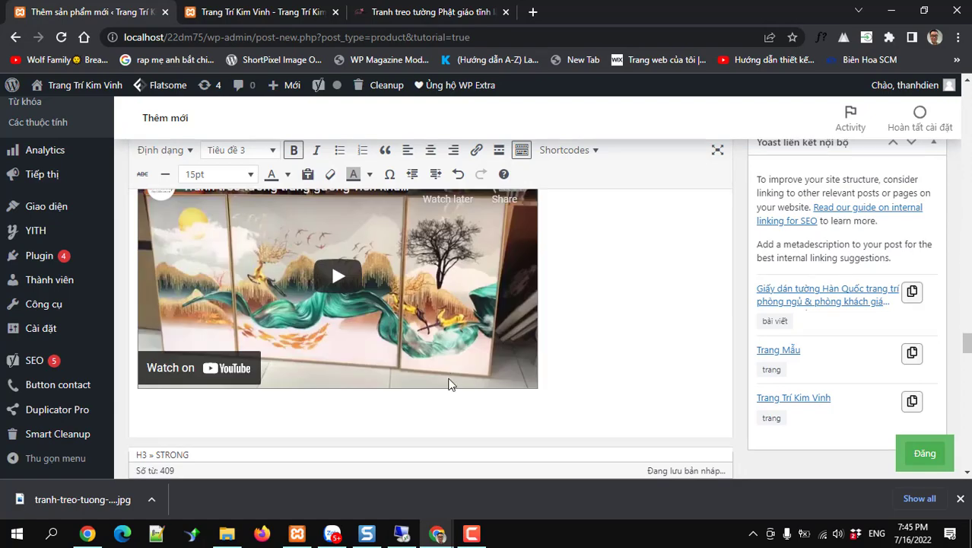
pyautogui.scroll(3, 449, 384)
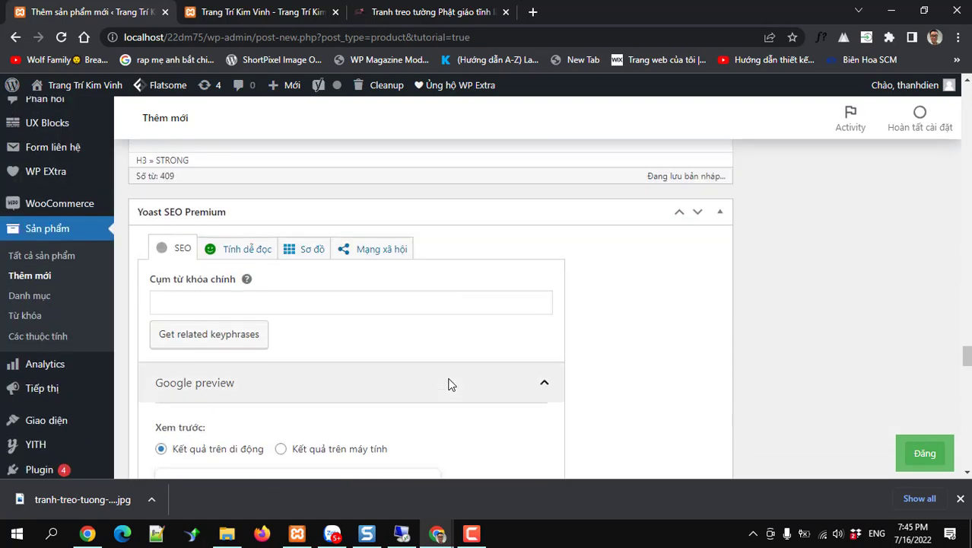
pyautogui.click(353, 298)
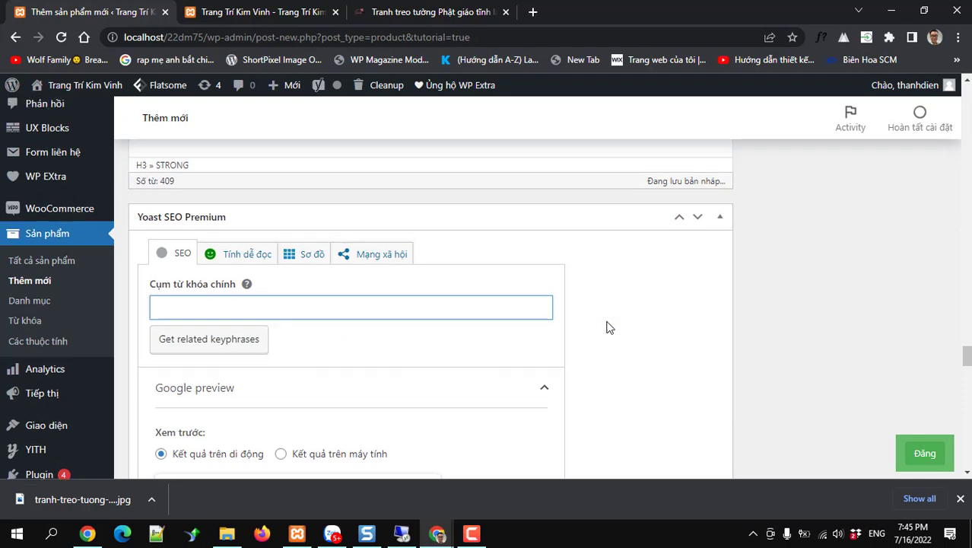
pyautogui.scroll(4, 610, 326)
pyautogui.moveTo(967, 329); pyautogui.dragTo(967, 99)
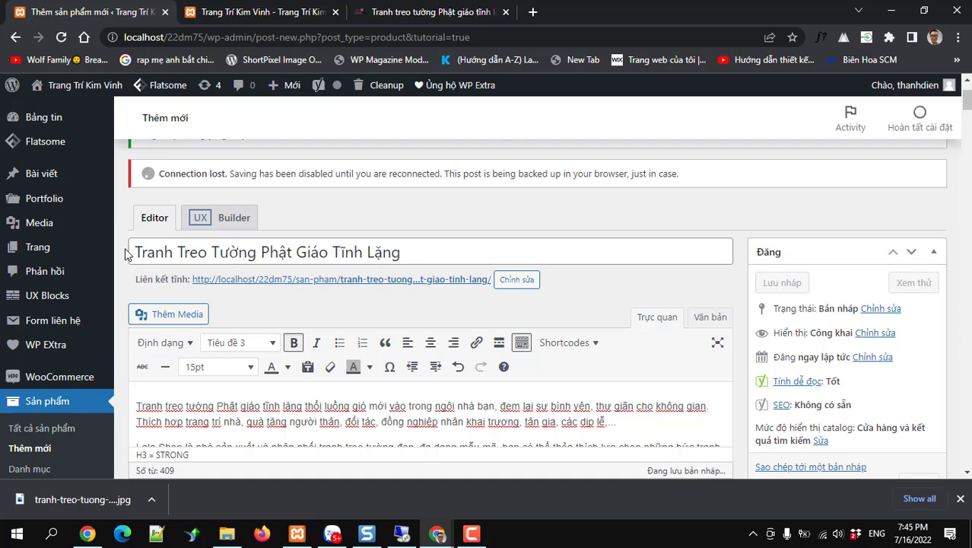
pyautogui.moveTo(131, 253); pyautogui.dragTo(331, 252)
pyautogui.hotkey('ctrl', 'c')
pyautogui.scroll(-10, 430, 393)
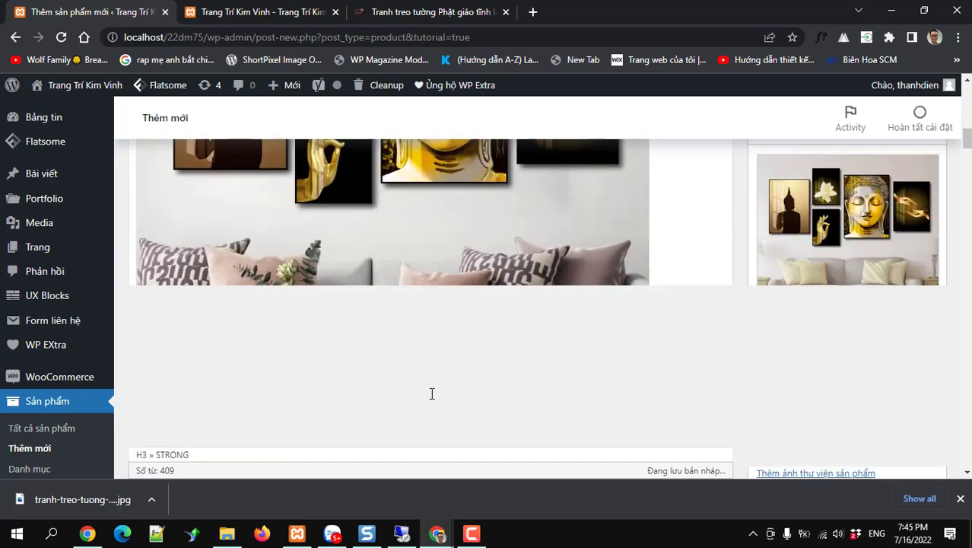
pyautogui.scroll(-15, 432, 393)
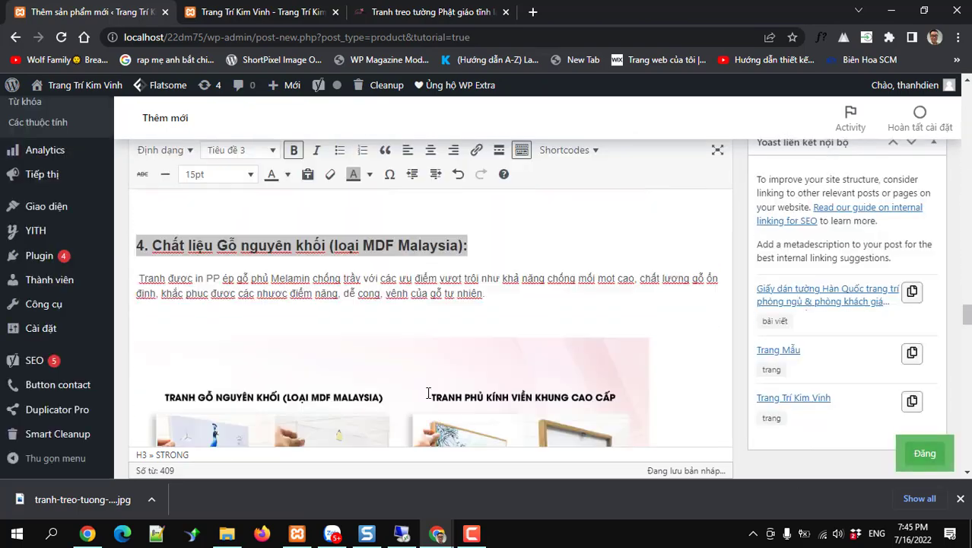
pyautogui.scroll(4, 428, 398)
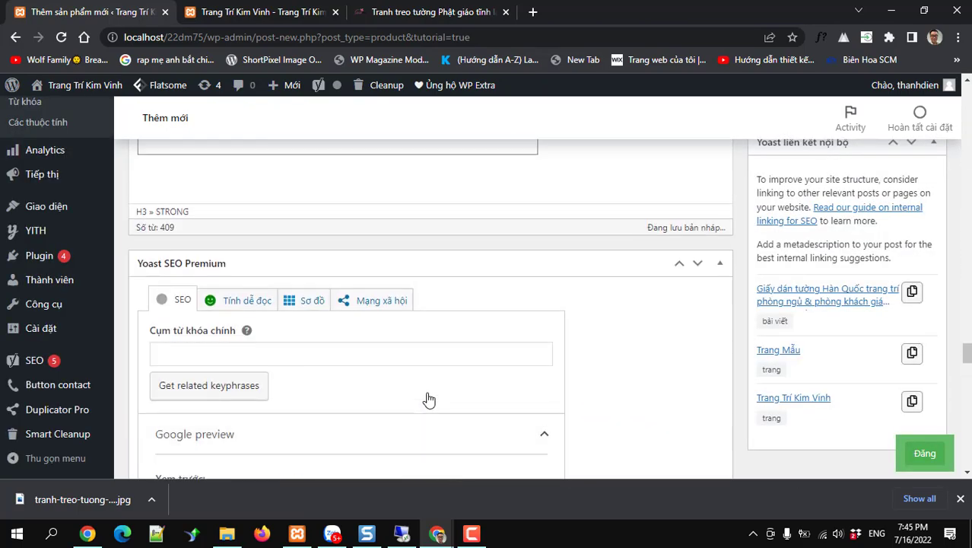
pyautogui.click(280, 351)
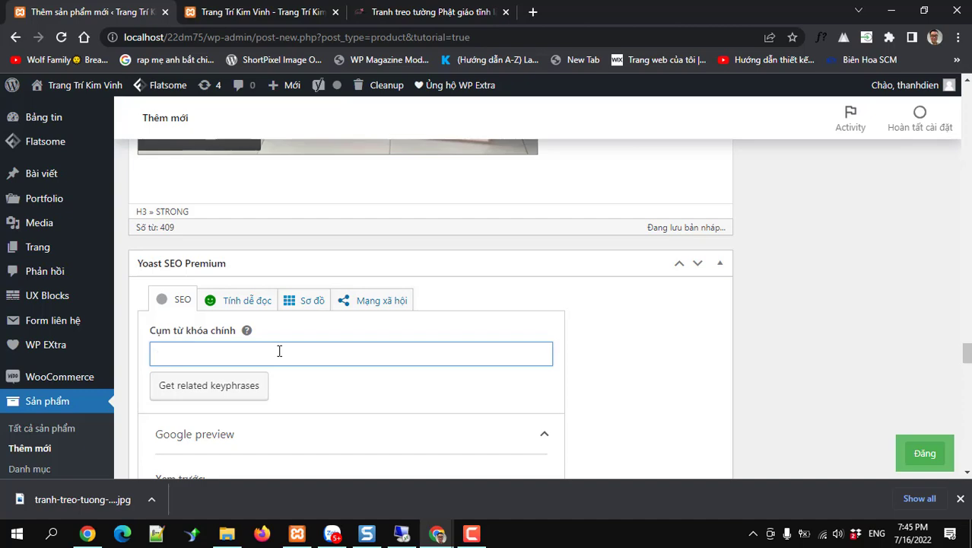
pyautogui.hotkey('ctrl', 'v')
# Fill the Yoast meta description with the product description's opening paragraph, from "Tranh treo tường Phật giáo tĩnh lặng" through "các dịp lễ.".
pyautogui.scroll(-4, 315, 354)
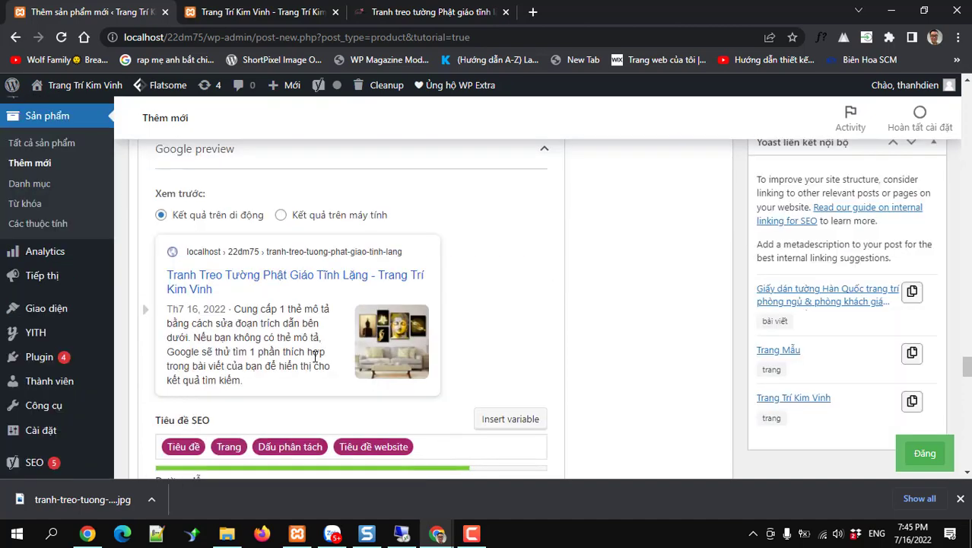
pyautogui.scroll(-2, 315, 358)
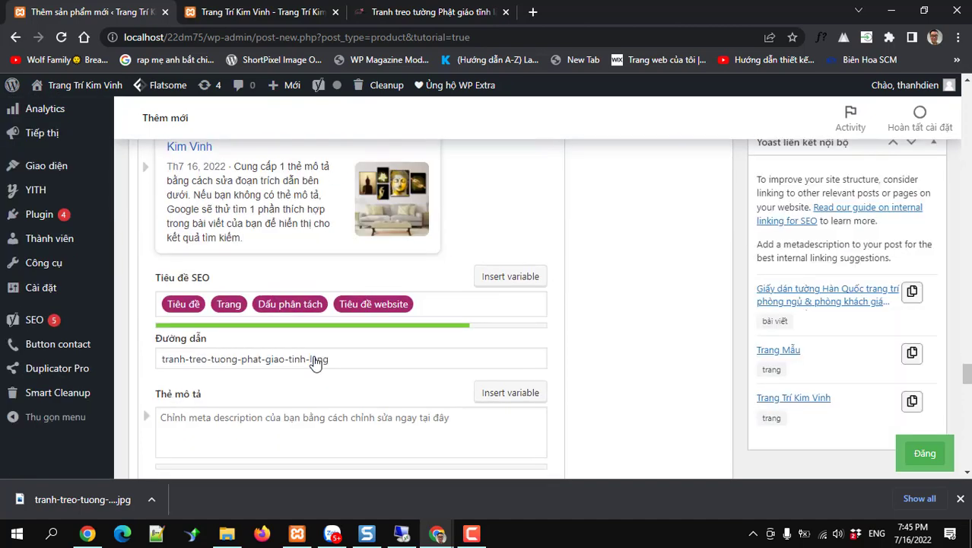
pyautogui.click(222, 419)
pyautogui.scroll(10, 826, 305)
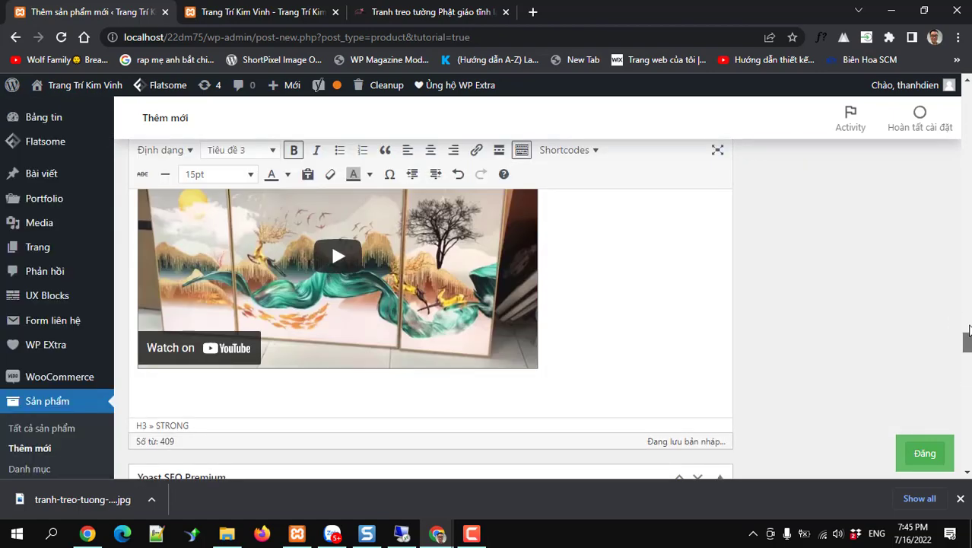
pyautogui.scroll(10, 970, 330)
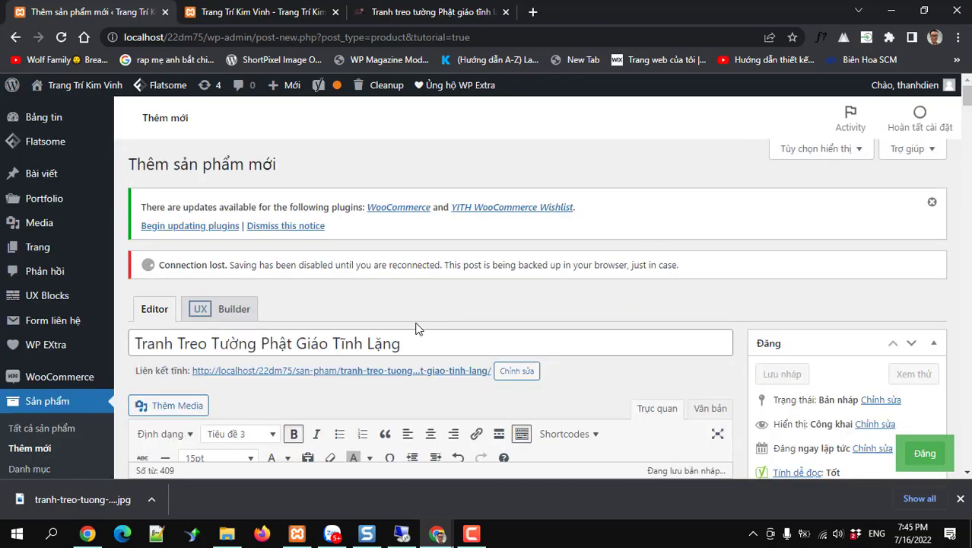
pyautogui.scroll(-2, 416, 328)
pyautogui.scroll(-15, 288, 396)
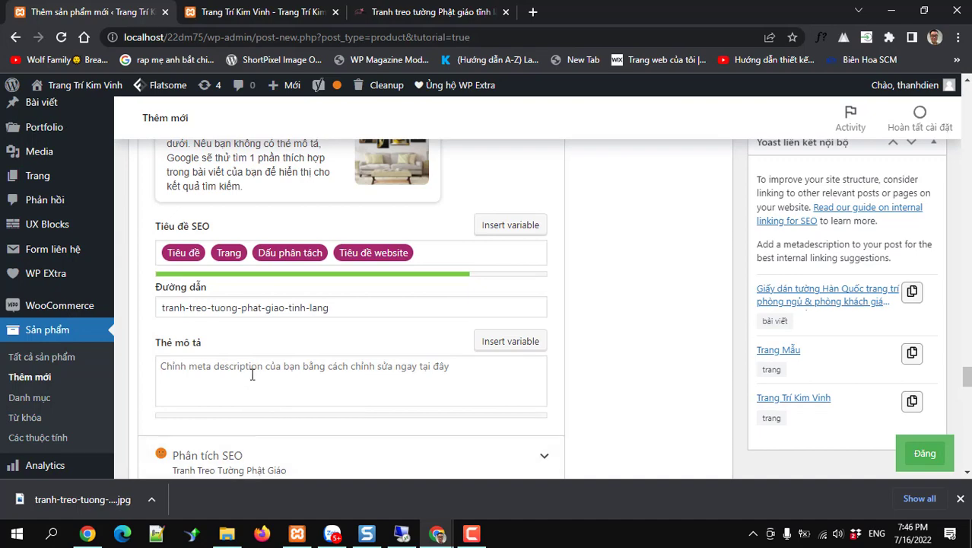
pyautogui.click(252, 374)
pyautogui.write('Tranh treo tường Phật giáo tĩnh lặng thổi luồng gió mới vào trong ngôi nhà bạn, đem lại sự bình yên, thư giãn cho không gian. Thích hợp trang trí nhà, quà tặng người thân, đối tác, đồng nghiệp nhân khai trương, tân gia, các dịp lễ')
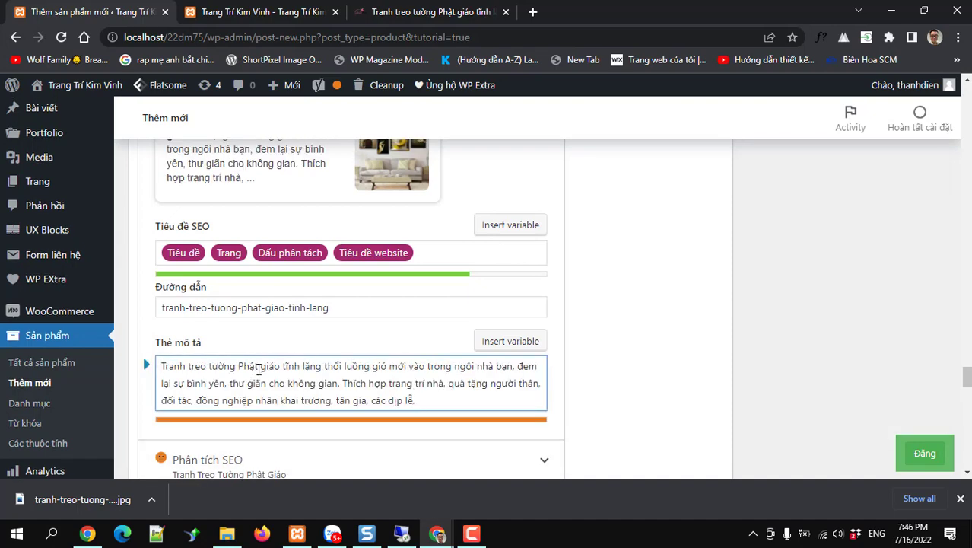
pyautogui.write('.')
# Review the focus keyphrase against the Google preview, SEO title, slug and meta description in Yoast SEO.
pyautogui.scroll(4, 270, 358)
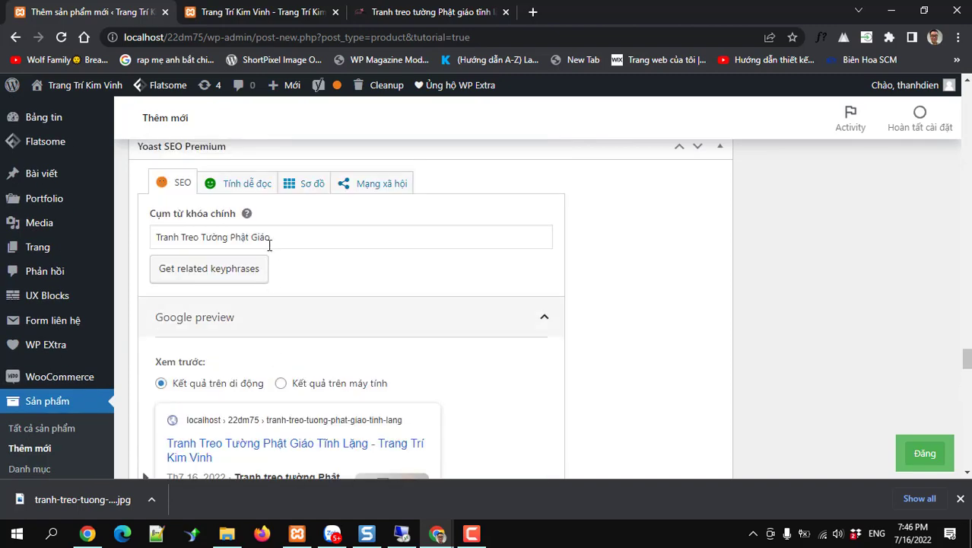
pyautogui.moveTo(271, 238); pyautogui.dragTo(148, 236)
pyautogui.scroll(-3, 217, 289)
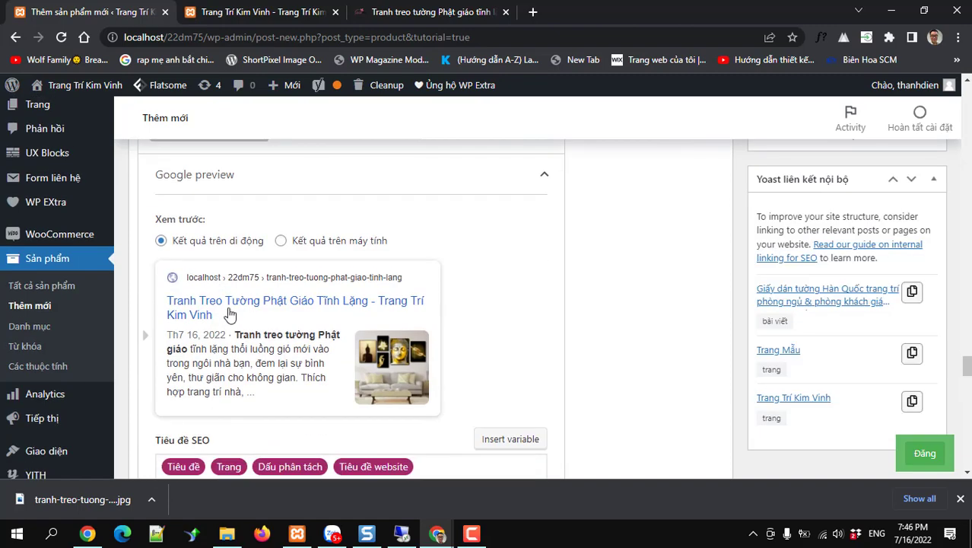
pyautogui.scroll(-3, 266, 312)
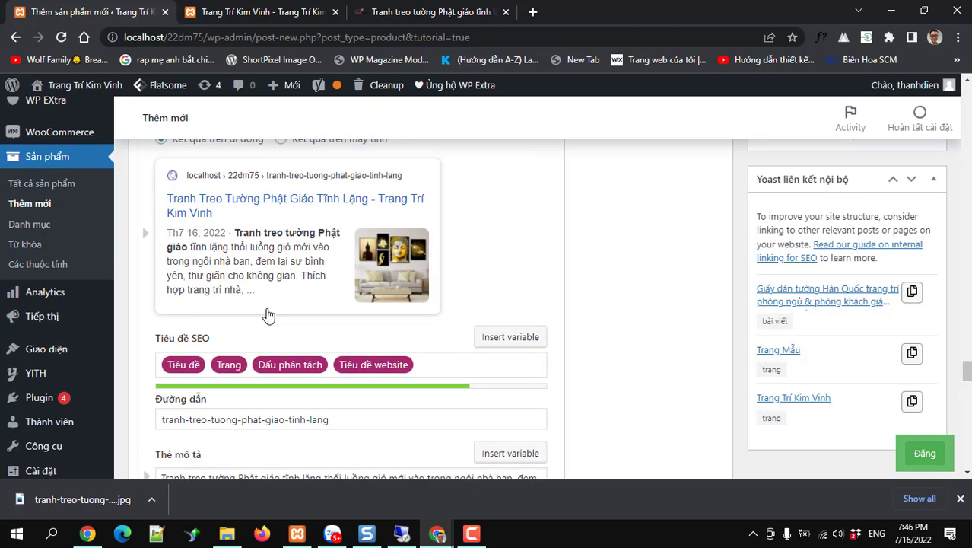
pyautogui.scroll(-1, 269, 314)
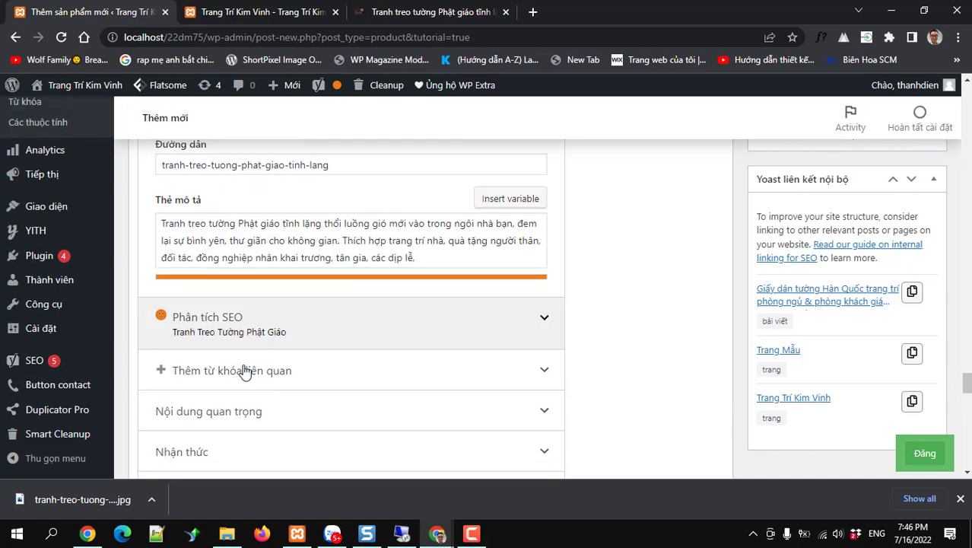
pyautogui.scroll(6, 242, 376)
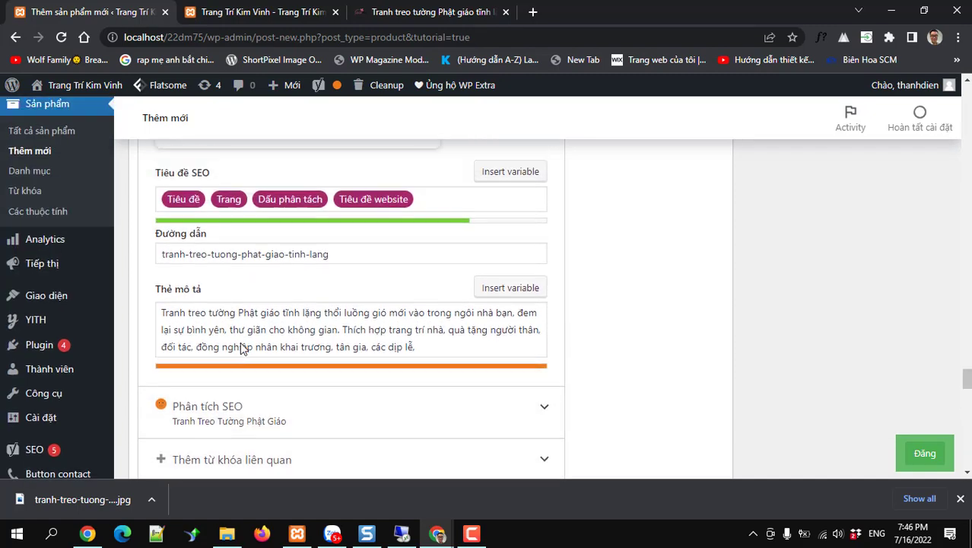
pyautogui.scroll(3, 242, 299)
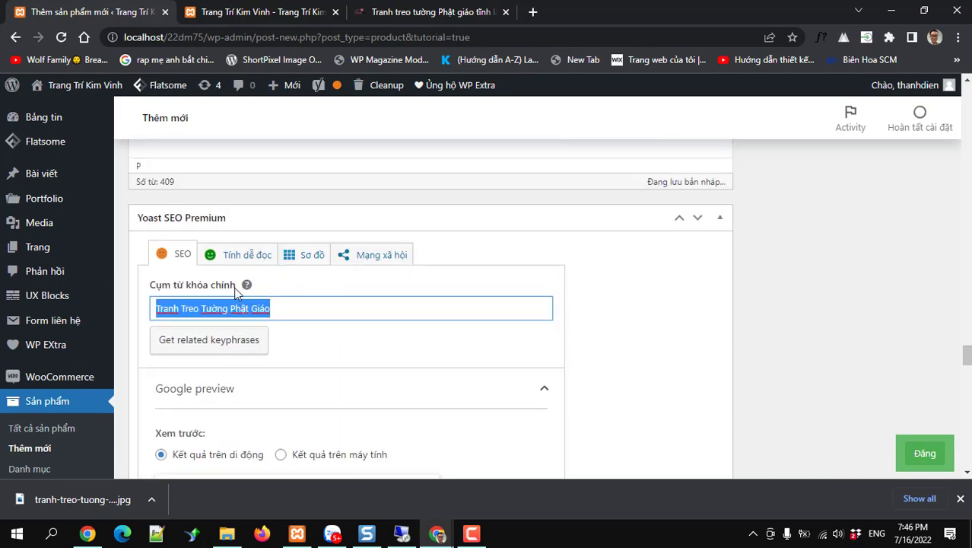
pyautogui.click(220, 305)
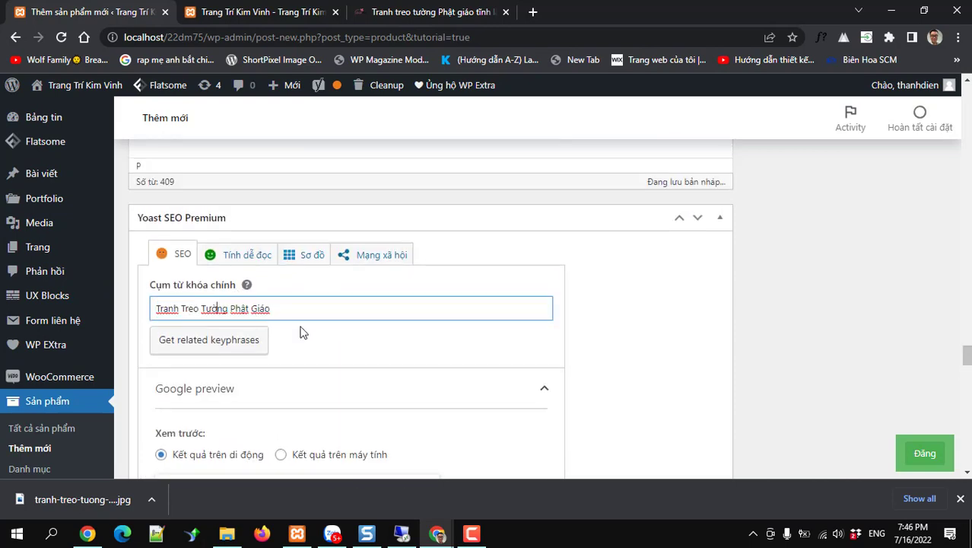
# Open the product's Yoast SEO analysis and review the listed problems and improvements.
pyautogui.scroll(-8, 297, 357)
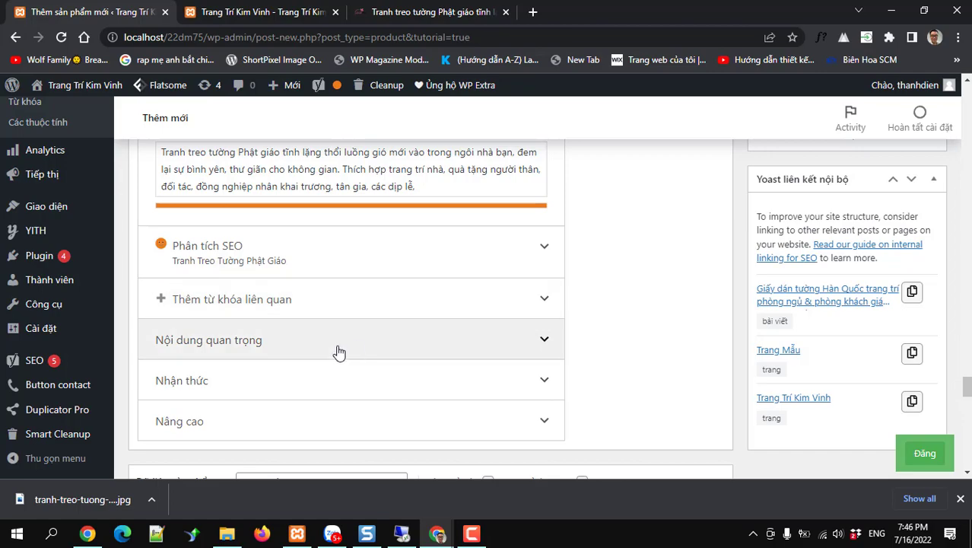
pyautogui.scroll(12, 840, 368)
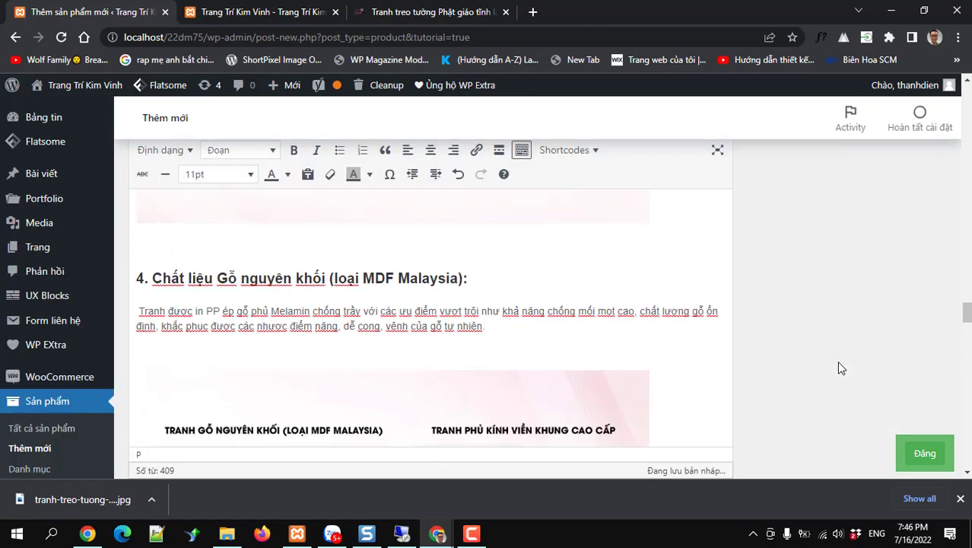
pyautogui.scroll(10, 838, 363)
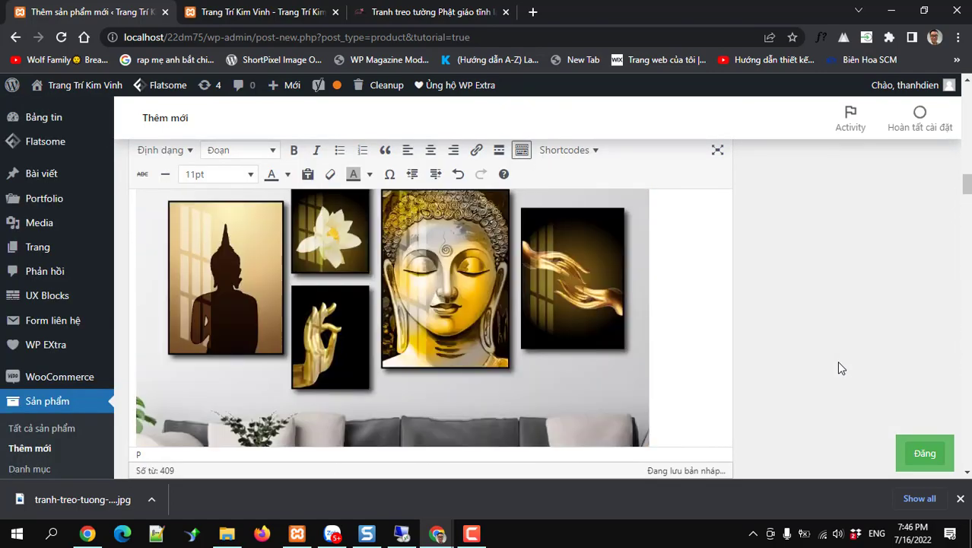
pyautogui.scroll(8, 838, 368)
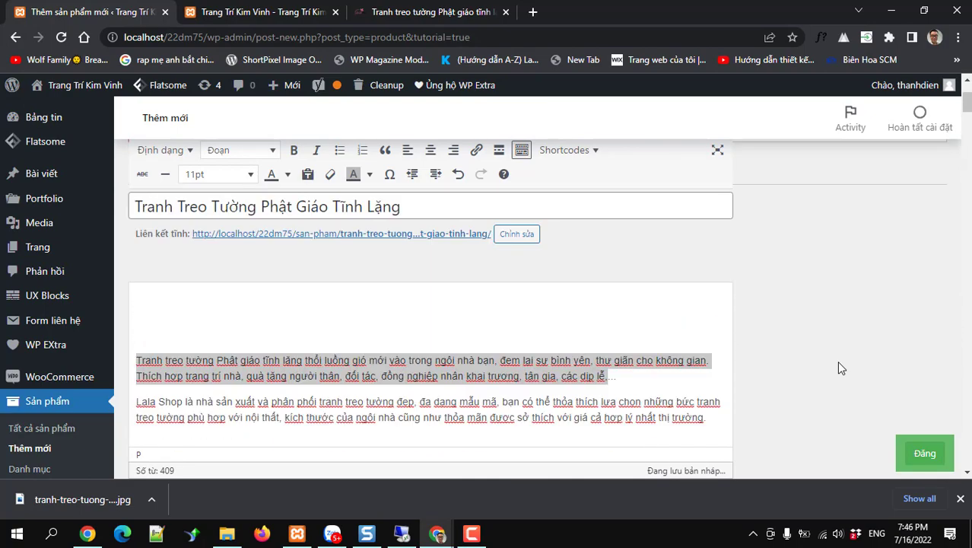
pyautogui.scroll(2, 839, 368)
pyautogui.scroll(-2, 839, 368)
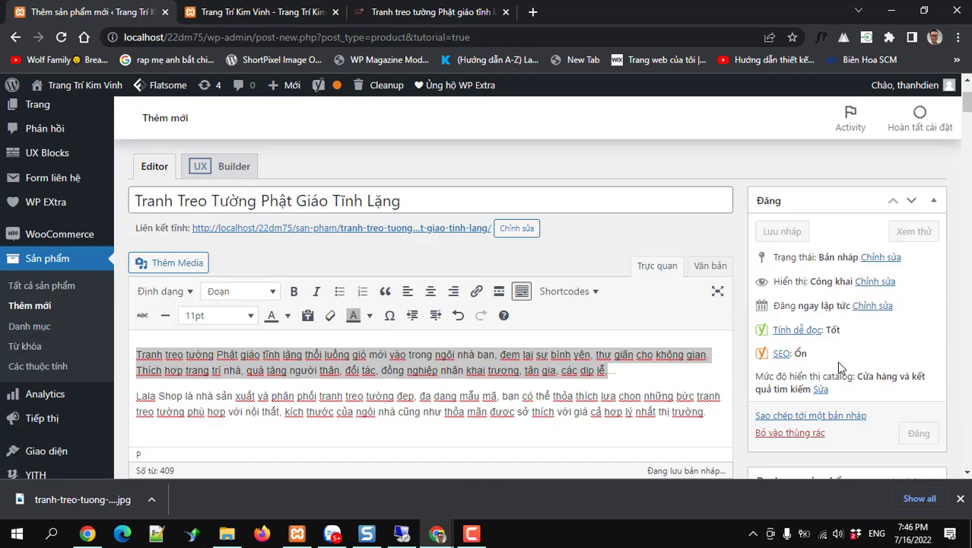
pyautogui.click(780, 353)
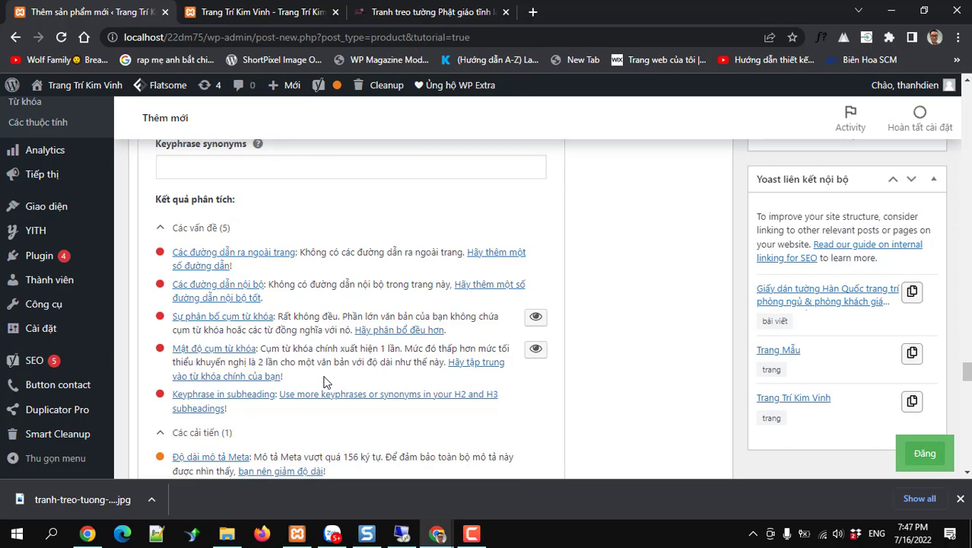
pyautogui.scroll(9, 325, 382)
pyautogui.scroll(-7, 325, 382)
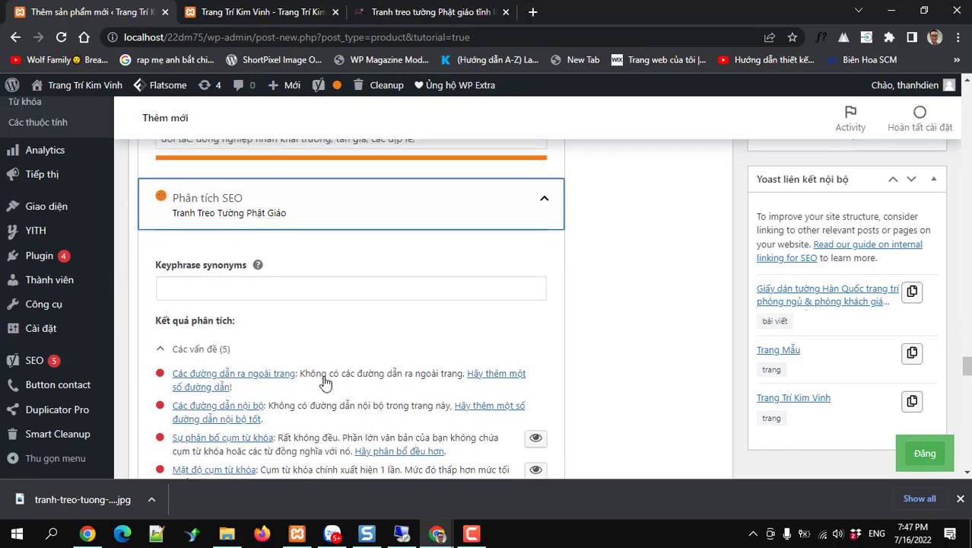
# Open the details of the description image comparing solid-wood and framed pictures, and paste the copied opening paragraph as its alternative text.
pyautogui.scroll(10, 325, 382)
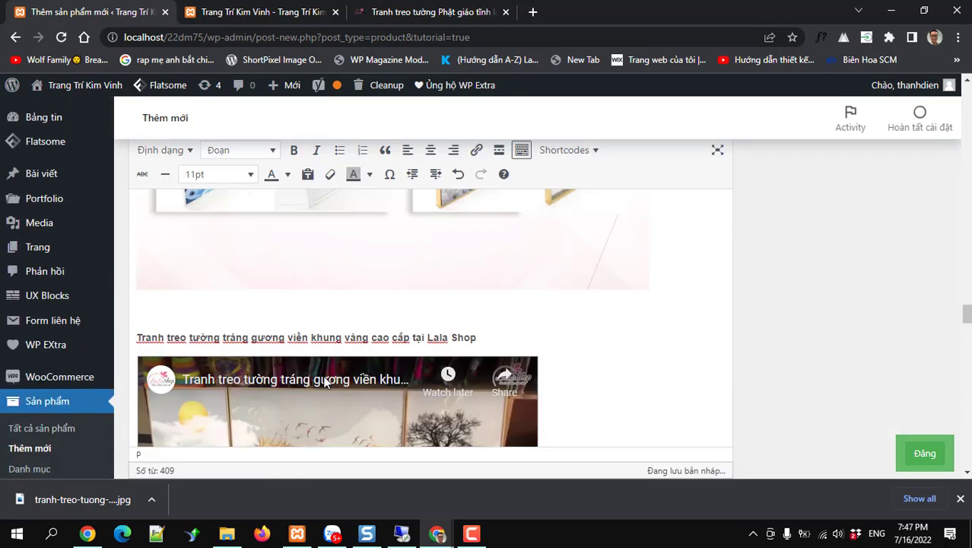
pyautogui.scroll(3, 326, 376)
pyautogui.click(327, 369)
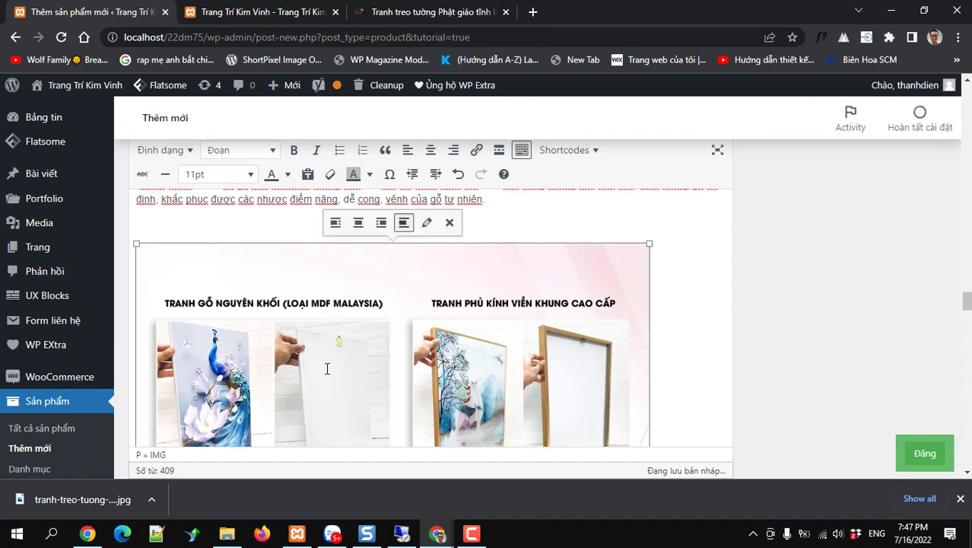
pyautogui.click(426, 222)
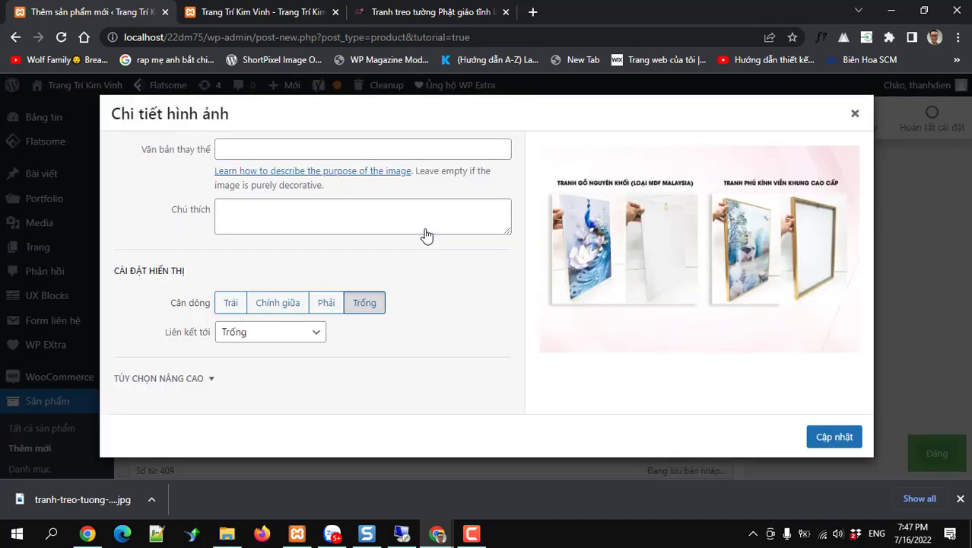
pyautogui.click(270, 150)
pyautogui.hotkey('ctrl', 'v')
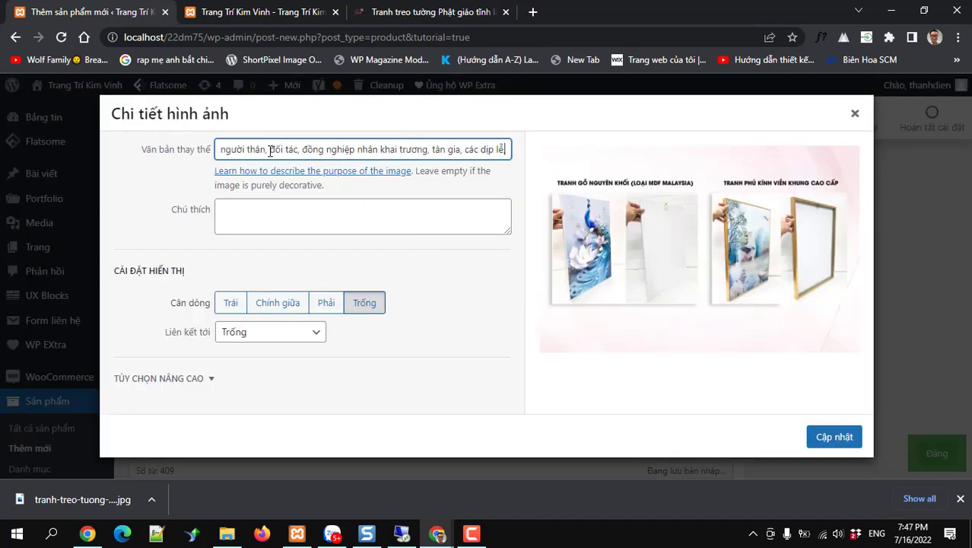
# Shorten the image's alternative text to "Tranh treo tường" and apply the image details.
pyautogui.moveTo(270, 150); pyautogui.dragTo(398, 151)
pyautogui.moveTo(221, 157); pyautogui.dragTo(335, 148)
pyautogui.press('BackSpace')
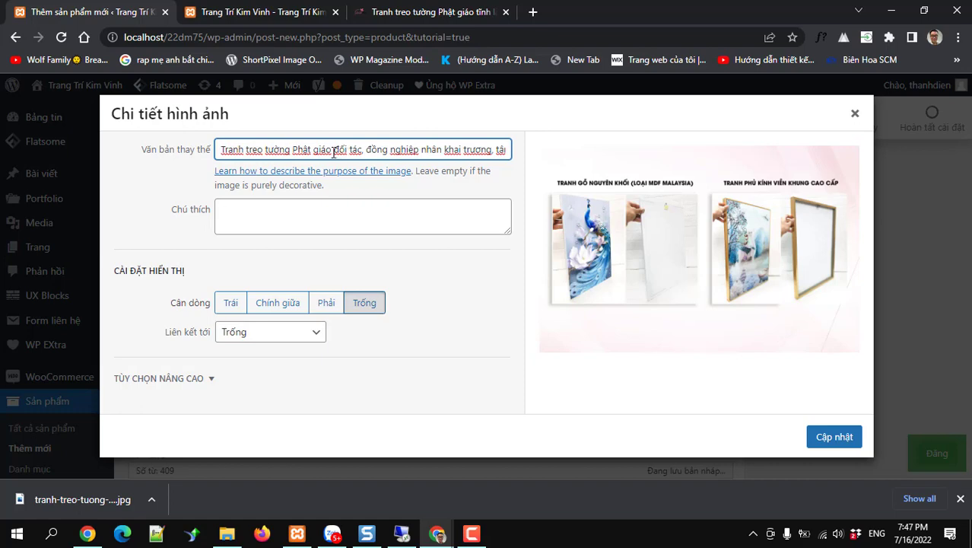
pyautogui.doubleClick(337, 151)
pyautogui.hotkey('shift', 'End')
pyautogui.press('BackSpace')
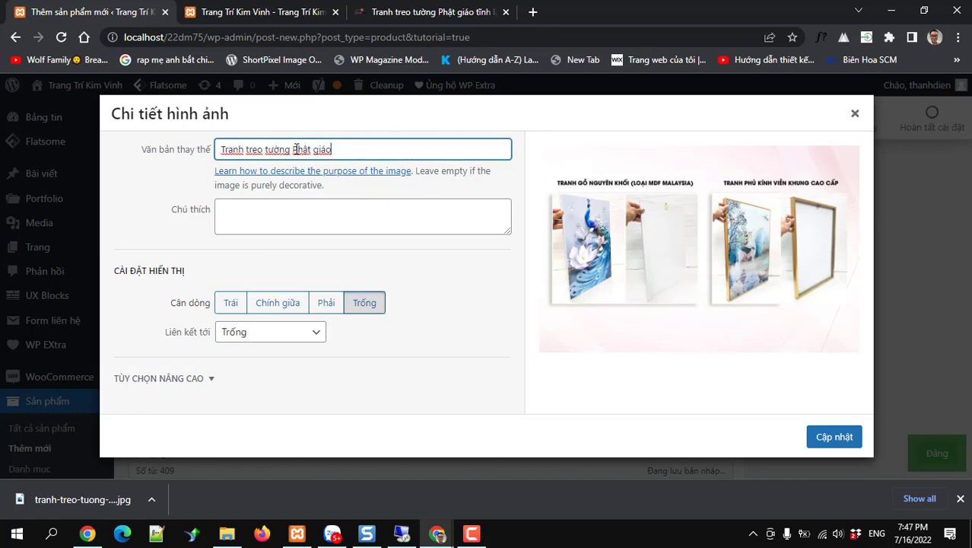
pyautogui.moveTo(296, 150); pyautogui.dragTo(379, 158)
pyautogui.press('BackSpace')
pyautogui.click(333, 215)
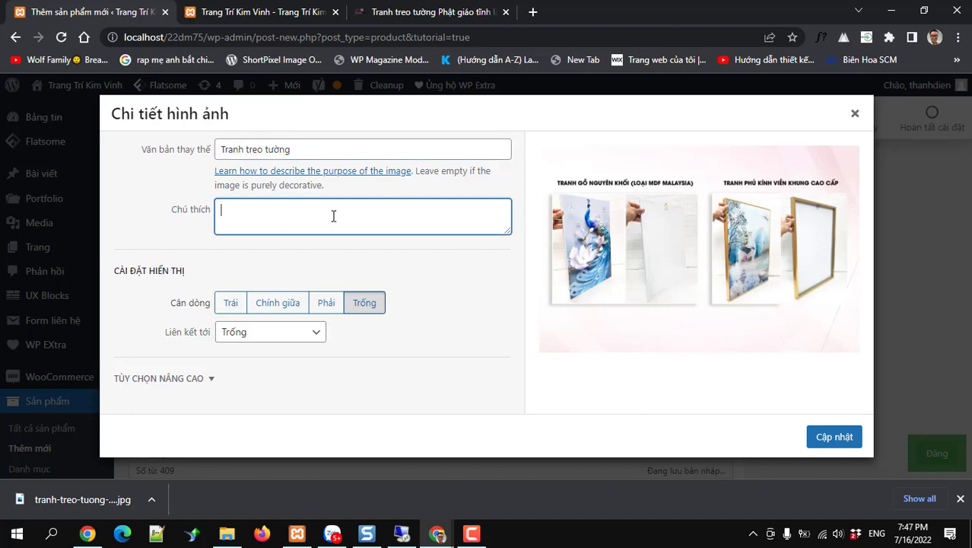
pyautogui.click(819, 438)
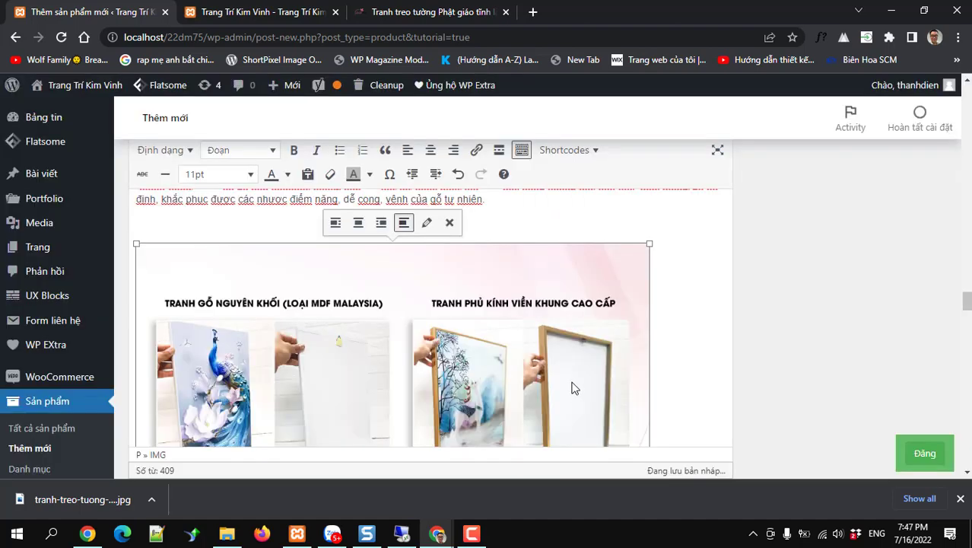
# Check the alternative text of the Buddha wall-art image above the sofa in the description.
pyautogui.scroll(-5, 452, 368)
pyautogui.scroll(15, 452, 363)
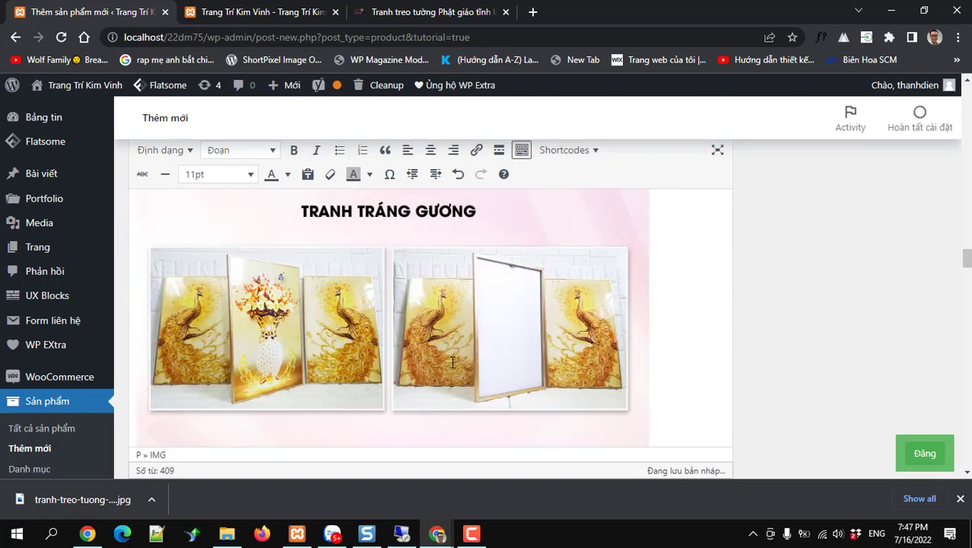
pyautogui.click(437, 324)
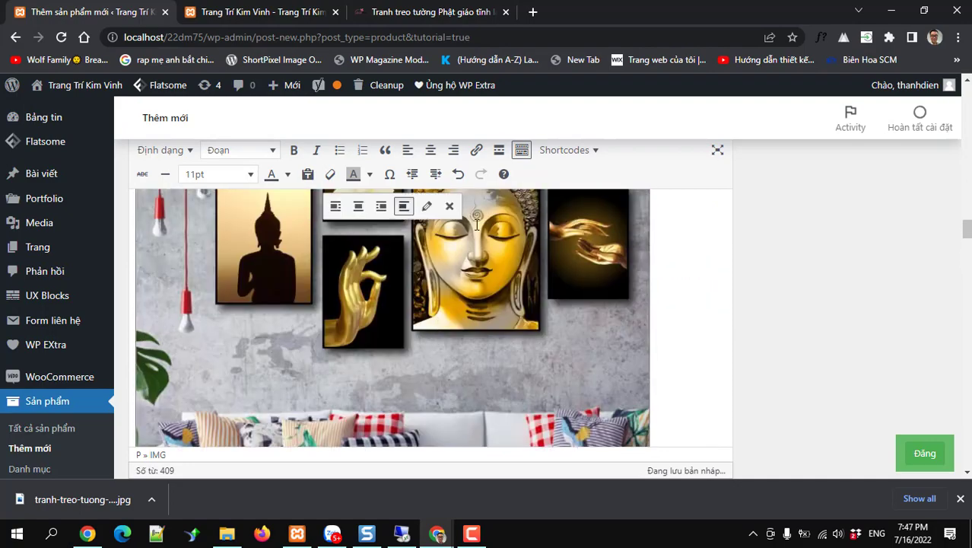
pyautogui.click(425, 207)
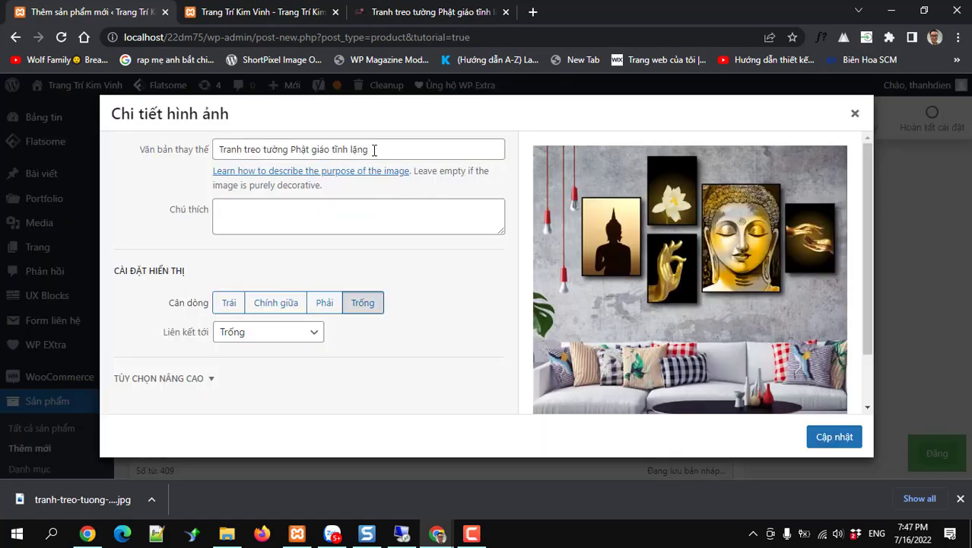
pyautogui.click(830, 440)
# Review the updated Yoast SEO analysis results down to the product data section.
pyautogui.scroll(-10, 757, 339)
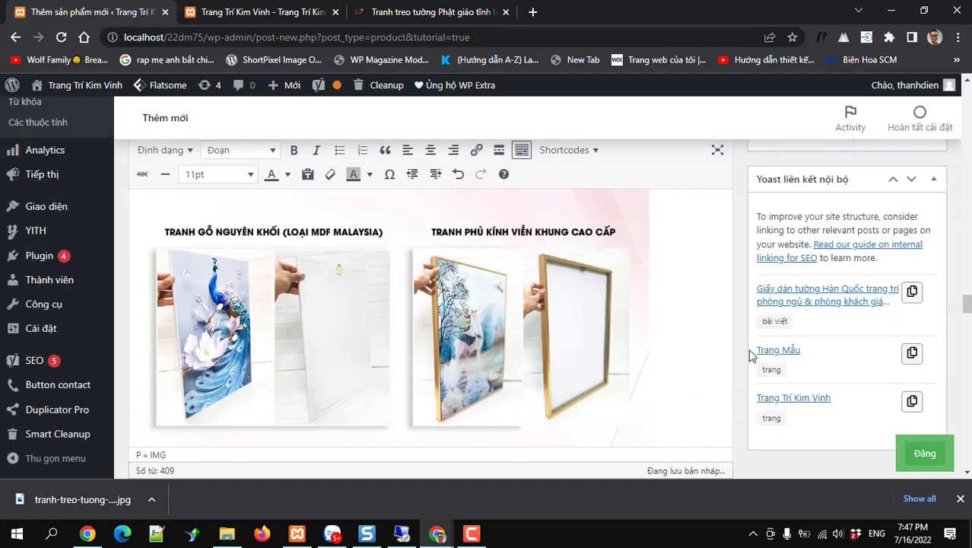
pyautogui.scroll(-5, 750, 356)
pyautogui.scroll(-10, 751, 356)
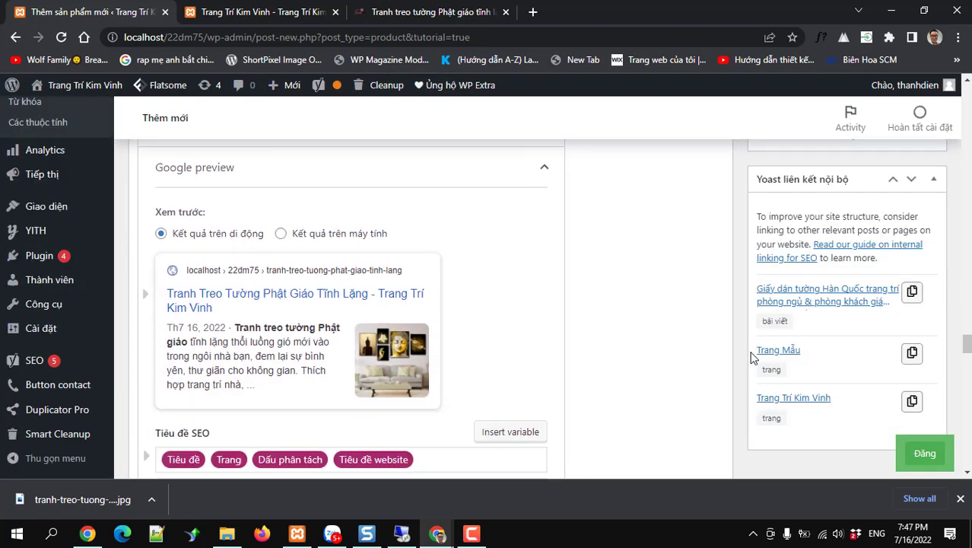
pyautogui.scroll(-8, 750, 356)
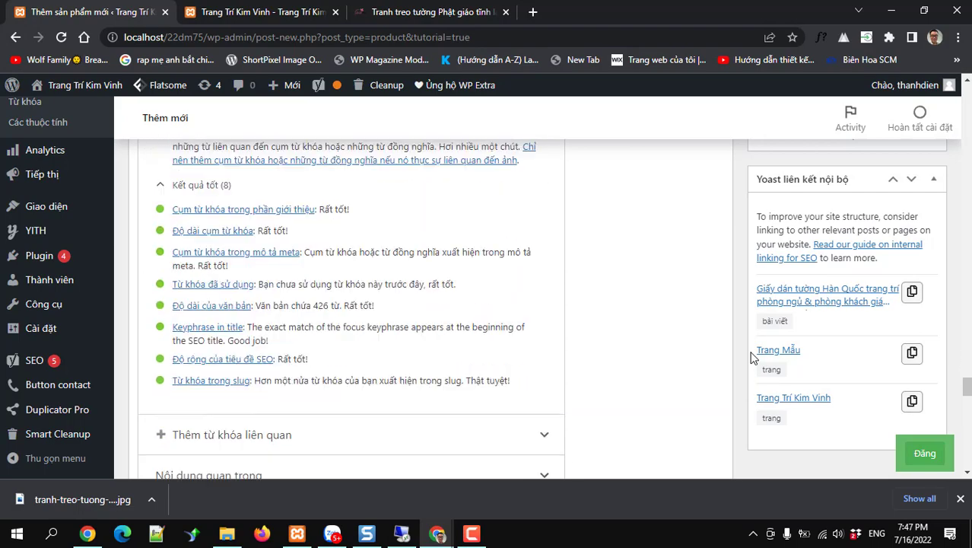
pyautogui.scroll(4, 750, 356)
pyautogui.scroll(-3, 750, 356)
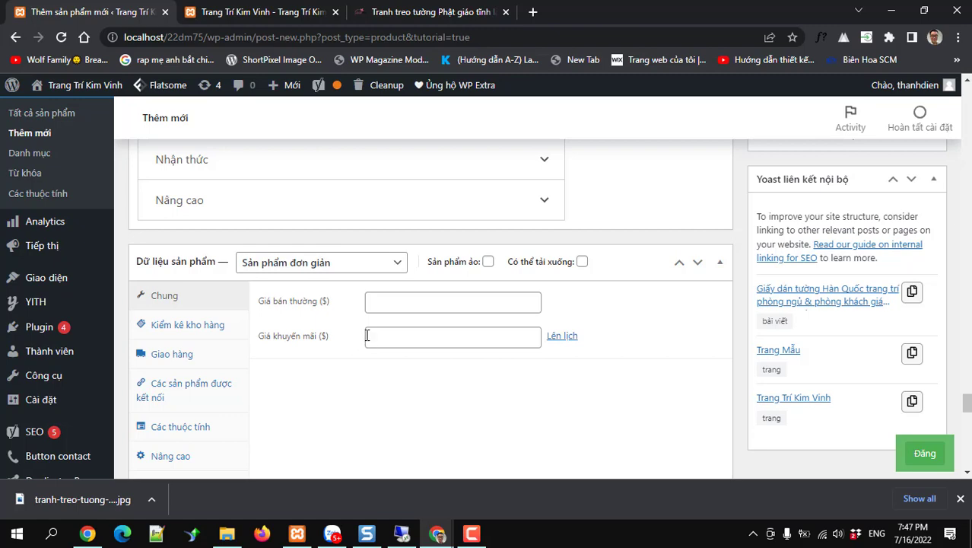
# On the lala.com.vn product page, choose the material Tranh Tráng Gương and copy the price 1,550,000.
pyautogui.click(395, 12)
pyautogui.scroll(2, 552, 258)
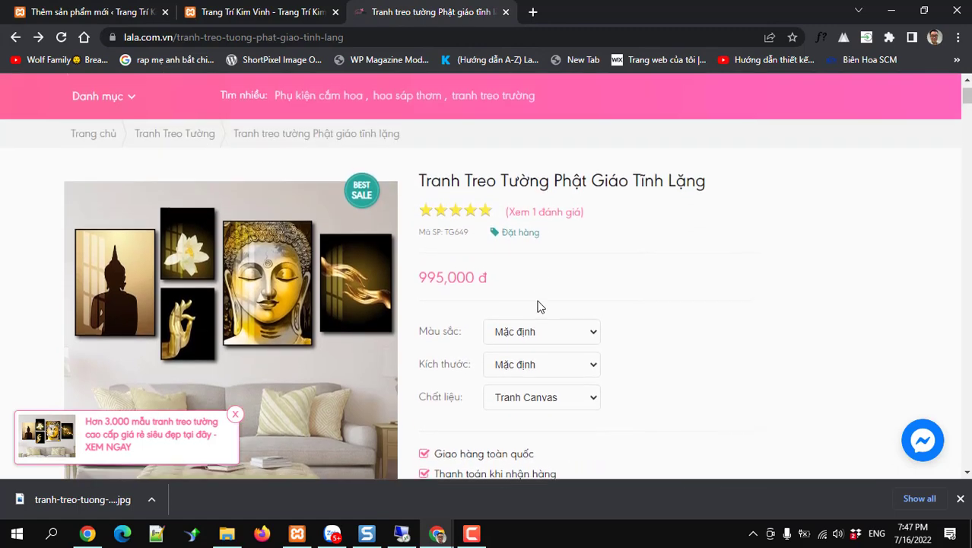
pyautogui.click(544, 399)
pyautogui.click(536, 430)
pyautogui.click(548, 397)
pyautogui.click(542, 442)
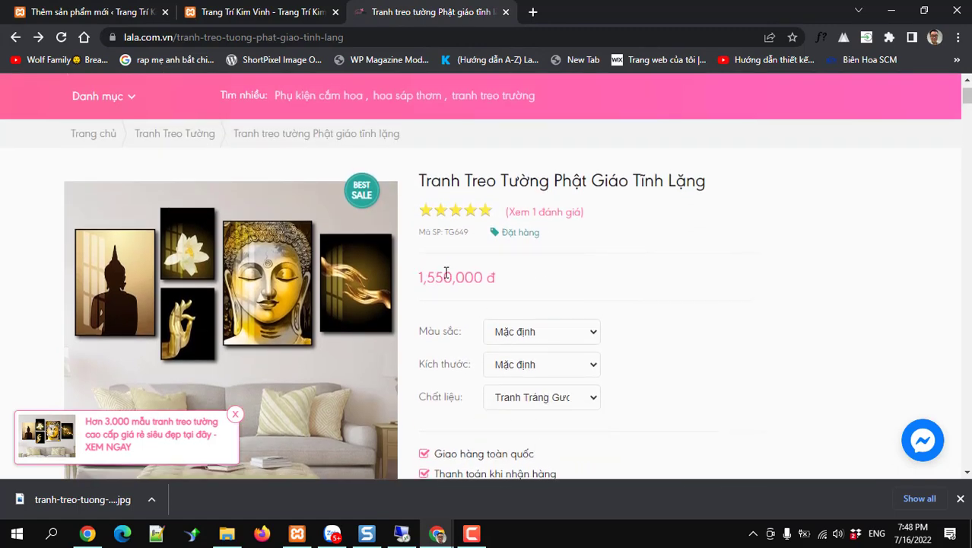
pyautogui.moveTo(481, 278); pyautogui.dragTo(419, 277)
pyautogui.hotkey('ctrl', 'c')
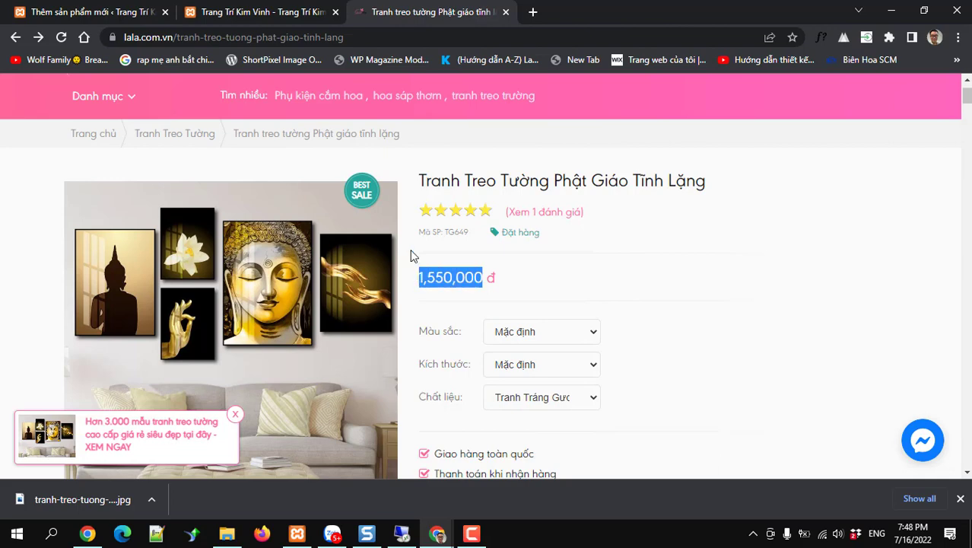
# Return to the new product and enter 1550000 as the regular price, without thousand separators.
pyautogui.click(103, 13)
pyautogui.click(380, 308)
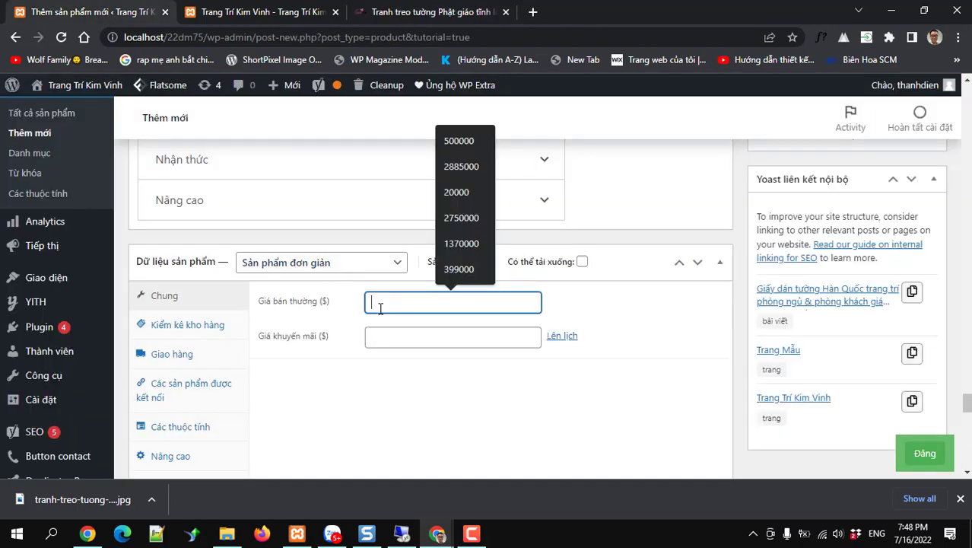
pyautogui.hotkey('ctrl', 'v')
pyautogui.press('BackSpace')
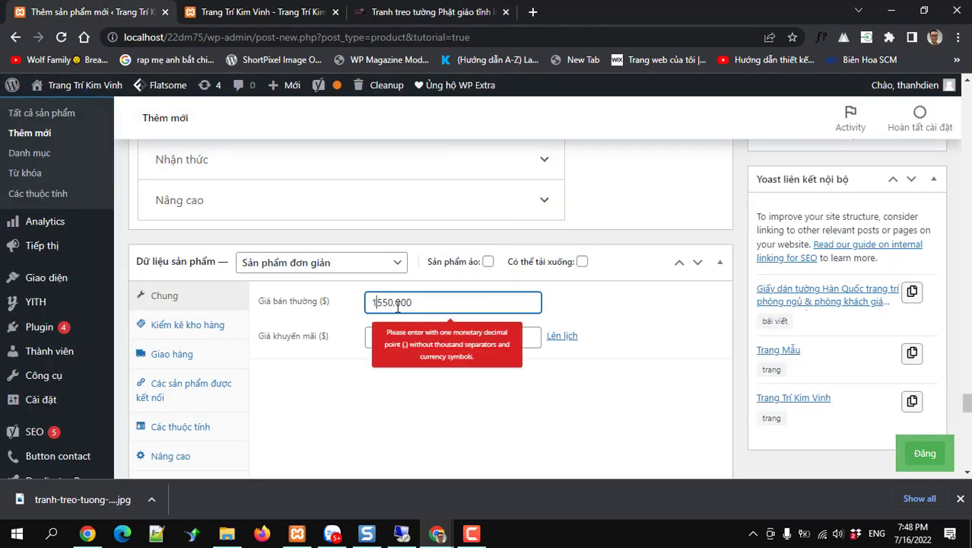
pyautogui.click(403, 302)
pyautogui.press('BackSpace')
pyautogui.click(411, 378)
pyautogui.click(416, 342)
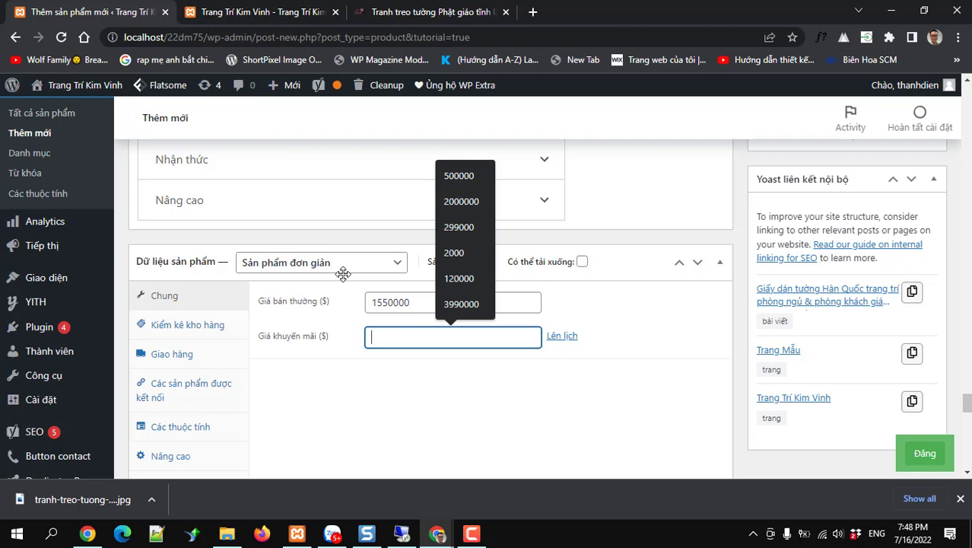
# Clear the regular price and set the product type to Sản phẩm có biến thể.
pyautogui.click(337, 310)
pyautogui.press('BackSpace')
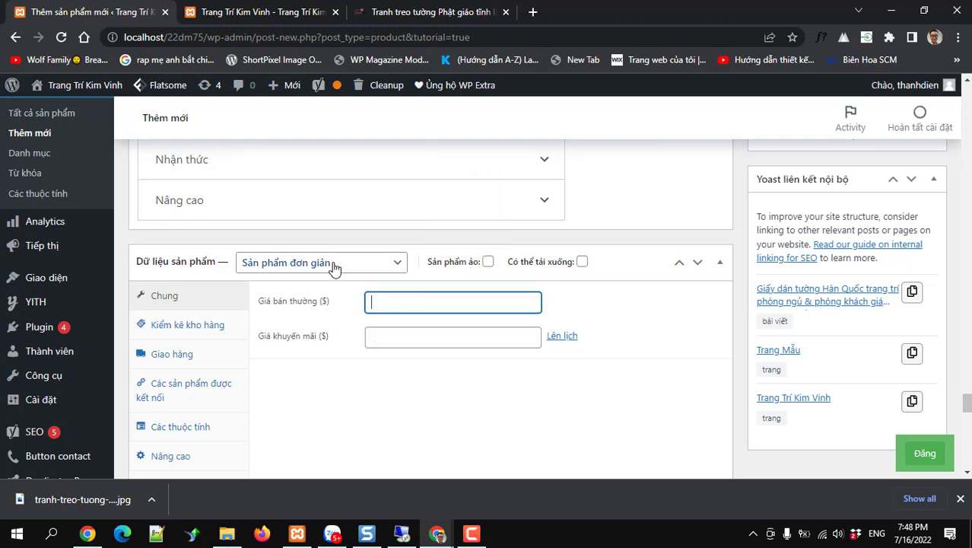
pyautogui.click(335, 266)
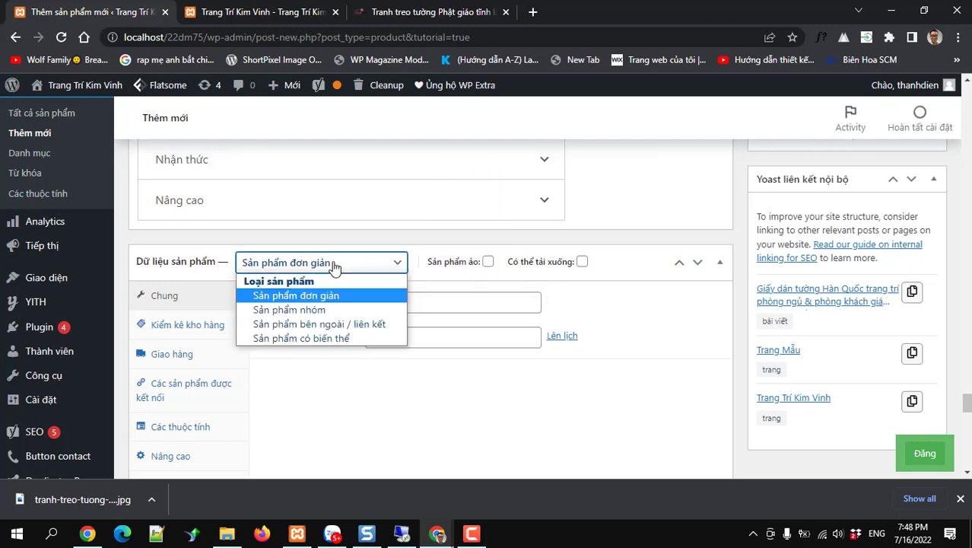
pyautogui.click(310, 339)
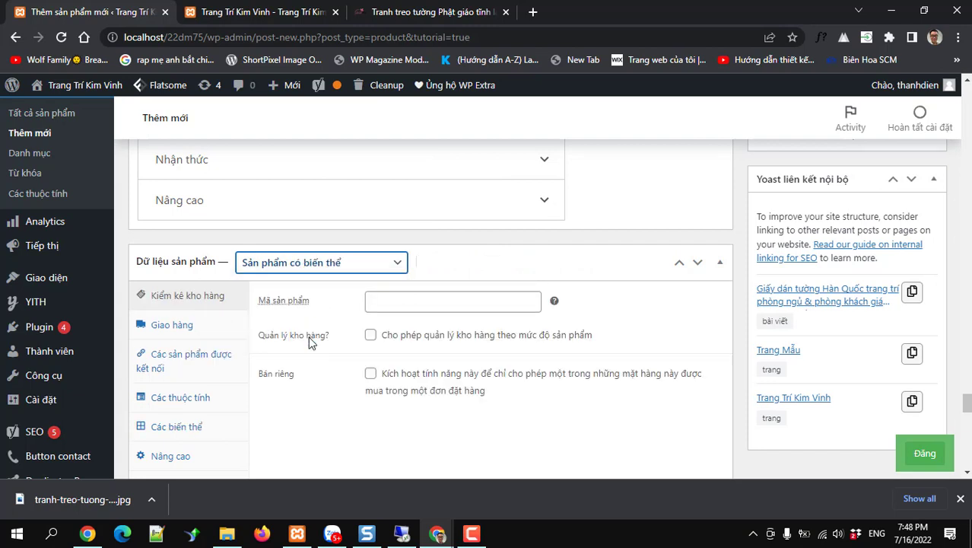
# Add the Chất liệu attribute to the product and select all of its values.
pyautogui.scroll(-1, 309, 343)
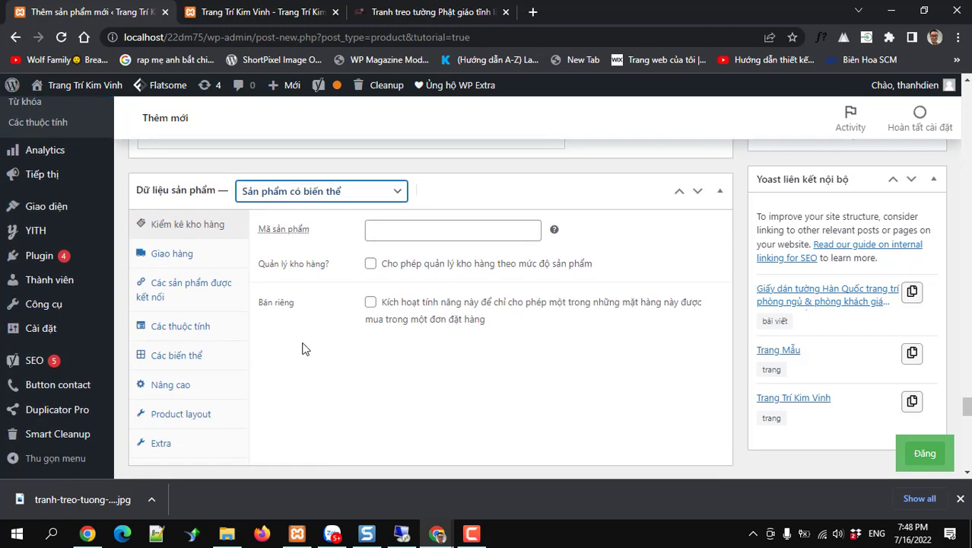
pyautogui.click(187, 327)
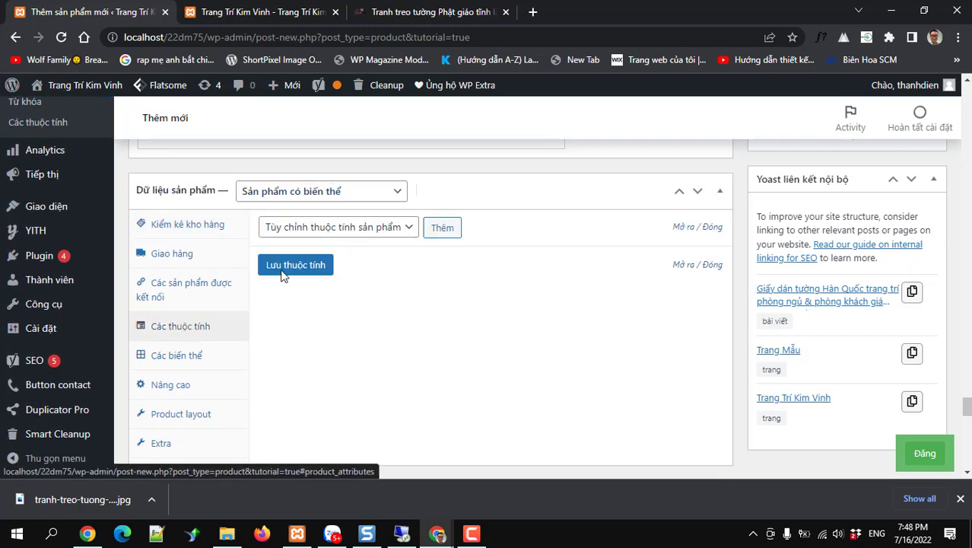
pyautogui.click(339, 230)
pyautogui.click(339, 231)
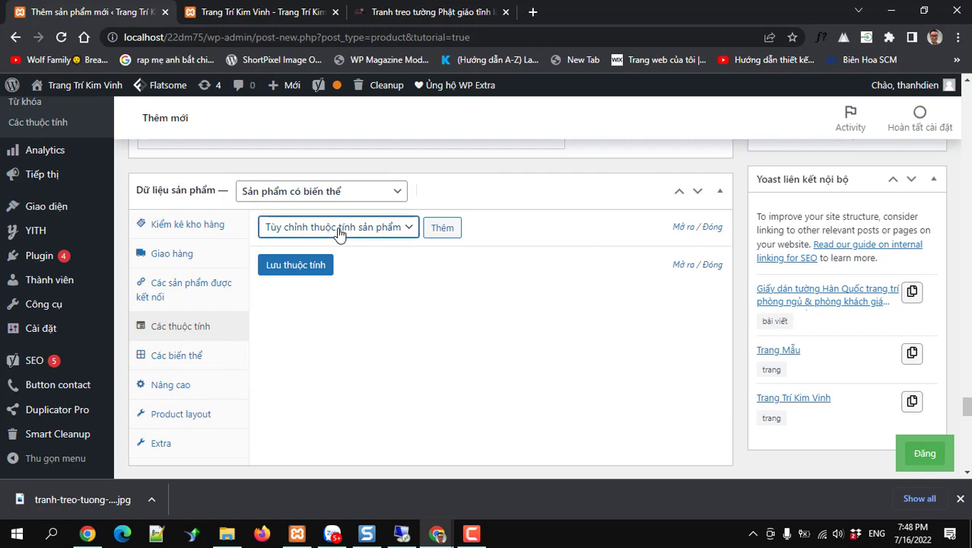
pyautogui.click(340, 231)
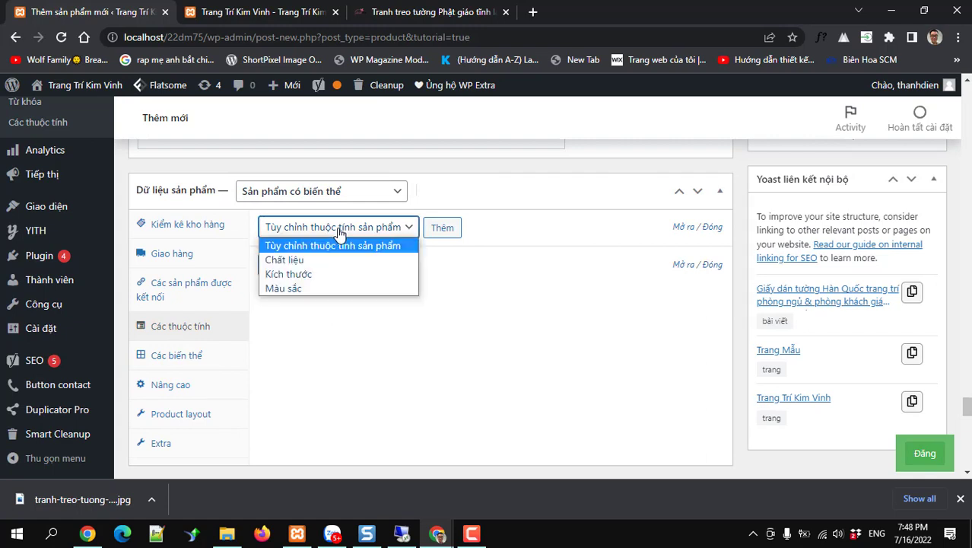
pyautogui.click(301, 260)
pyautogui.click(438, 230)
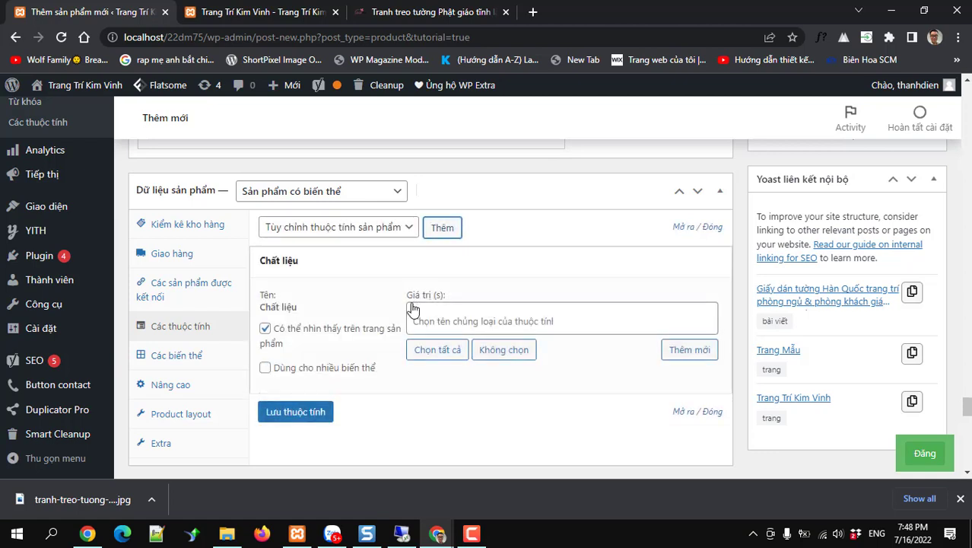
pyautogui.click(448, 352)
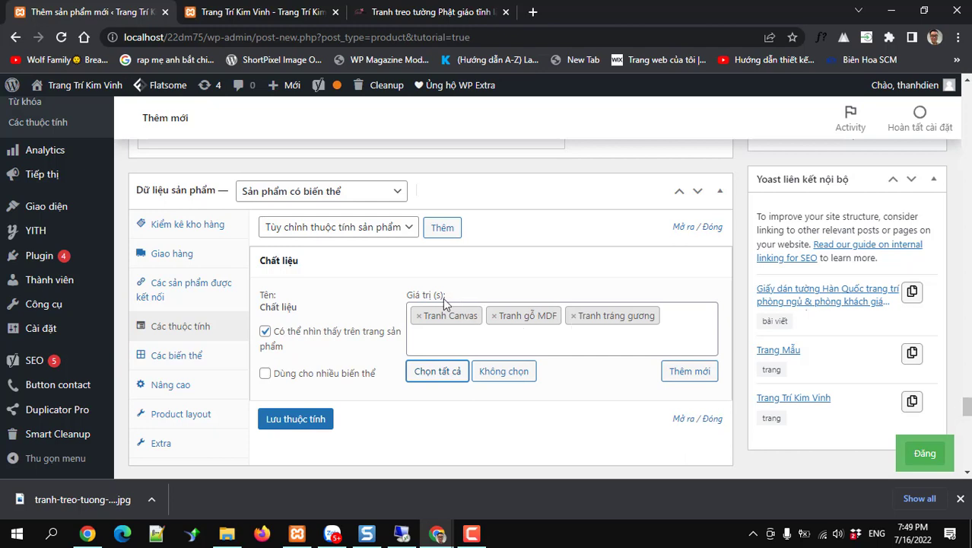
# Add the Kích thước attribute to the product and select all of its values.
pyautogui.click(353, 229)
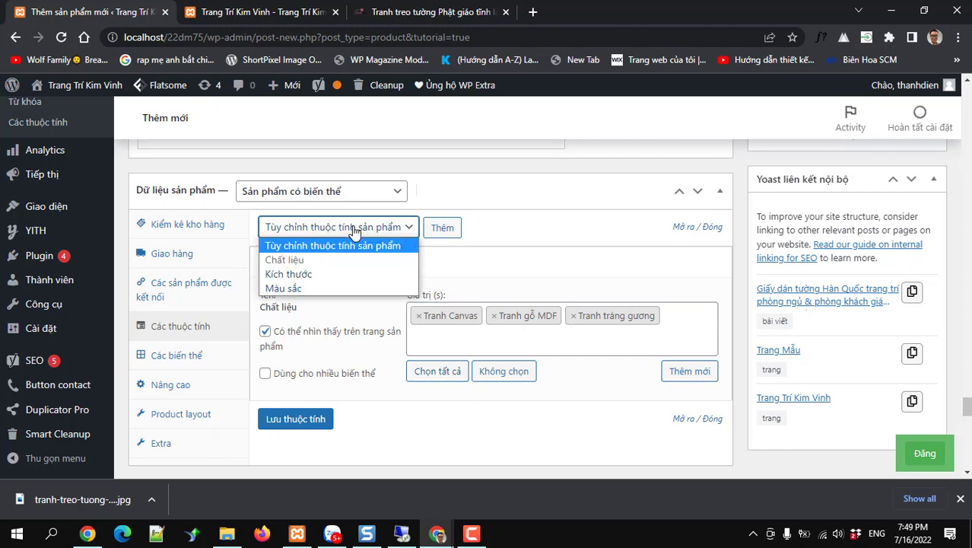
pyautogui.click(296, 274)
pyautogui.click(453, 231)
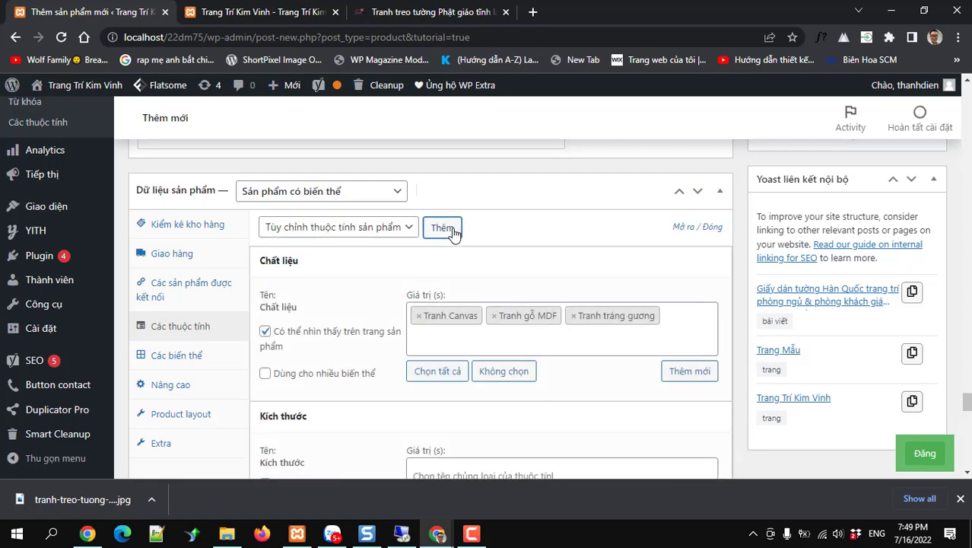
pyautogui.scroll(-3, 449, 289)
pyautogui.click(447, 293)
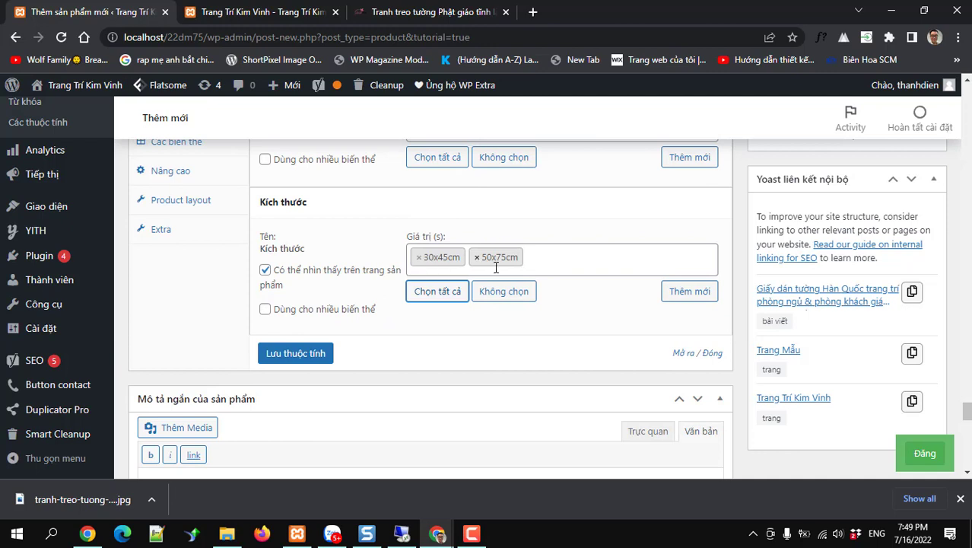
# Enable Dùng cho nhiều biến thể for both the Chất liệu and Kích thước attributes and save the attributes.
pyautogui.scroll(1, 494, 268)
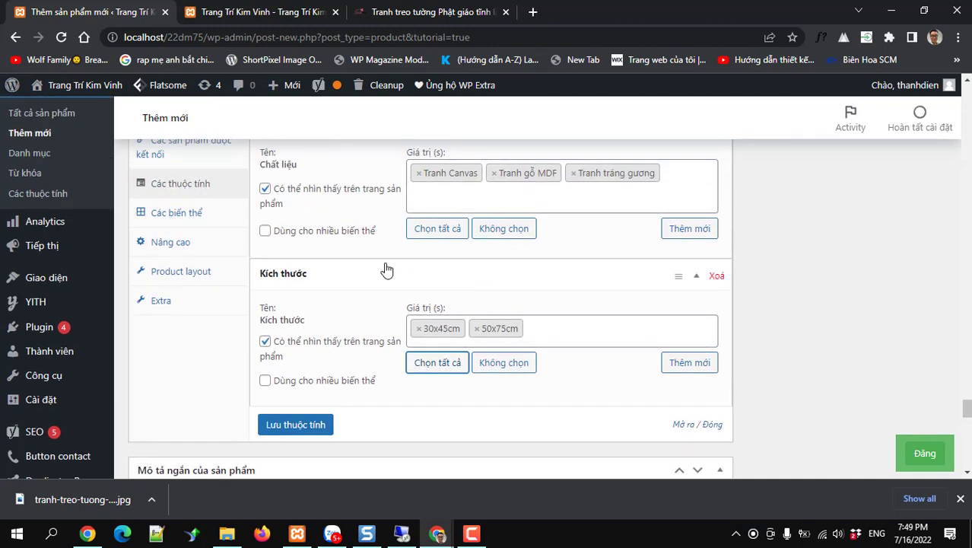
pyautogui.click(264, 232)
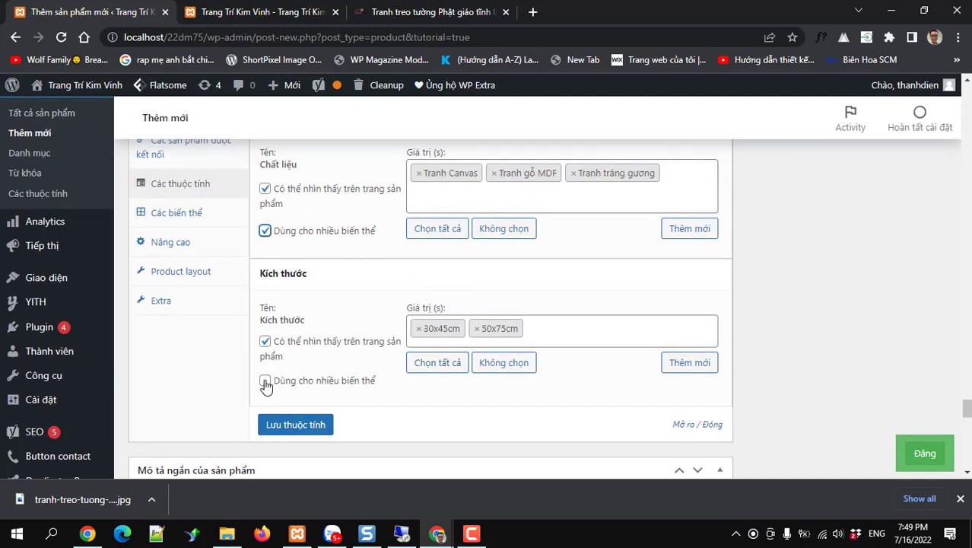
pyautogui.click(264, 382)
pyautogui.scroll(1, 340, 341)
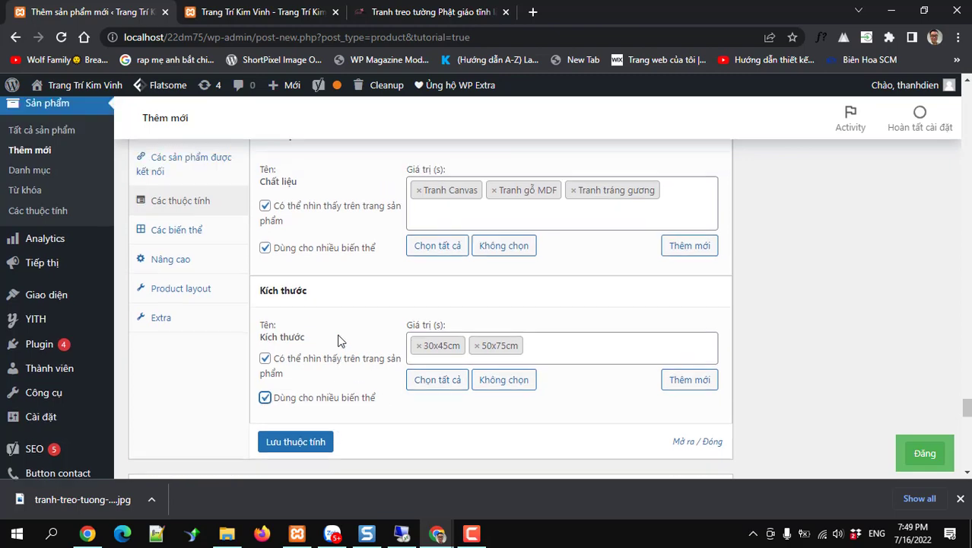
pyautogui.scroll(2, 340, 341)
pyautogui.scroll(-3, 340, 341)
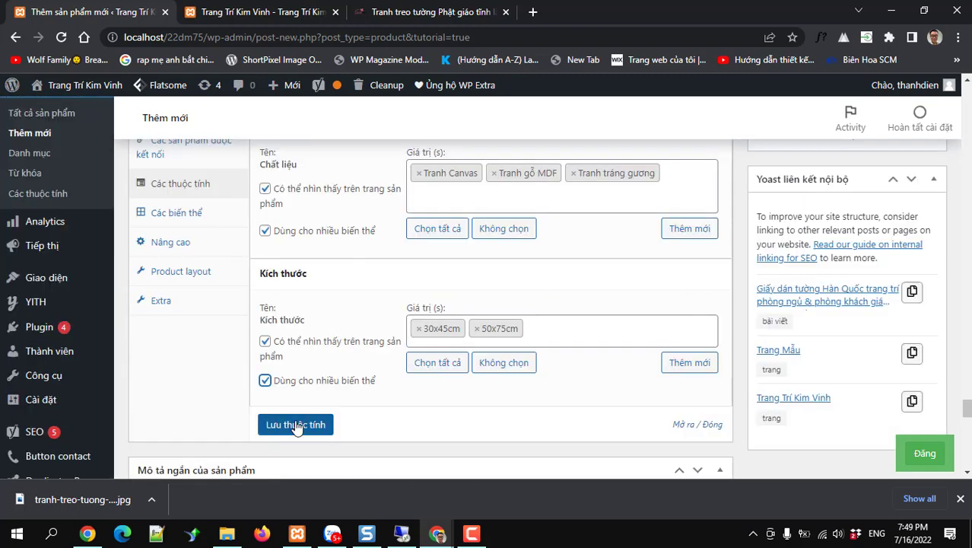
pyautogui.click(297, 426)
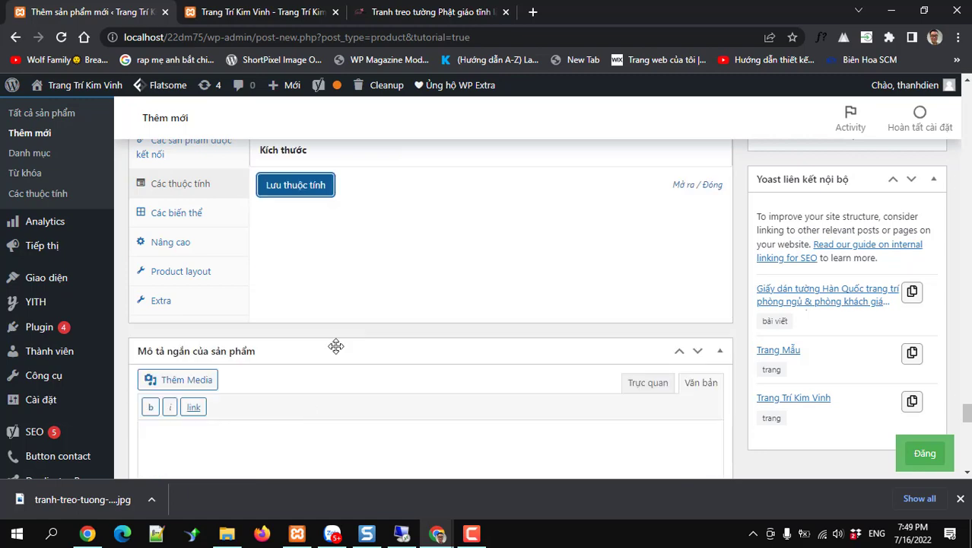
# Generate the product's variations from all attributes with Tạo biến thể từ tất cả thuộc tính and confirm the creation.
pyautogui.scroll(1, 335, 346)
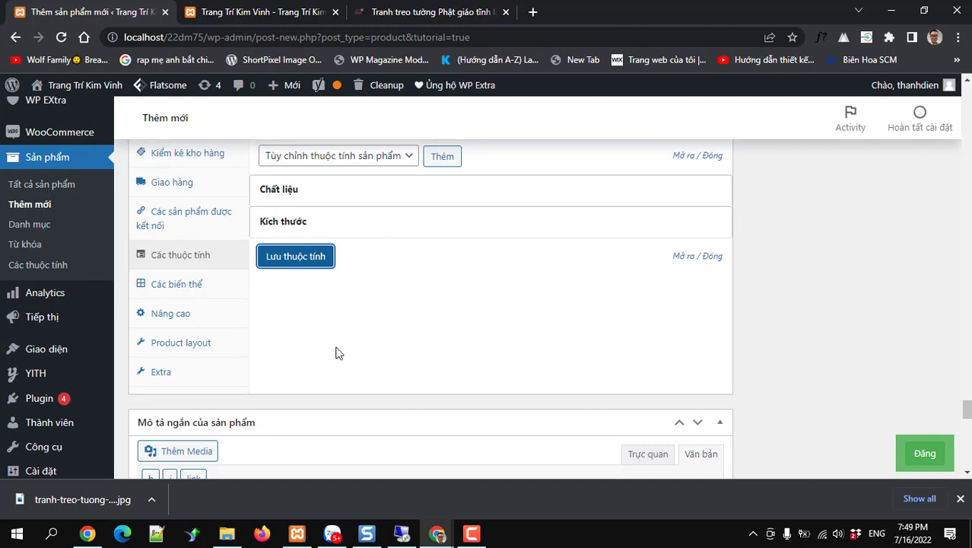
pyautogui.click(175, 285)
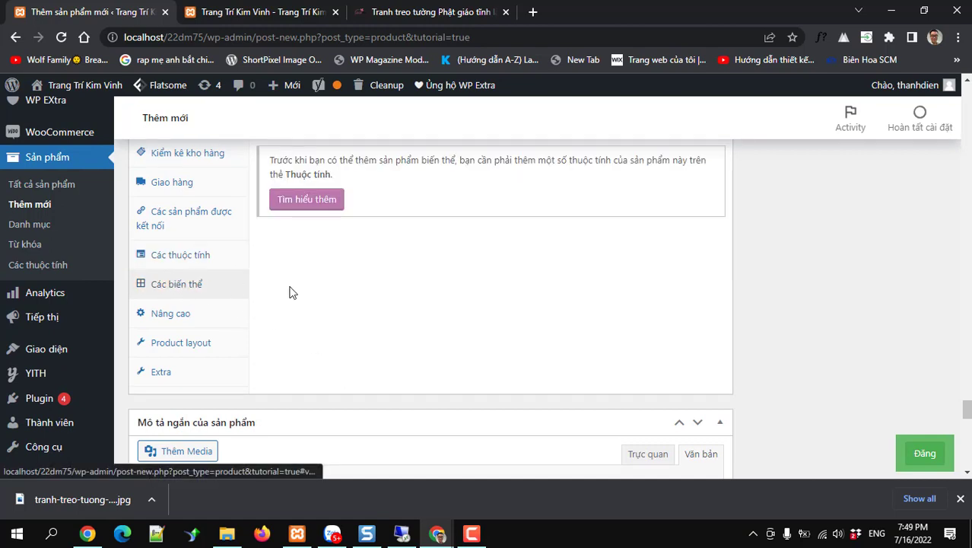
pyautogui.scroll(2, 290, 289)
pyautogui.scroll(-1, 290, 289)
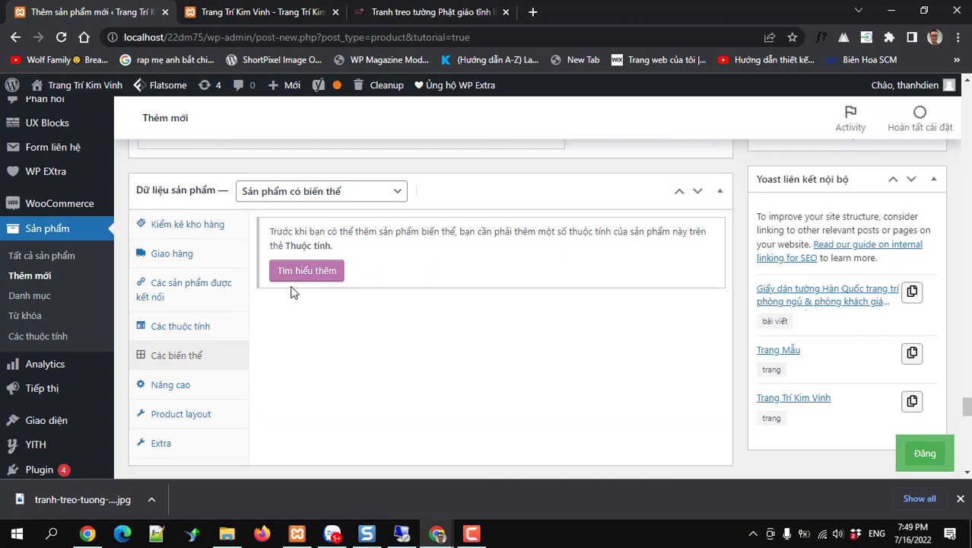
pyautogui.click(519, 232)
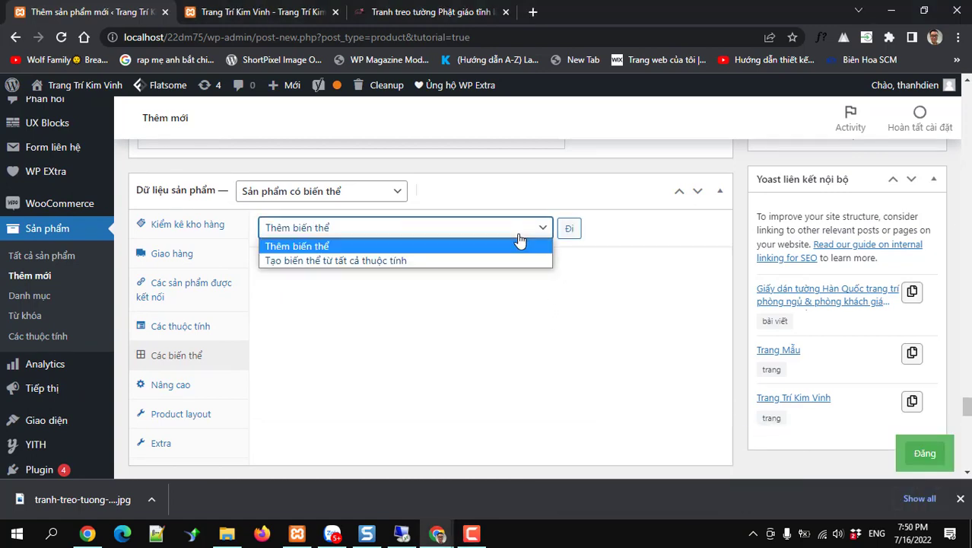
pyautogui.click(396, 257)
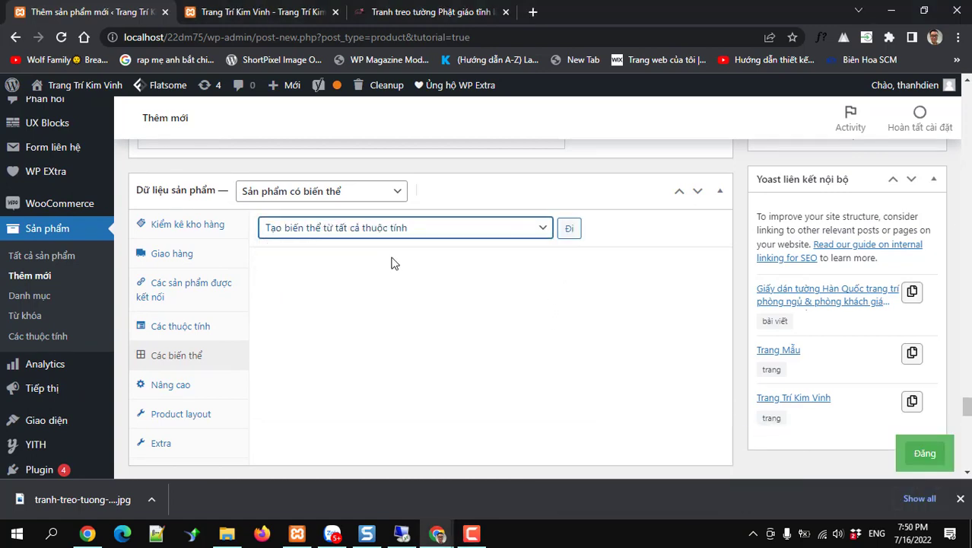
pyautogui.click(569, 231)
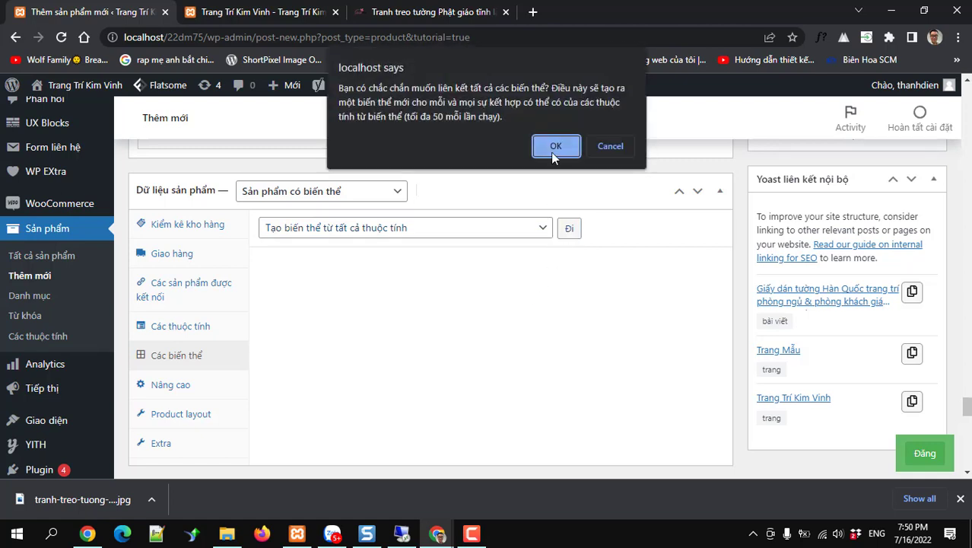
pyautogui.click(553, 147)
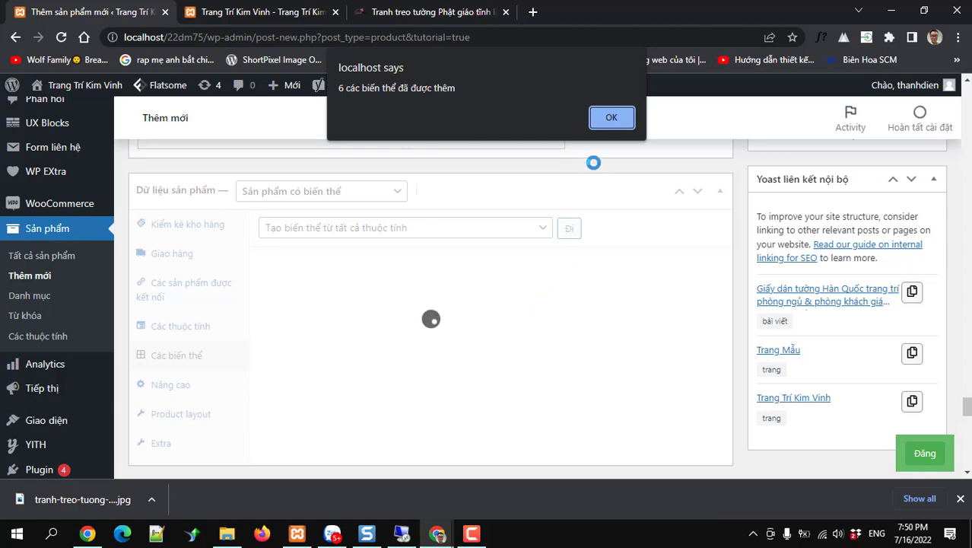
pyautogui.click(606, 119)
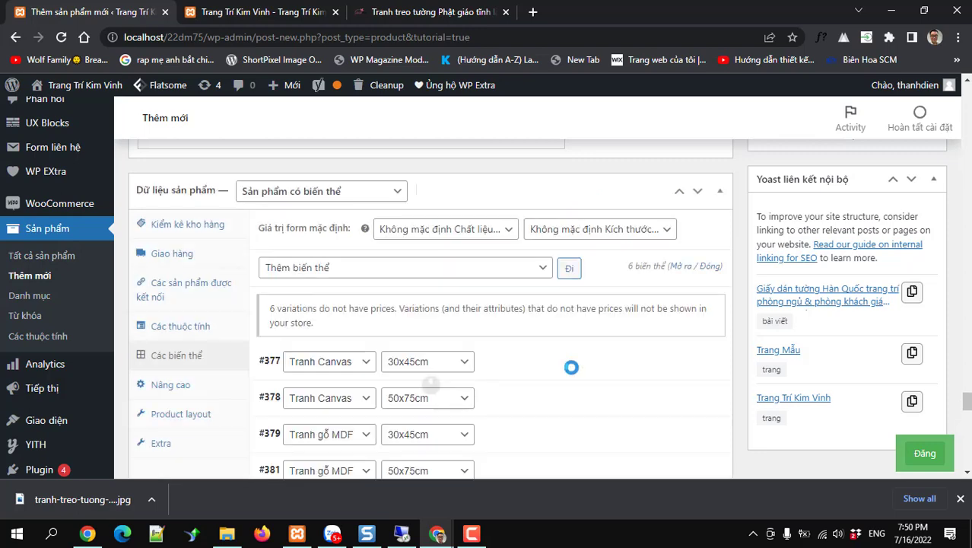
# Check the material and size choices of the Tranh Canvas 30x45cm variation and expand its details.
pyautogui.scroll(-1, 571, 373)
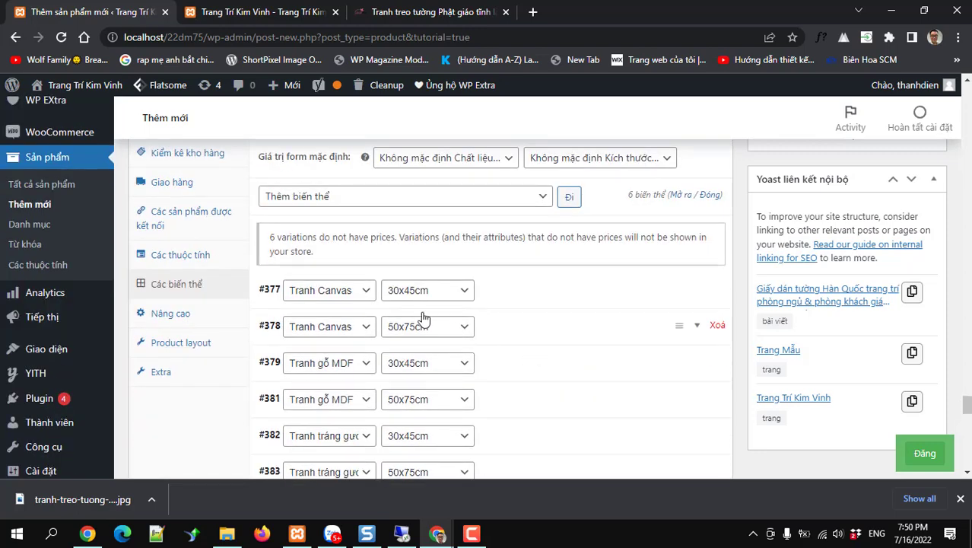
pyautogui.click(354, 296)
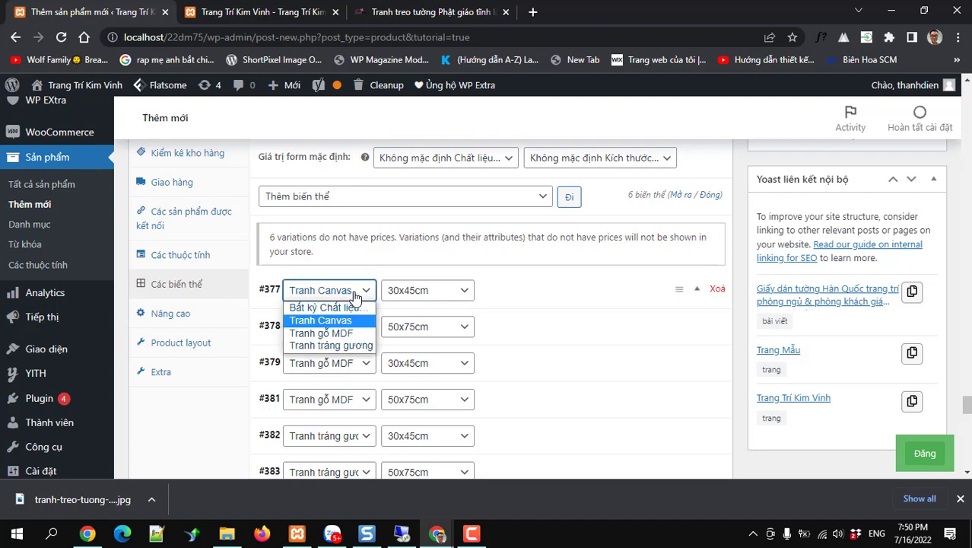
pyautogui.click(354, 296)
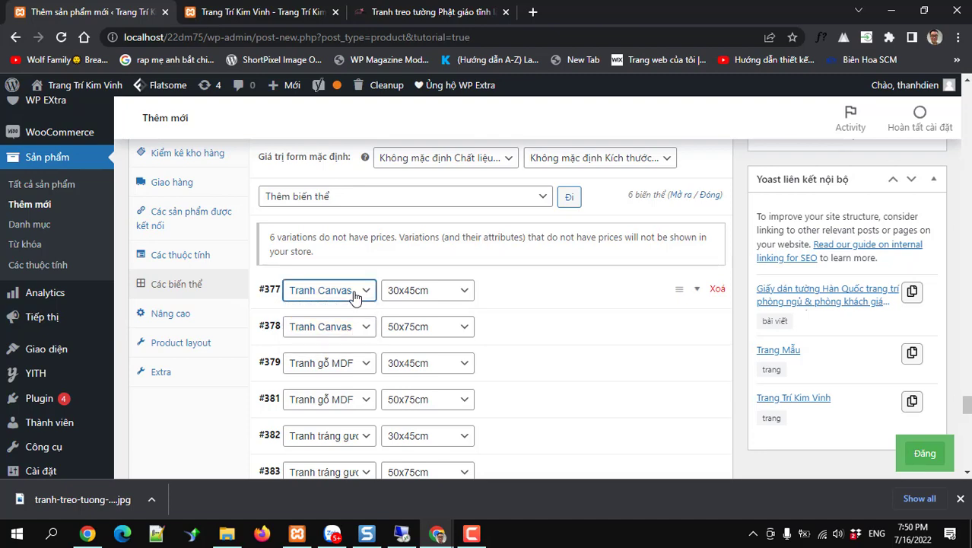
pyautogui.click(427, 293)
pyautogui.click(427, 293)
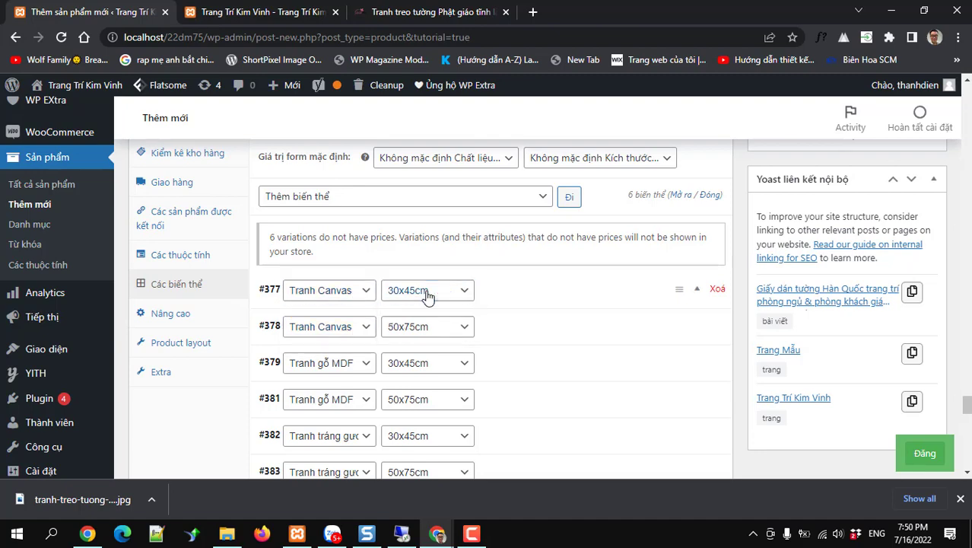
pyautogui.click(700, 292)
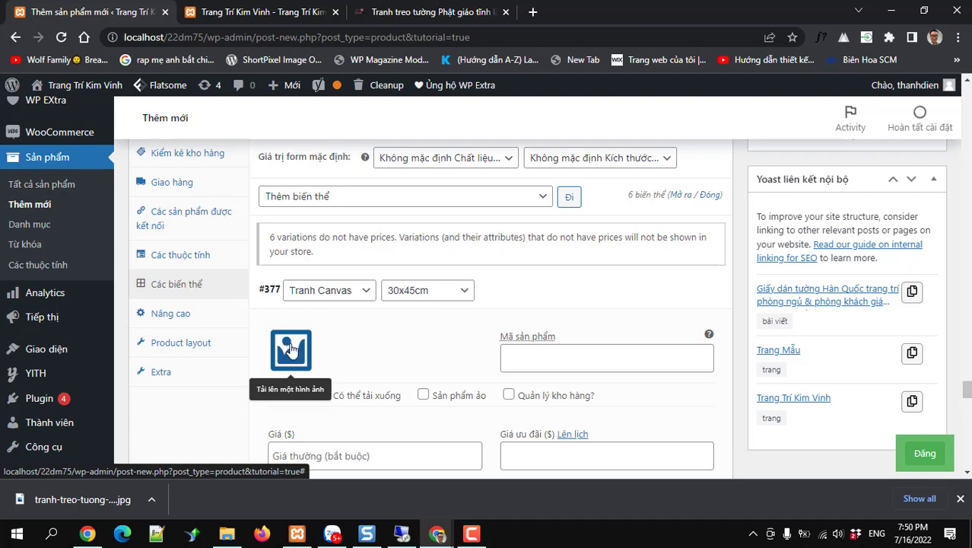
pyautogui.scroll(-3, 480, 370)
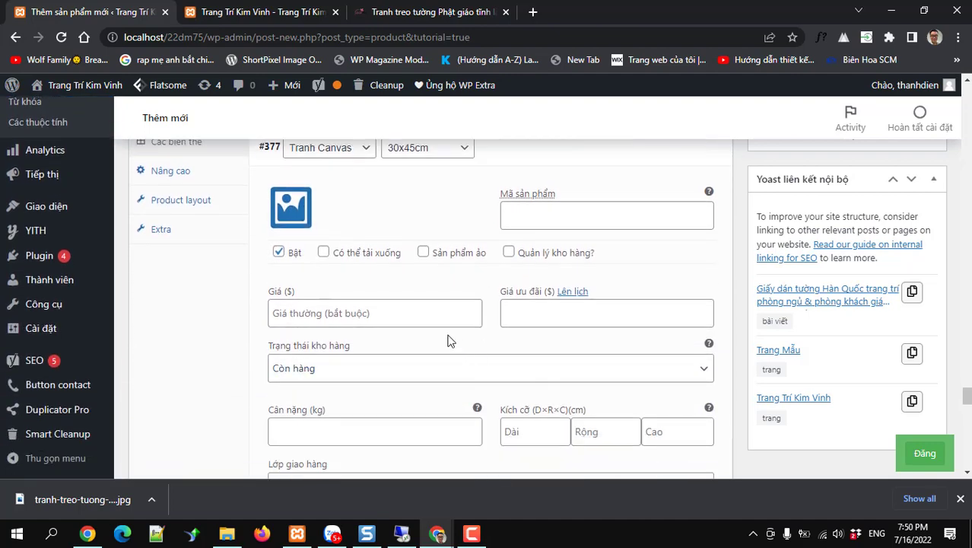
pyautogui.scroll(-1, 435, 347)
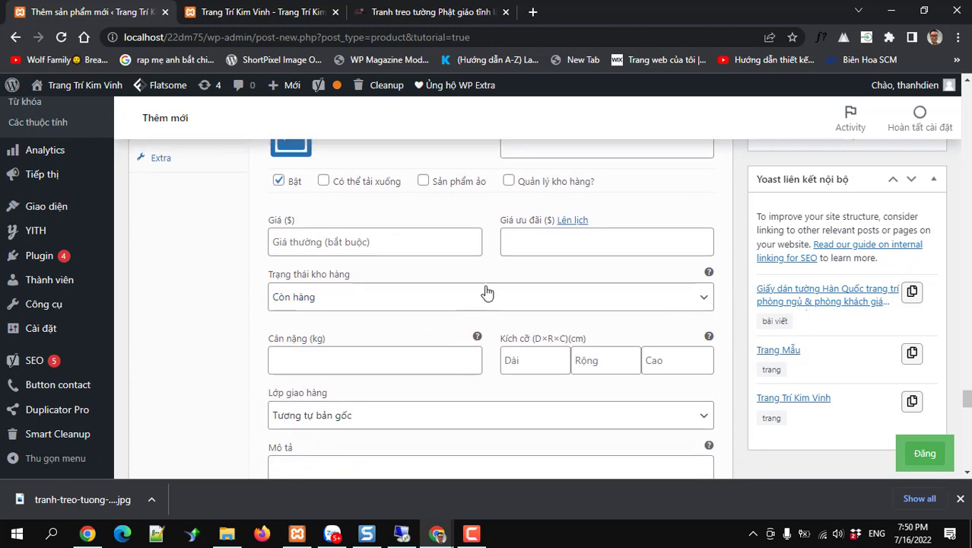
# Try to set the sale price of the Tranh Canvas 30x45cm variation to 1200000 without a regular price.
pyautogui.click(517, 246)
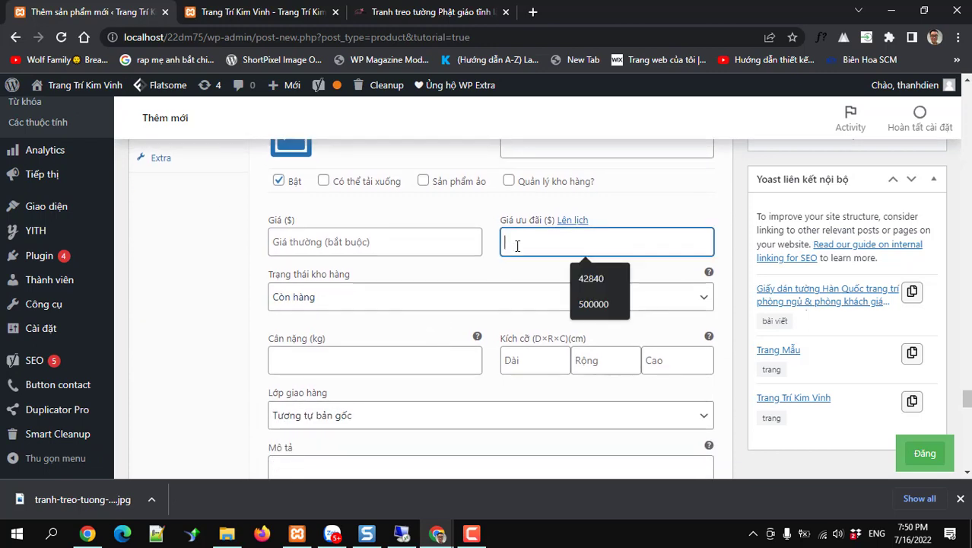
pyautogui.write('120')
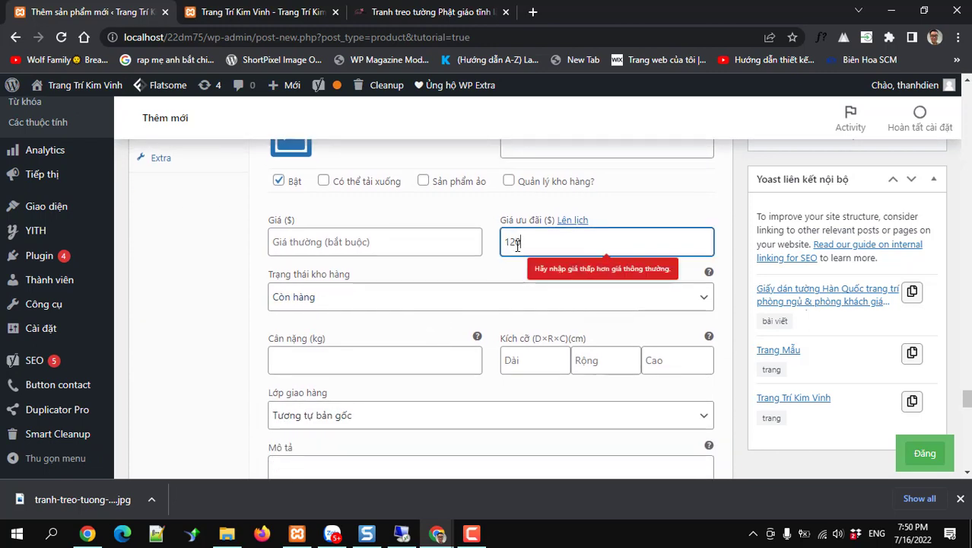
pyautogui.write('0000')
pyautogui.press('Tab')
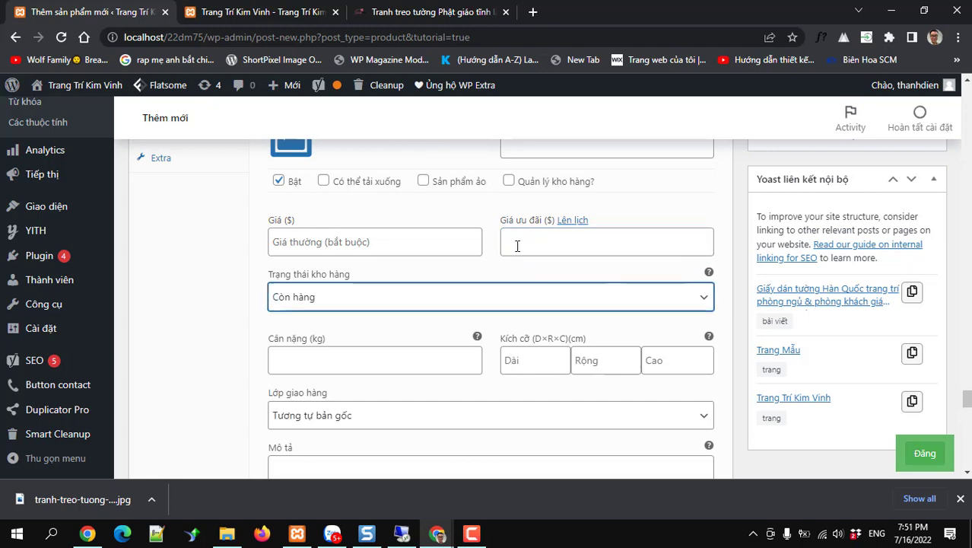
pyautogui.click(509, 243)
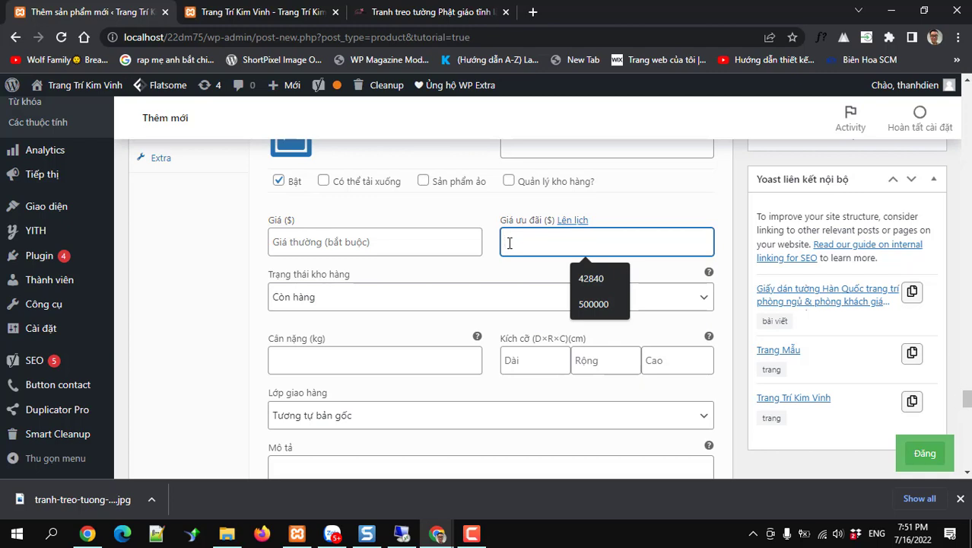
# Set the regular price of the Tranh Canvas 30x45cm variation to 1200000.
pyautogui.click(365, 229)
pyautogui.write('12')
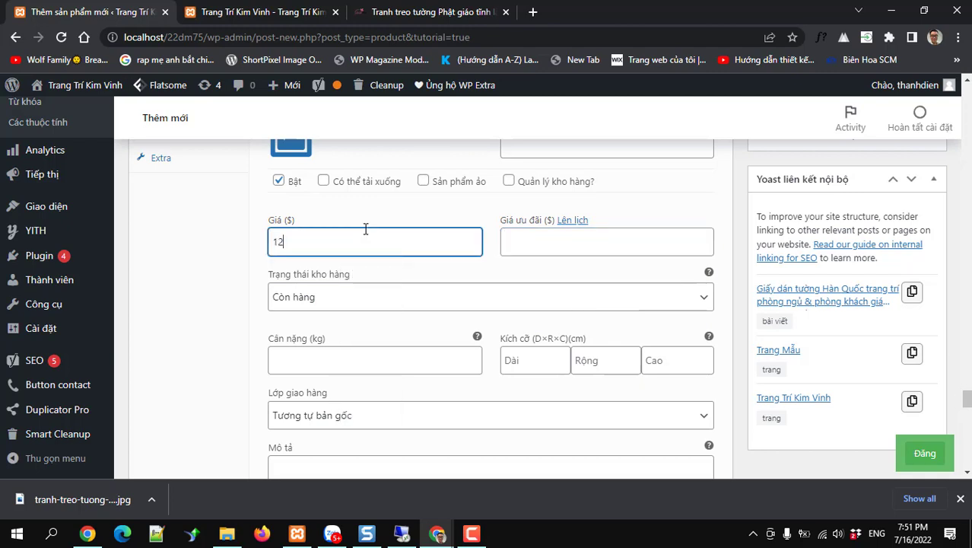
pyautogui.write('00000')
pyautogui.press('Tab')
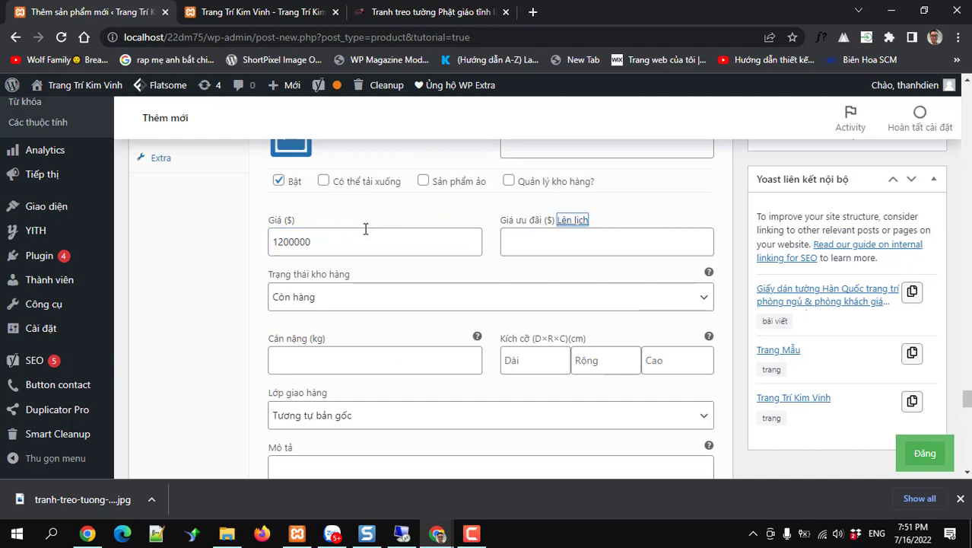
# Set the sale price of the Tranh Canvas 30x45cm variation to 1100000.
pyautogui.click(548, 245)
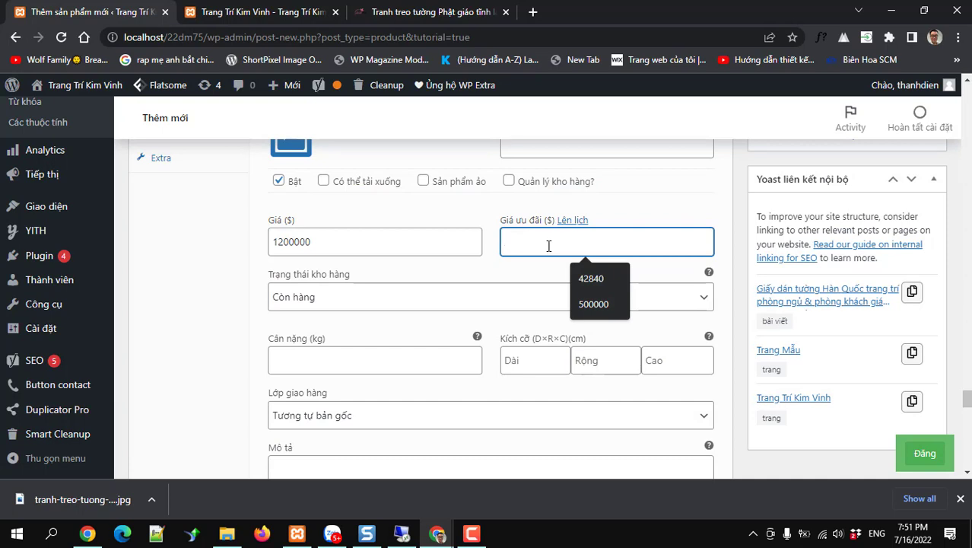
pyautogui.write('11')
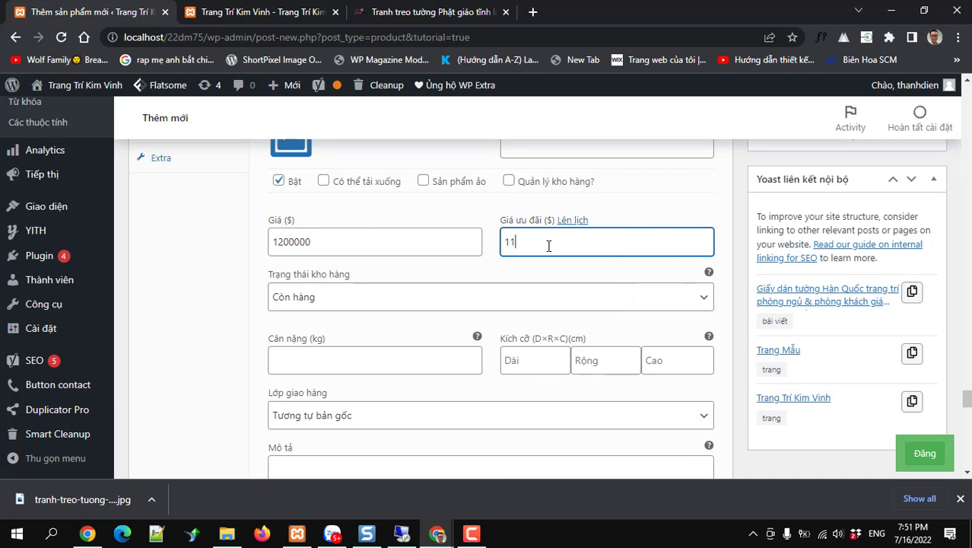
pyautogui.write('00000')
pyautogui.press('Tab')
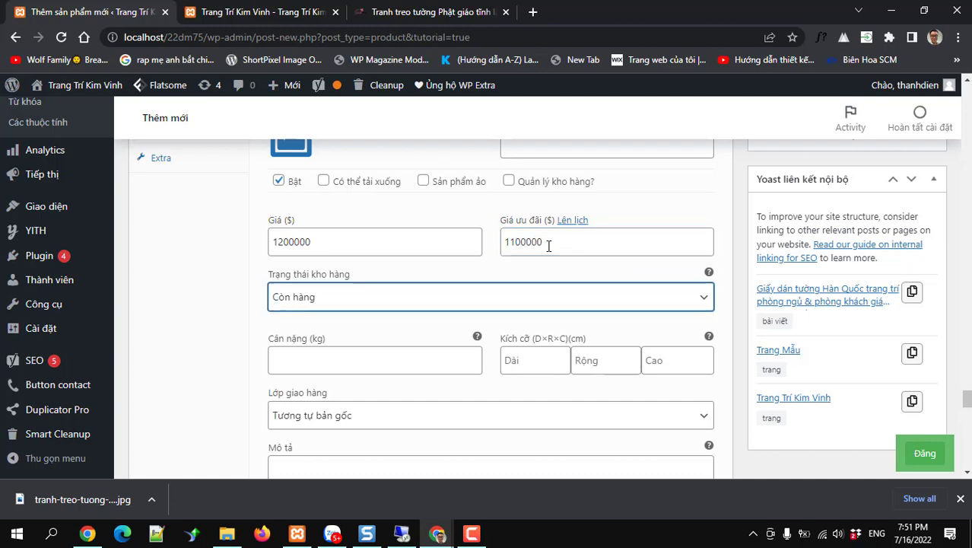
# Expand the Tranh Canvas 50x75cm variation and set its regular price to 1500000 and sale price to 1300000.
pyautogui.scroll(-3, 531, 218)
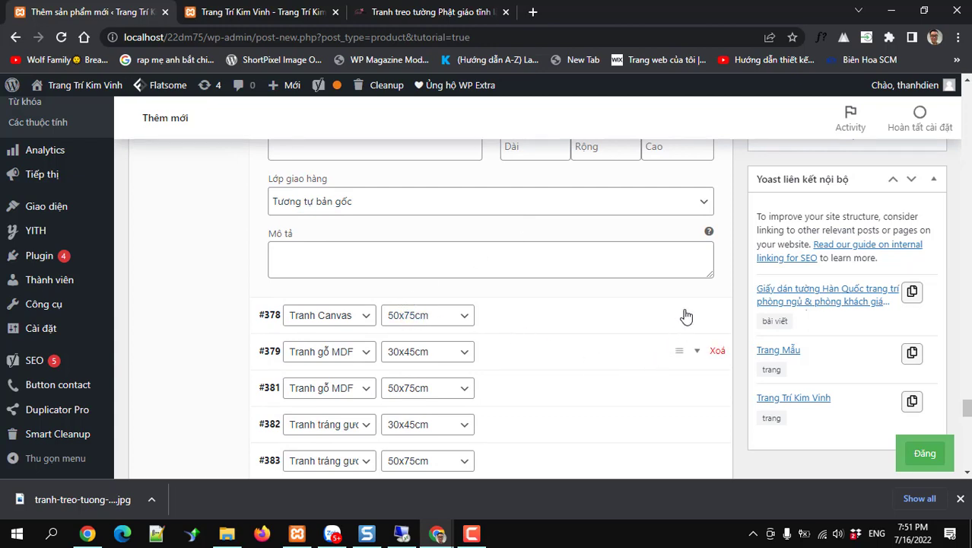
pyautogui.click(694, 318)
pyautogui.scroll(-3, 582, 365)
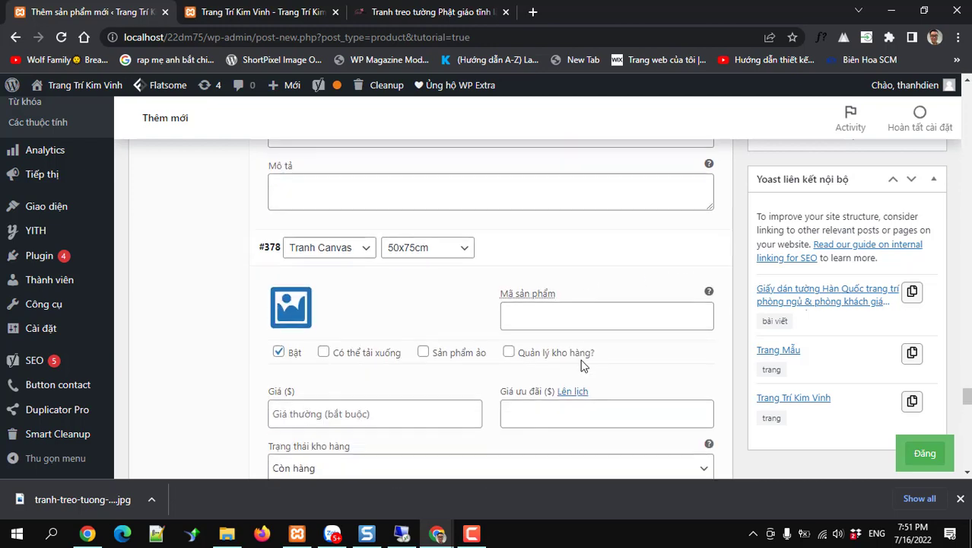
pyautogui.click(356, 273)
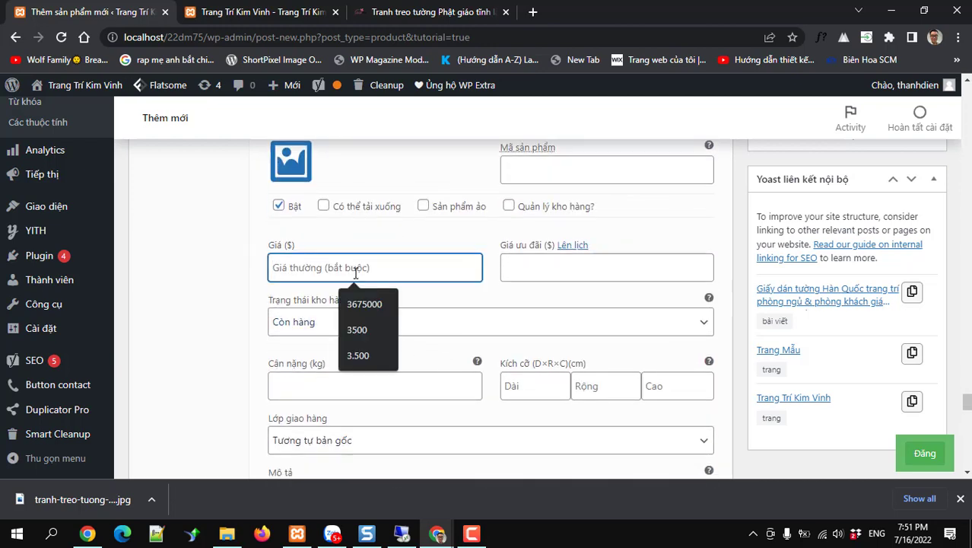
pyautogui.write('150')
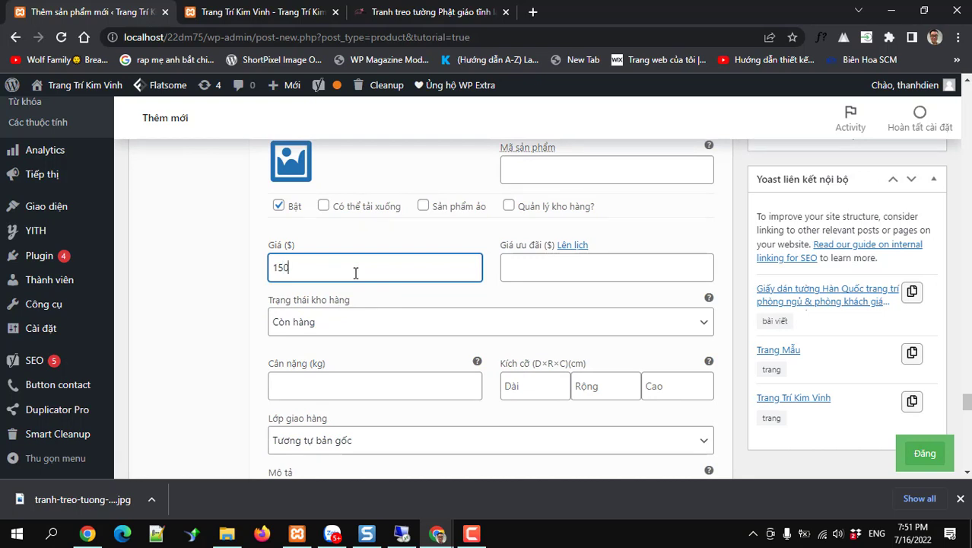
pyautogui.write('0000')
pyautogui.click(530, 265)
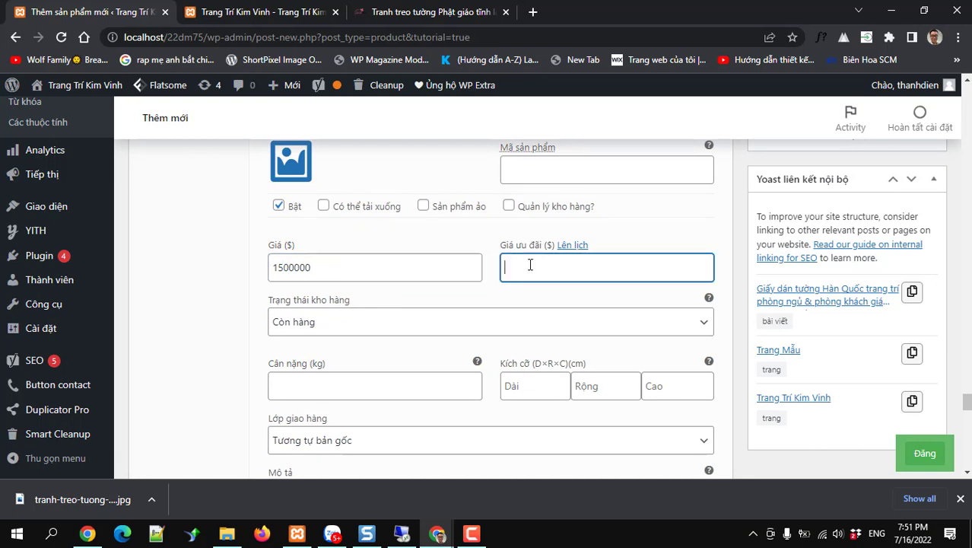
pyautogui.write('1300000')
# Expand the Tranh gỗ MDF 30x45cm variation and set its regular price to 1300000.
pyautogui.scroll(-5, 530, 265)
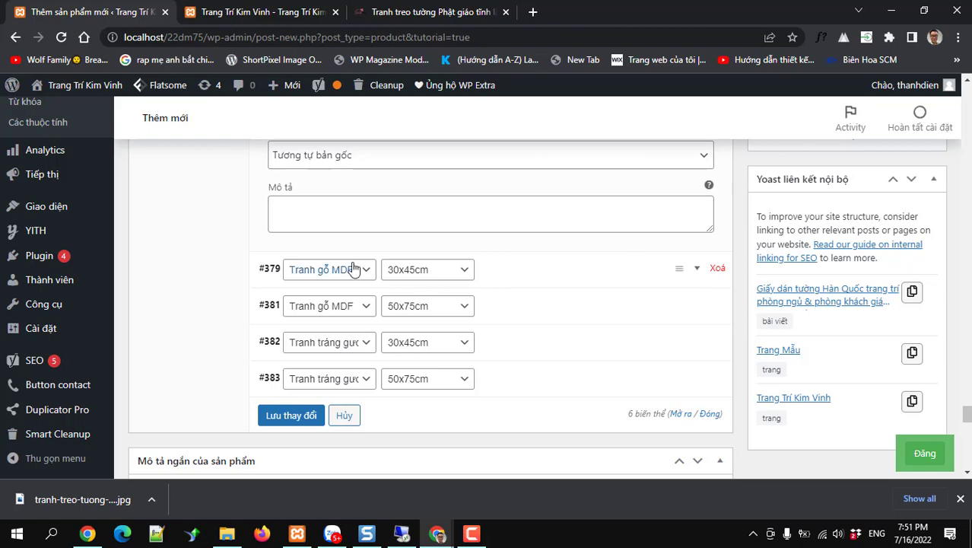
pyautogui.click(693, 272)
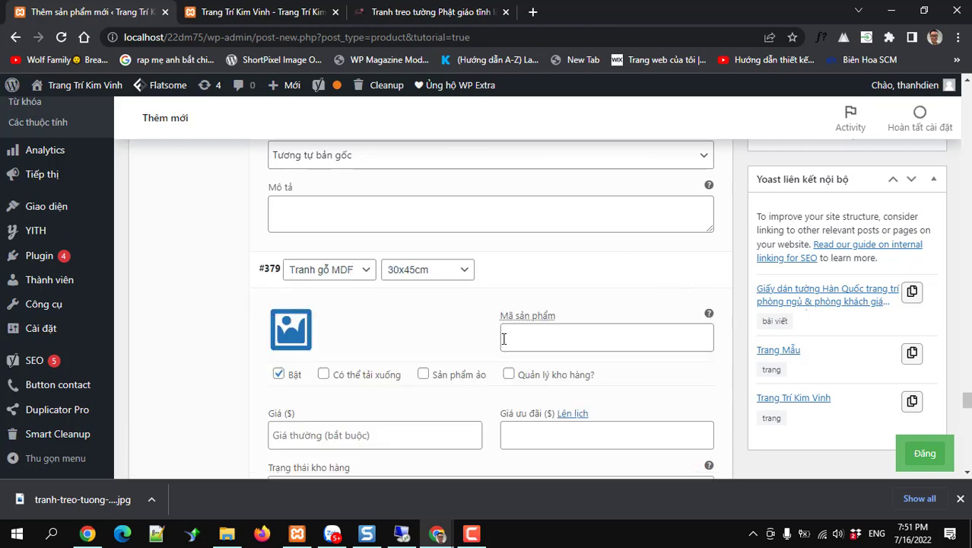
pyautogui.scroll(-2, 424, 369)
pyautogui.scroll(2, 425, 369)
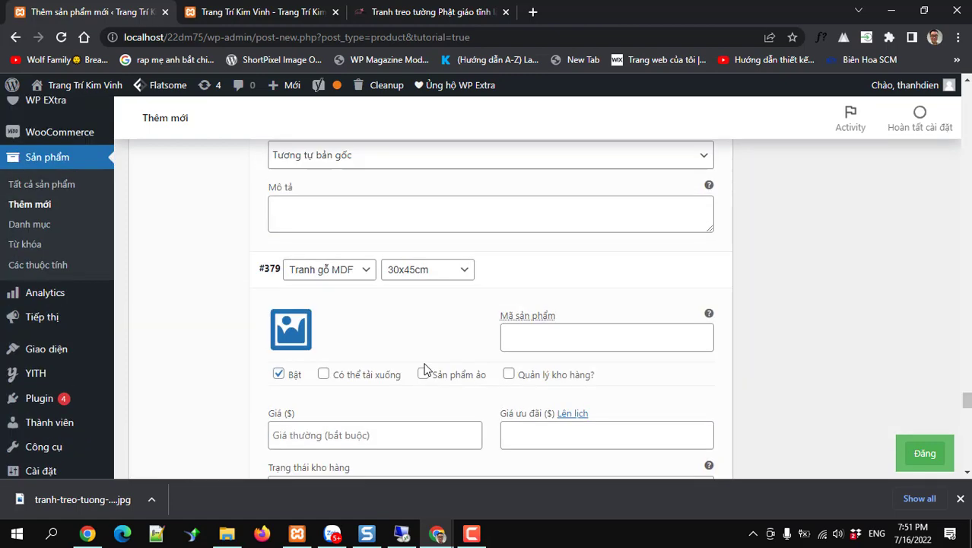
pyautogui.scroll(-1, 424, 369)
pyautogui.scroll(-1, 425, 369)
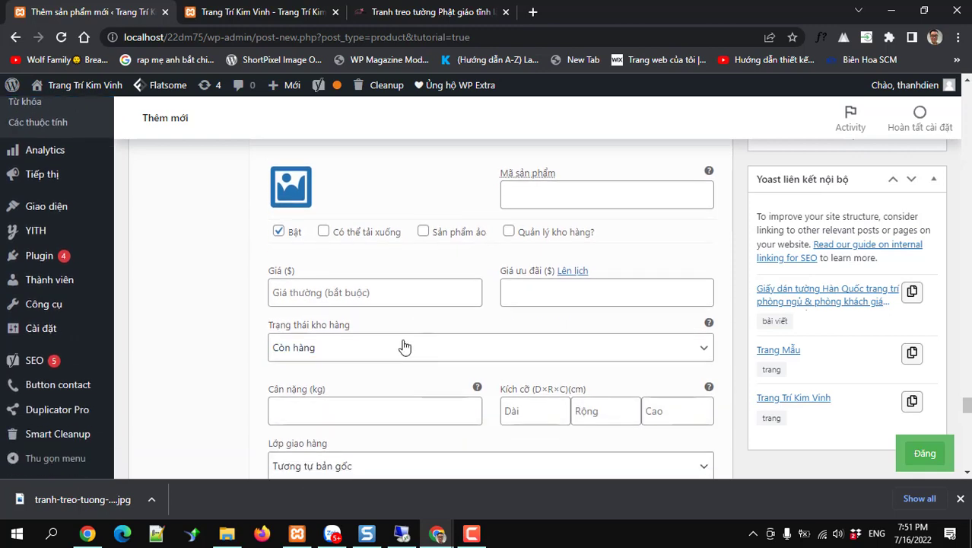
pyautogui.click(352, 294)
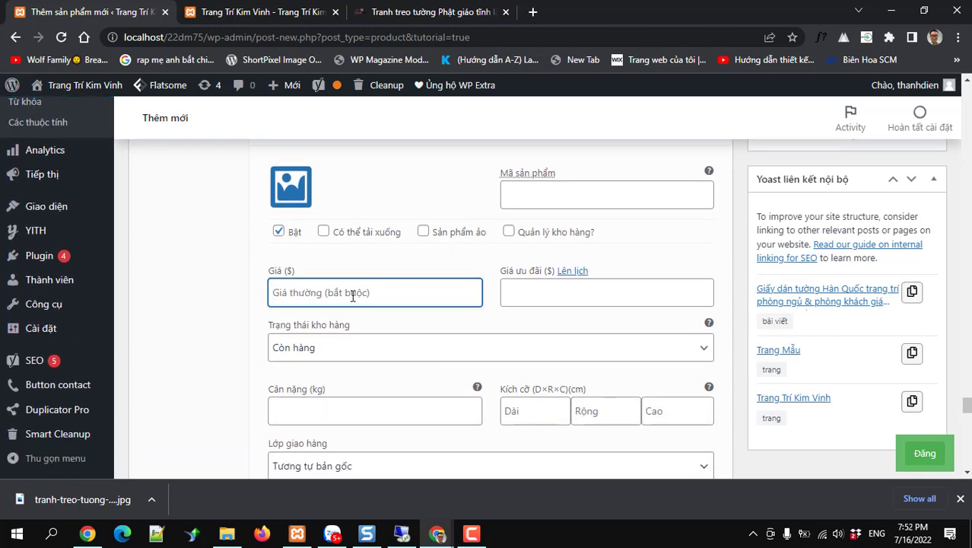
pyautogui.scroll(-3, 352, 295)
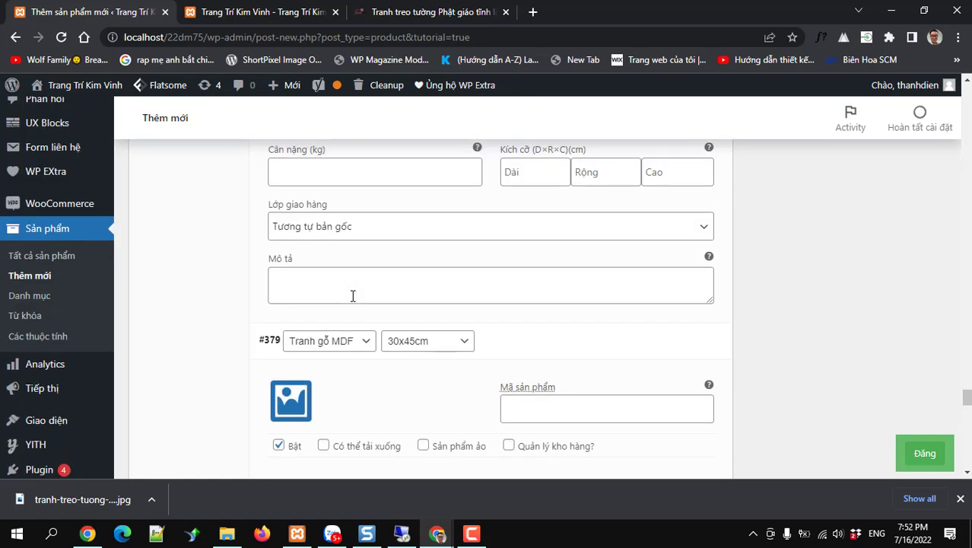
pyautogui.scroll(-2, 352, 295)
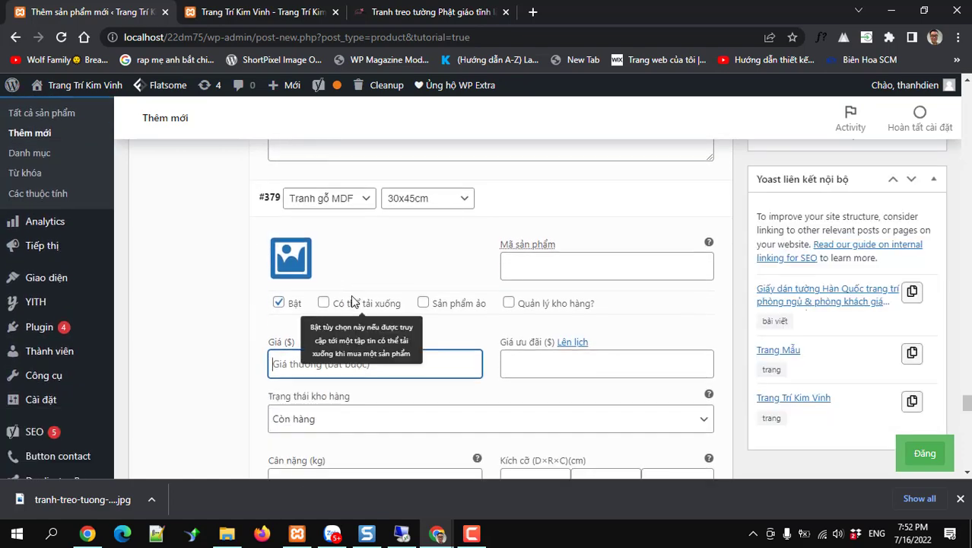
pyautogui.write('13')
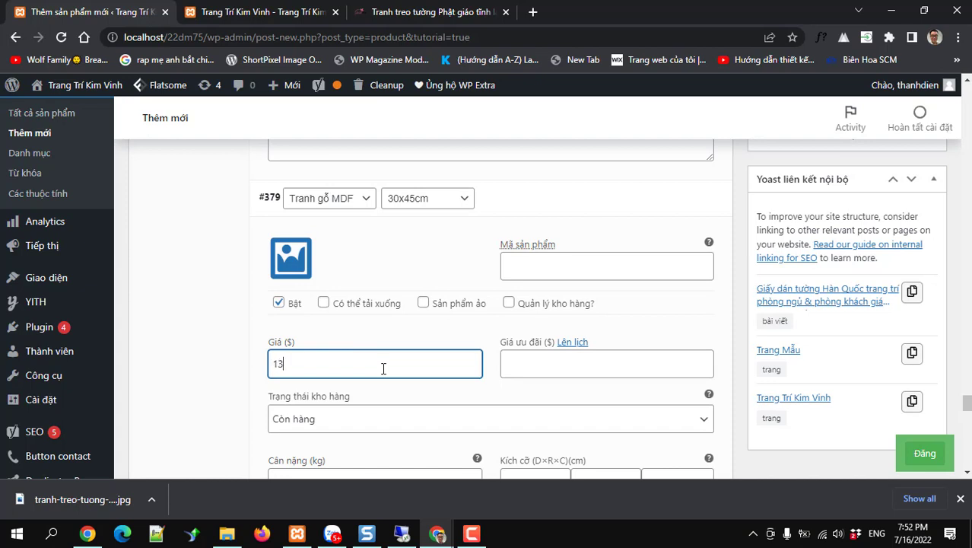
pyautogui.write('00000')
# Enter 12000000 as the sale price of the Tranh gỗ MDF 30x45cm variation.
pyautogui.press('Tab')
pyautogui.press('Tab')
pyautogui.write('1')
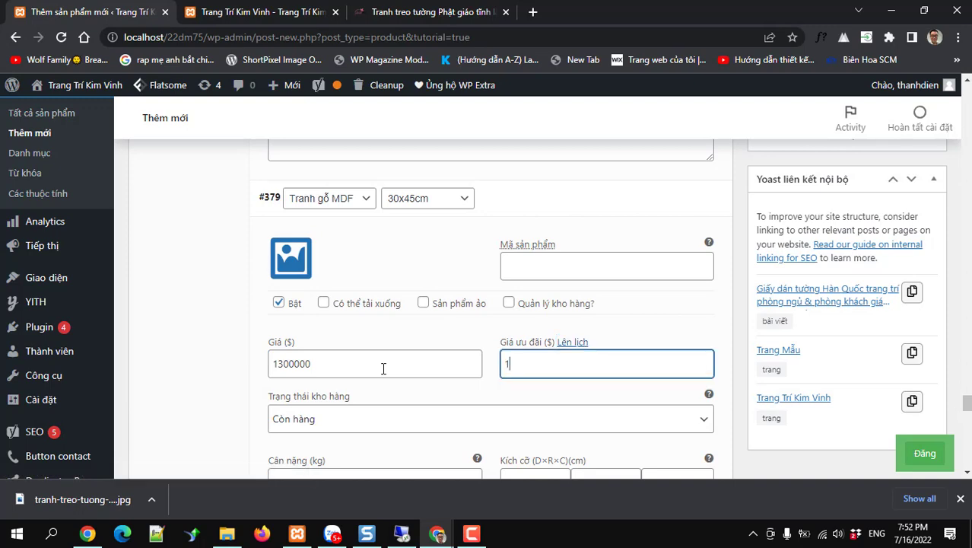
pyautogui.write('2000000')
pyautogui.press('Tab')
# Expand the Tranh gỗ MDF 50x75cm variation and set its regular price to 1400000.
pyautogui.scroll(-4, 384, 368)
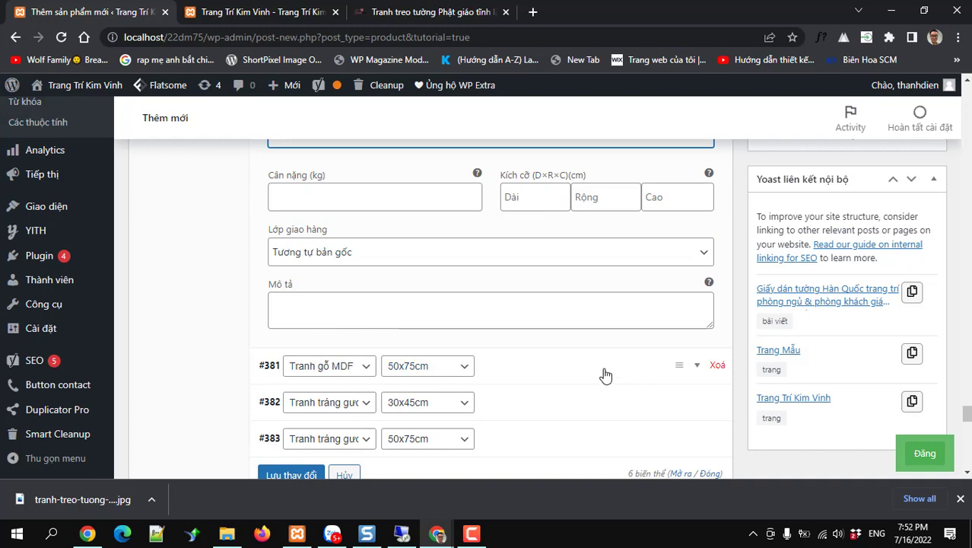
pyautogui.click(695, 371)
pyautogui.scroll(-4, 431, 410)
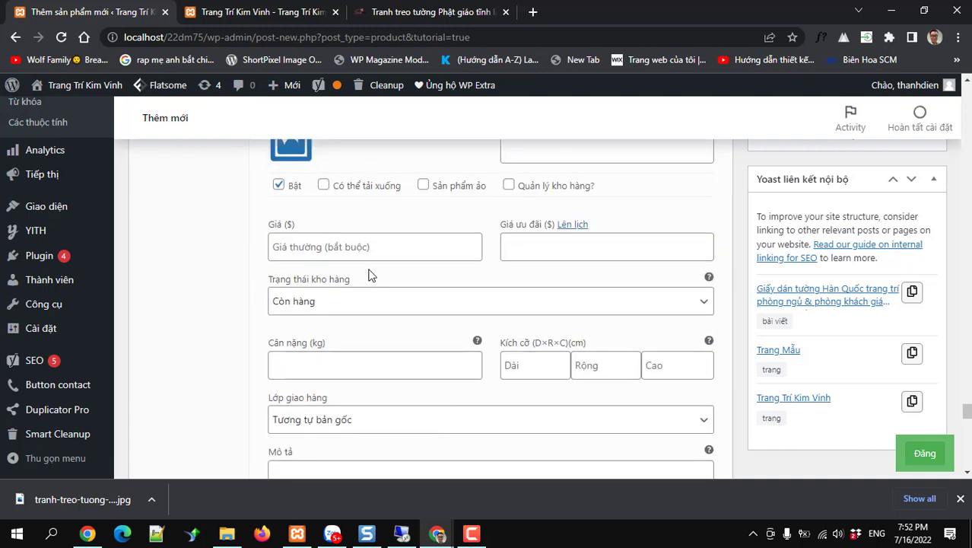
pyautogui.click(361, 248)
pyautogui.write('1')
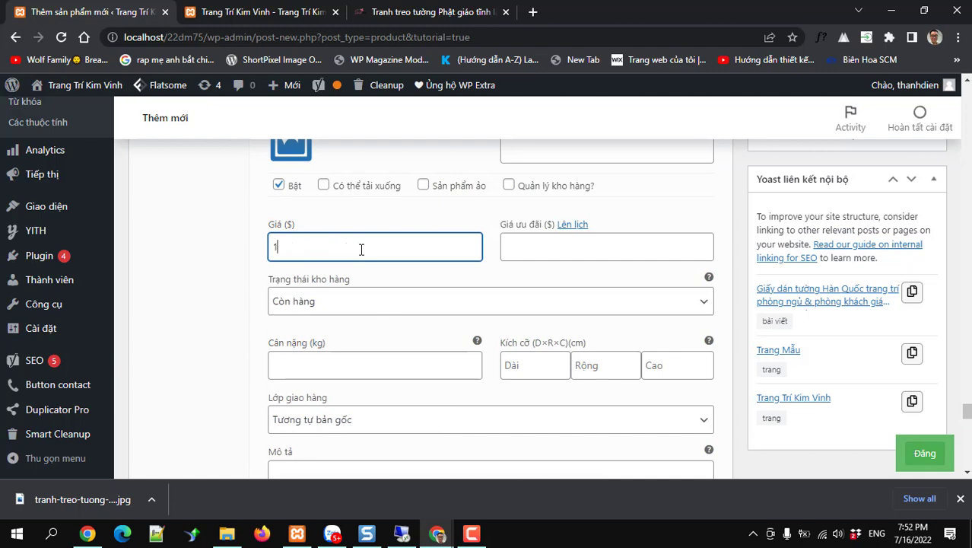
pyautogui.write('4000')
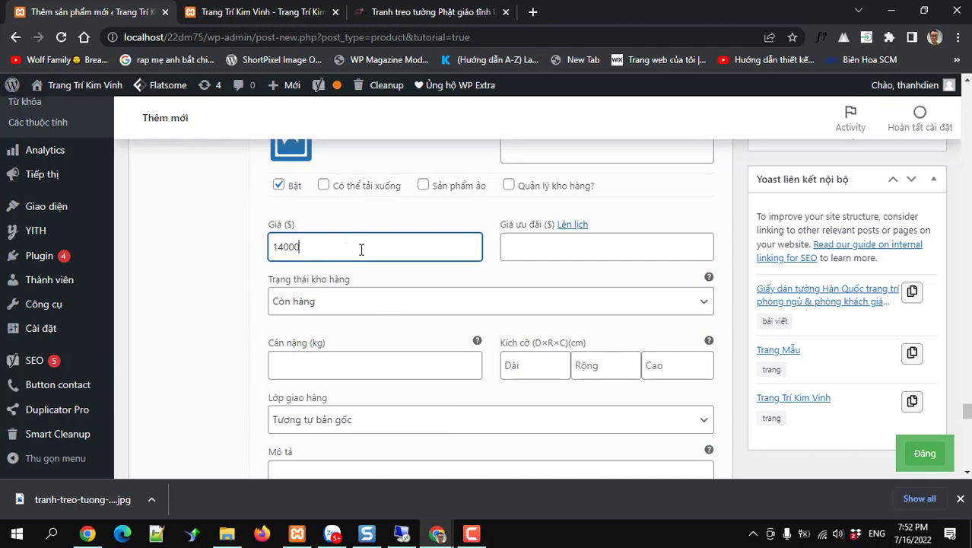
pyautogui.write('00')
# Enter 13500000 as the sale price of the Tranh gỗ MDF 50x75cm variation.
pyautogui.press('Tab')
pyautogui.press('Tab')
pyautogui.write('1')
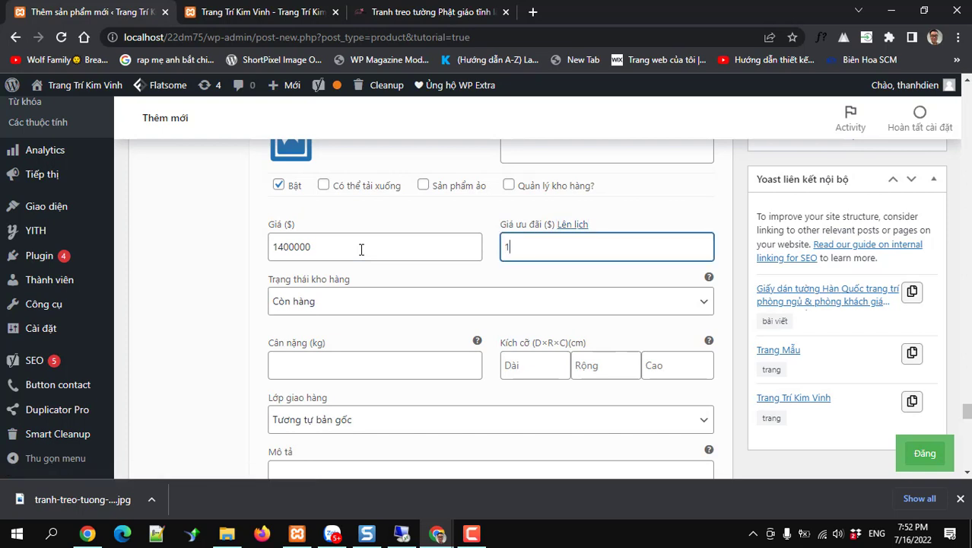
pyautogui.write('35')
pyautogui.write('0')
pyautogui.write('0')
pyautogui.write('000')
# Expand the Tranh tráng gương 30x45cm variation and set its regular price to 1500000.
pyautogui.scroll(-4, 366, 254)
pyautogui.scroll(1, 367, 254)
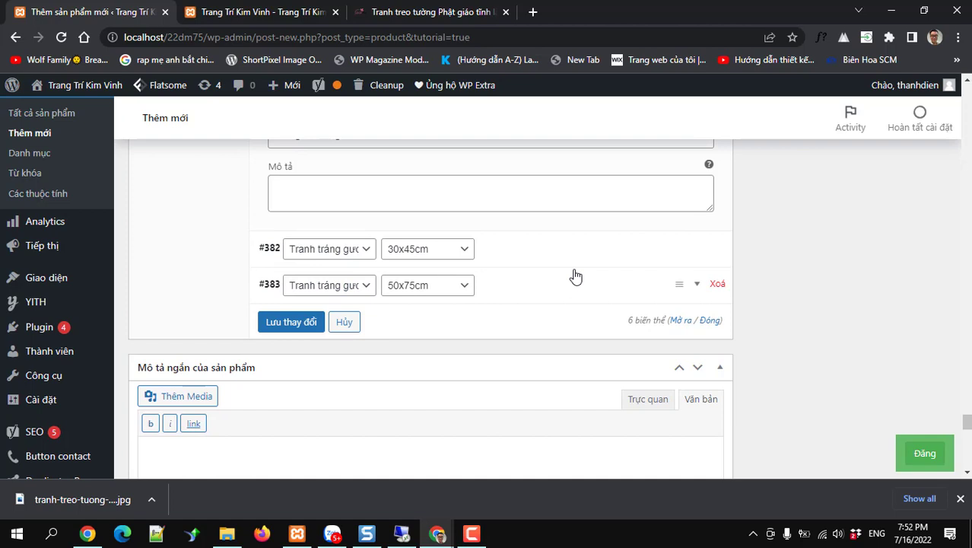
pyautogui.click(695, 259)
pyautogui.scroll(-2, 434, 326)
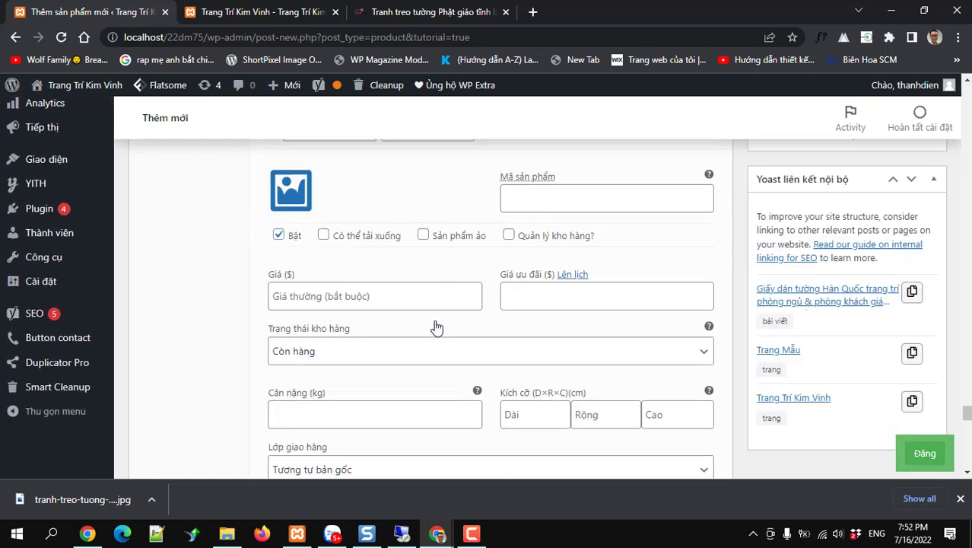
pyautogui.click(355, 273)
pyautogui.write('15')
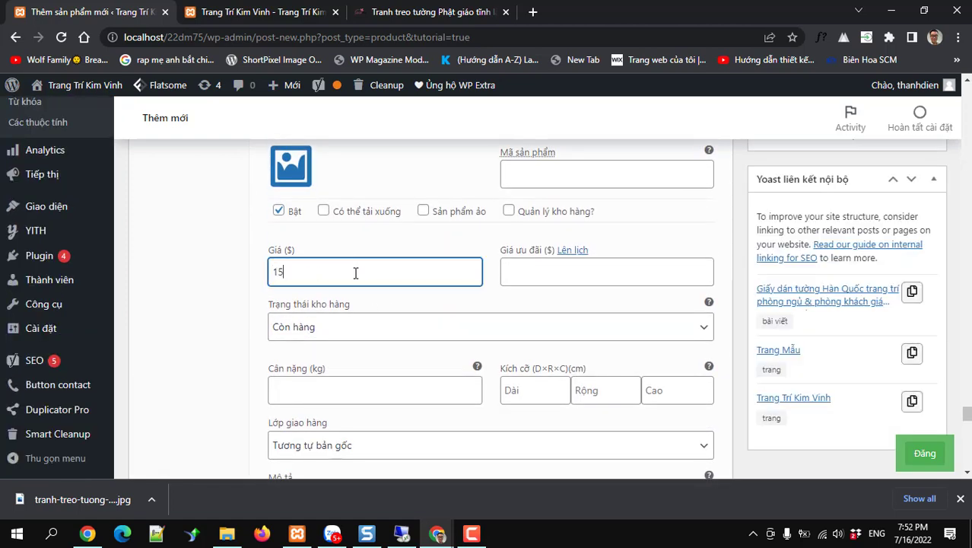
pyautogui.write('0')
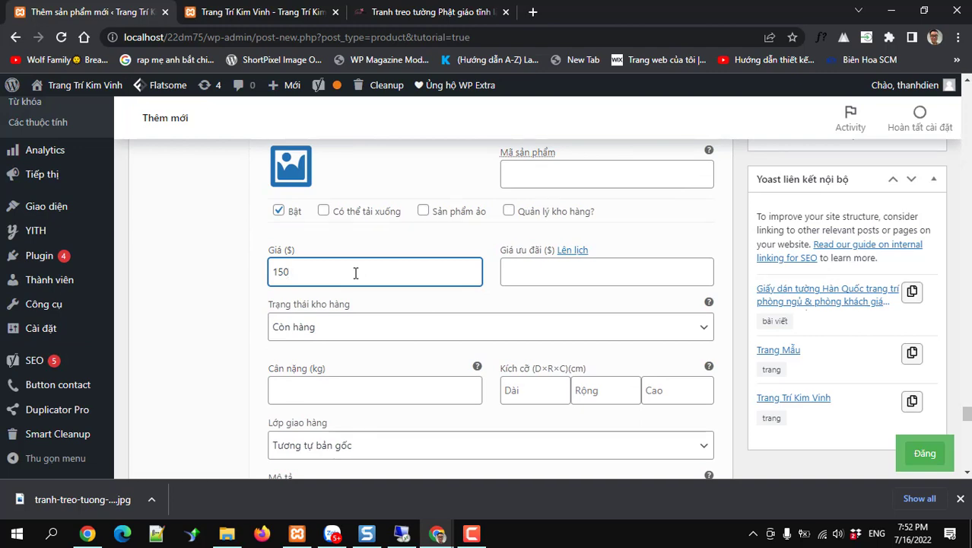
pyautogui.write('0000')
# Set the sale price of the Tranh tráng gương 30x45cm variation to 1400000.
pyautogui.press('Tab')
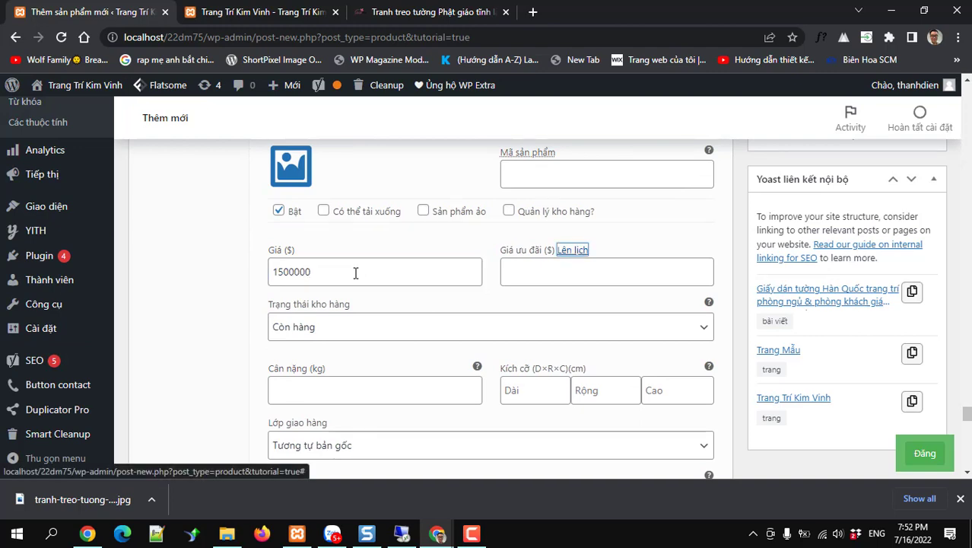
pyautogui.press('Tab')
pyautogui.write('140')
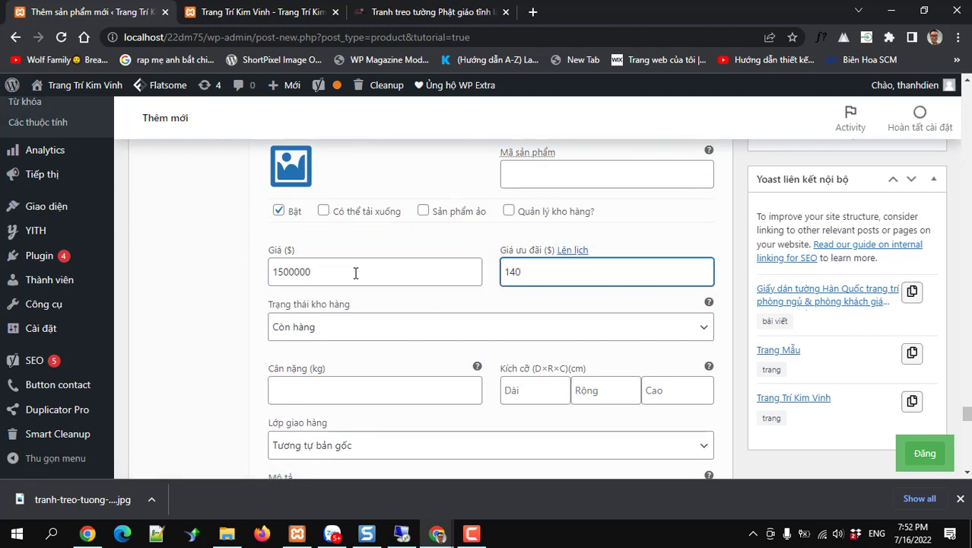
pyautogui.write('0000')
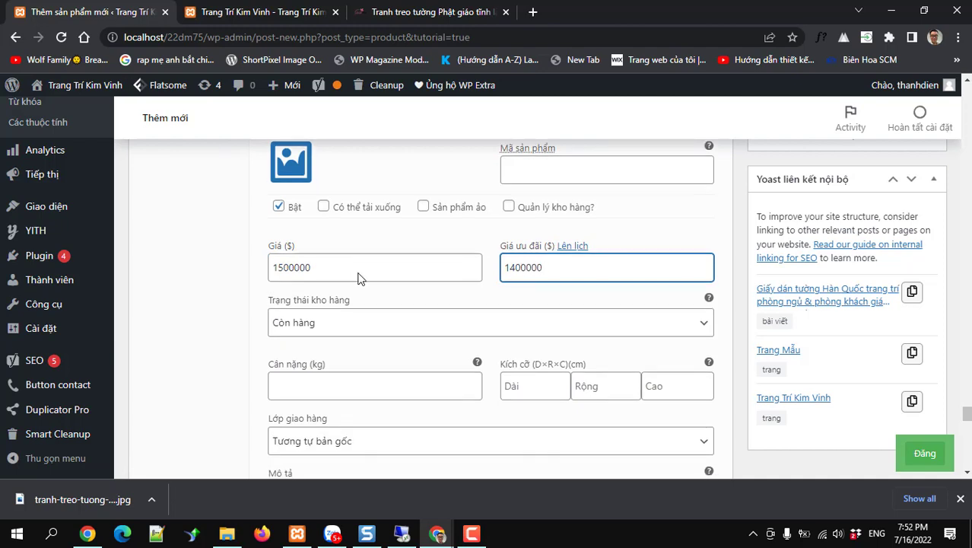
pyautogui.scroll(-3, 357, 281)
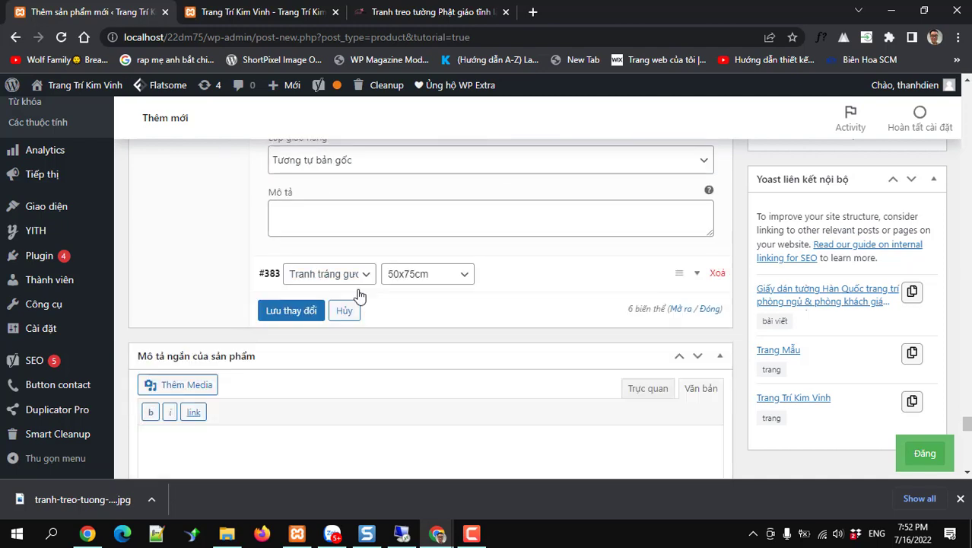
# Set the 50x75cm Tranh tráng gương variation's regular price to 1600000 and its sale price to 1500000.
pyautogui.click(696, 274)
pyautogui.scroll(-1, 319, 366)
pyautogui.click(314, 366)
pyautogui.write('1')
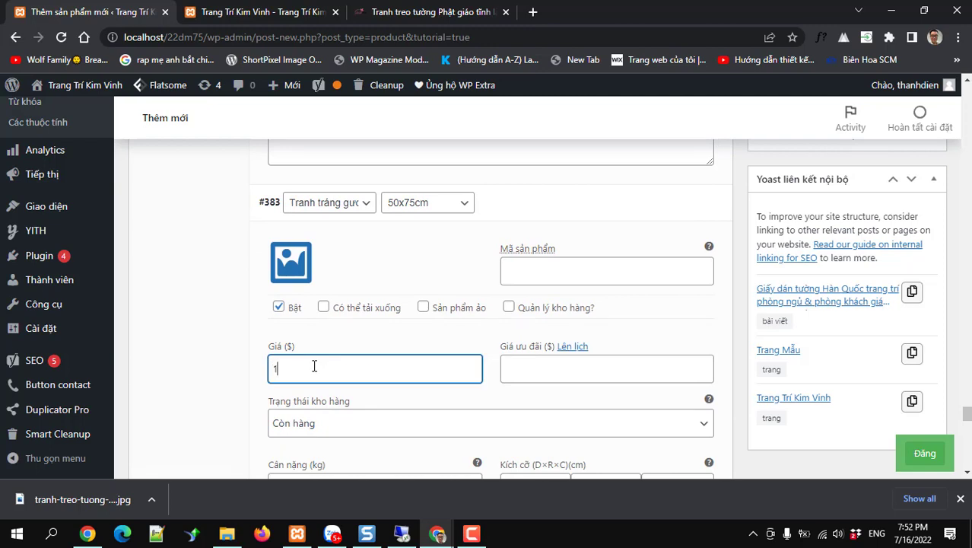
pyautogui.write('600000')
pyautogui.press('Tab')
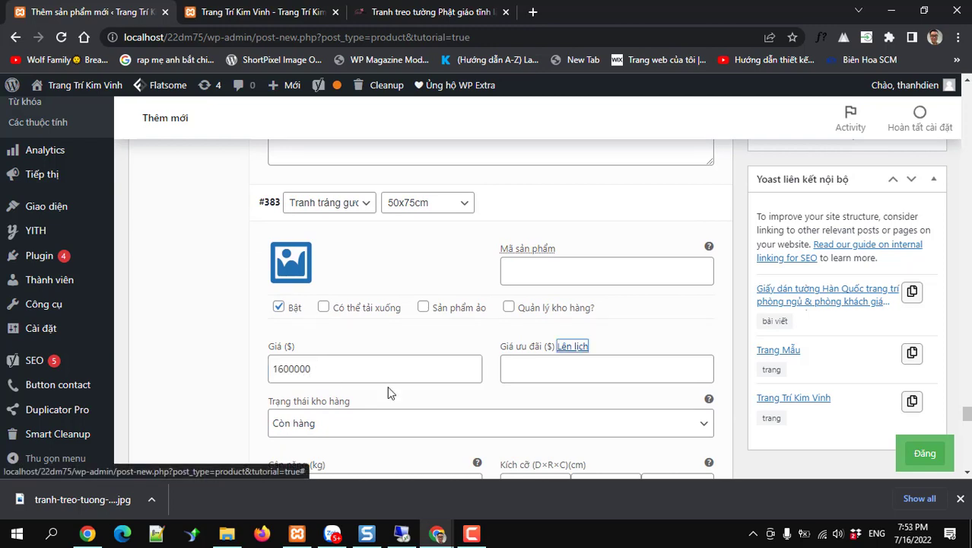
pyautogui.click(517, 368)
pyautogui.write('1500000')
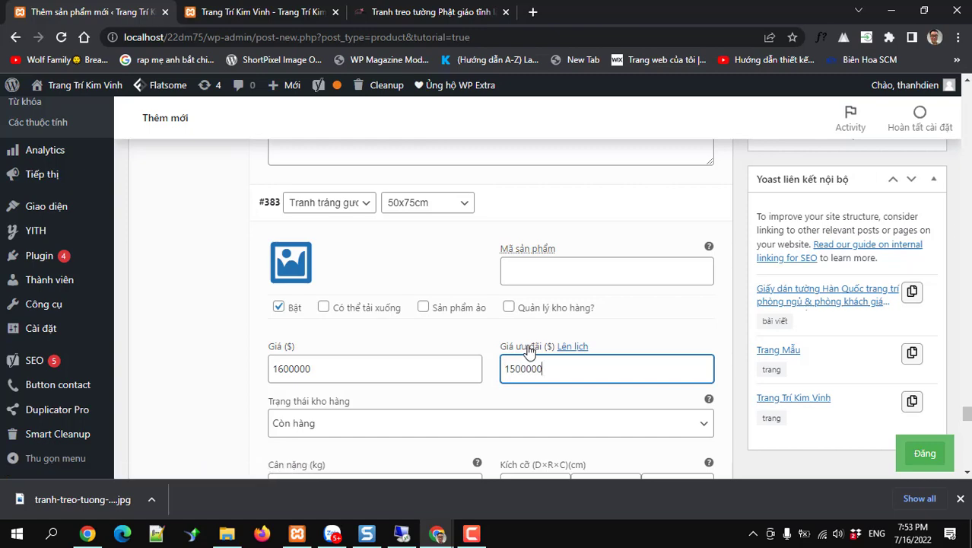
# Review the regular and sale prices entered across all the product's variations.
pyautogui.scroll(-4, 524, 352)
pyautogui.scroll(12, 524, 352)
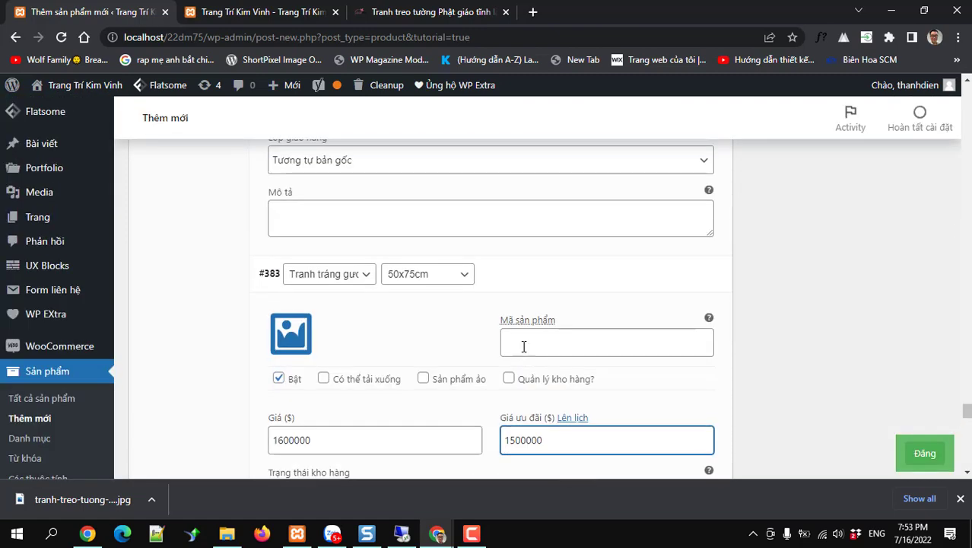
pyautogui.scroll(-2, 545, 347)
pyautogui.scroll(8, 545, 347)
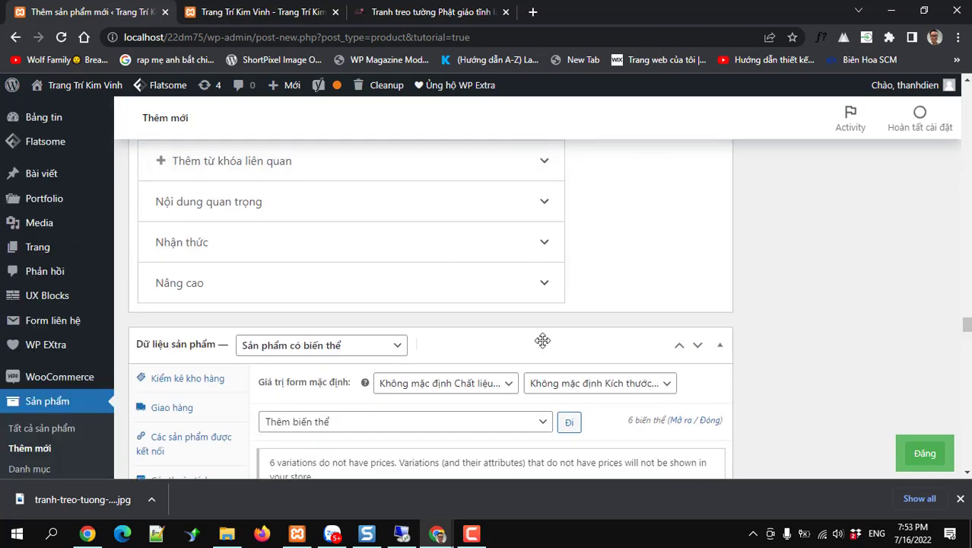
pyautogui.scroll(-8, 545, 347)
pyautogui.scroll(4, 542, 344)
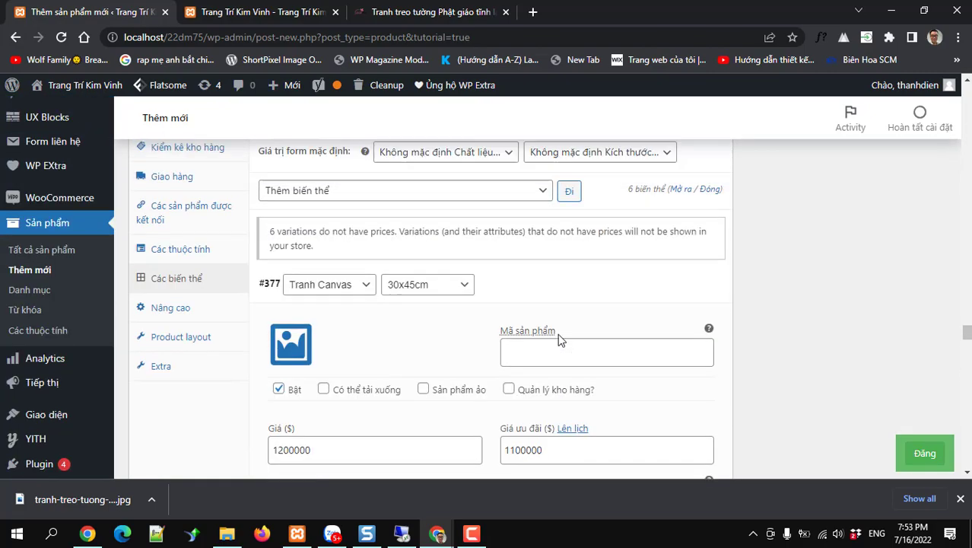
pyautogui.scroll(-2, 636, 344)
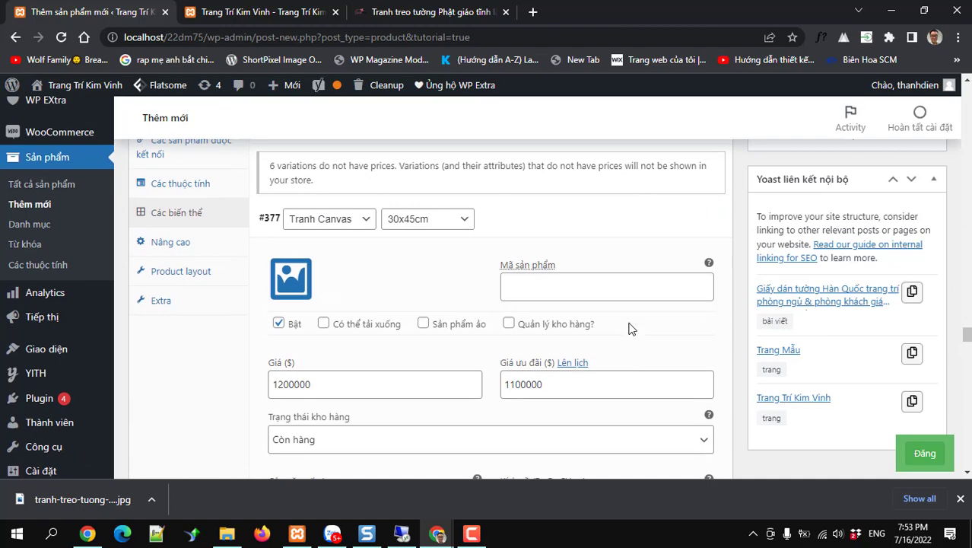
pyautogui.scroll(-2, 669, 320)
pyautogui.scroll(-15, 689, 320)
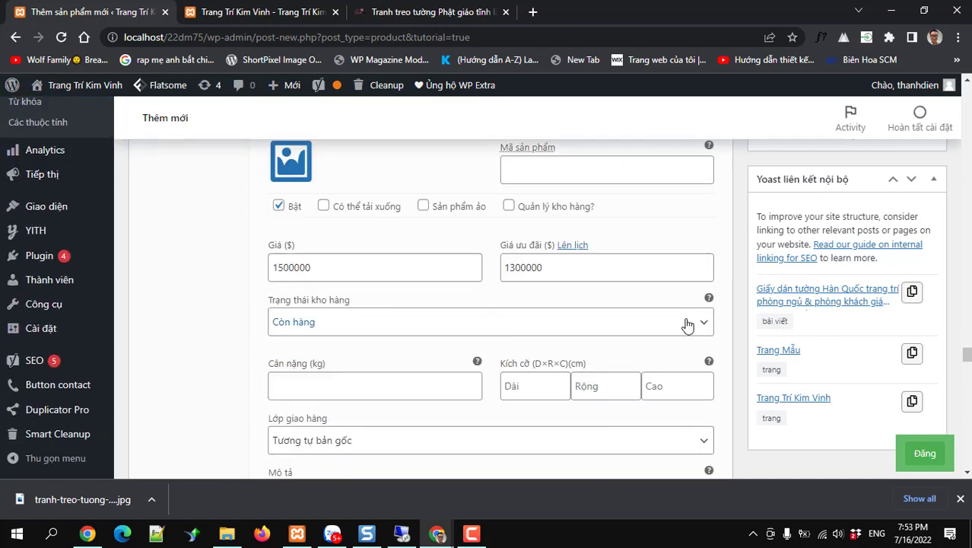
pyautogui.scroll(-12, 659, 333)
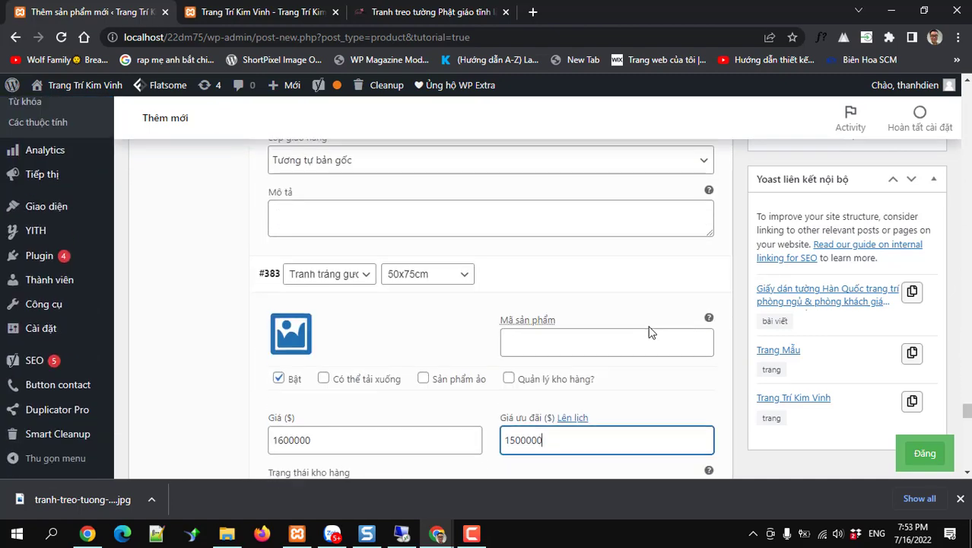
# Save the variation changes and publish the product.
pyautogui.click(306, 158)
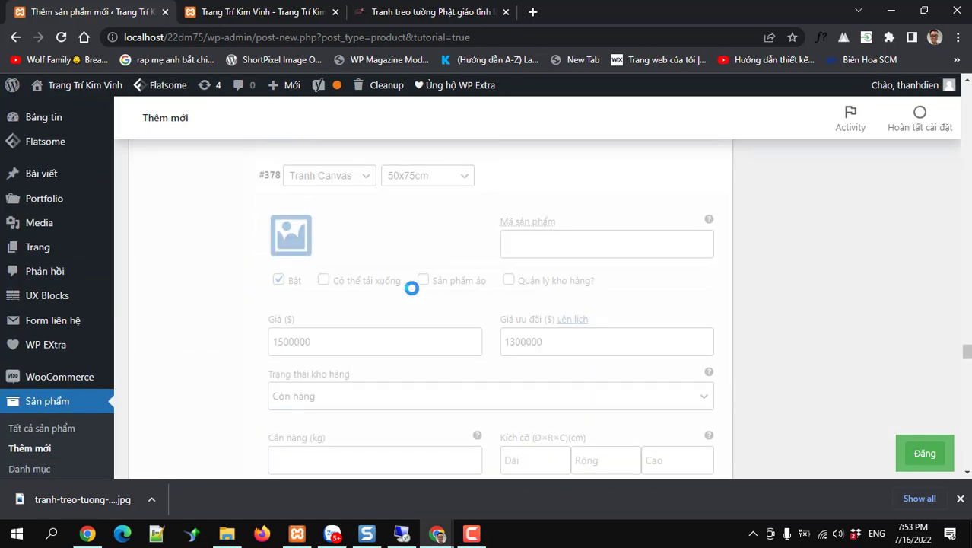
pyautogui.scroll(15, 411, 287)
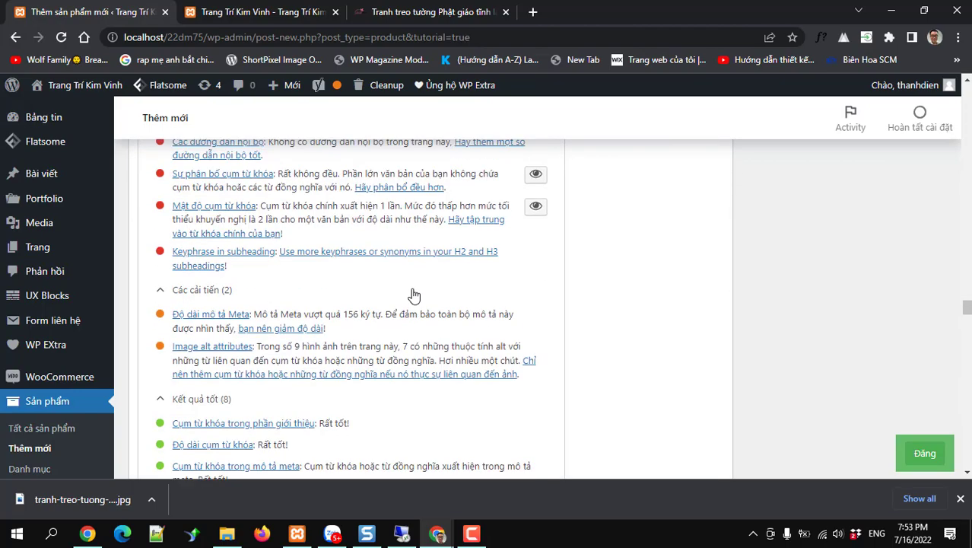
pyautogui.moveTo(965, 270); pyautogui.dragTo(969, 124)
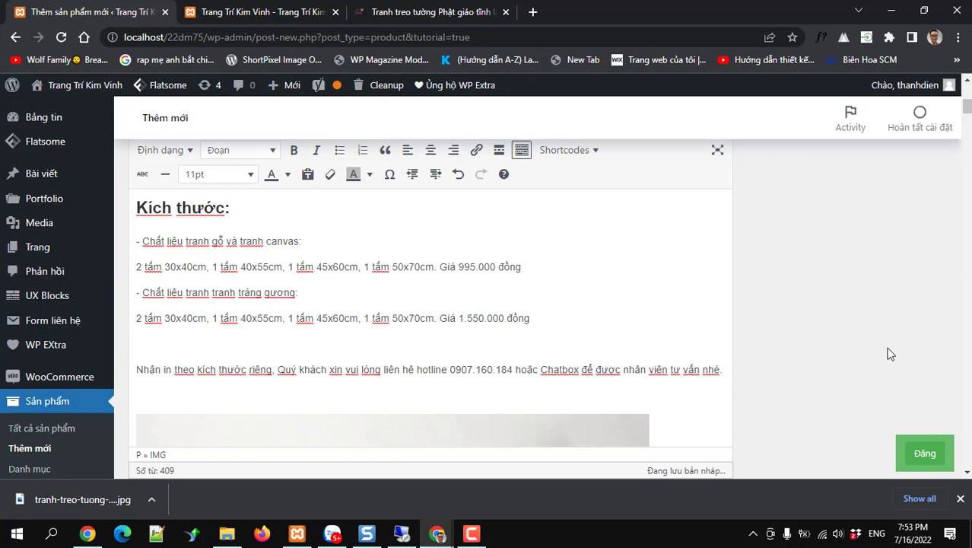
pyautogui.scroll(5, 889, 352)
pyautogui.scroll(-8, 889, 352)
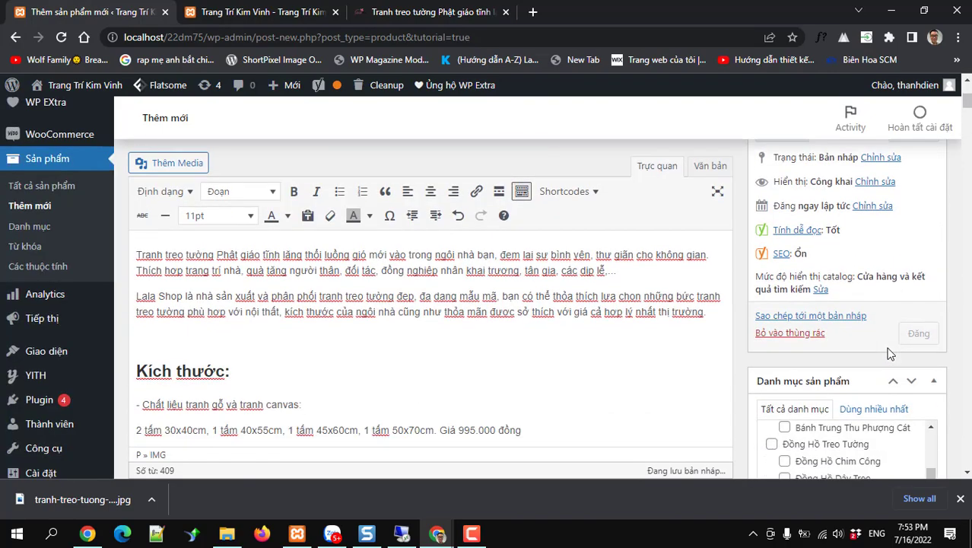
pyautogui.scroll(-5, 888, 354)
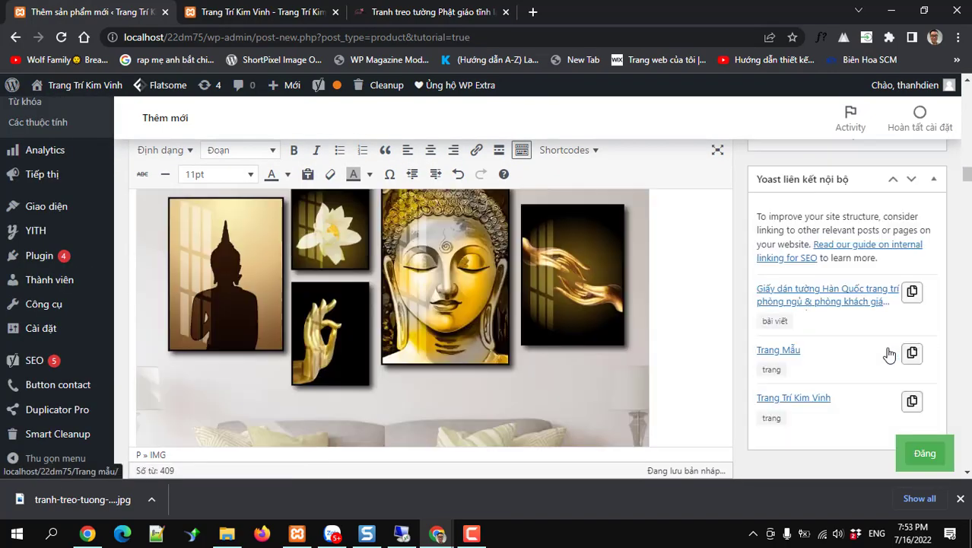
pyautogui.click(919, 460)
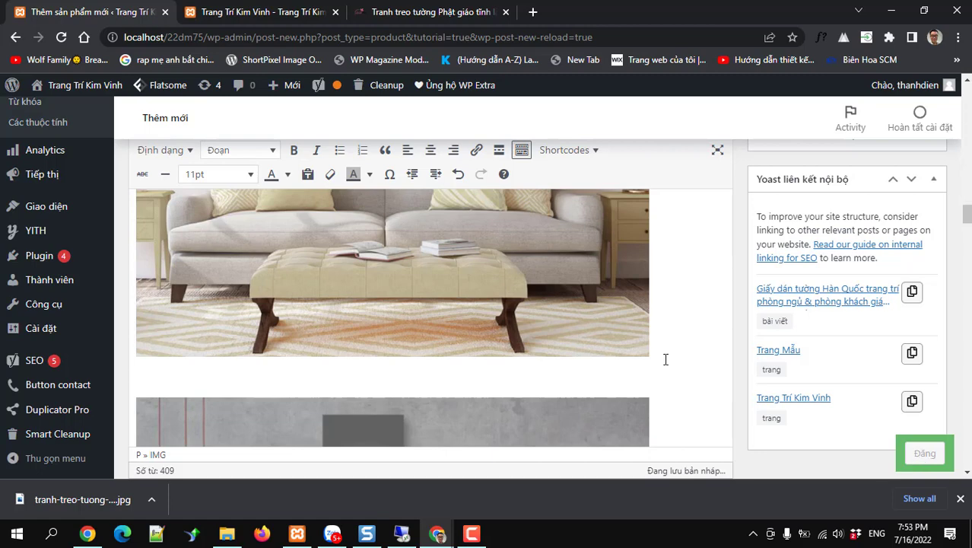
# Open the product's permalink in a new browser tab and view the product page.
pyautogui.scroll(10, 666, 360)
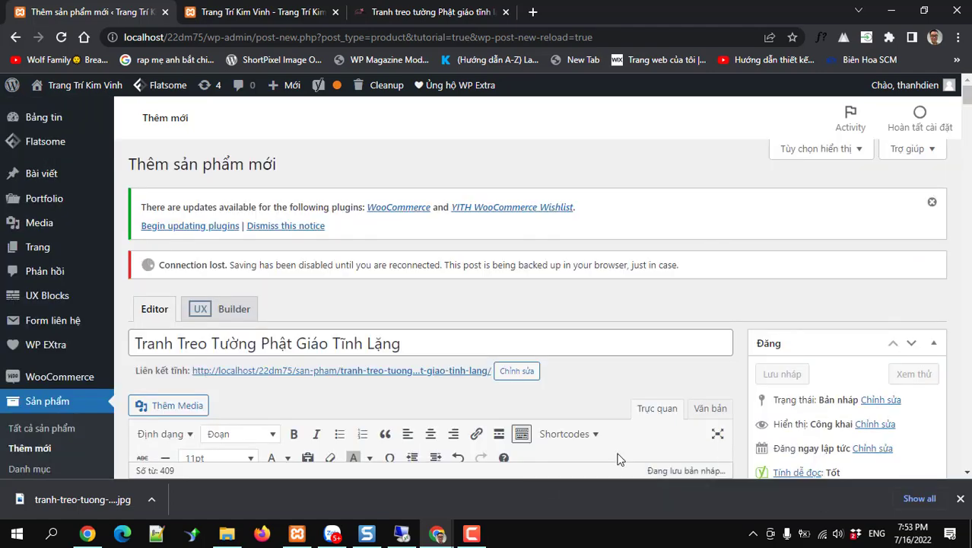
pyautogui.rightClick(433, 372)
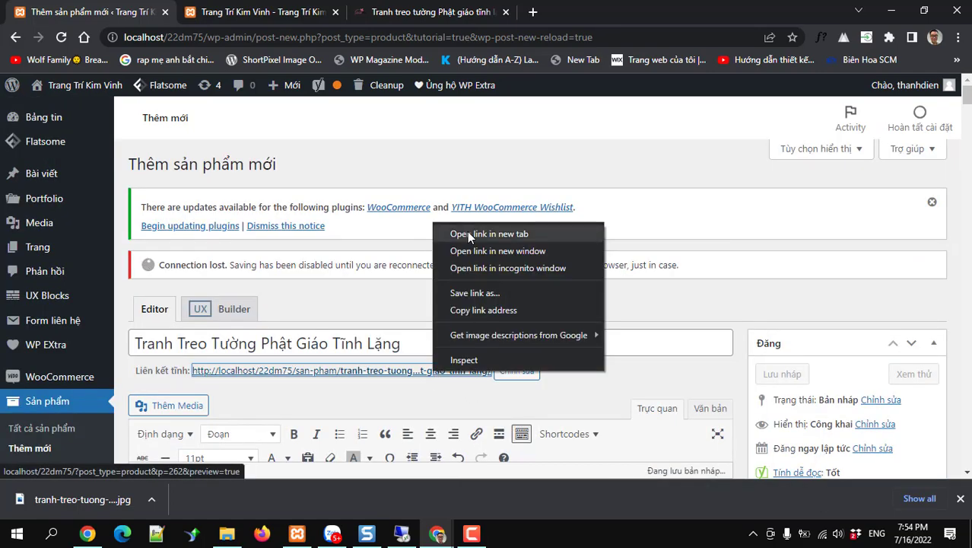
pyautogui.click(468, 234)
pyautogui.click(265, 9)
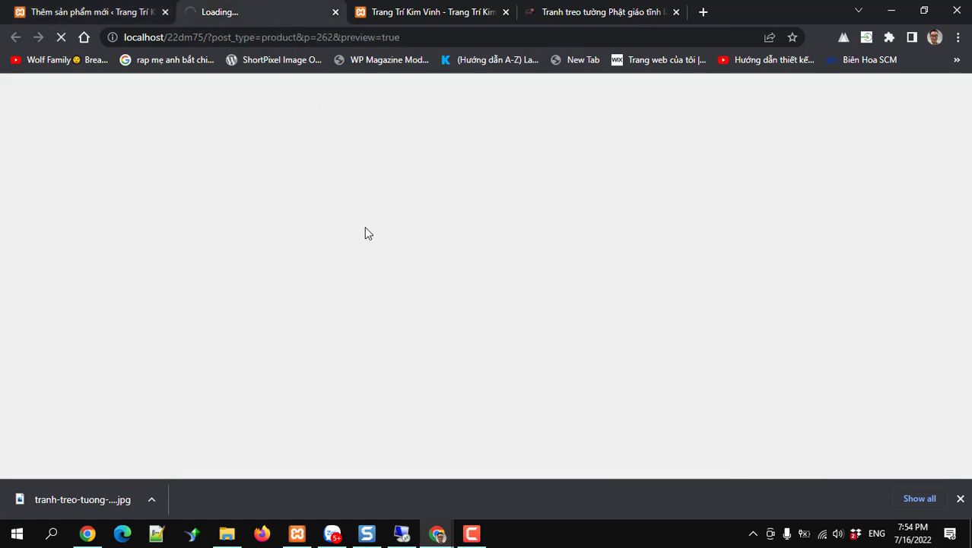
pyautogui.click(96, 13)
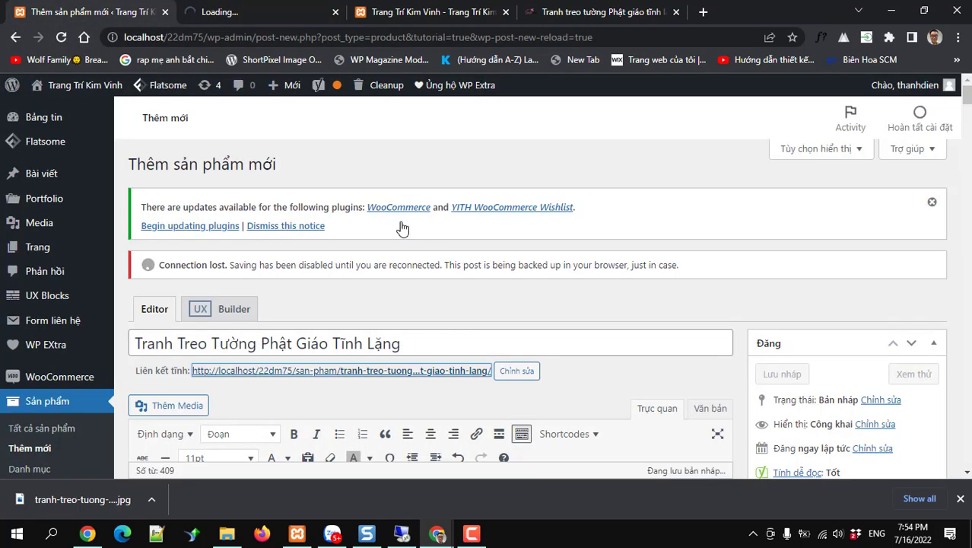
pyautogui.click(247, 14)
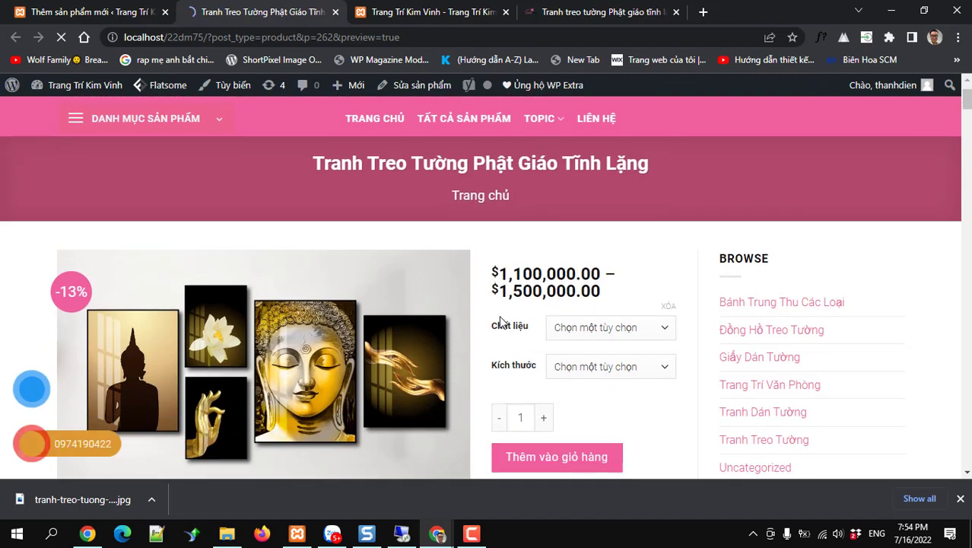
# Choose material Tranh Canvas and size 30x45cm on the product page to check that variation's price.
pyautogui.scroll(-2, 499, 316)
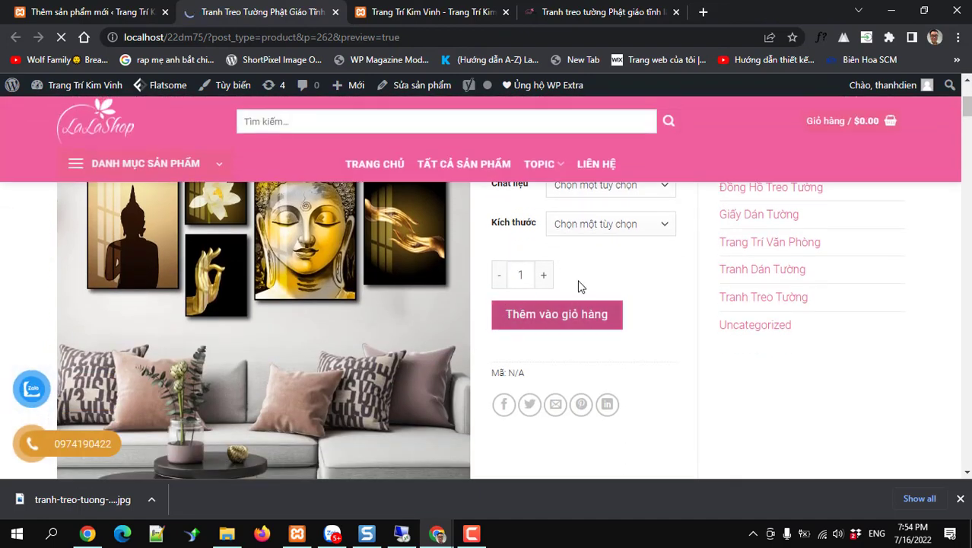
pyautogui.scroll(1, 578, 286)
pyautogui.click(565, 257)
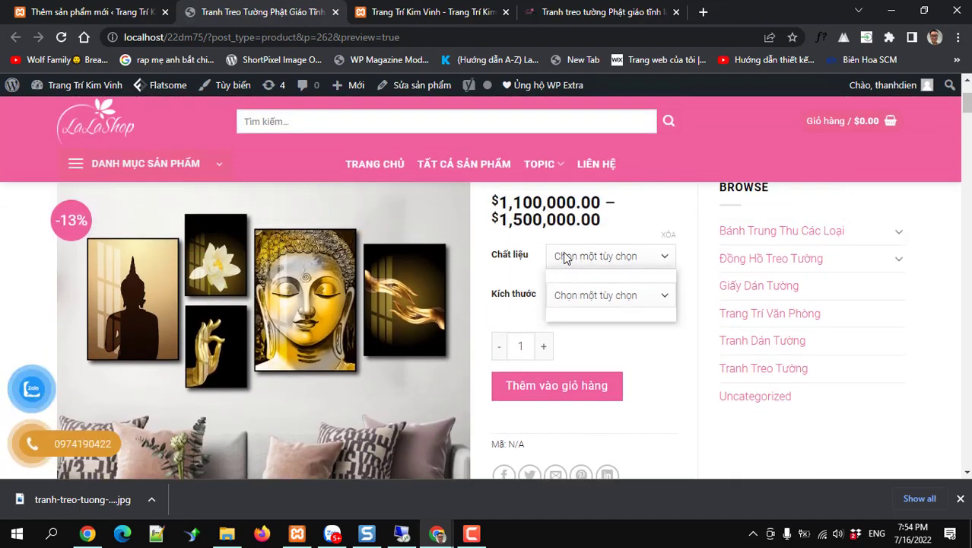
pyautogui.click(576, 291)
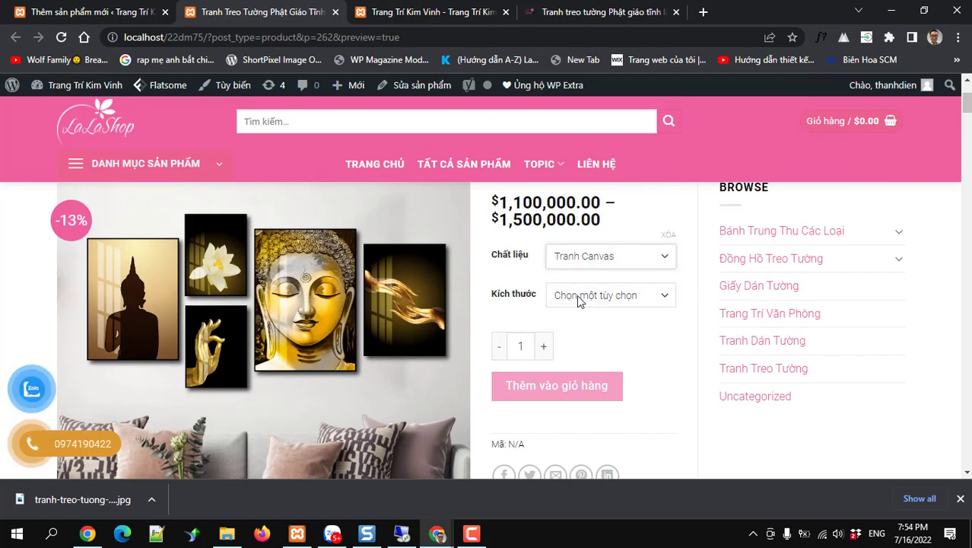
pyautogui.click(580, 296)
pyautogui.click(576, 327)
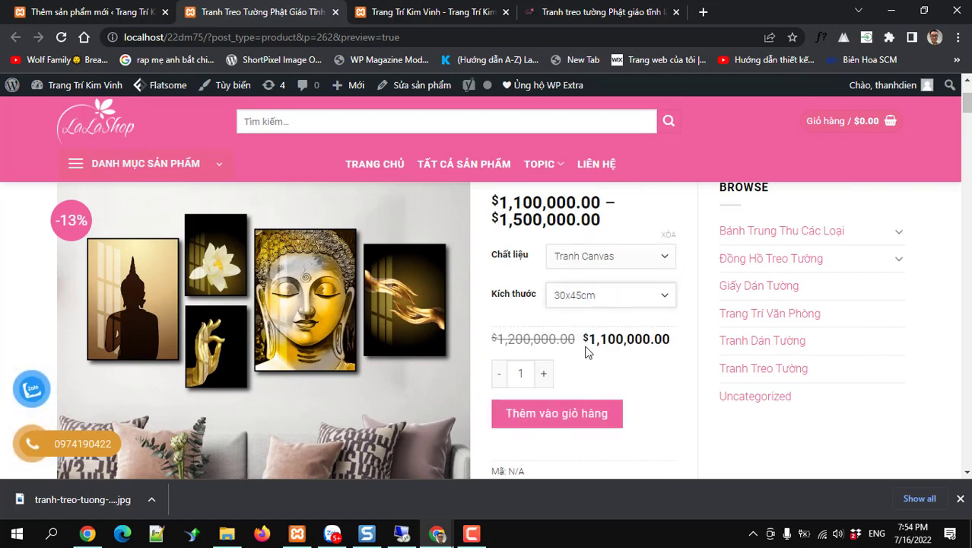
# Switch the material to Tranh gỗ MDF for the 30x45cm size and check the variation's price.
pyautogui.click(573, 296)
pyautogui.click(572, 294)
pyautogui.click(572, 268)
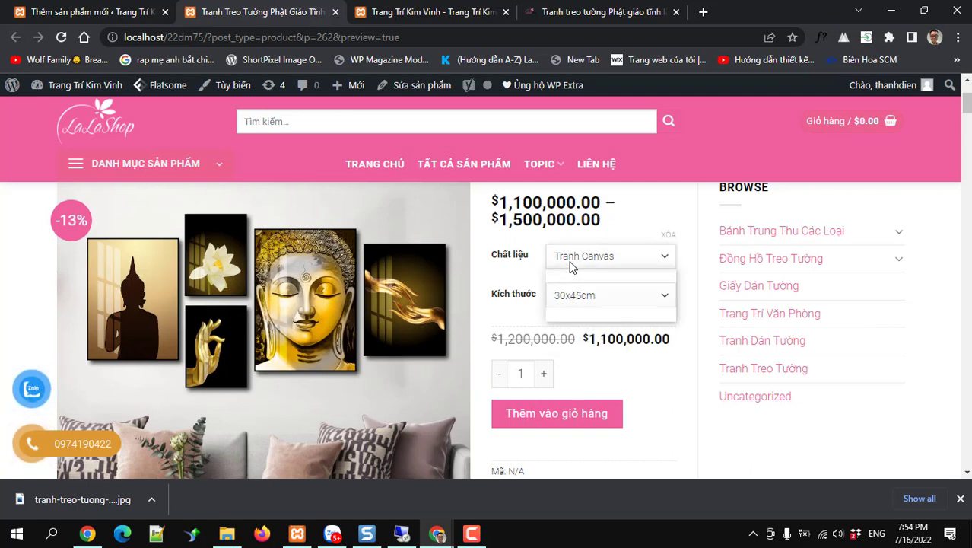
pyautogui.click(575, 308)
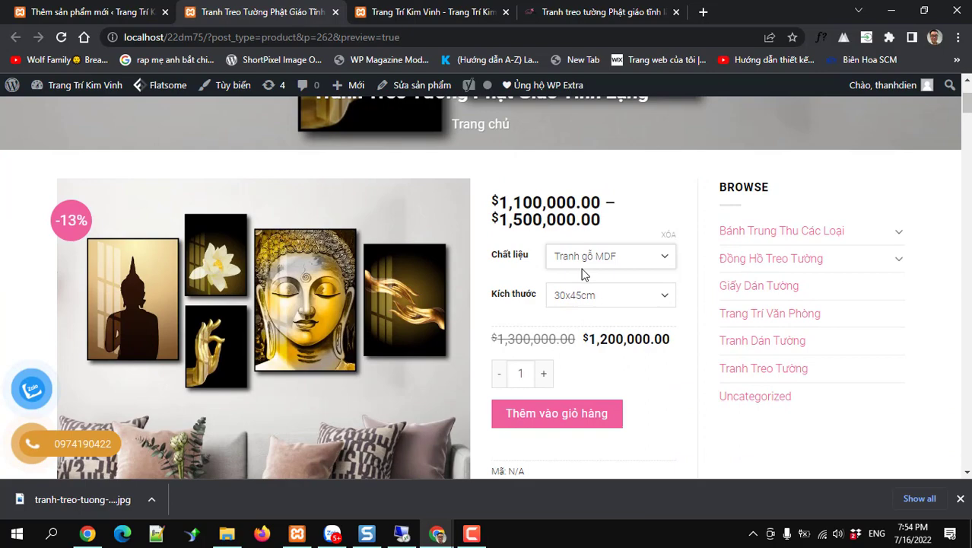
pyautogui.click(583, 274)
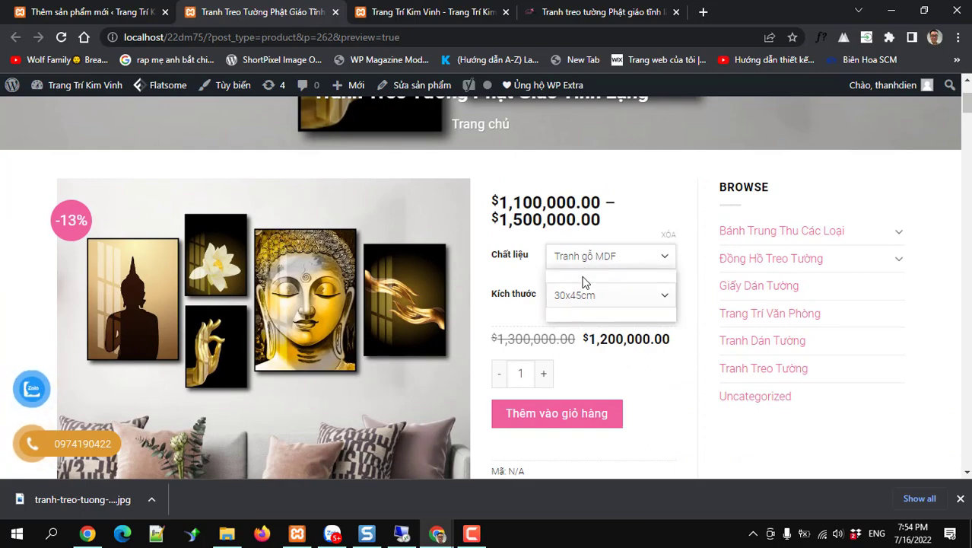
pyautogui.click(582, 312)
# Examine the product page's description text, size information and images.
pyautogui.scroll(-4, 576, 322)
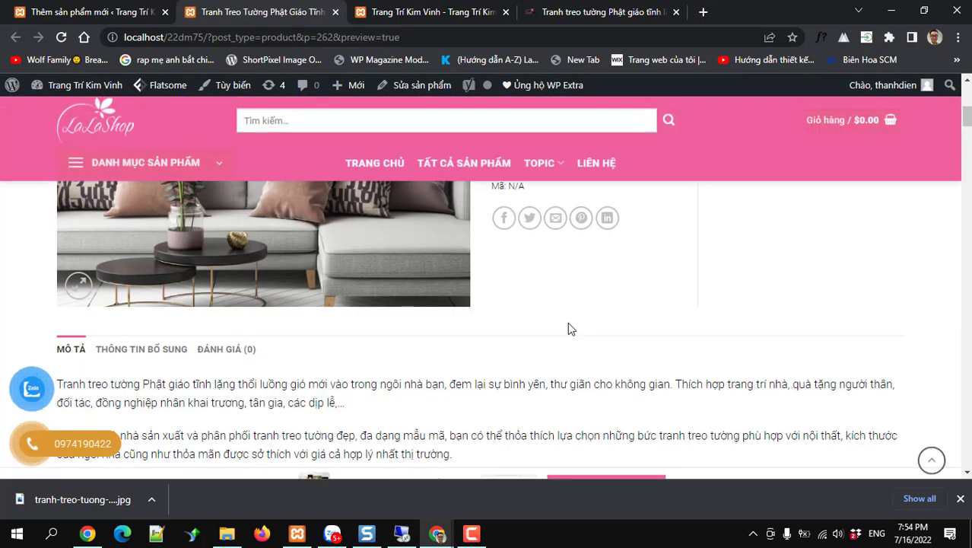
pyautogui.scroll(-10, 576, 322)
pyautogui.scroll(6, 563, 327)
pyautogui.scroll(4, 544, 333)
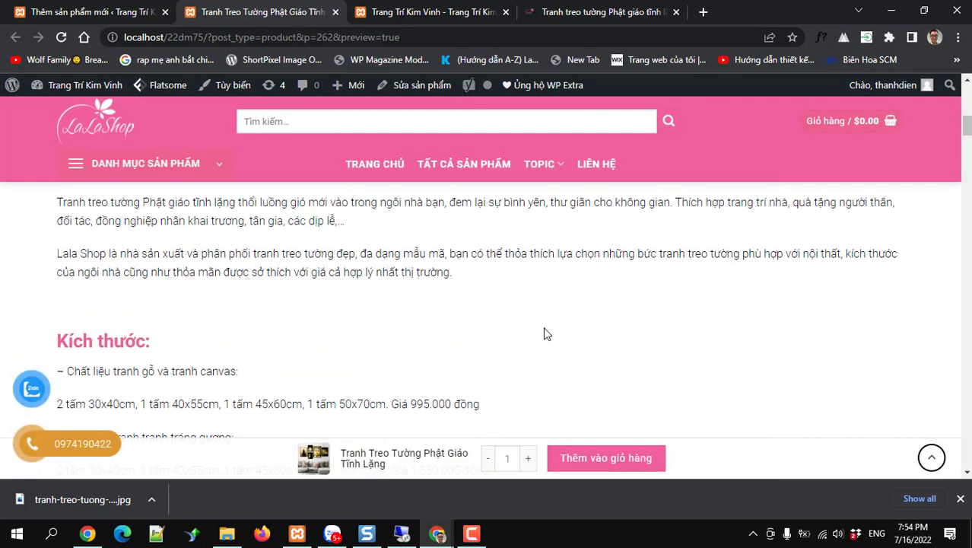
pyautogui.scroll(-2, 544, 333)
pyautogui.scroll(-12, 544, 333)
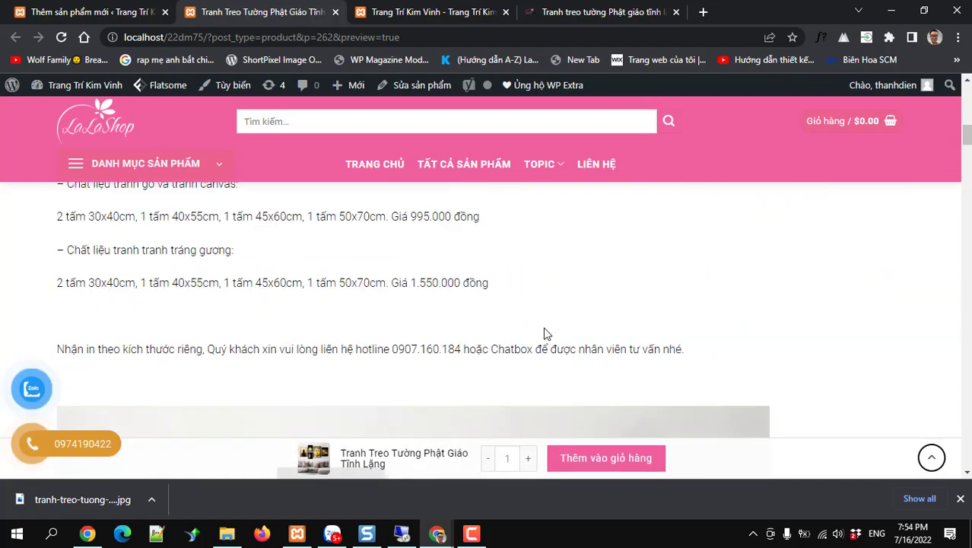
pyautogui.scroll(-15, 544, 333)
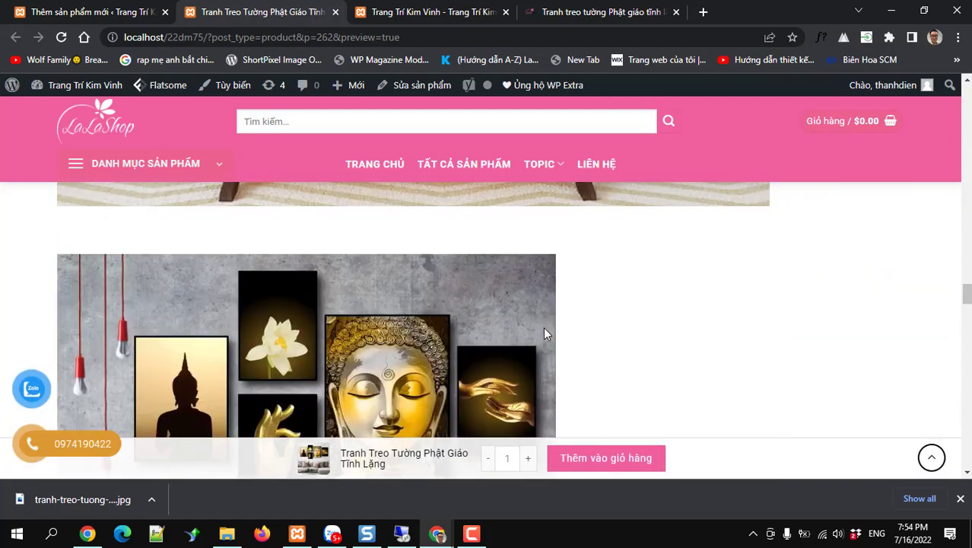
pyautogui.scroll(10, 544, 333)
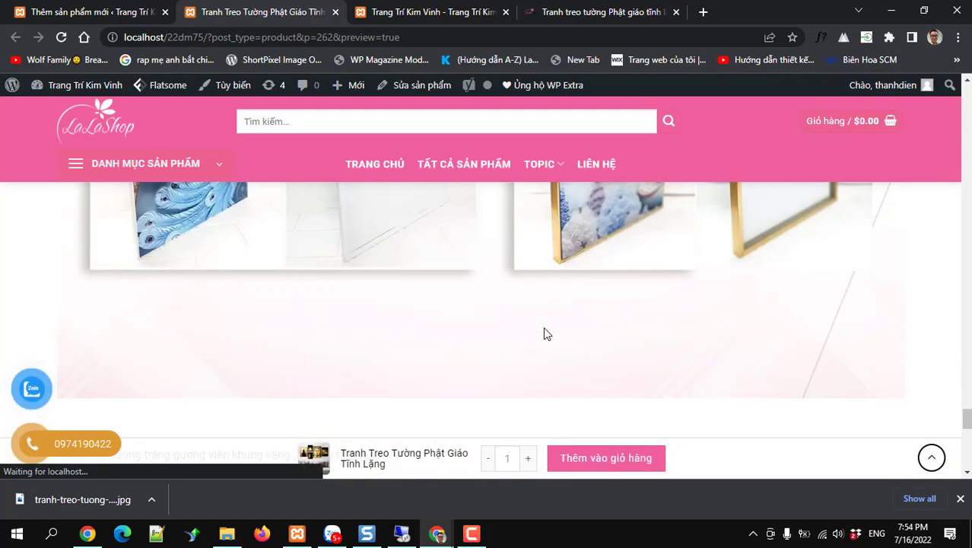
# Highlight the price range text above the material and size options on the product page.
pyautogui.scroll(10, 606, 251)
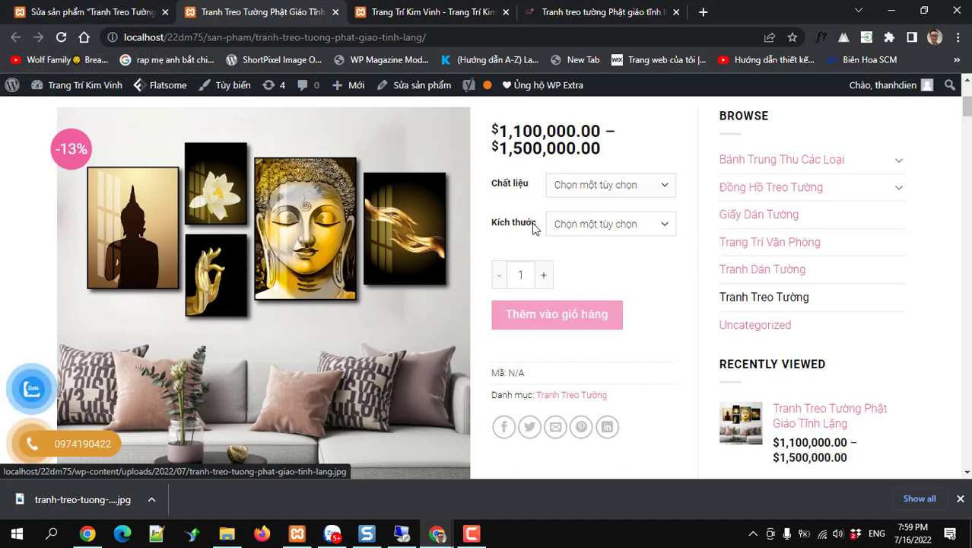
pyautogui.scroll(1, 531, 222)
pyautogui.moveTo(500, 203); pyautogui.dragTo(591, 202)
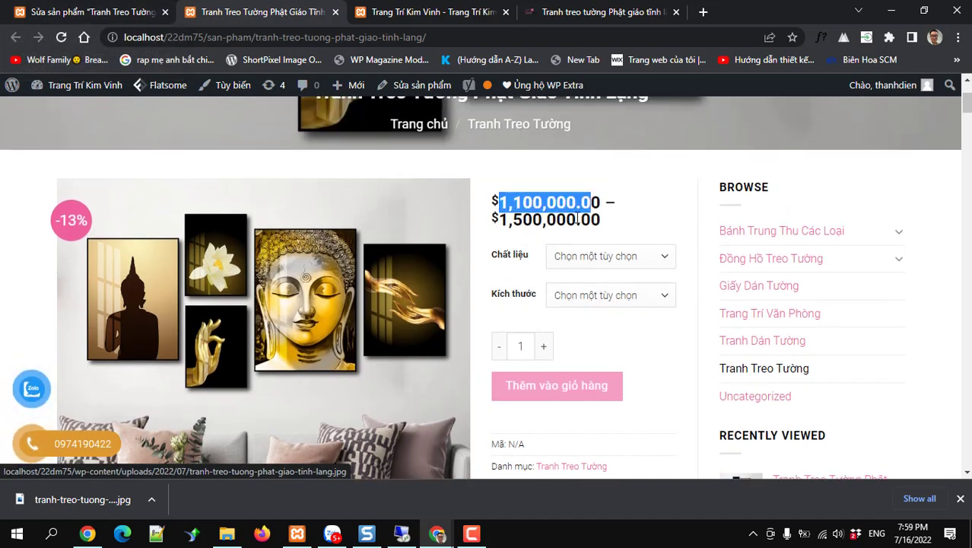
pyautogui.tripleClick(492, 199)
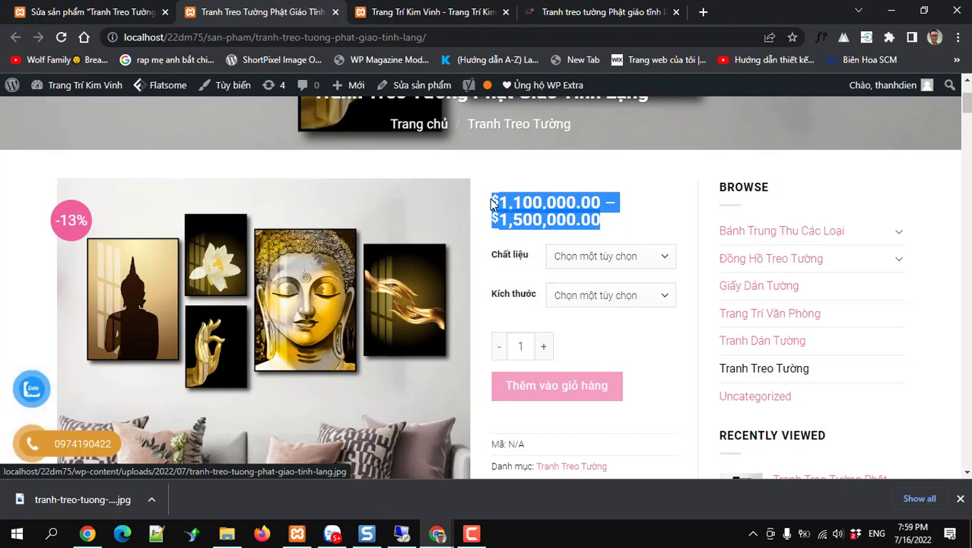
# Return to the product editing tab and open the WooCommerce settings.
pyautogui.click(84, 11)
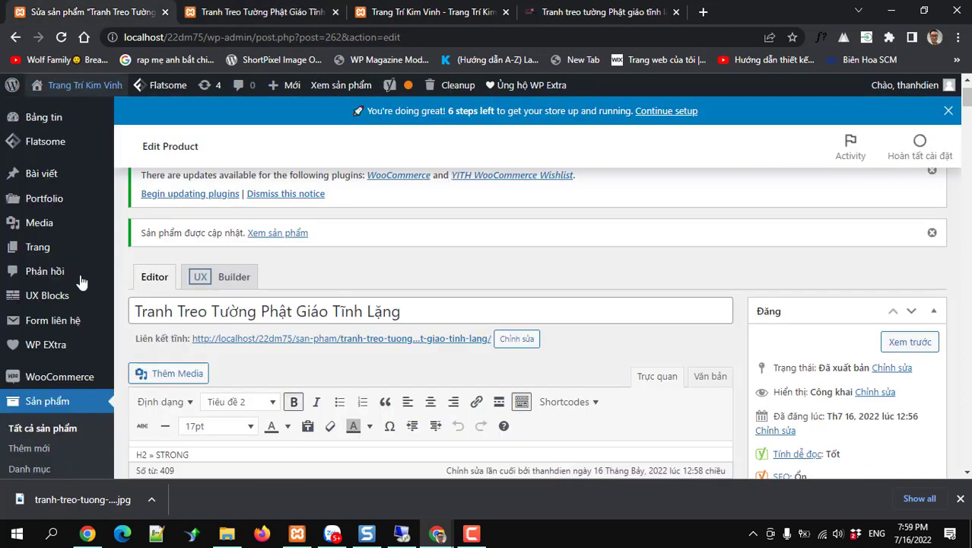
pyautogui.scroll(-3, 81, 282)
pyautogui.moveTo(63, 174)
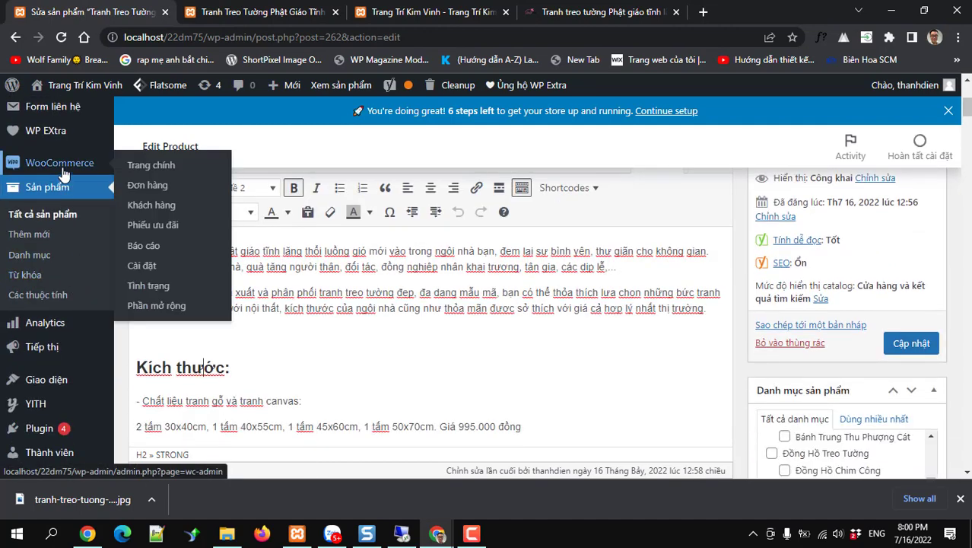
pyautogui.click(146, 270)
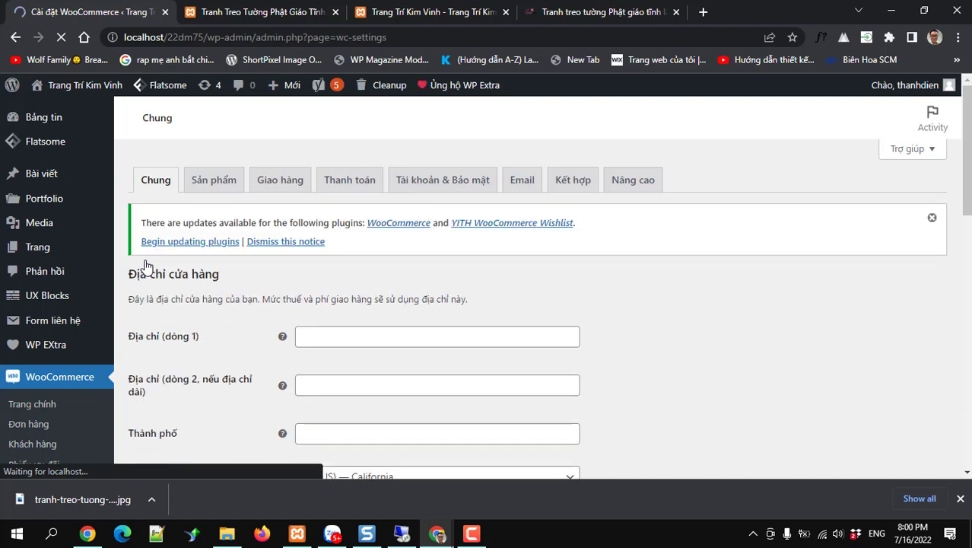
# Fill in the store address with a saved postal address and set the store's country to Việt Nam.
pyautogui.click(375, 336)
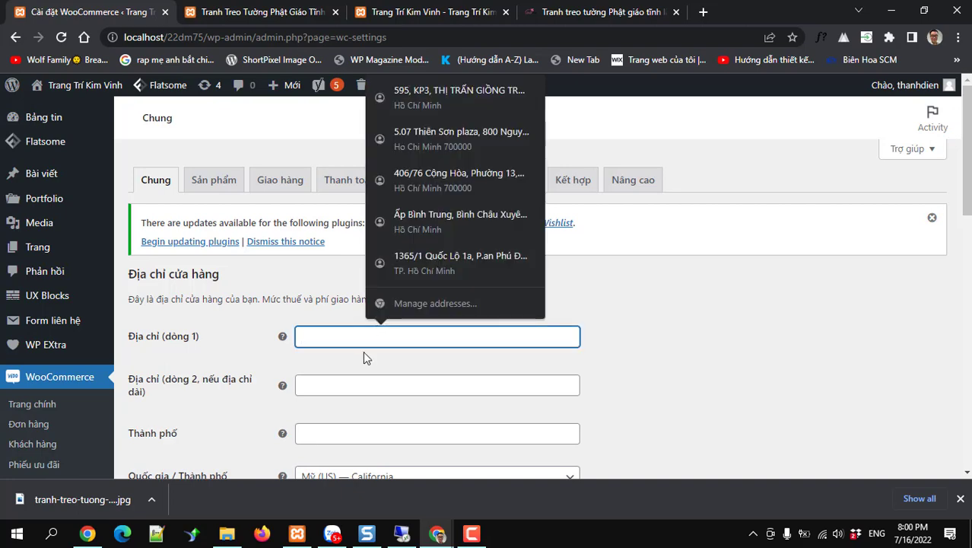
pyautogui.click(415, 141)
pyautogui.scroll(-2, 430, 328)
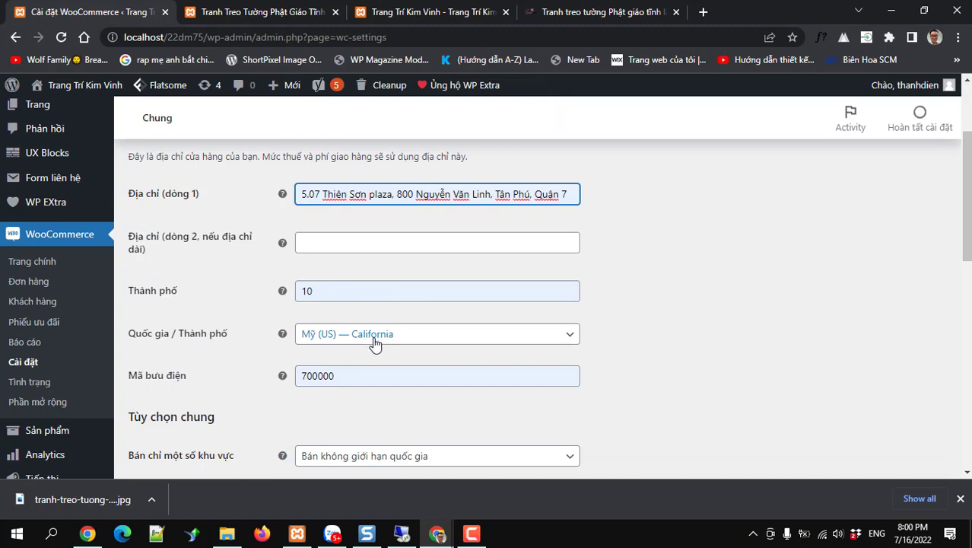
pyautogui.click(563, 342)
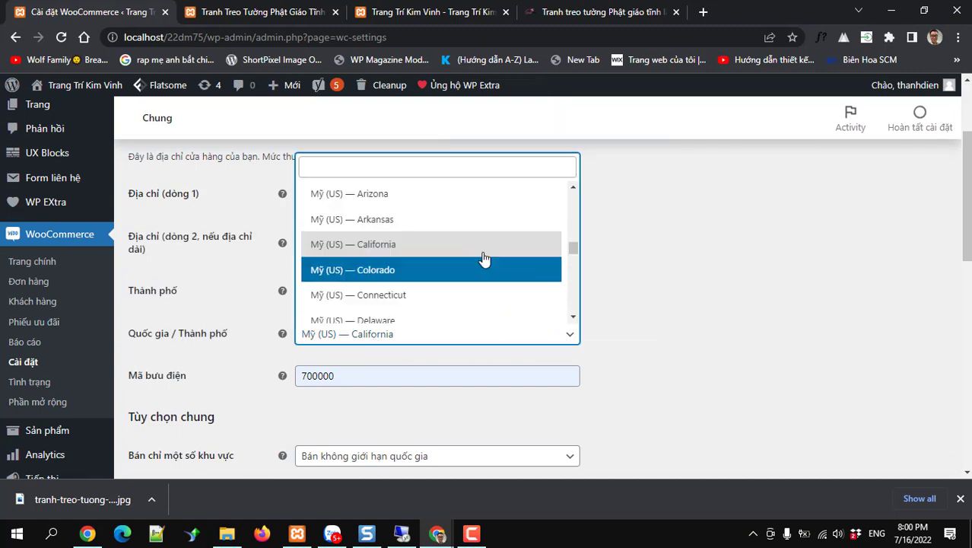
pyautogui.scroll(-15, 498, 251)
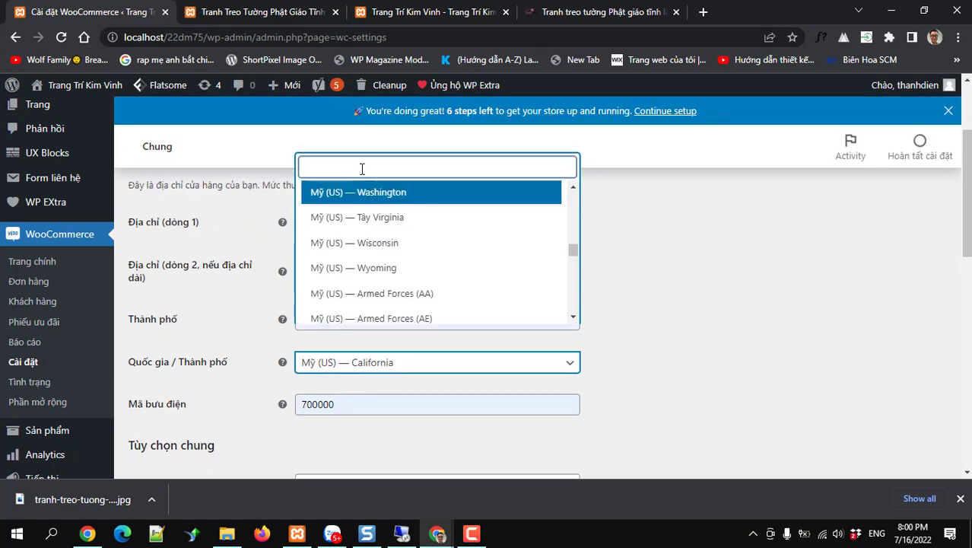
pyautogui.write('viet')
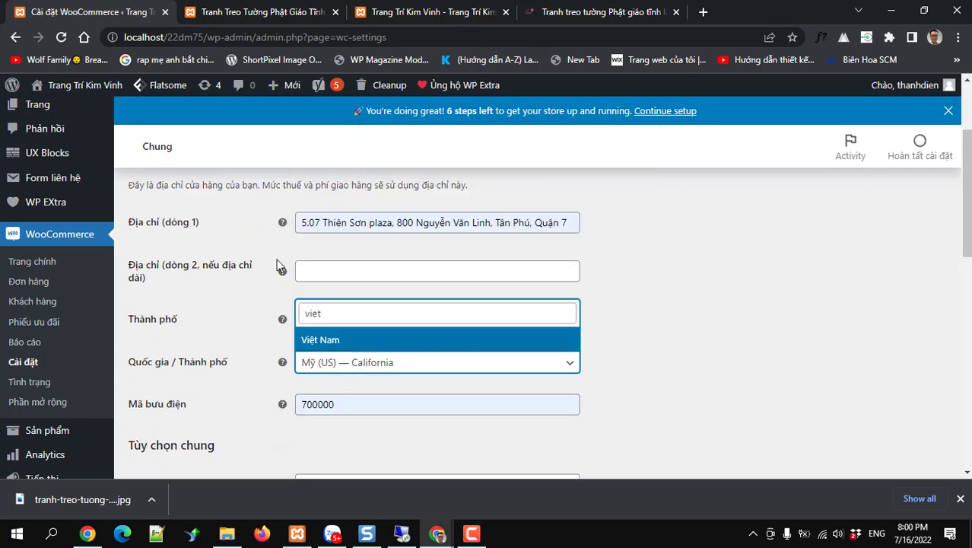
pyautogui.click(328, 342)
# Limit the shipping locations to specific countries (Chỉ giao hàng tới một số quốc gia cụ thể) and choose Việt Nam.
pyautogui.scroll(-2, 350, 332)
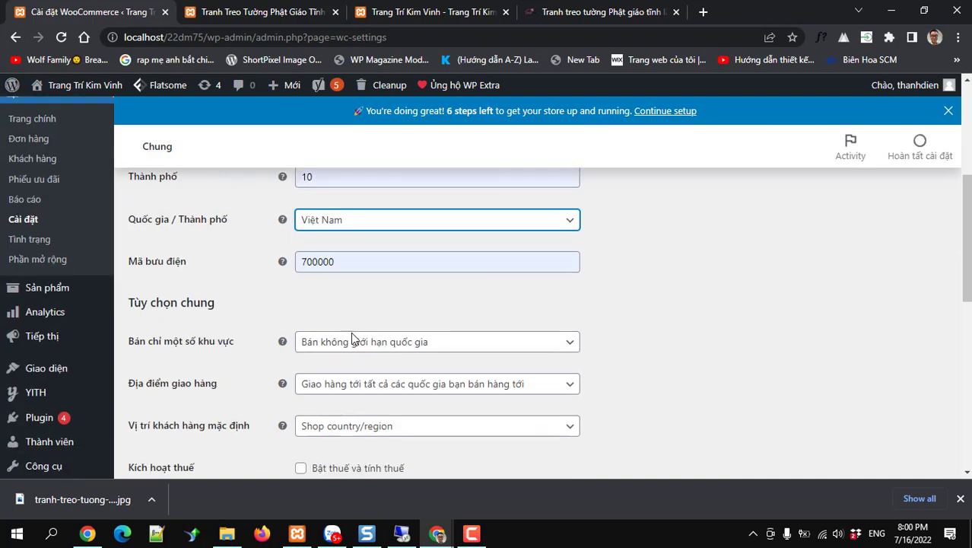
pyautogui.scroll(-3, 342, 304)
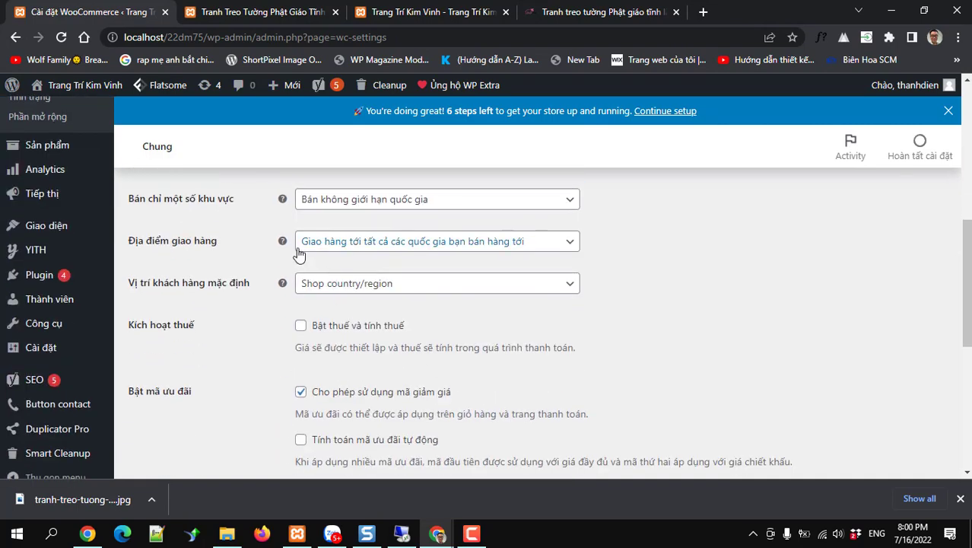
pyautogui.scroll(2, 305, 251)
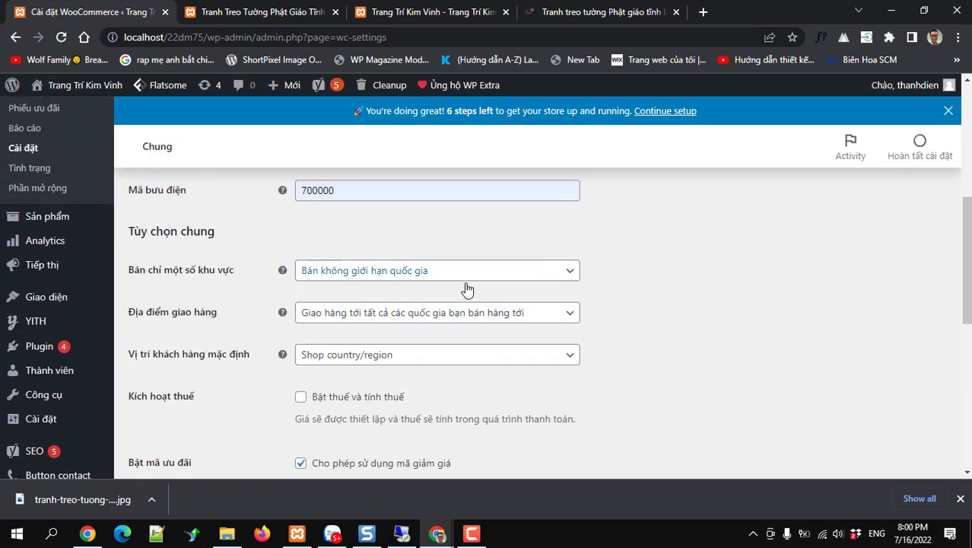
pyautogui.click(388, 321)
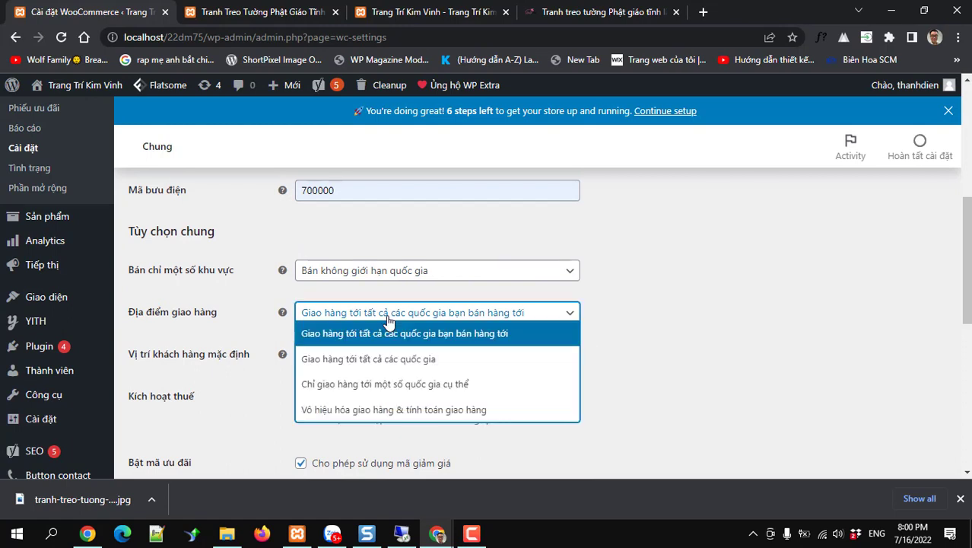
pyautogui.click(388, 388)
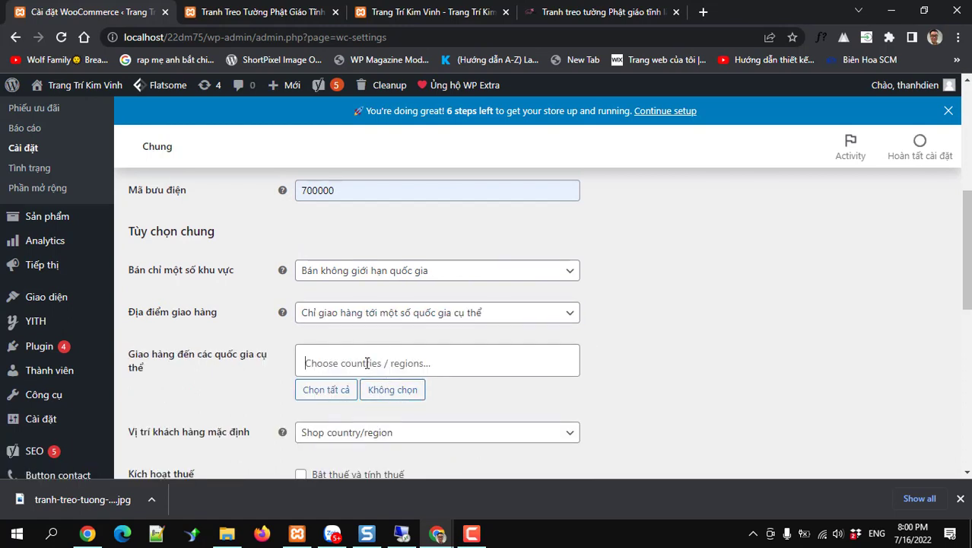
pyautogui.click(366, 363)
pyautogui.write('viet')
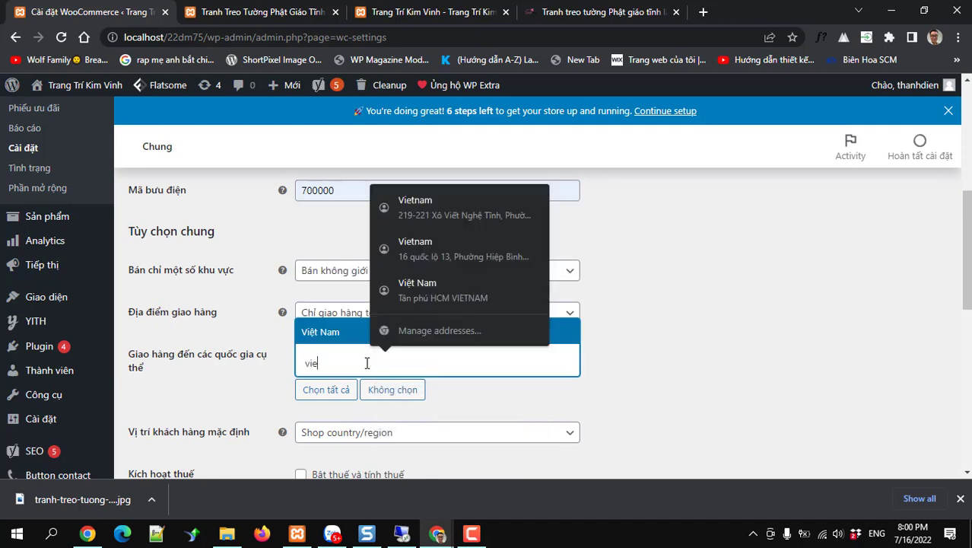
pyautogui.click(324, 334)
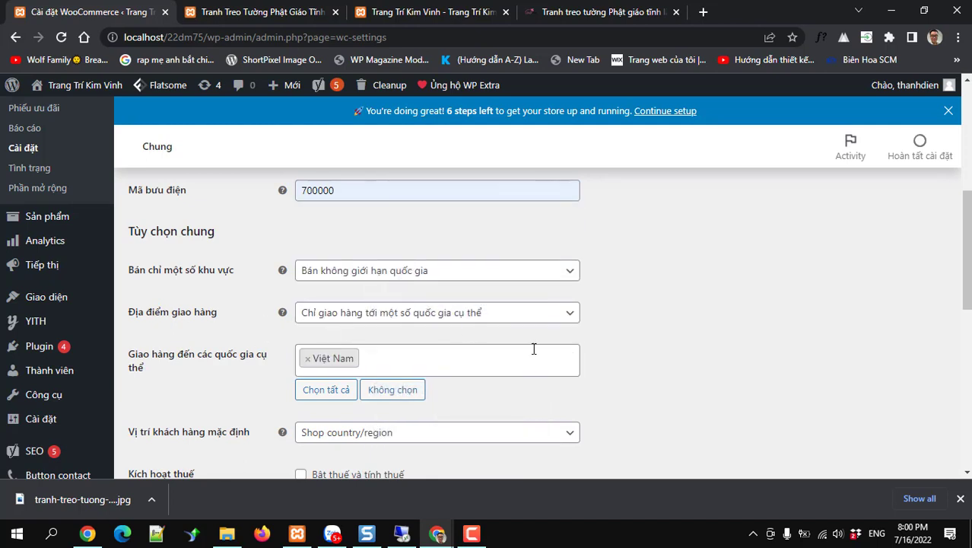
# Review the choices for default customer location and the tax and coupon options in the general settings.
pyautogui.scroll(-1, 533, 349)
pyautogui.scroll(-1, 452, 363)
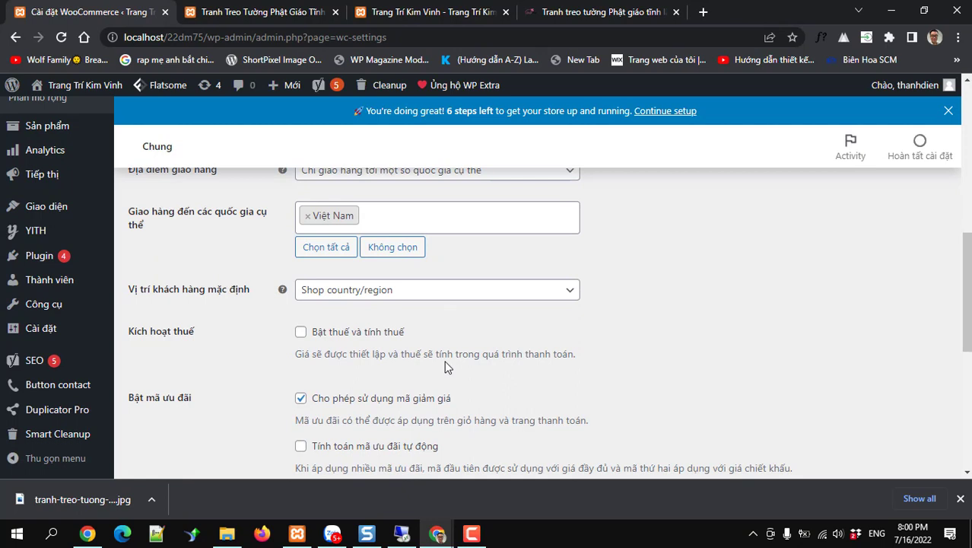
pyautogui.click(379, 298)
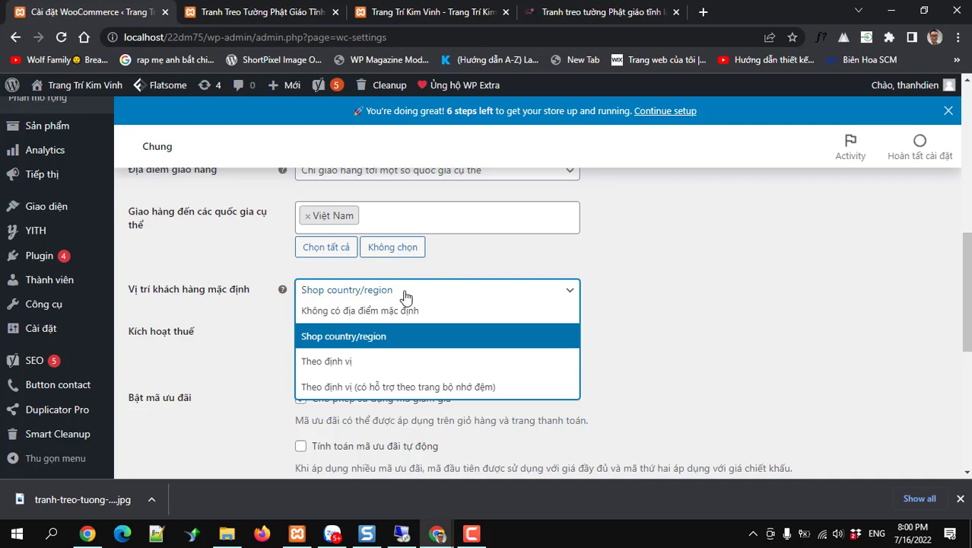
pyautogui.click(698, 309)
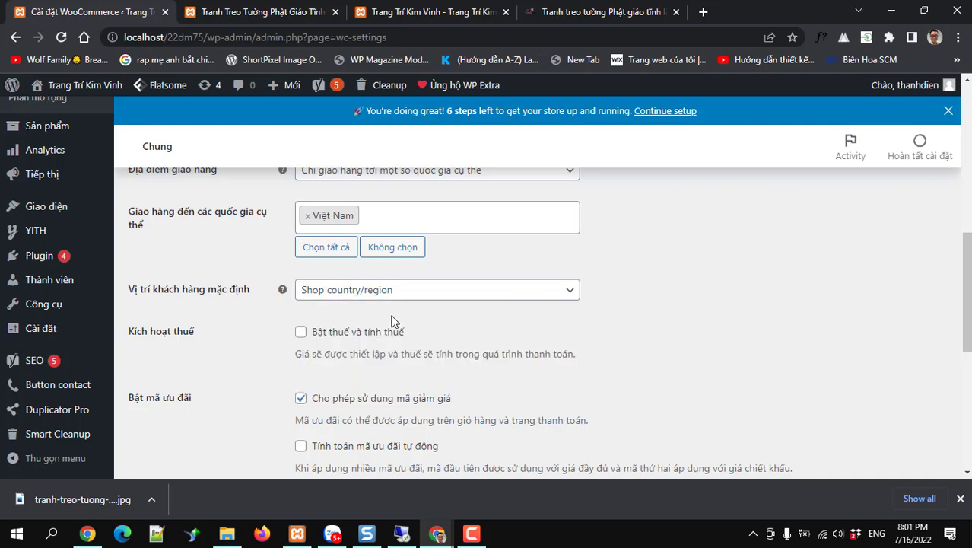
pyautogui.scroll(-2, 392, 322)
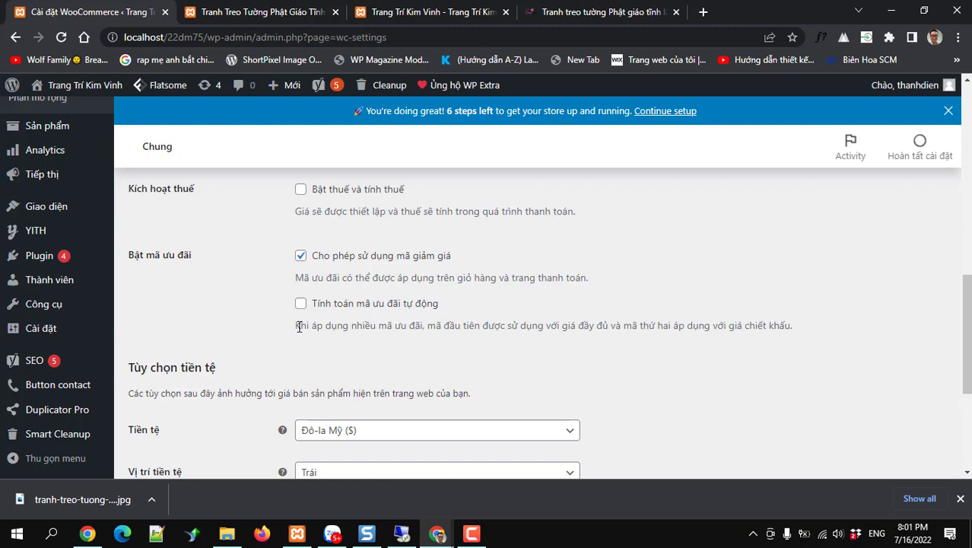
pyautogui.moveTo(296, 327); pyautogui.dragTo(792, 326)
# Set the store currency to Đồng Việt Nam (₫).
pyautogui.scroll(-3, 351, 295)
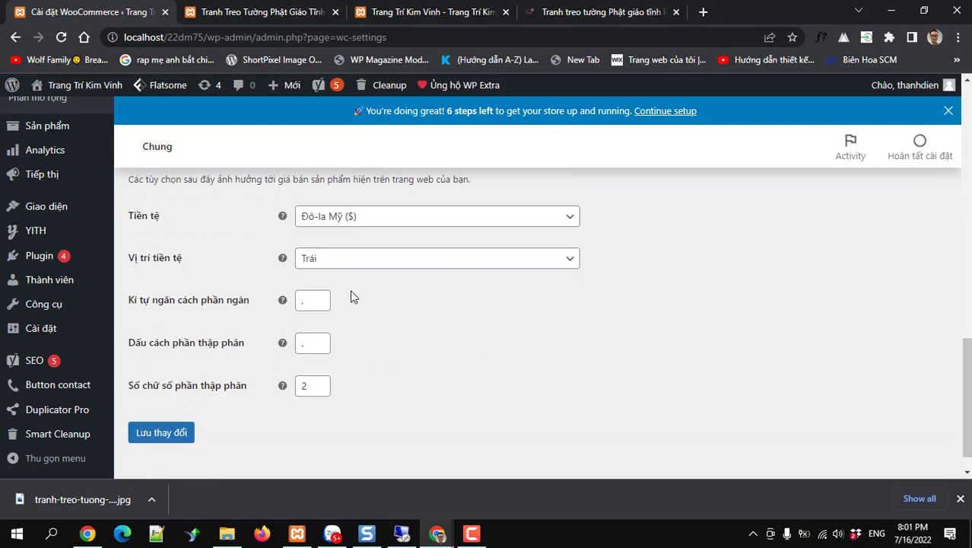
pyautogui.click(352, 221)
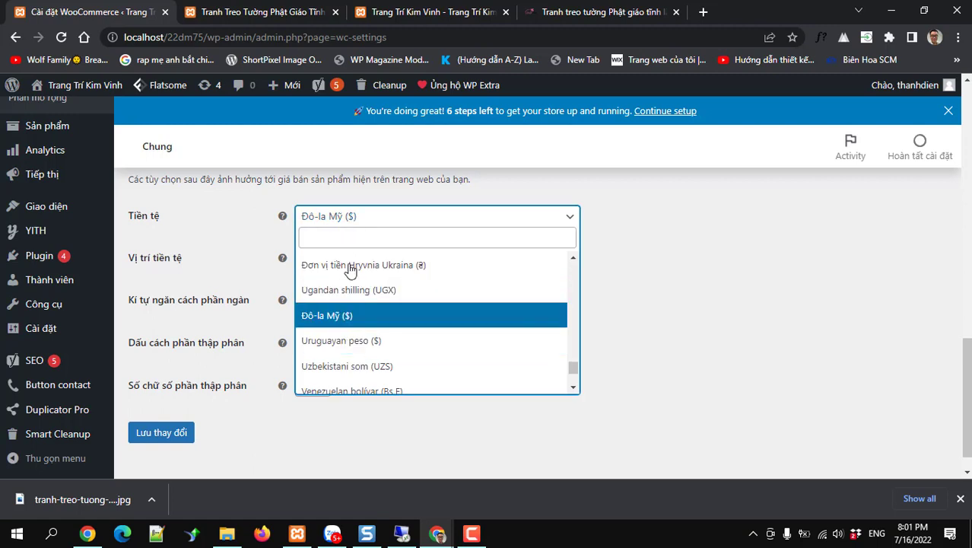
pyautogui.write('viet')
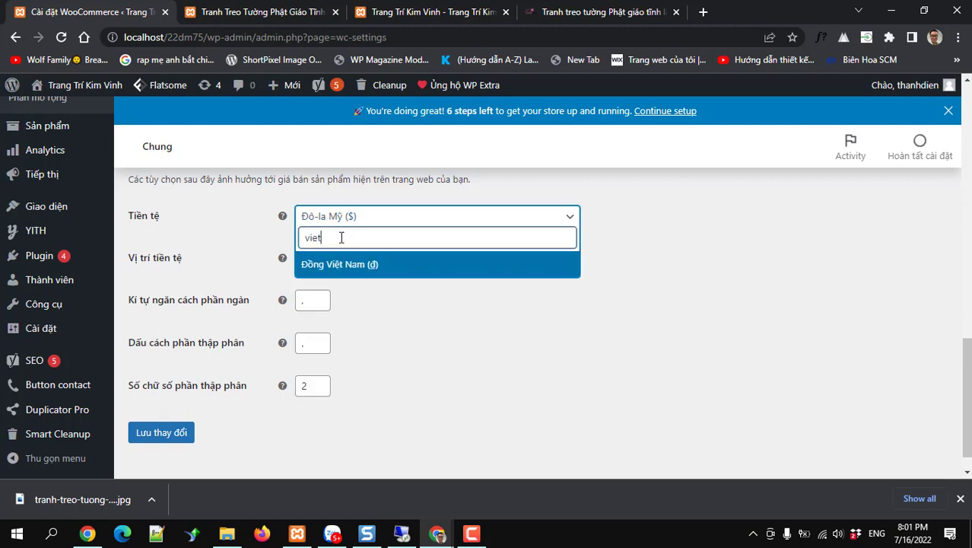
pyautogui.click(341, 264)
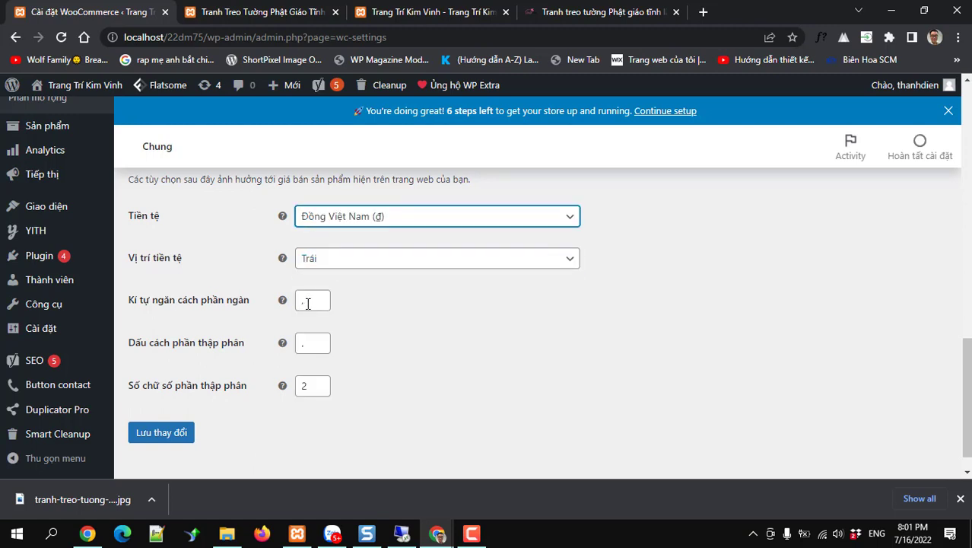
# Clear the thousands separator, set the decimal separator to a comma and save the settings.
pyautogui.moveTo(308, 303); pyautogui.dragTo(294, 312)
pyautogui.press('BackSpace')
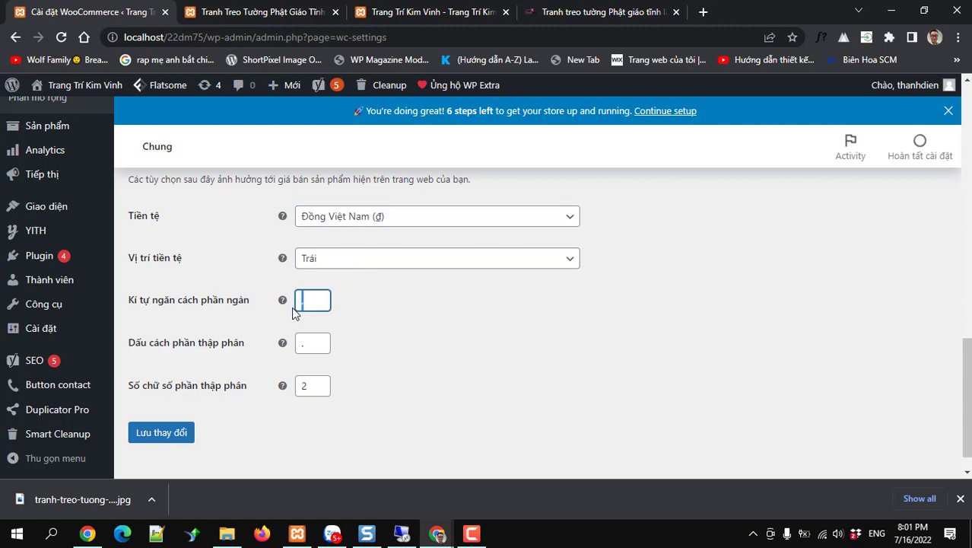
pyautogui.click(302, 346)
pyautogui.write(',')
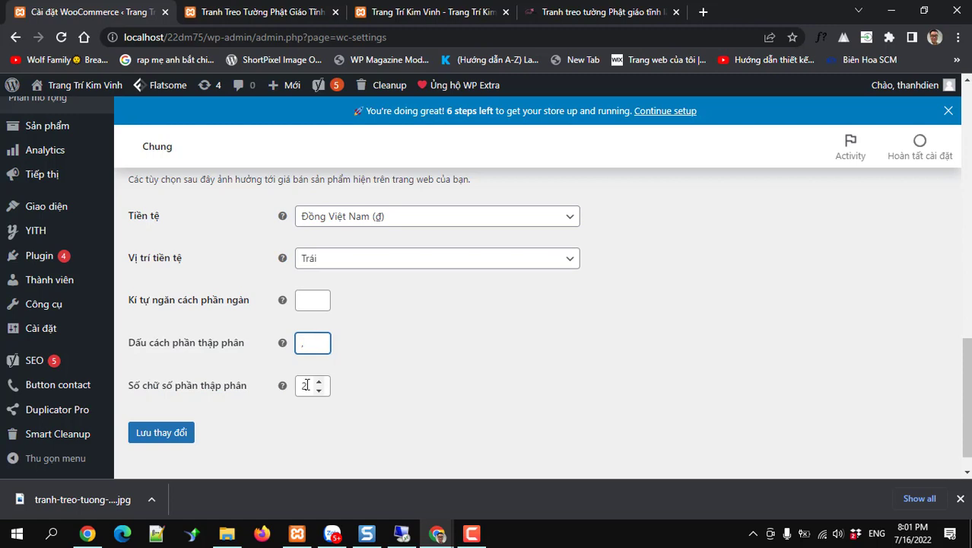
pyautogui.doubleClick(299, 387)
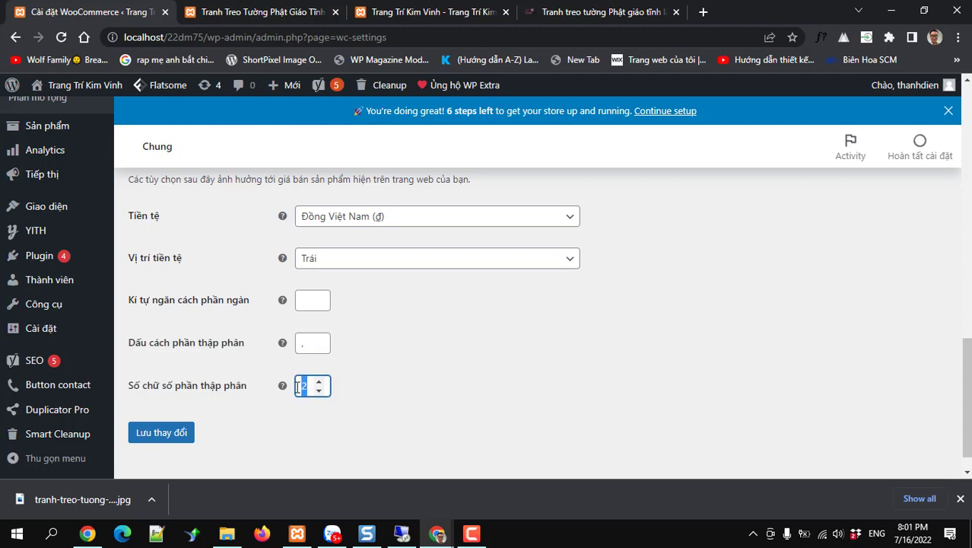
pyautogui.click(173, 434)
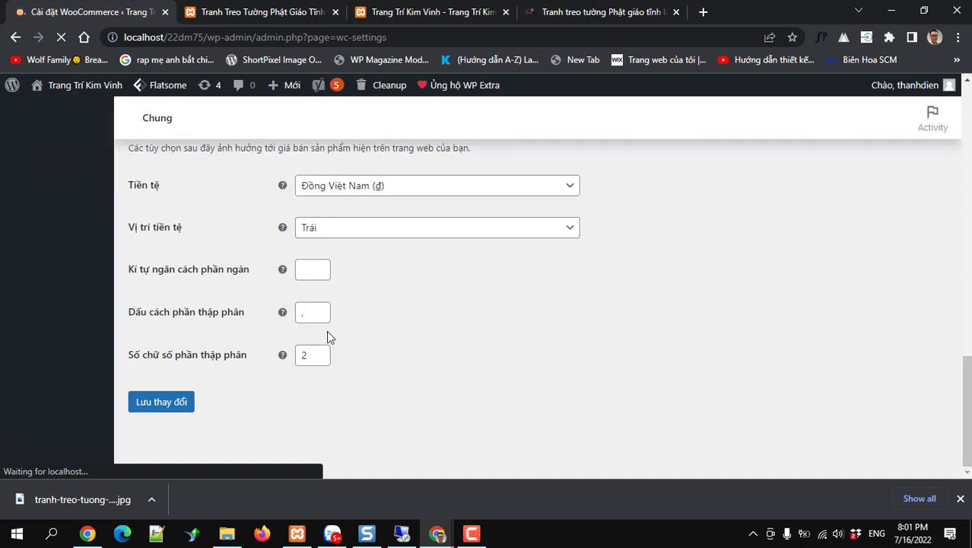
# Set the thousands separator to a period and the number of decimals to 0.
pyautogui.click(307, 273)
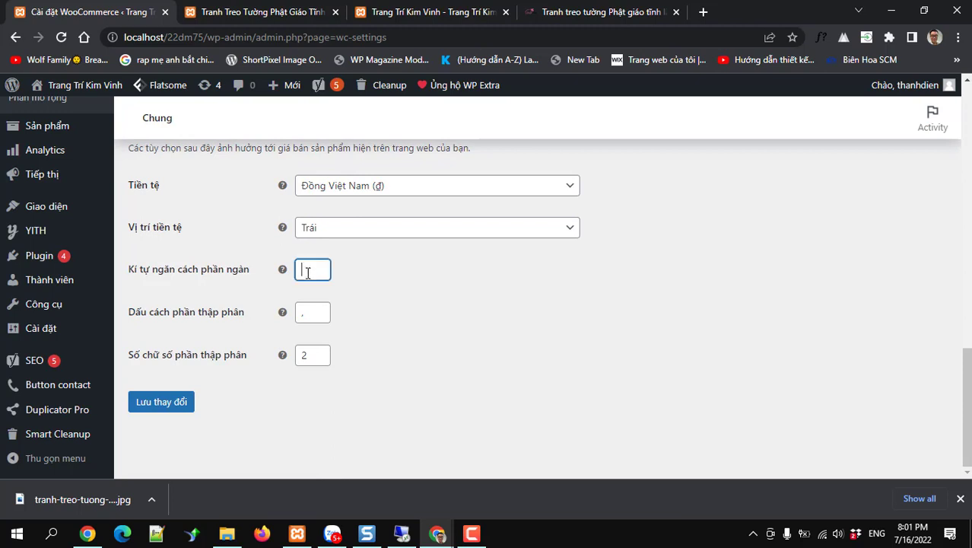
pyautogui.click(308, 274)
pyautogui.click(306, 304)
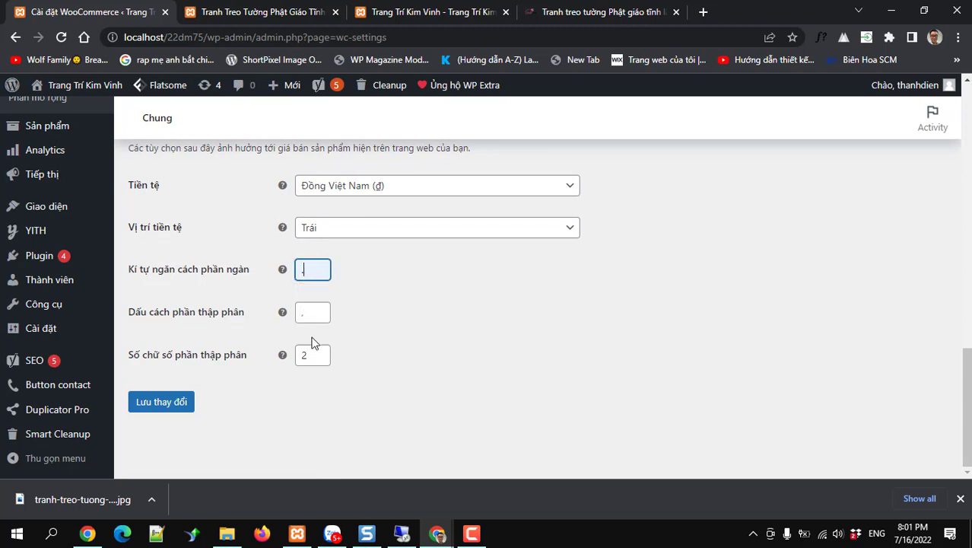
pyautogui.moveTo(311, 354); pyautogui.dragTo(296, 366)
pyautogui.write('0')
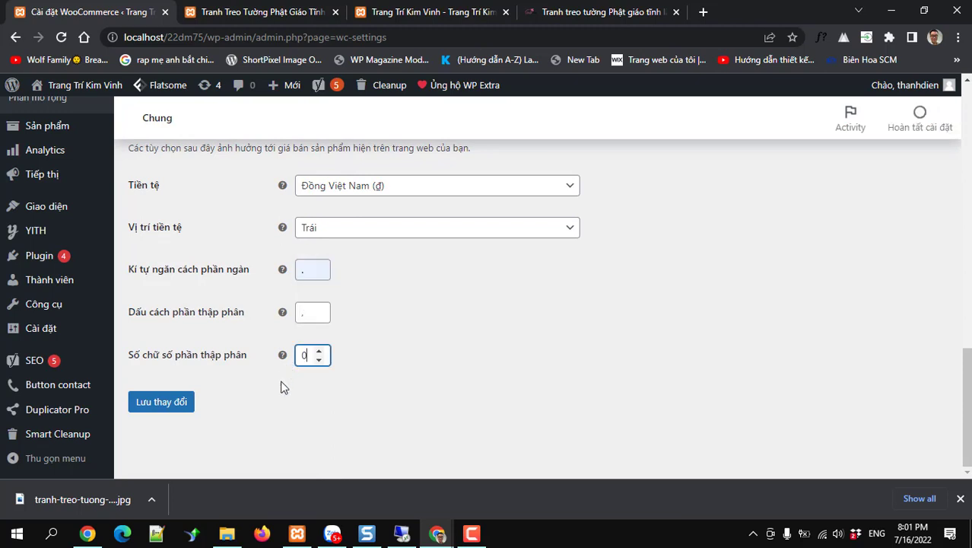
pyautogui.click(280, 411)
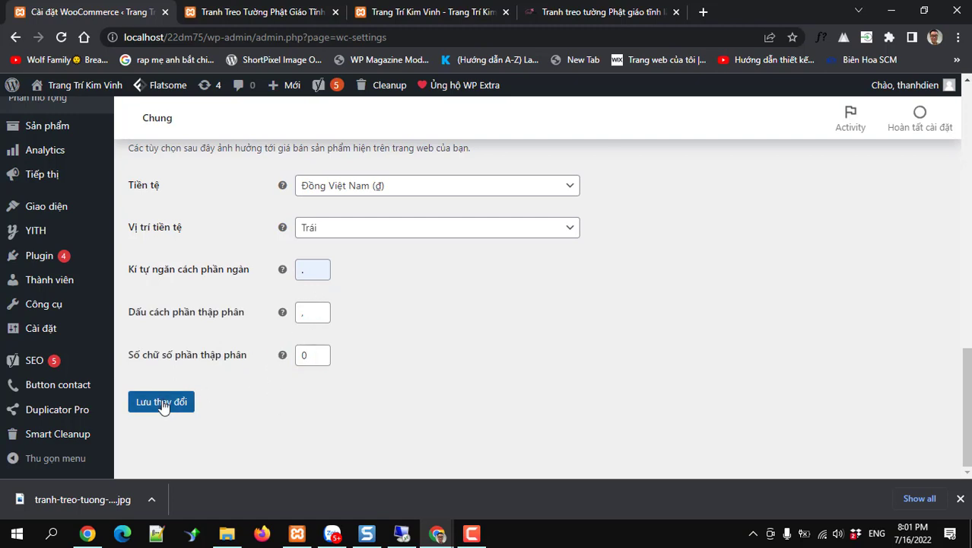
# Set the currency position to Bên phải với một dấu cách and save the general settings.
pyautogui.click(340, 240)
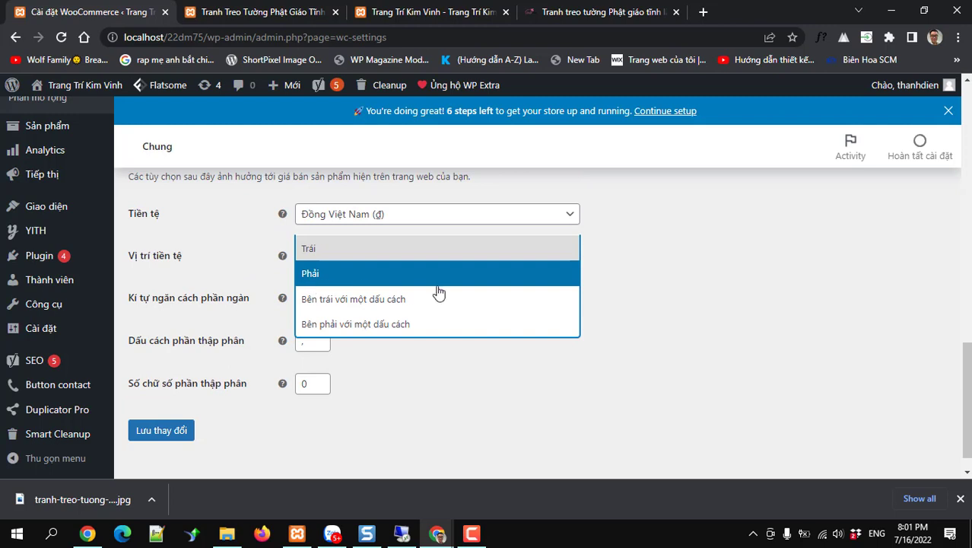
pyautogui.click(358, 325)
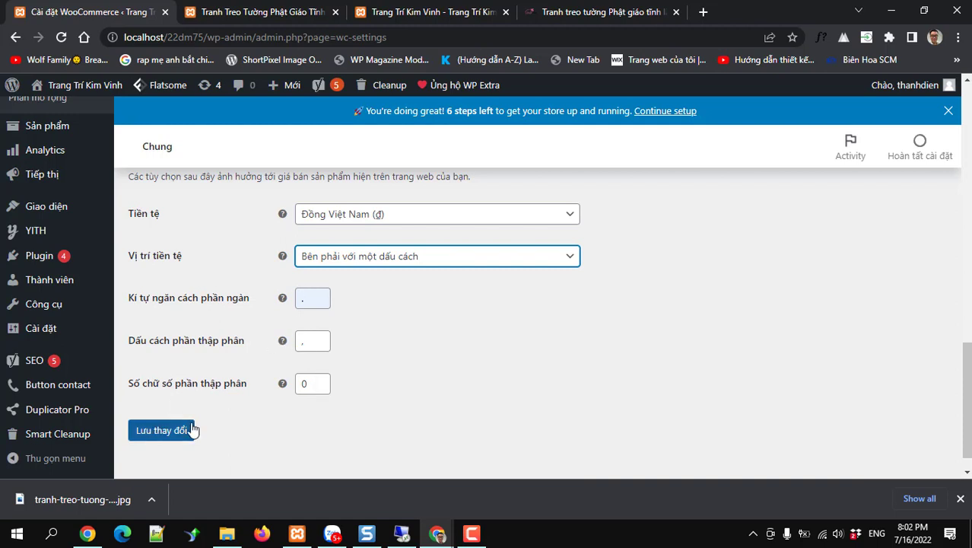
pyautogui.click(155, 431)
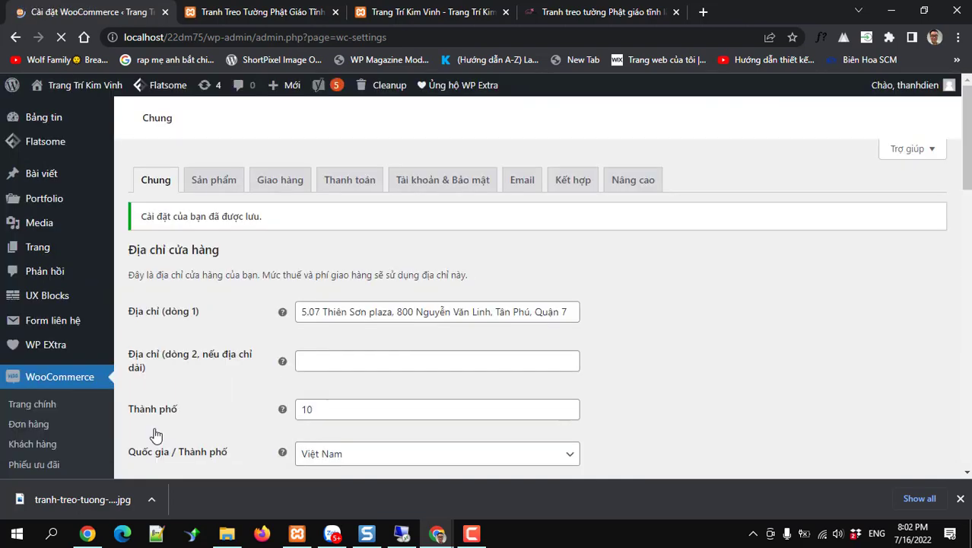
pyautogui.scroll(-15, 395, 437)
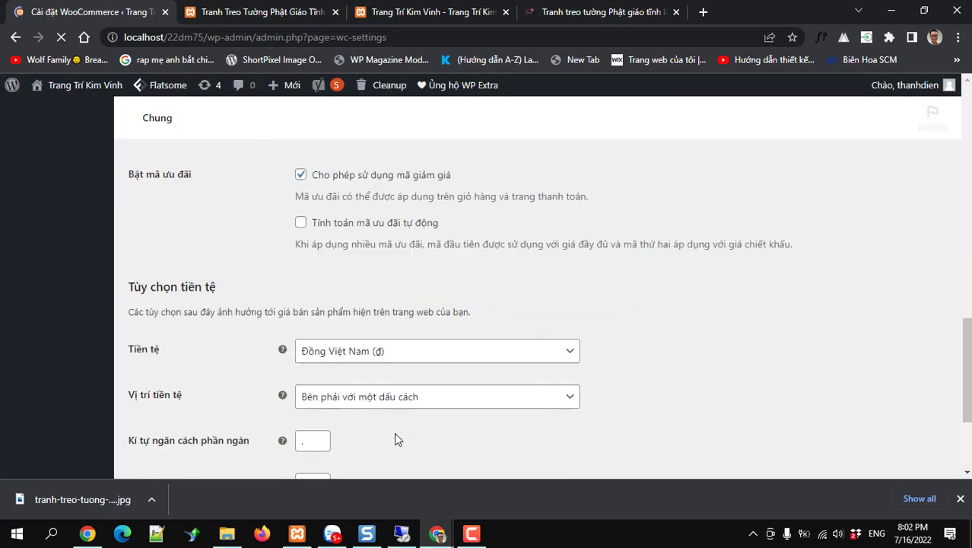
# Review the saved currency options, then reload the wall painting's product page and check its price format.
pyautogui.scroll(-3, 395, 436)
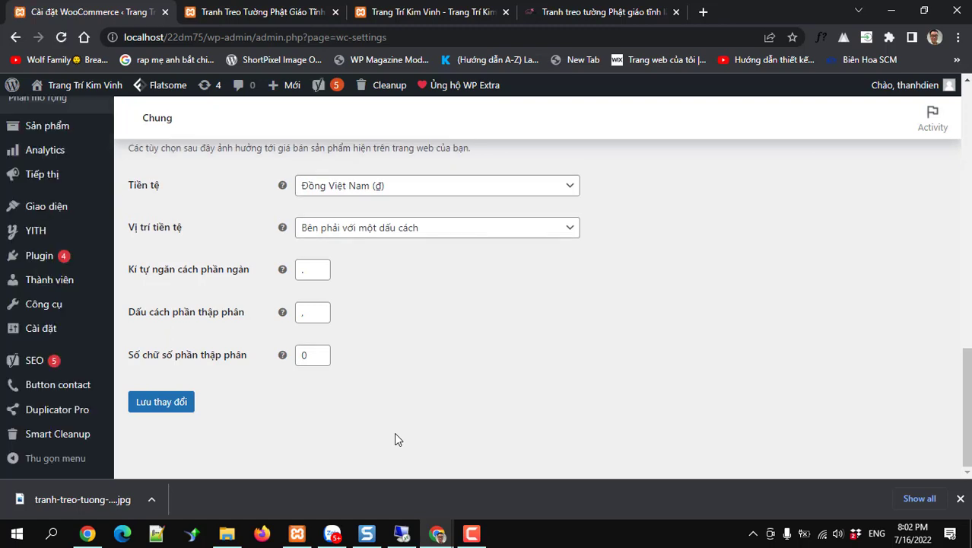
pyautogui.scroll(2, 395, 439)
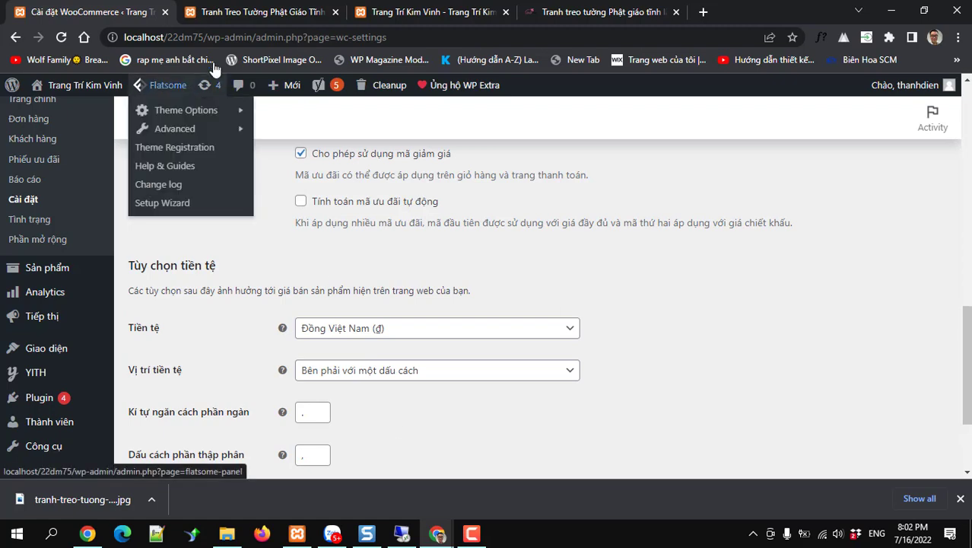
pyautogui.click(262, 11)
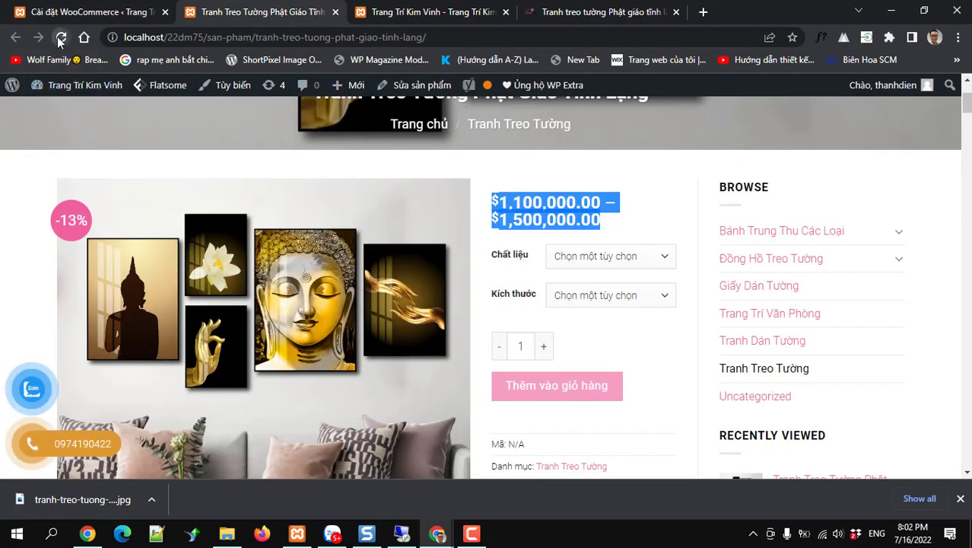
pyautogui.press('F5')
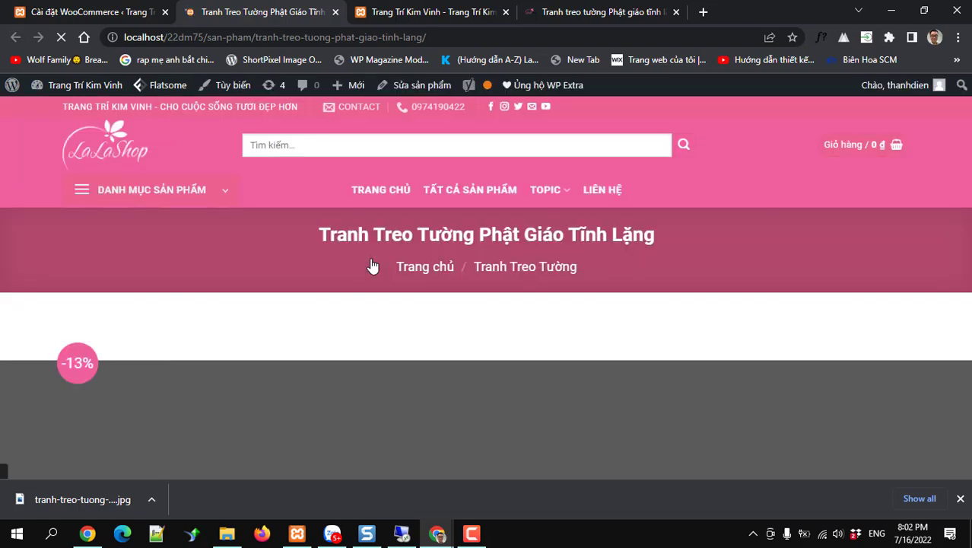
pyautogui.scroll(-8, 574, 349)
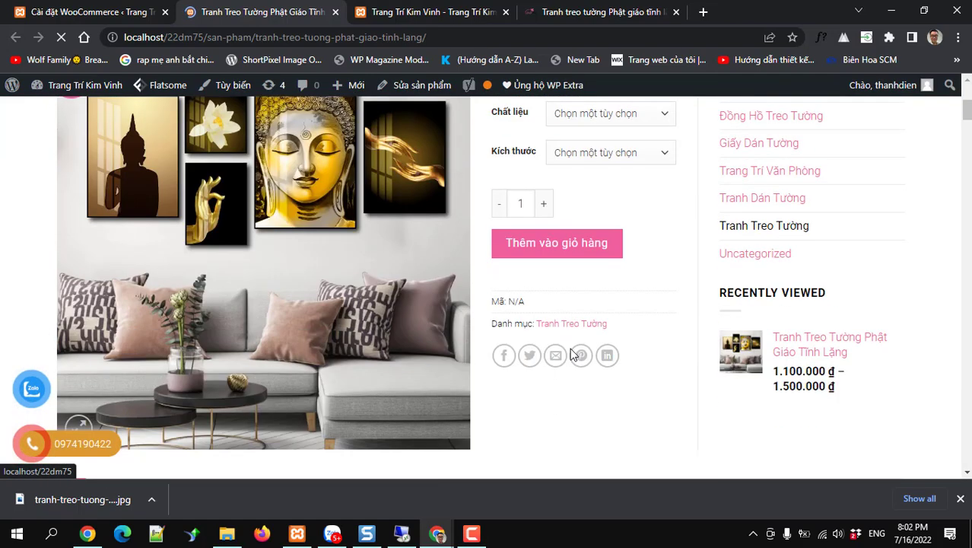
pyautogui.scroll(-3, 572, 355)
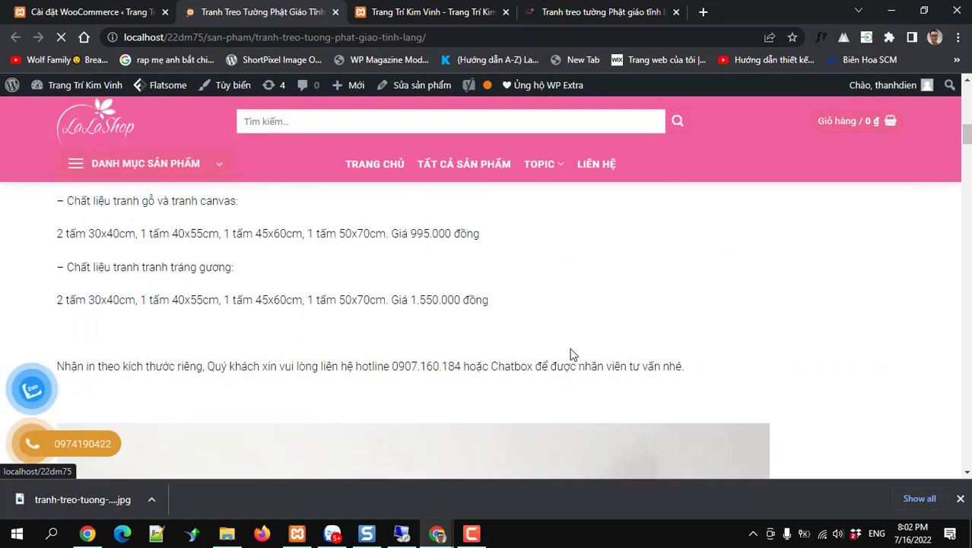
pyautogui.scroll(7, 573, 354)
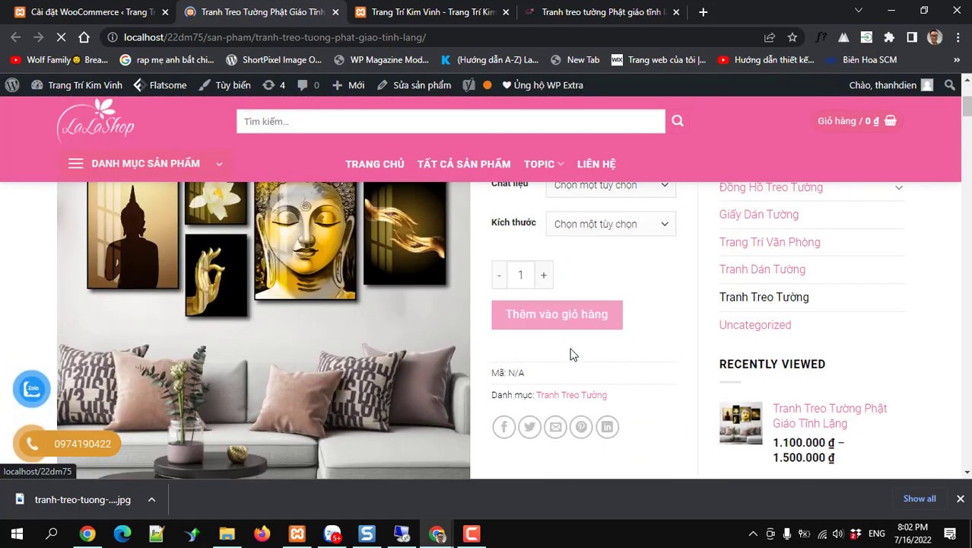
pyautogui.scroll(2, 571, 351)
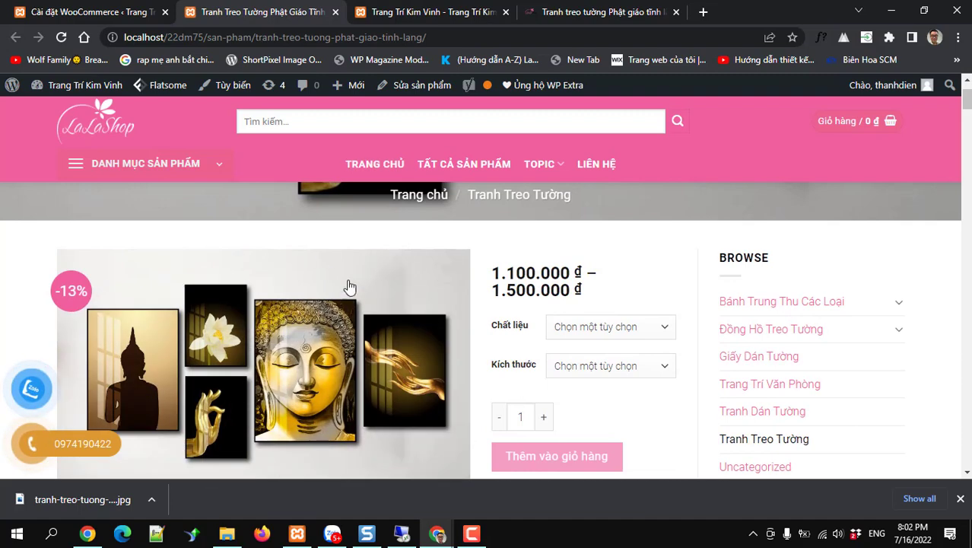
pyautogui.scroll(1, 557, 296)
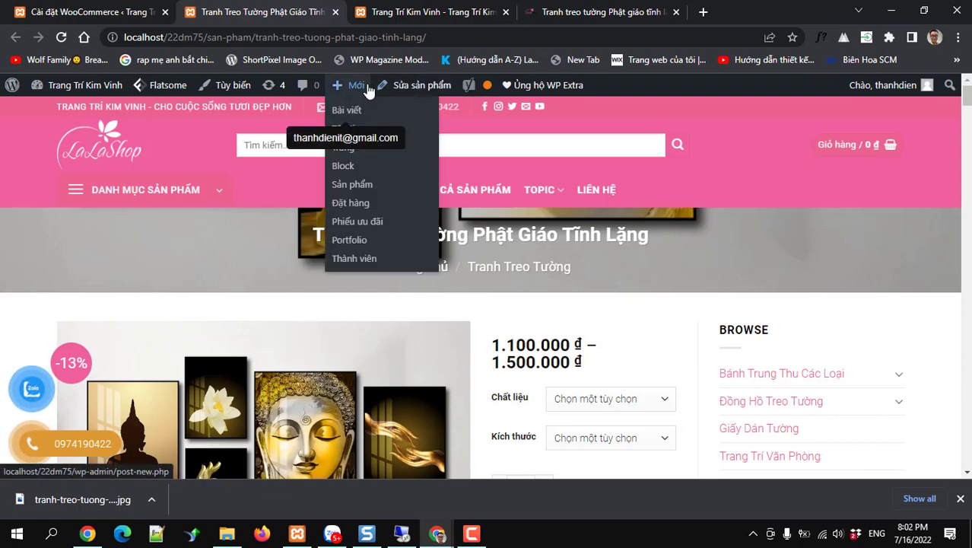
# Open the Product Page customization for the wall painting and set the product layout to Left Sidebar Full Height.
pyautogui.moveTo(238, 88)
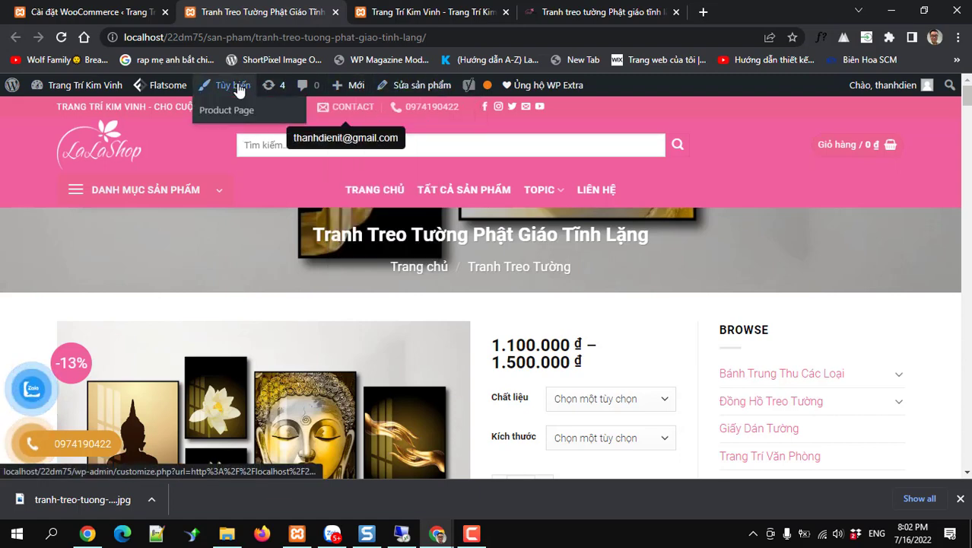
pyautogui.click(220, 114)
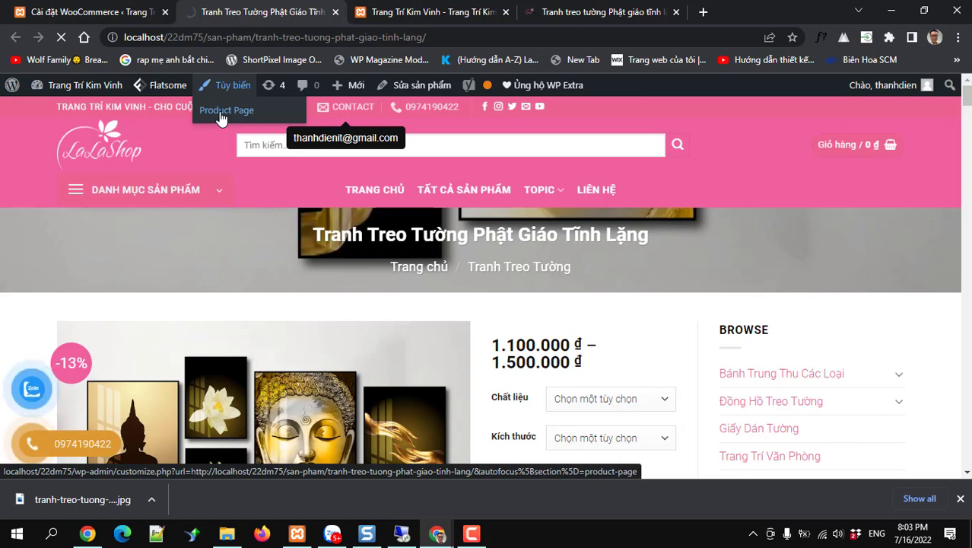
pyautogui.click(221, 113)
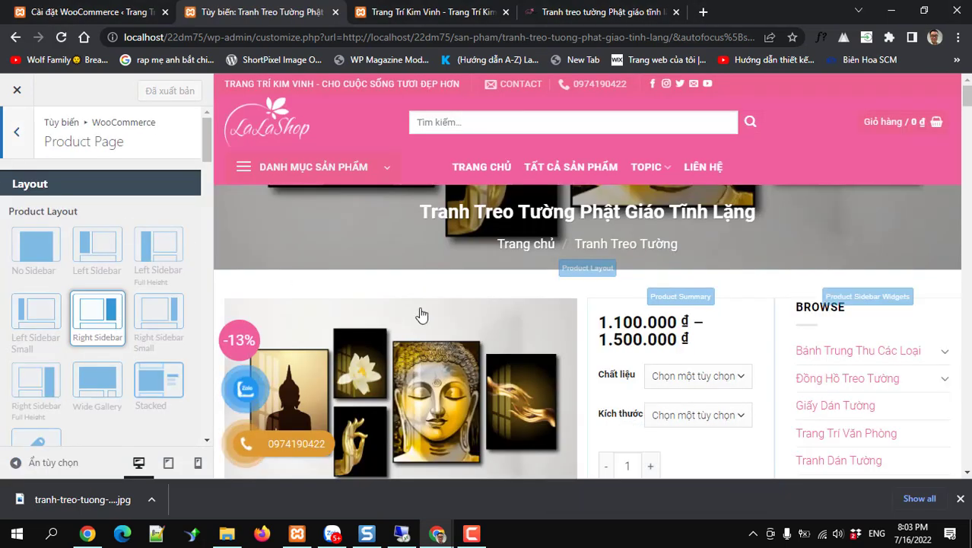
pyautogui.click(96, 245)
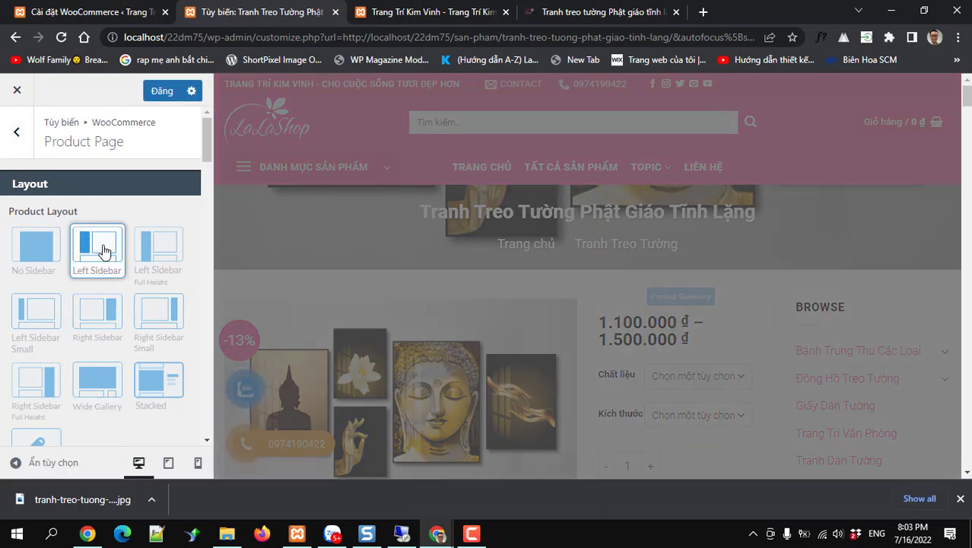
pyautogui.click(168, 256)
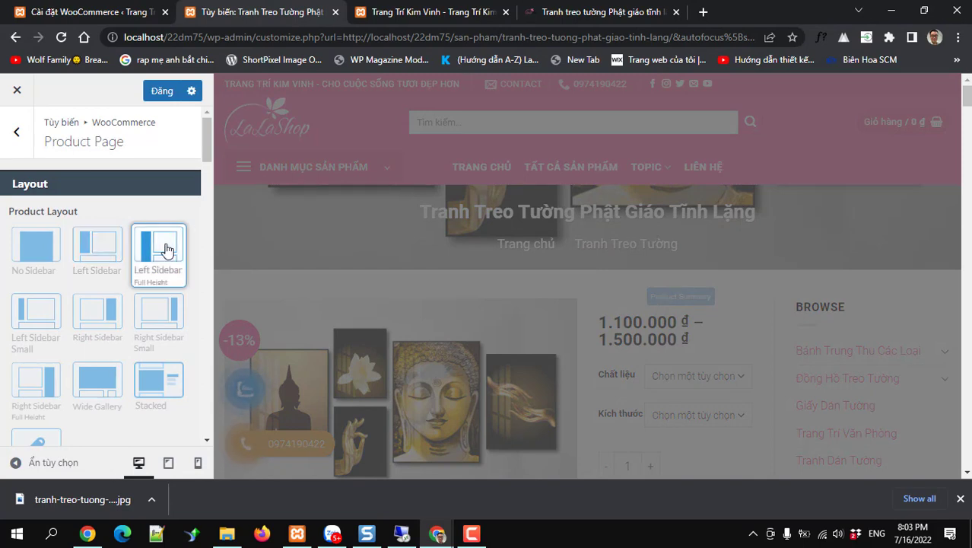
# Set the product header to the style with the breadcrumb and title beside the product image.
pyautogui.scroll(-3, 152, 295)
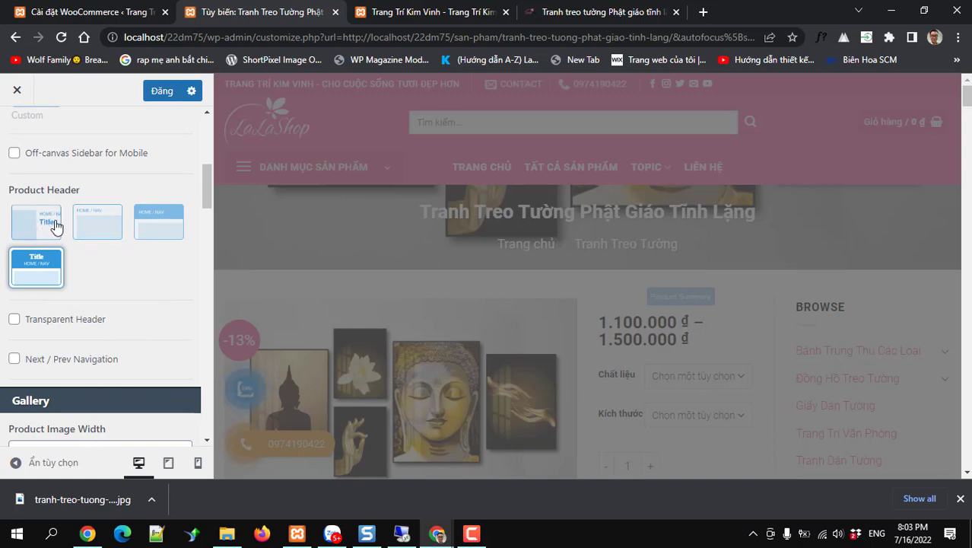
pyautogui.click(54, 227)
pyautogui.scroll(-2, 64, 270)
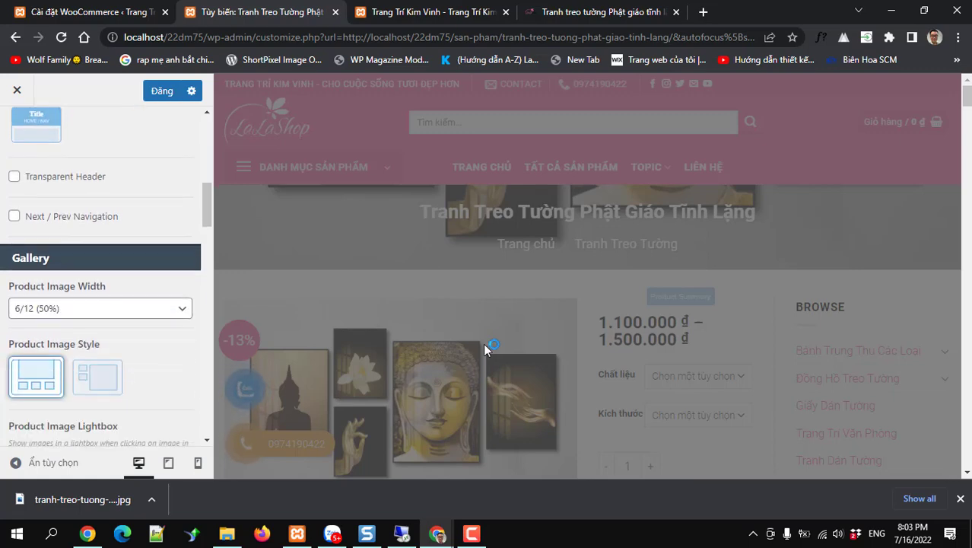
# Review the gallery, product summary, tabs and related product options, including the available Related Products Style choices.
pyautogui.scroll(-3, 152, 388)
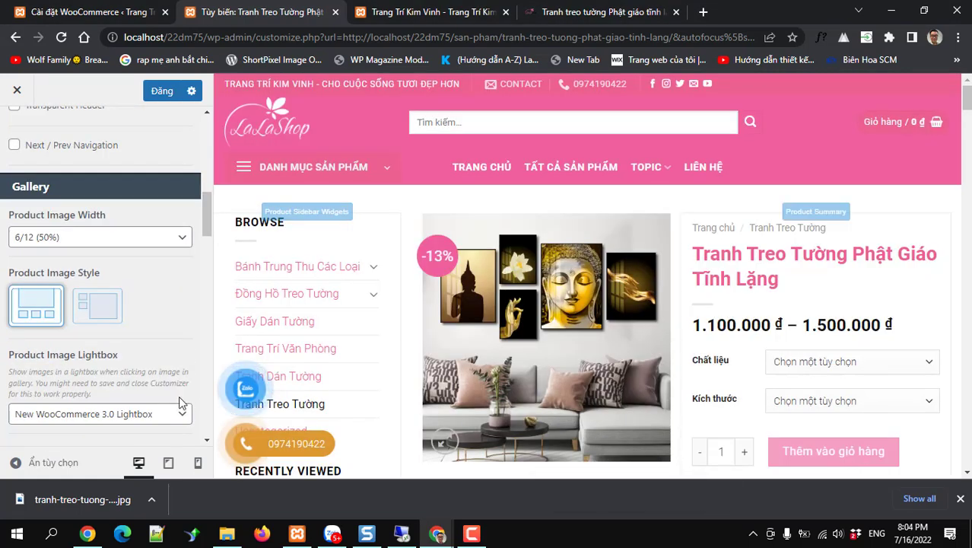
pyautogui.scroll(-3, 150, 387)
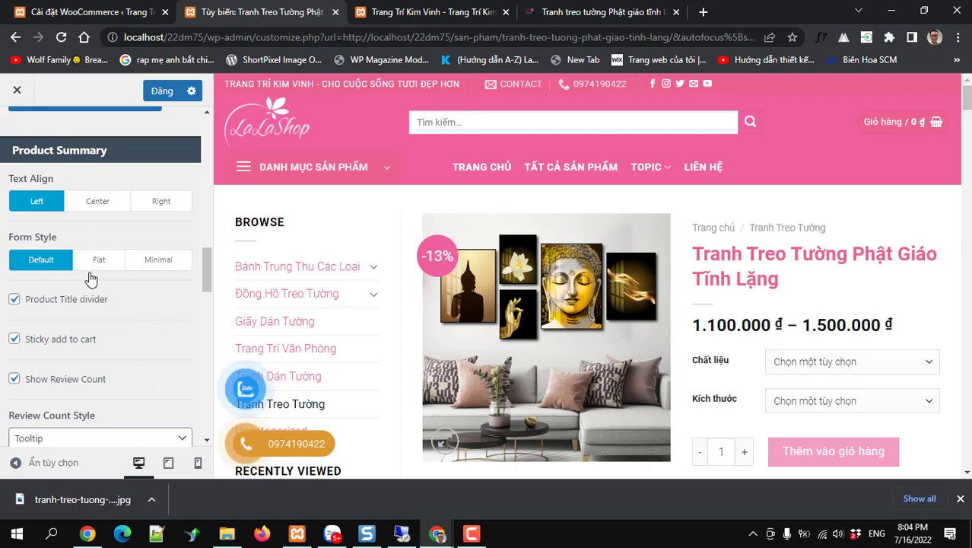
pyautogui.scroll(-1, 125, 312)
pyautogui.scroll(-3, 129, 320)
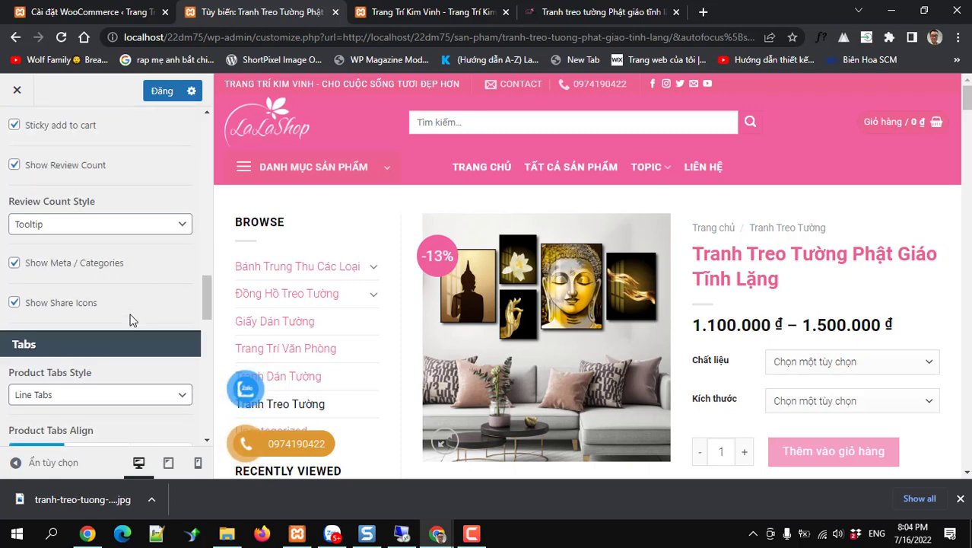
pyautogui.scroll(-1, 129, 320)
pyautogui.scroll(-3, 131, 321)
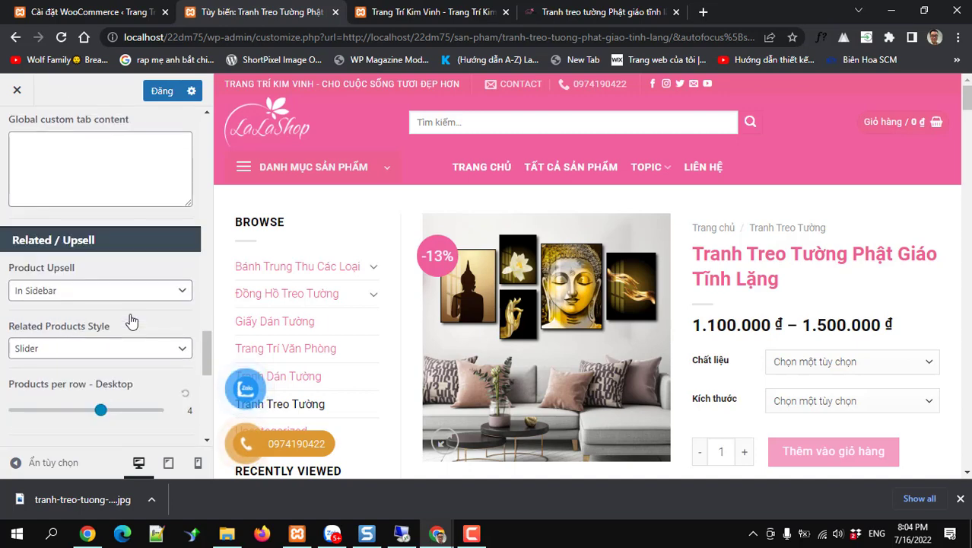
pyautogui.scroll(-2, 130, 318)
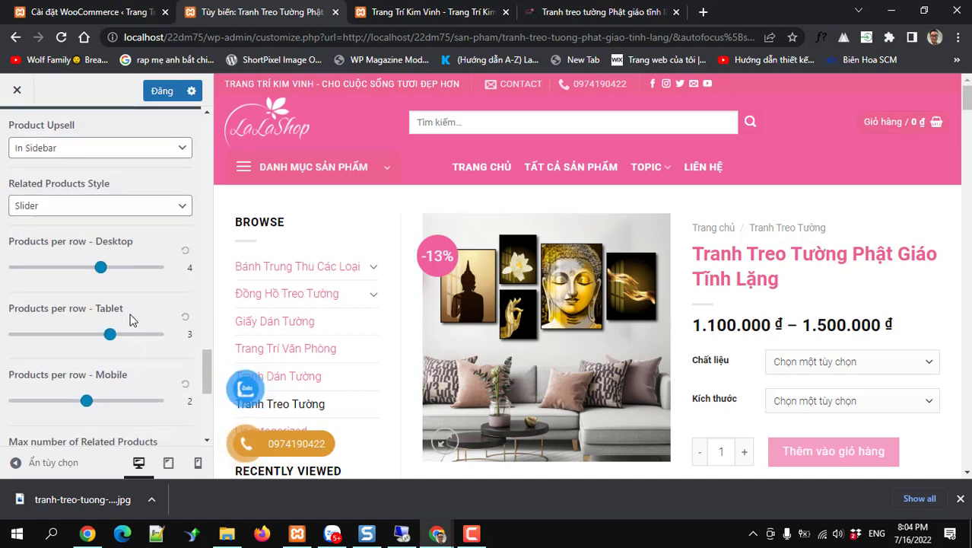
pyautogui.click(128, 207)
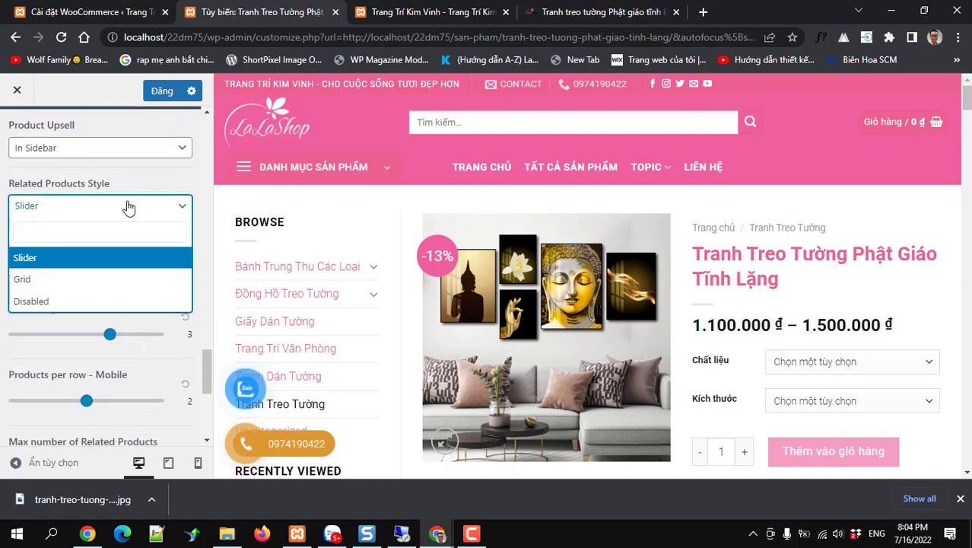
pyautogui.click(127, 206)
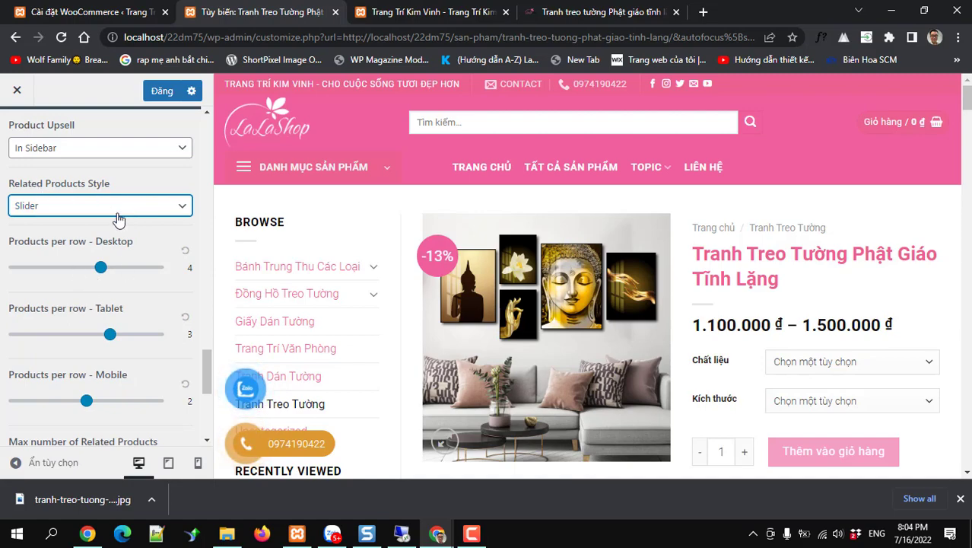
# Look through the long product description in the live preview.
pyautogui.scroll(-5, 551, 356)
pyautogui.scroll(-12, 548, 353)
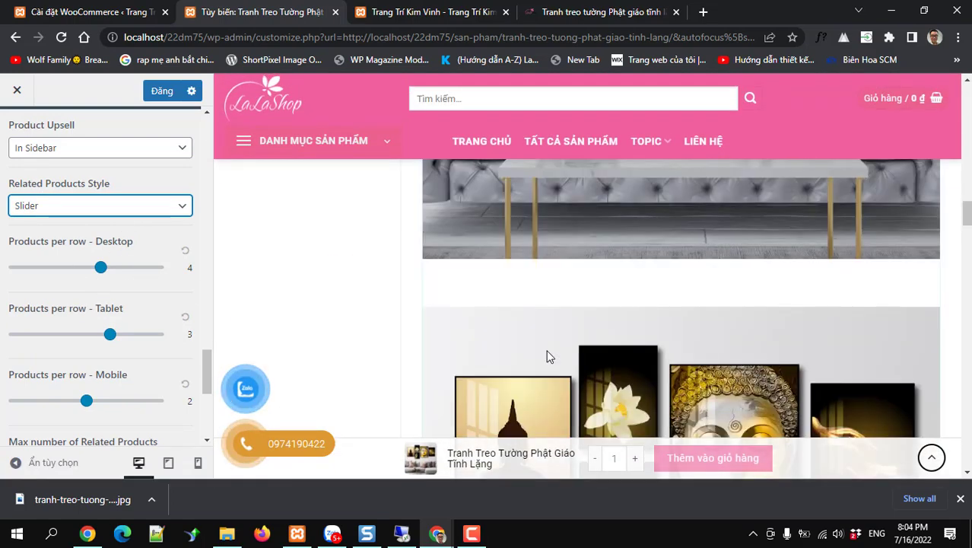
pyautogui.scroll(-15, 542, 354)
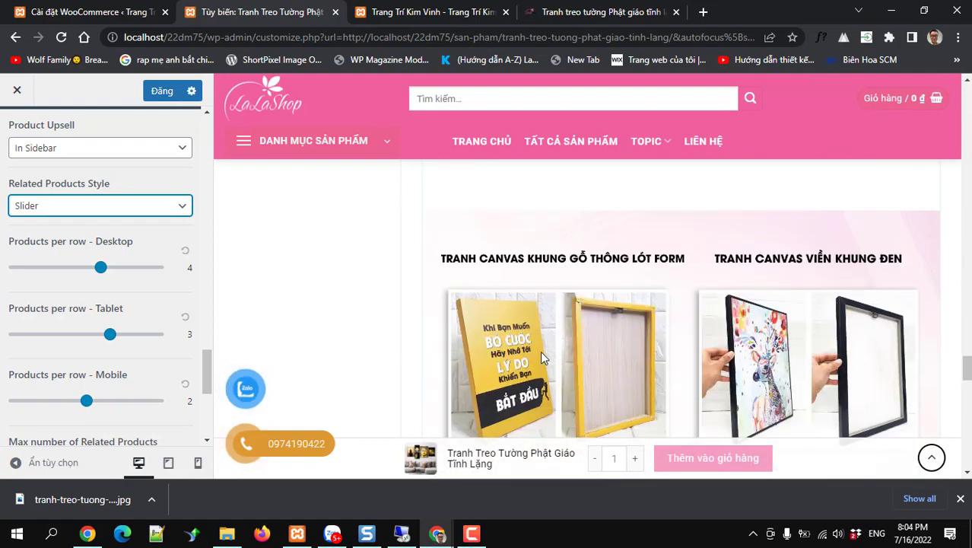
pyautogui.scroll(15, 542, 358)
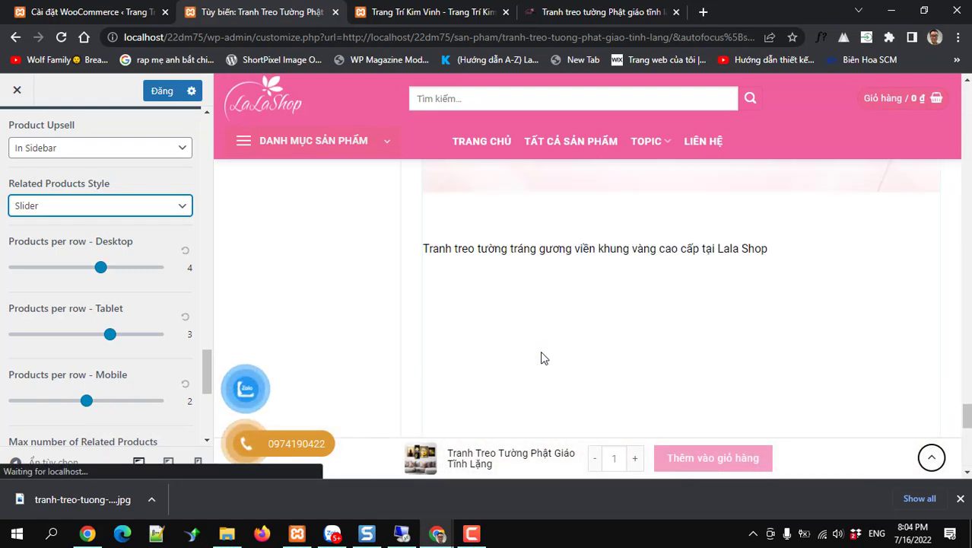
pyautogui.scroll(10, 526, 350)
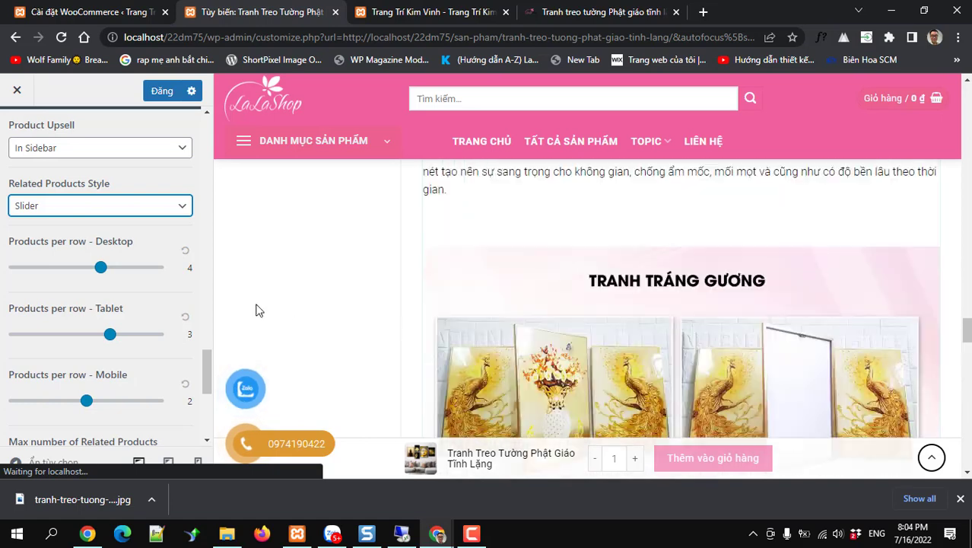
# Examine the related product and Custom HTML options, and the area around the add-to-cart button in the preview.
pyautogui.scroll(8, 145, 292)
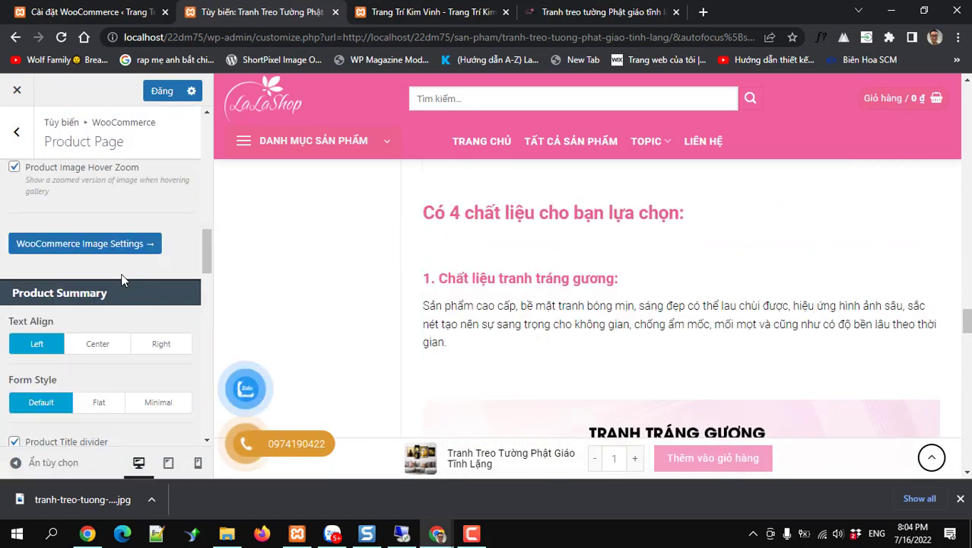
pyautogui.scroll(-8, 128, 306)
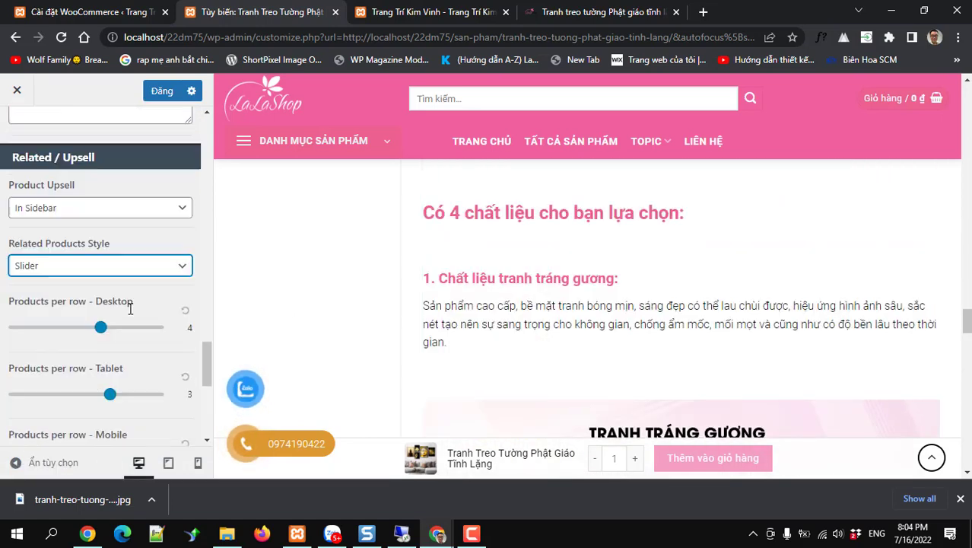
pyautogui.scroll(-3, 130, 308)
pyautogui.scroll(1, 126, 213)
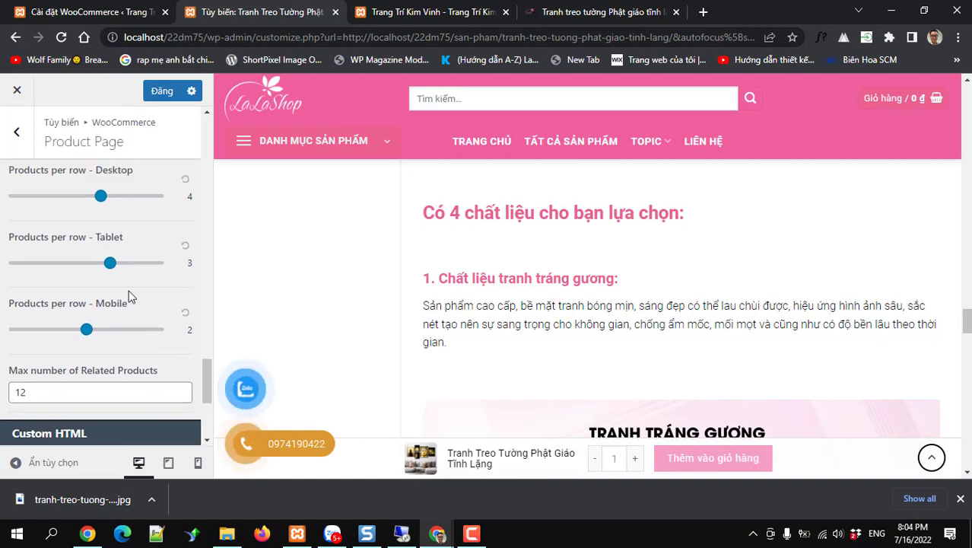
pyautogui.scroll(-3, 129, 296)
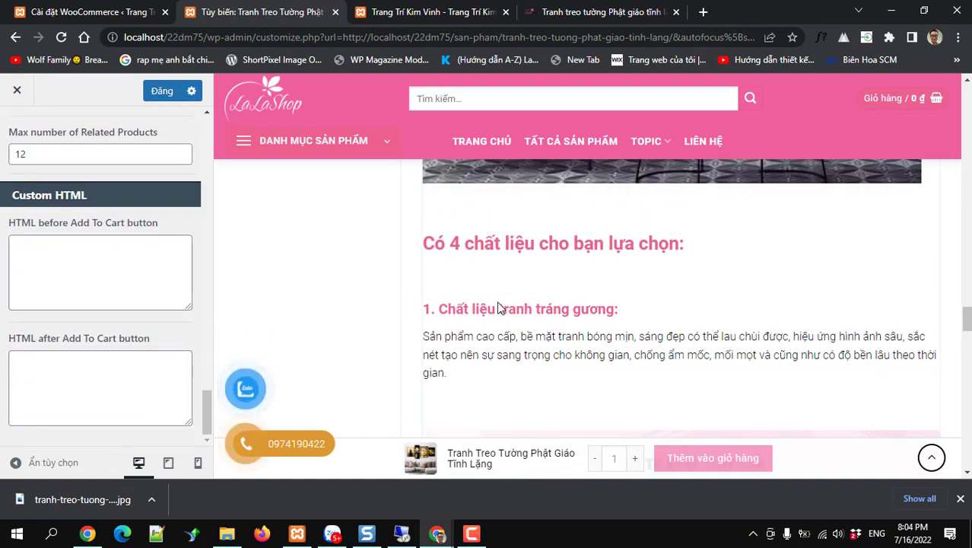
pyautogui.scroll(4, 498, 301)
pyautogui.scroll(6, 497, 301)
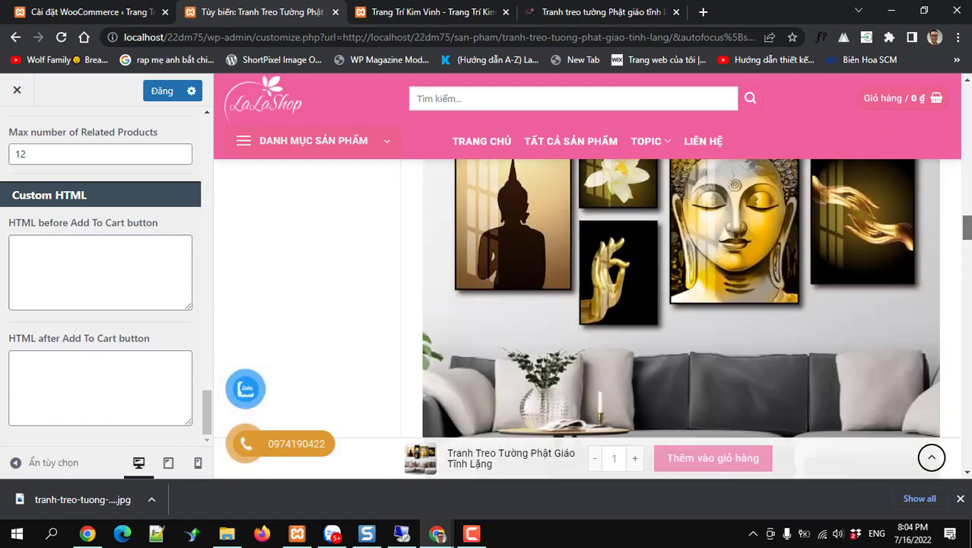
pyautogui.scroll(-2, 725, 341)
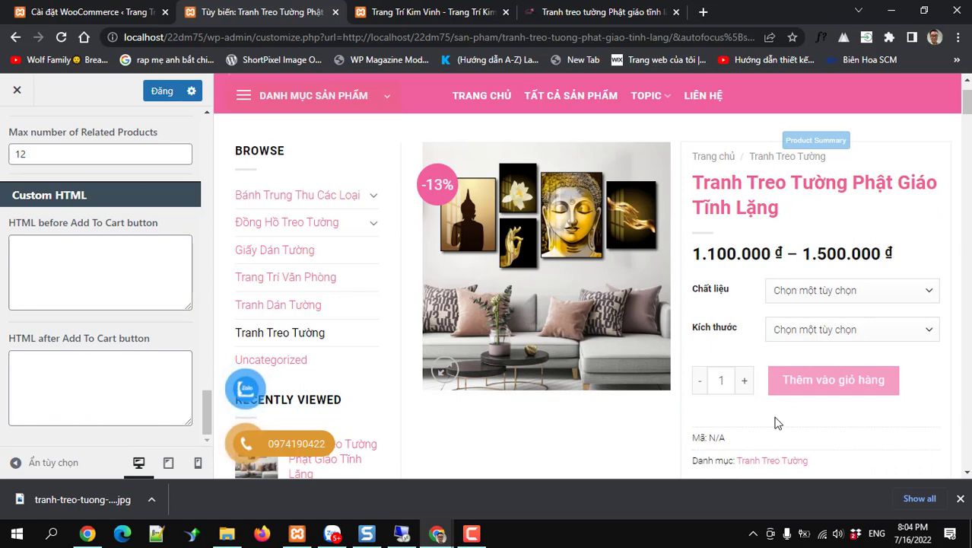
# On the reference shop's product page, select the delivery, payment and promotion notes above the add-to-cart button.
pyautogui.click(542, 12)
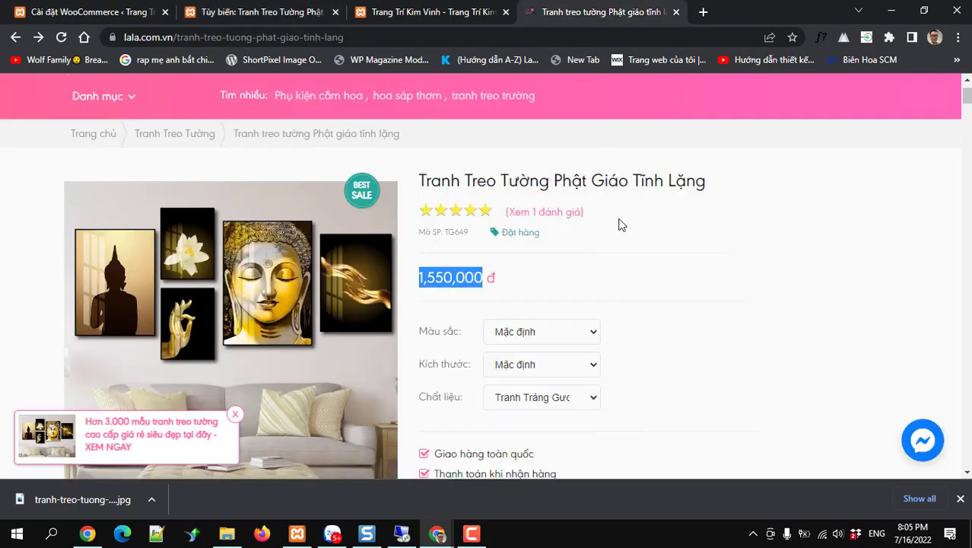
pyautogui.scroll(-4, 605, 270)
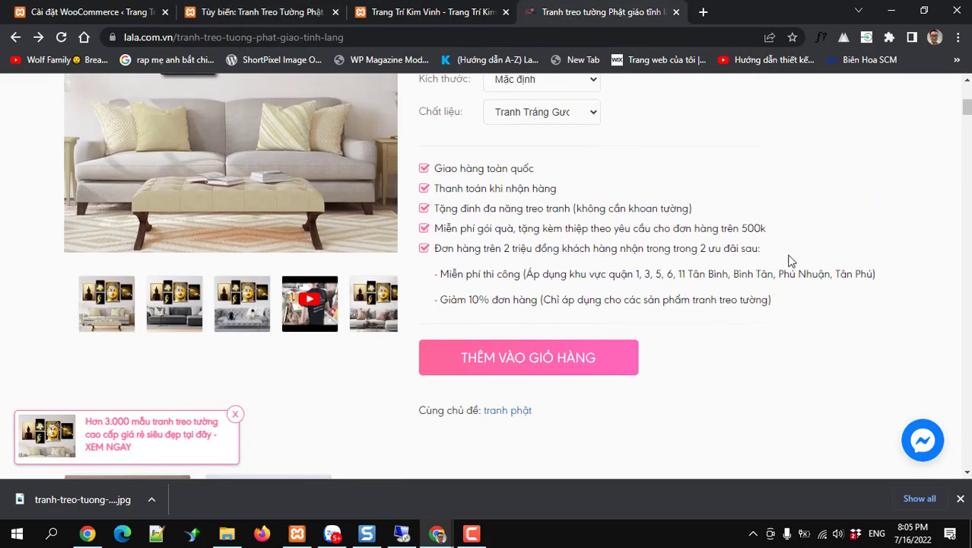
pyautogui.moveTo(773, 301); pyautogui.dragTo(469, 265)
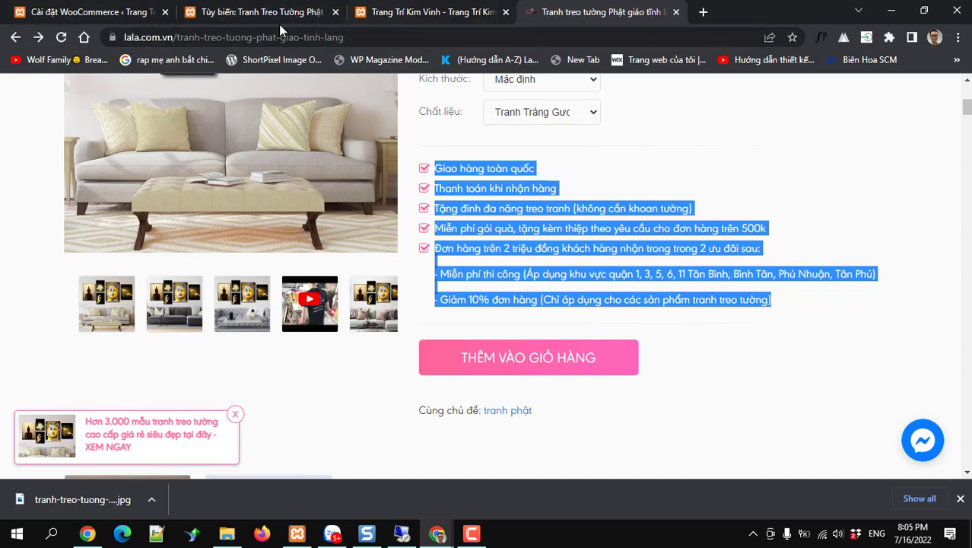
pyautogui.click(228, 13)
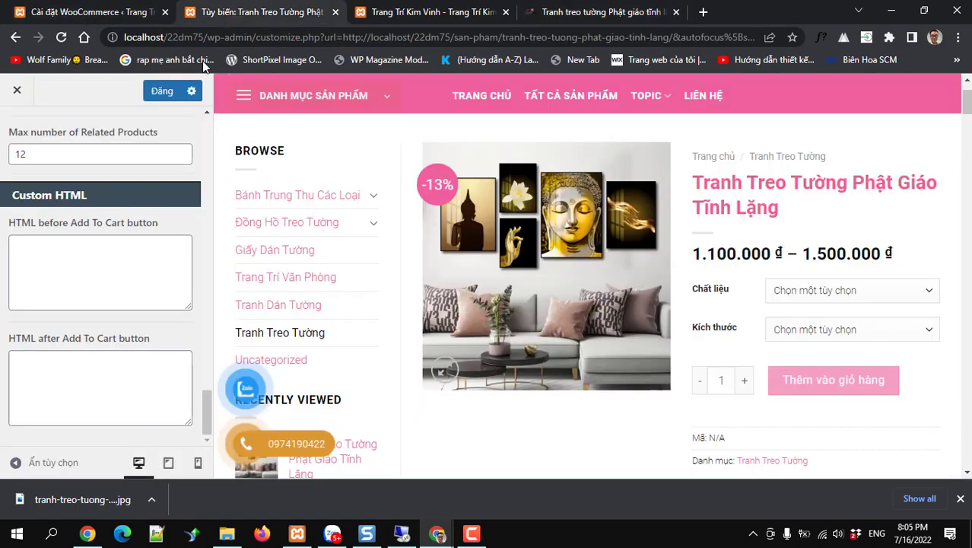
pyautogui.click(124, 265)
pyautogui.write('Tranh treo tường Phật giáo')
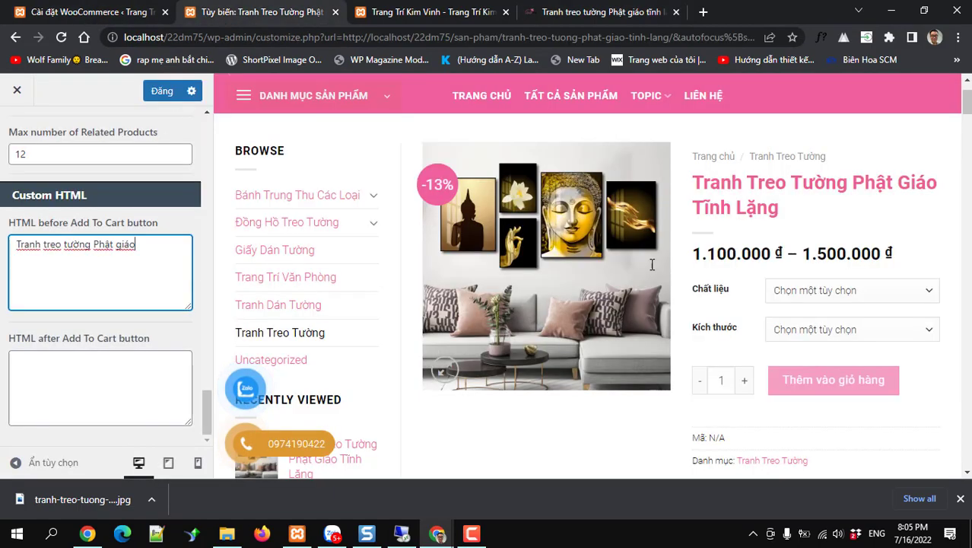
pyautogui.hotkey('ctrl', 'z')
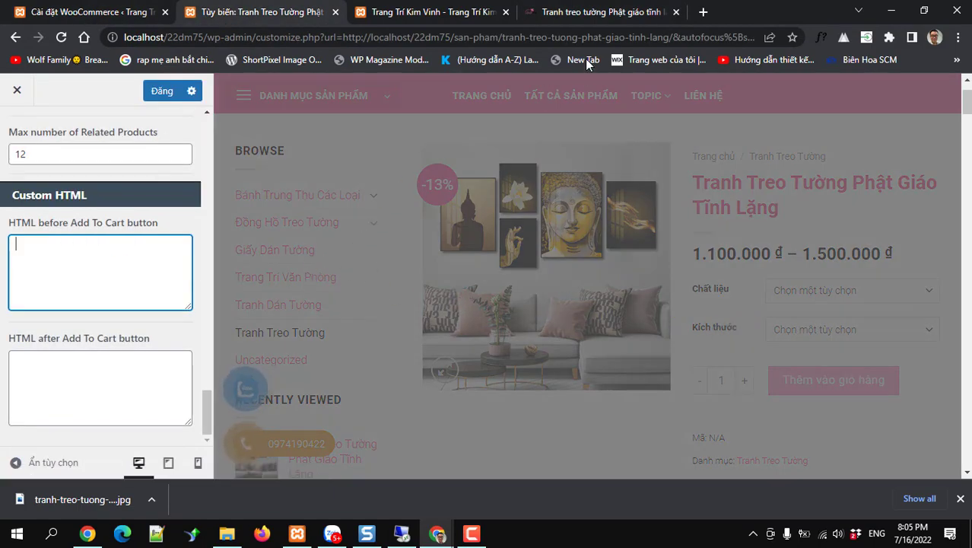
# Copy the selected notes from the reference page into the HTML before Add To Cart button field of the product page customization.
pyautogui.click(583, 11)
pyautogui.rightClick(640, 255)
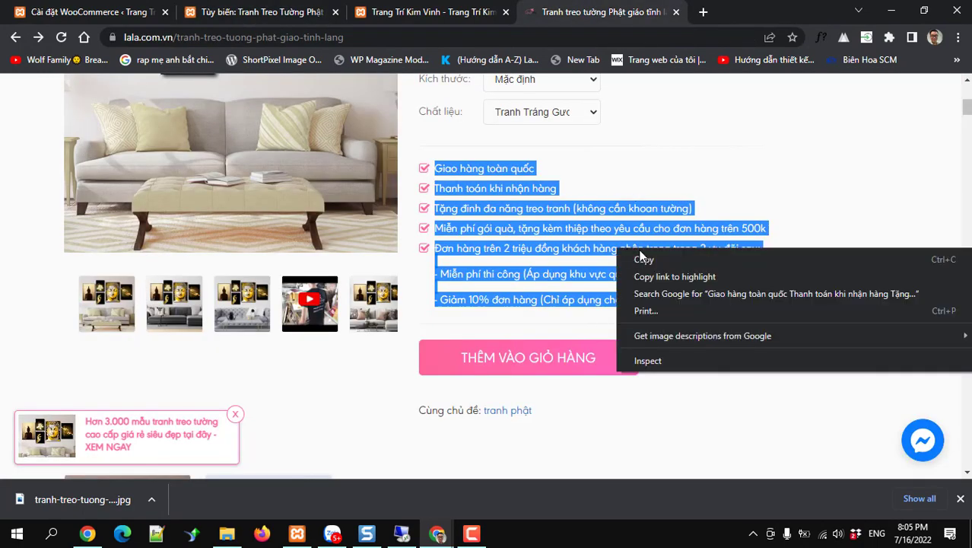
pyautogui.click(644, 258)
pyautogui.click(215, 14)
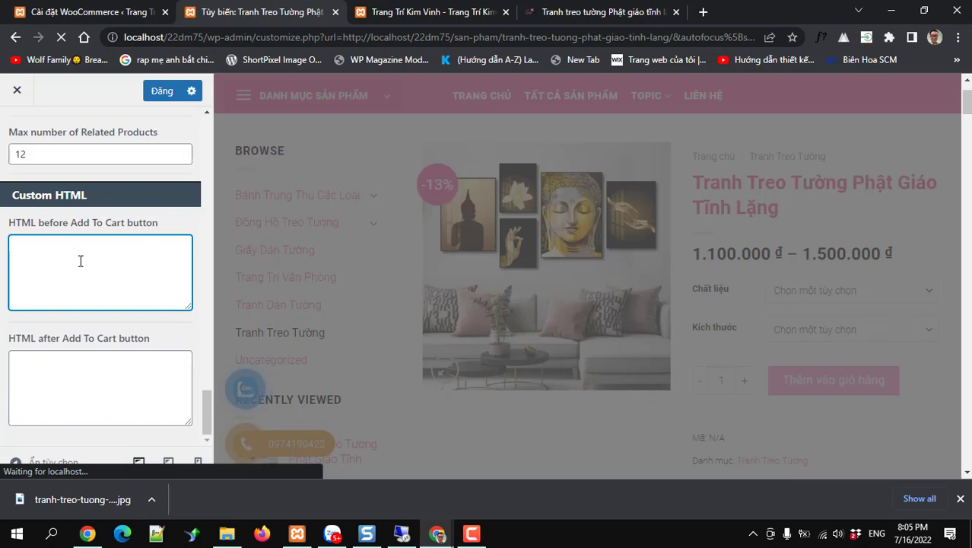
pyautogui.hotkey('ctrl', 'v')
pyautogui.scroll(5, 81, 261)
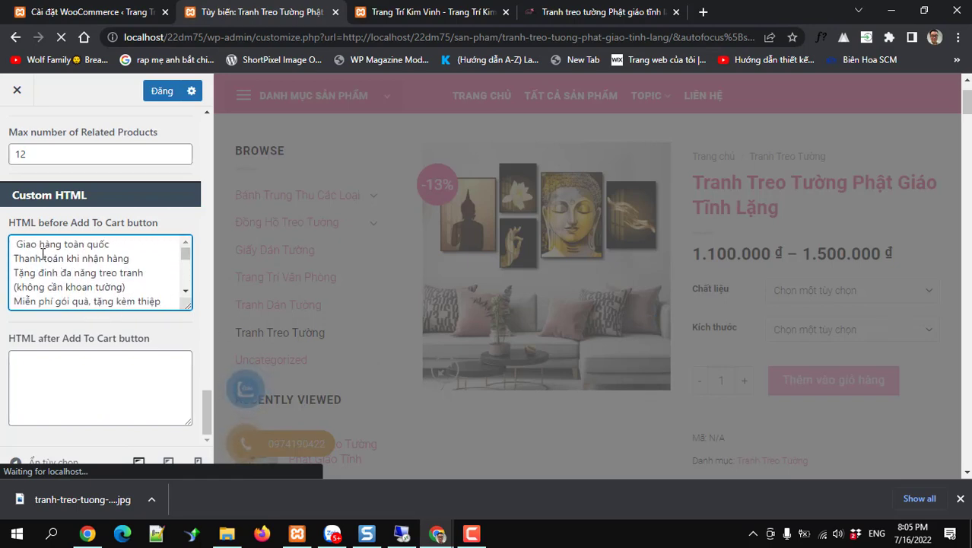
# Remove the leading space before "Giao hàng toàn quốc" and keep "Thanh toán khi nhận hàng" on its own line.
pyautogui.click(16, 243)
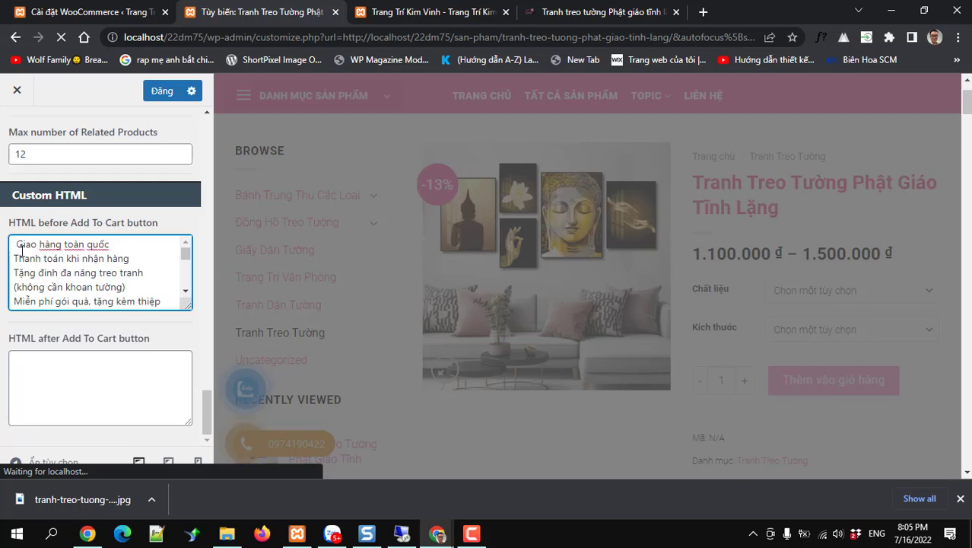
pyautogui.press('BackSpace')
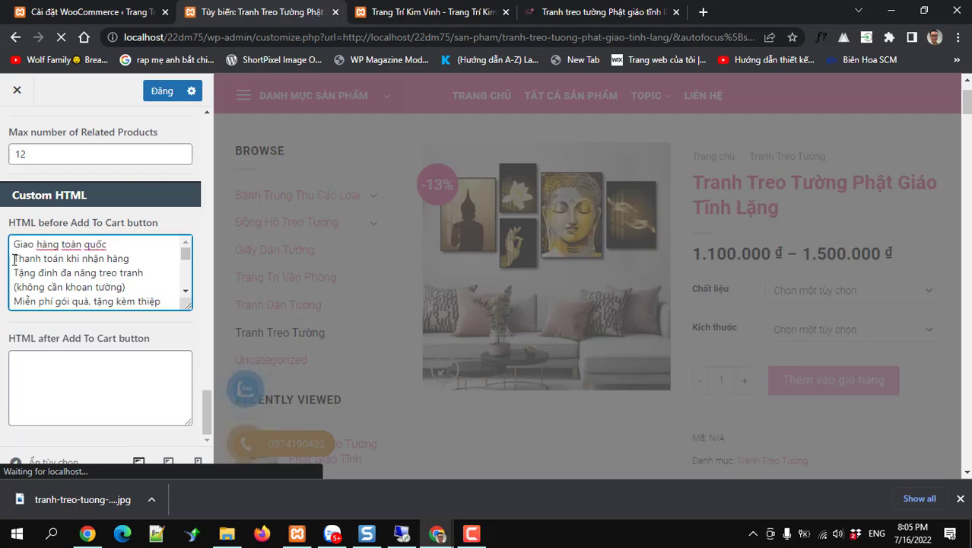
pyautogui.click(14, 259)
pyautogui.press('BackSpace')
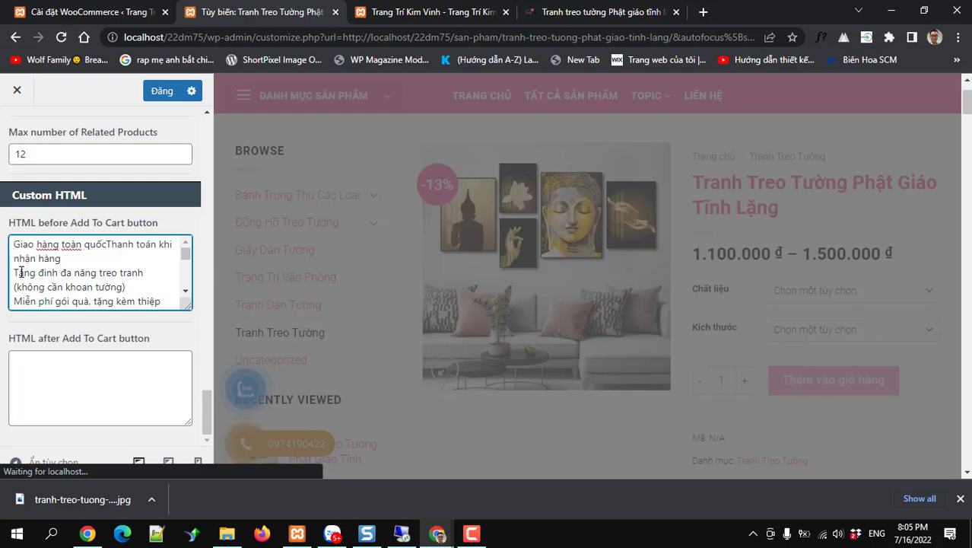
pyautogui.press('Return')
pyautogui.scroll(-3, 21, 272)
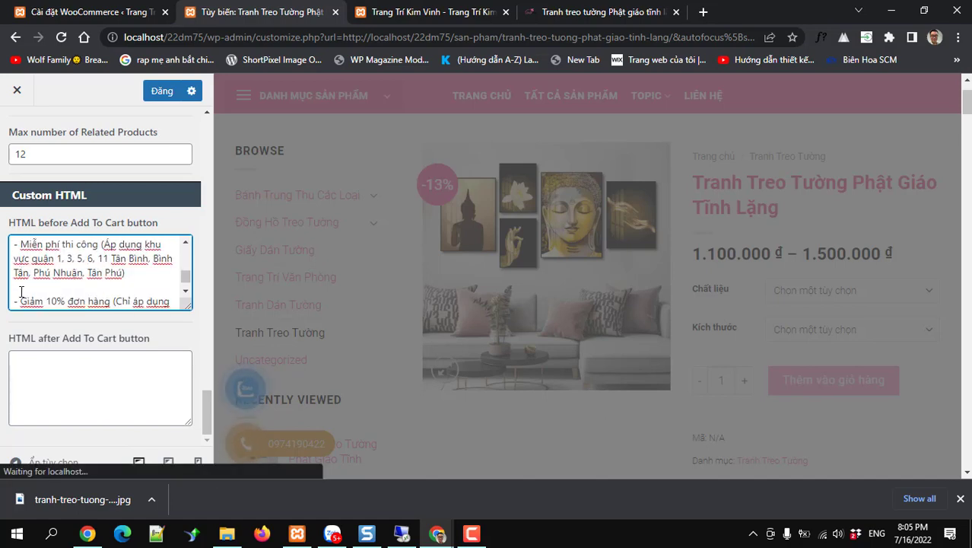
# Remove the blank line and leading dashes from the "Miễn phí thi công" and "Giảm 10% đơn hàng" offers, and publish the customization.
pyautogui.click(23, 287)
pyautogui.press('BackSpace')
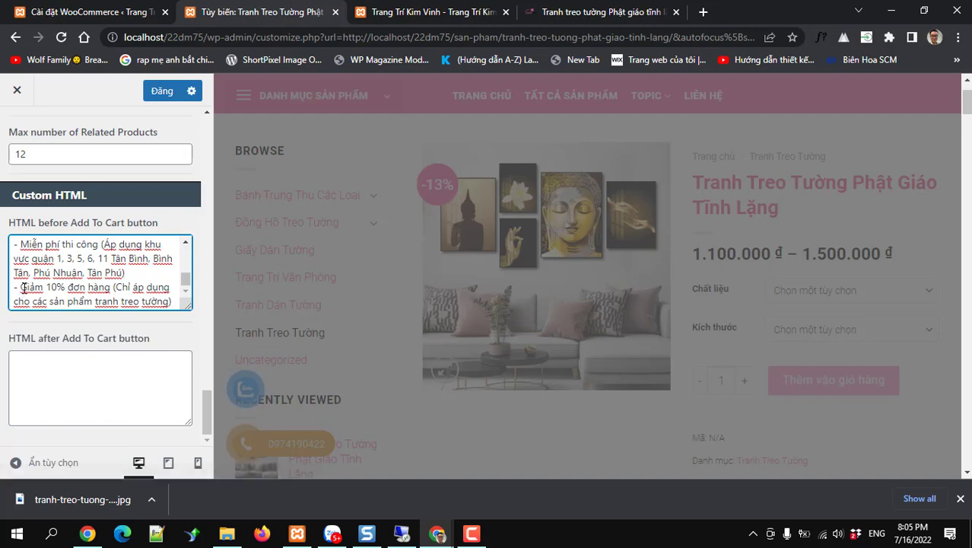
pyautogui.click(23, 288)
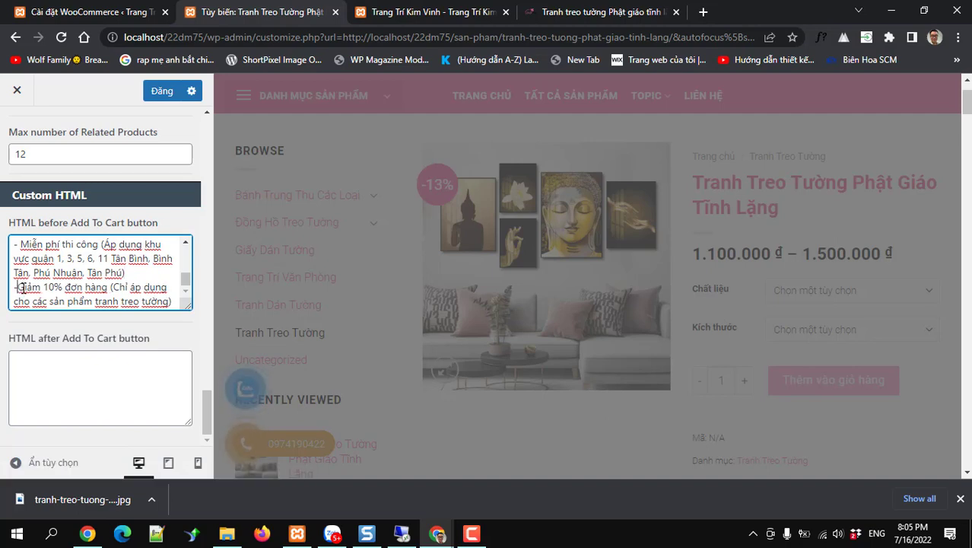
pyautogui.press('BackSpace')
pyautogui.press('BackSpace')
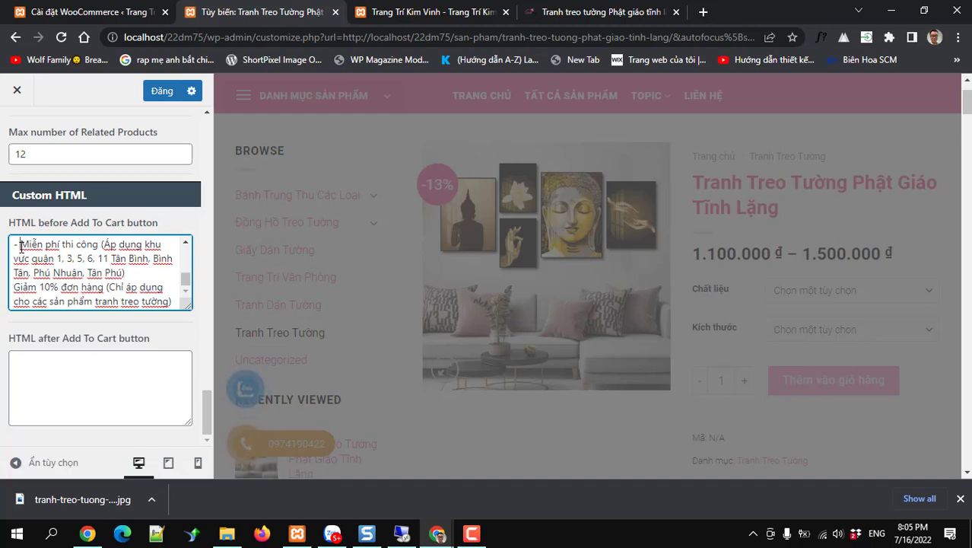
pyautogui.click(21, 246)
pyautogui.press('BackSpace')
pyautogui.press('BackSpace')
pyautogui.scroll(3, 21, 254)
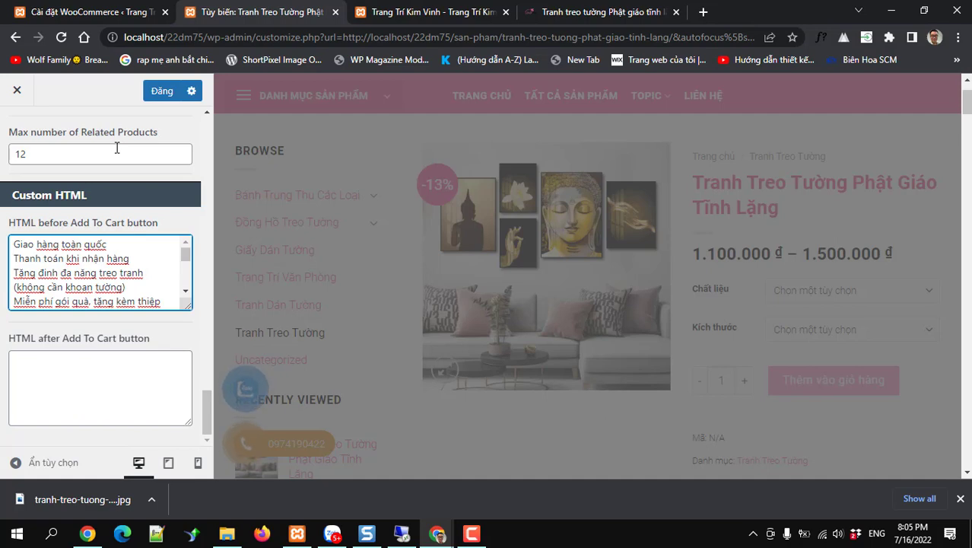
pyautogui.click(158, 95)
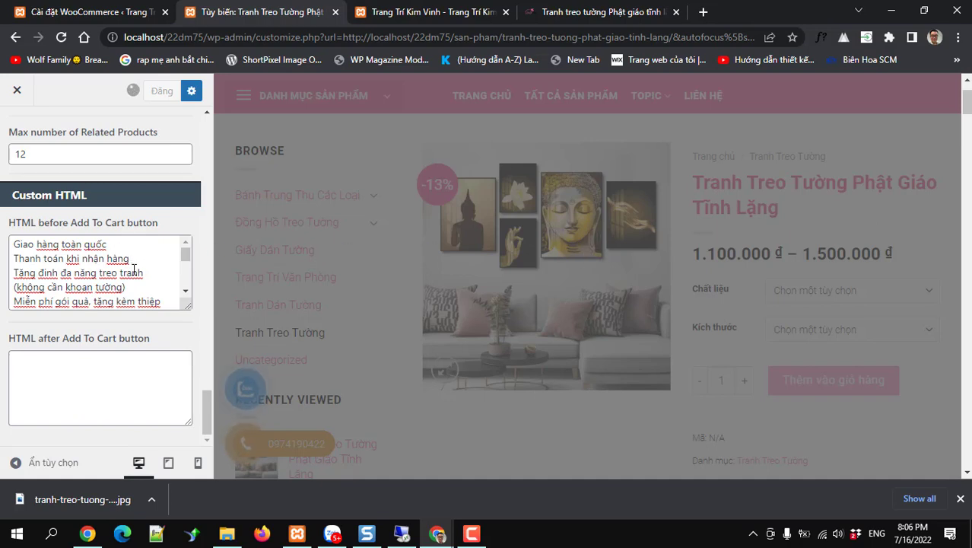
# Enlarge the HTML field and delete the gift-wrapping line and everything after it, keeping only the first three notes.
pyautogui.scroll(-3, 134, 271)
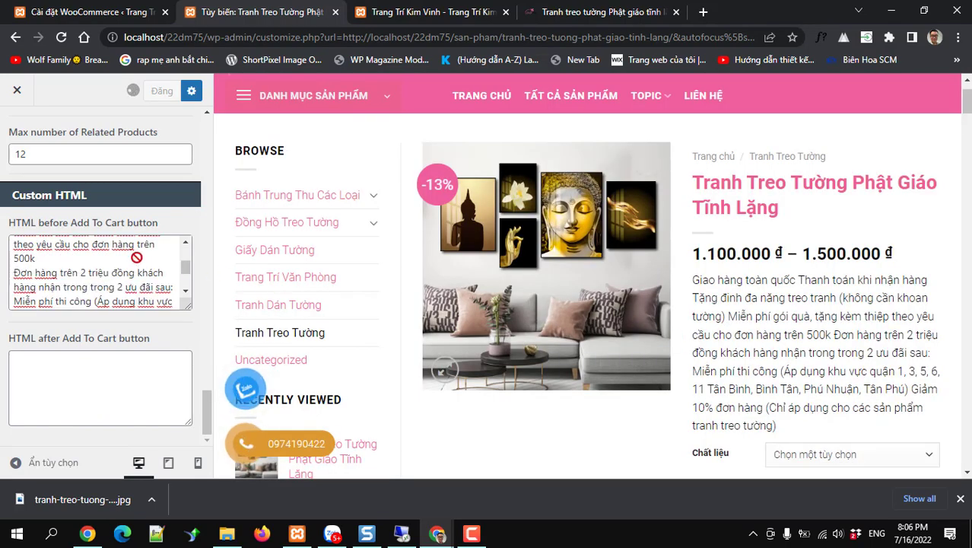
pyautogui.moveTo(136, 257); pyautogui.dragTo(192, 314)
pyautogui.moveTo(186, 328); pyautogui.dragTo(186, 415)
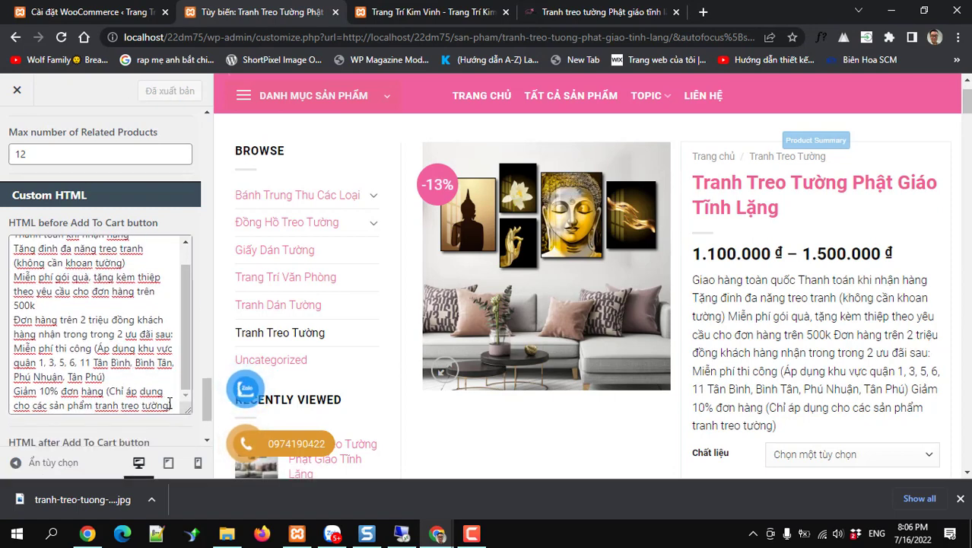
pyautogui.moveTo(172, 405); pyautogui.dragTo(14, 319)
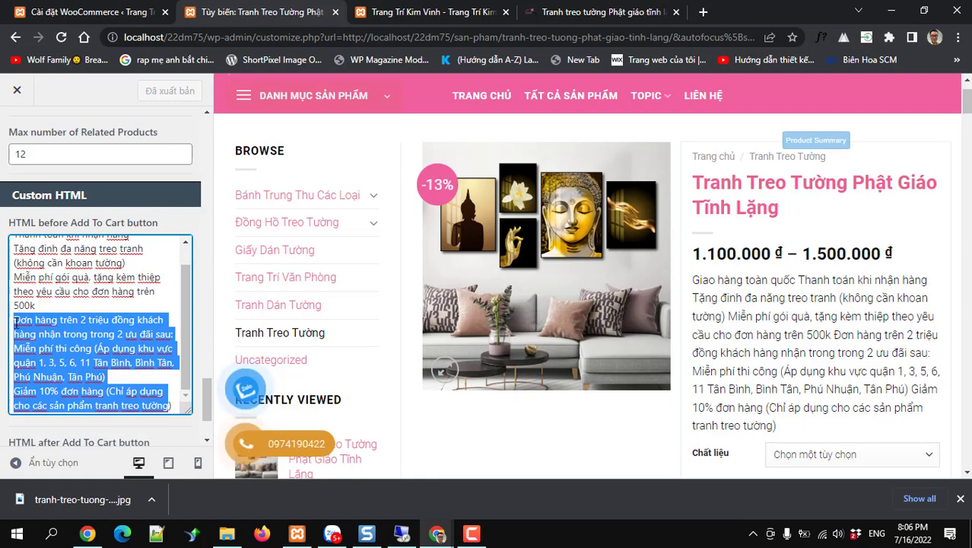
pyautogui.press('BackSpace')
pyautogui.scroll(1, 30, 354)
pyautogui.click(31, 358)
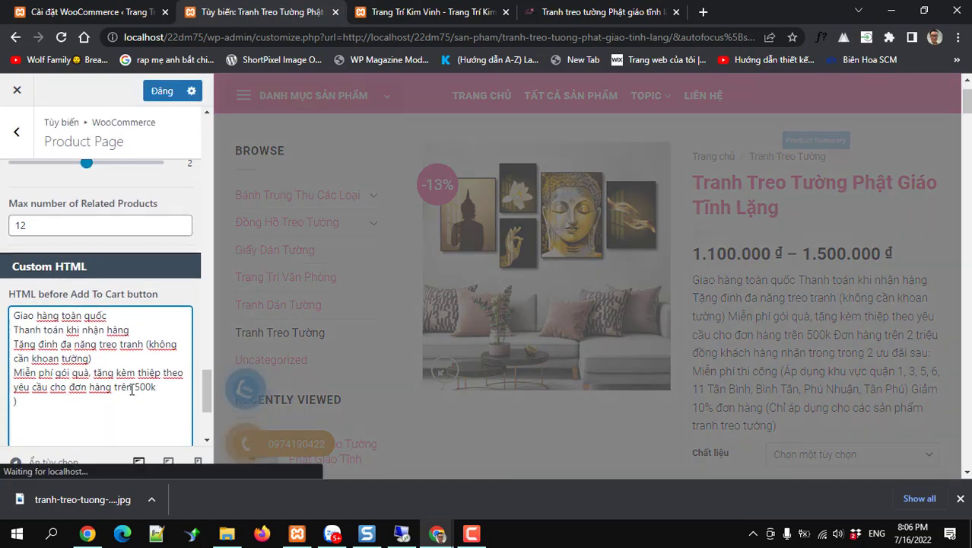
pyautogui.moveTo(154, 386); pyautogui.dragTo(12, 373)
pyautogui.press('BackSpace')
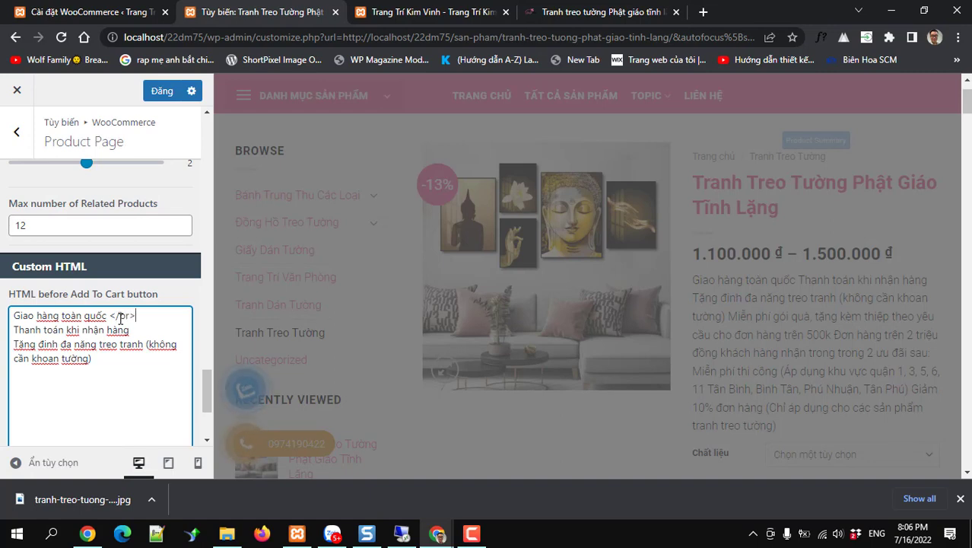
# Append the </br> tag from the first note to the ends of the second and third notes, and publish the changes.
pyautogui.moveTo(148, 319); pyautogui.dragTo(111, 319)
pyautogui.click(148, 332)
pyautogui.hotkey('ctrl', 'v')
pyautogui.click(110, 359)
pyautogui.hotkey('ctrl', 'v')
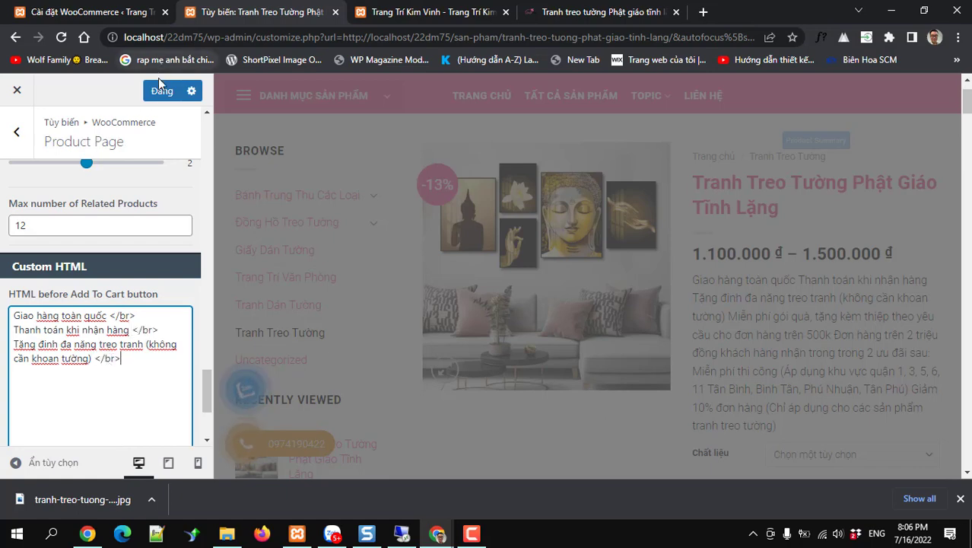
pyautogui.click(159, 91)
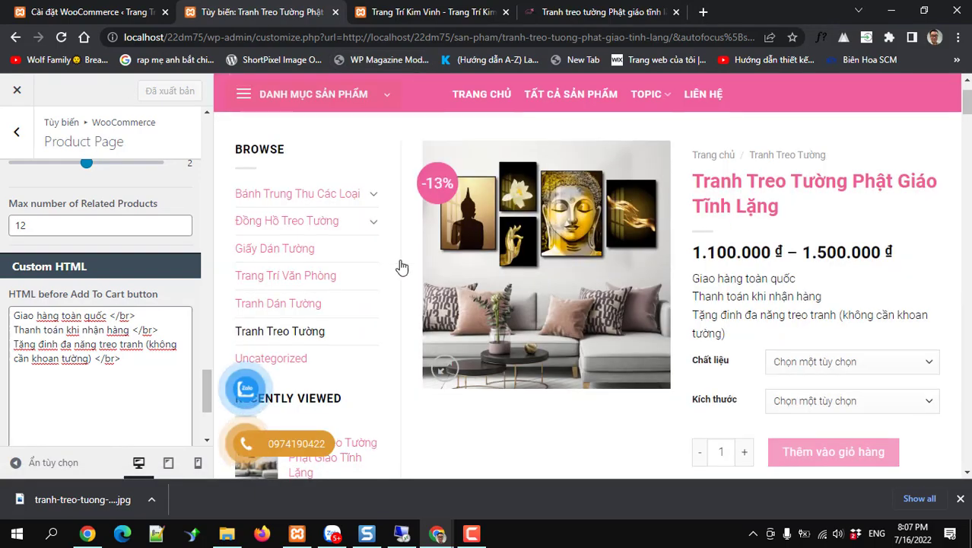
# Check the line breaks of the notes and the rest of the product page in the live preview.
pyautogui.scroll(-5, 669, 287)
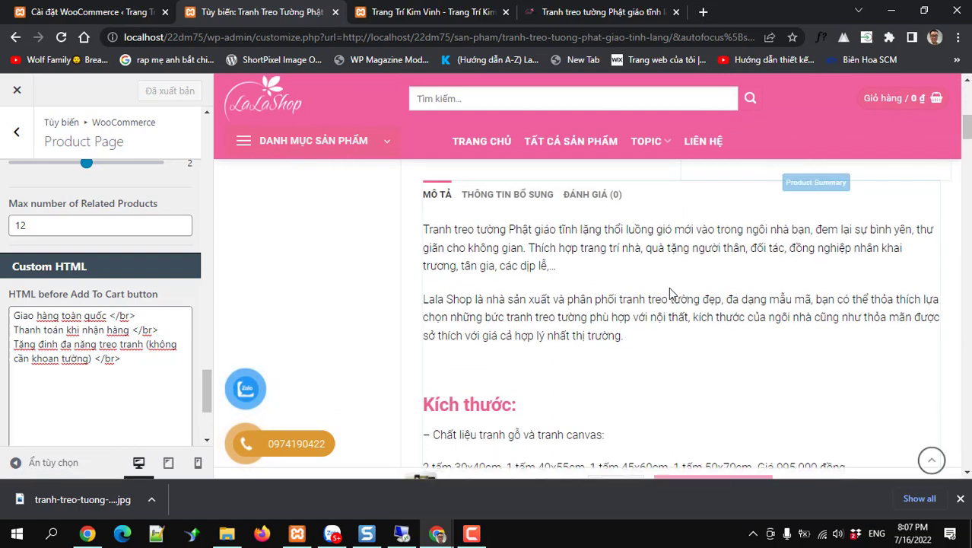
pyautogui.scroll(5, 669, 287)
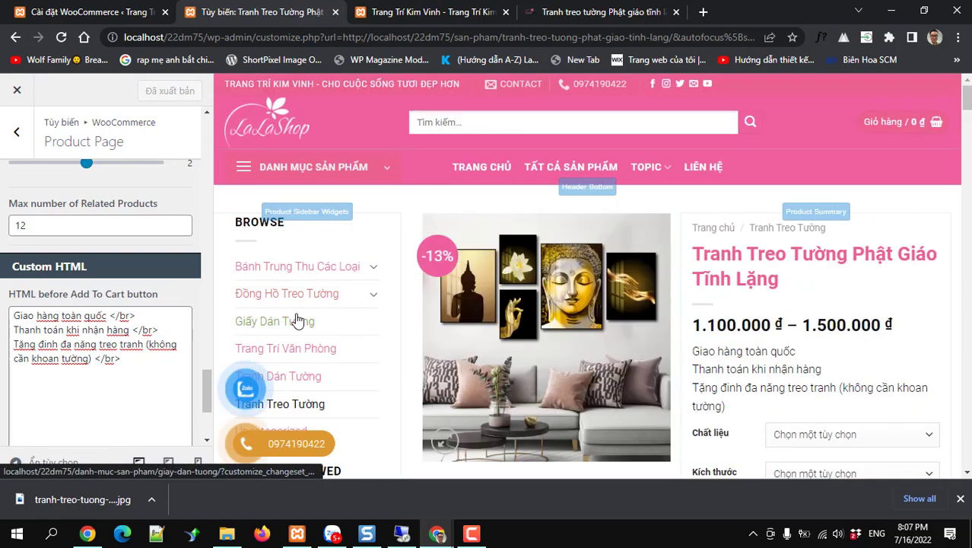
pyautogui.scroll(-3, 299, 314)
pyautogui.scroll(3, 299, 314)
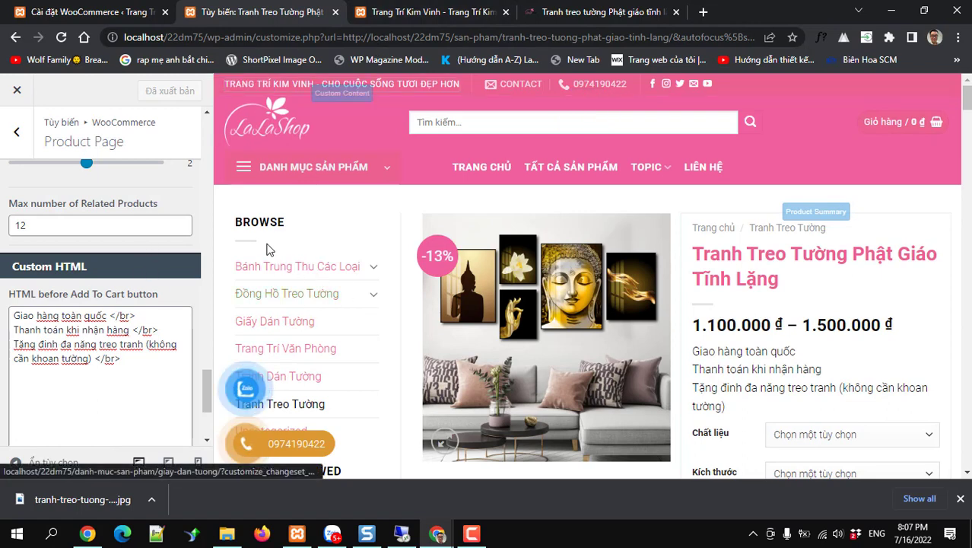
# Open the Buddhist wall painting from the Tranh Treo Tường category on the public site and examine the notes above its options.
pyautogui.click(417, 10)
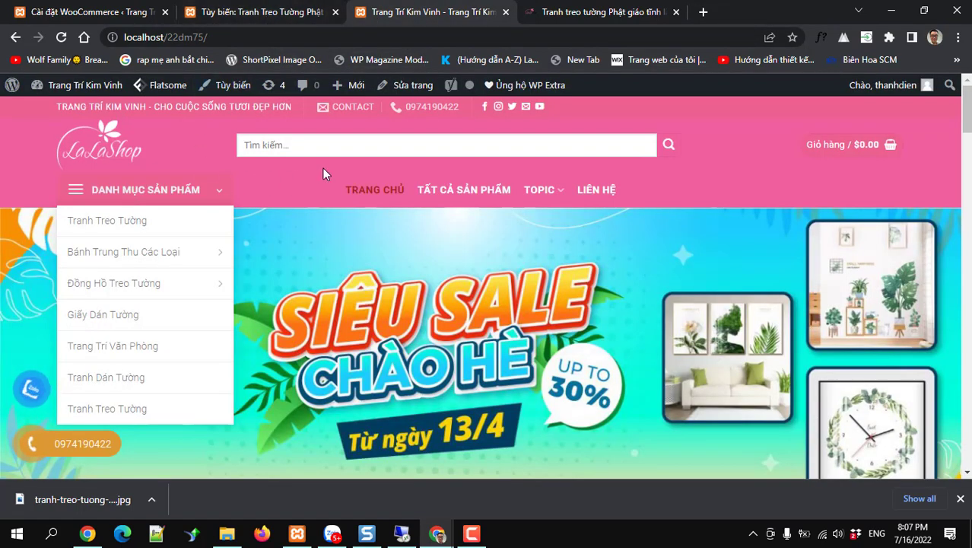
pyautogui.click(137, 410)
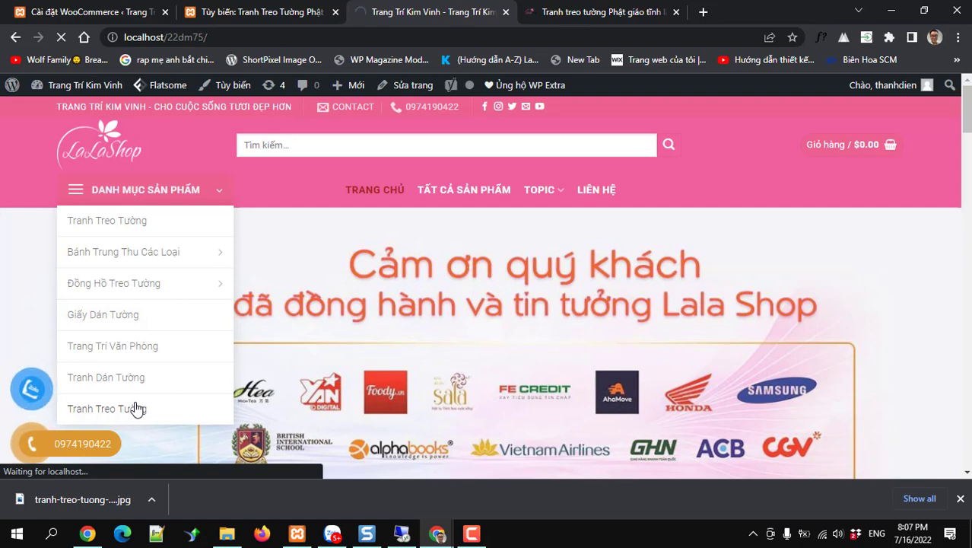
pyautogui.click(137, 409)
pyautogui.scroll(2, 403, 335)
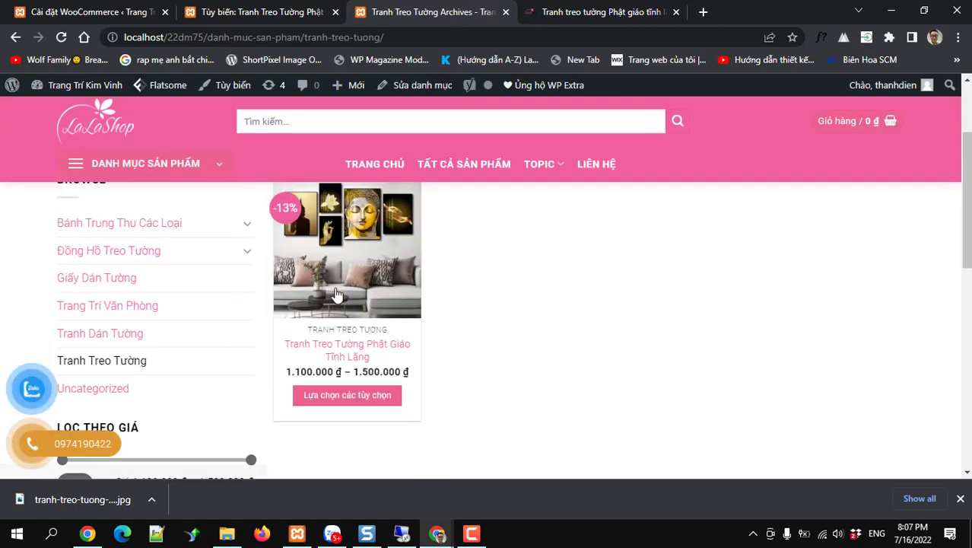
pyautogui.click(337, 307)
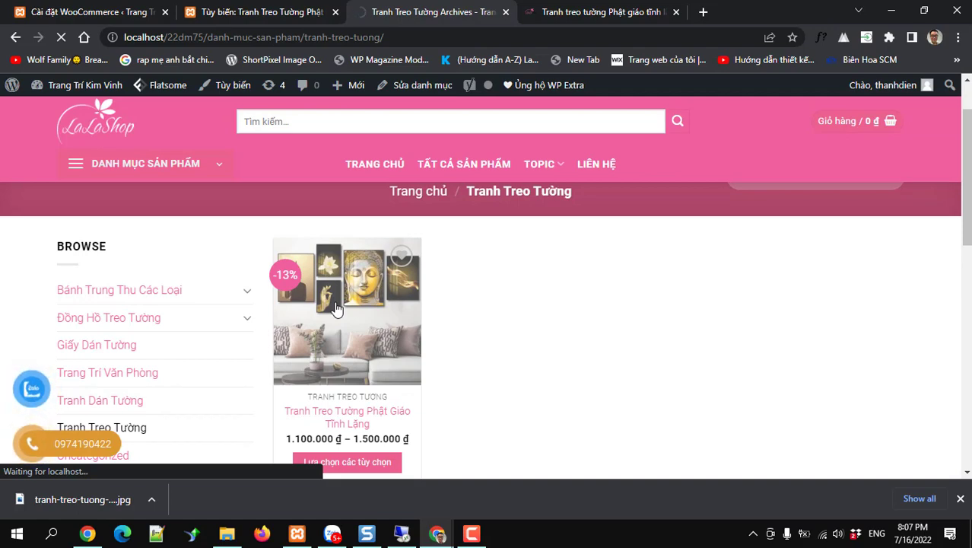
pyautogui.scroll(-3, 337, 308)
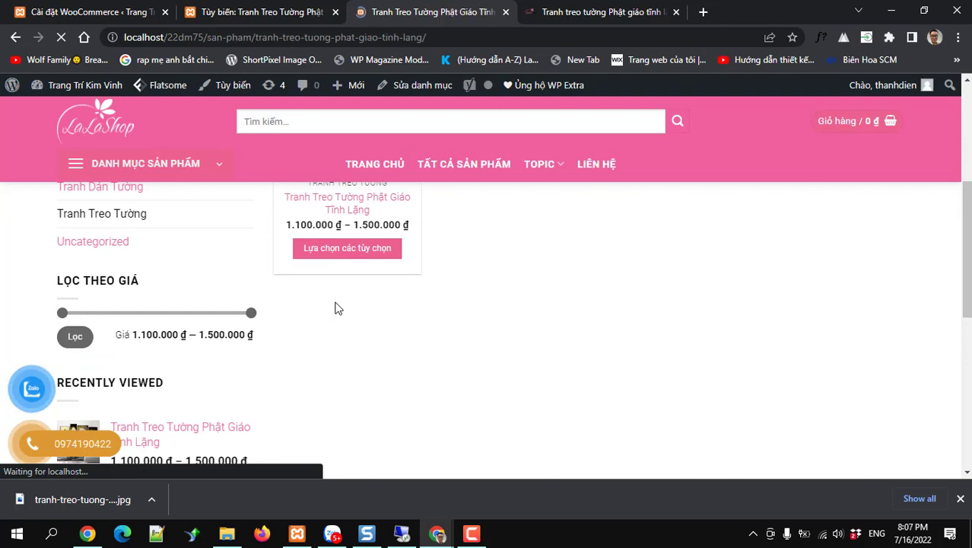
pyautogui.scroll(-6, 582, 327)
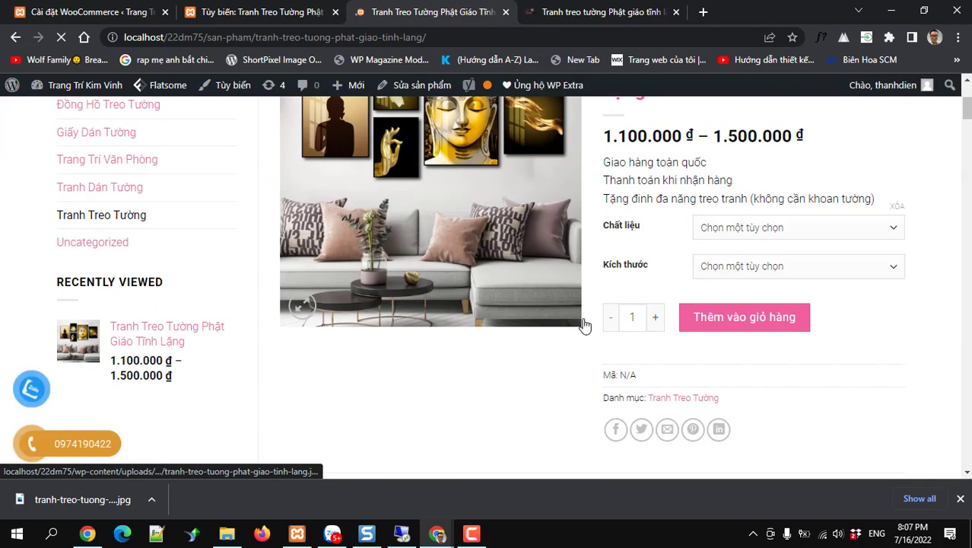
pyautogui.scroll(5, 643, 314)
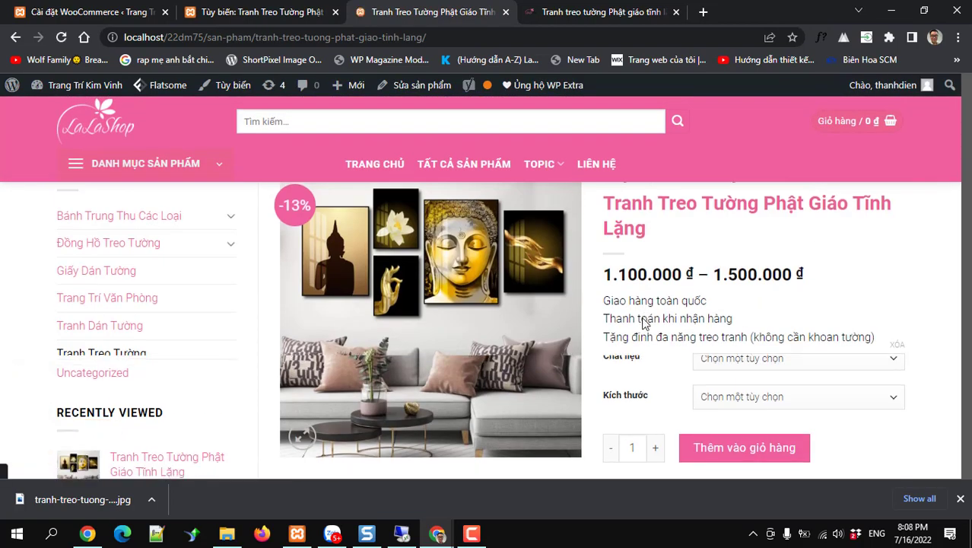
# Examine the painting's public page, including its description and the sidebar's category list and recently viewed products.
pyautogui.scroll(-1, 643, 319)
pyautogui.scroll(2, 643, 321)
pyautogui.scroll(-6, 643, 323)
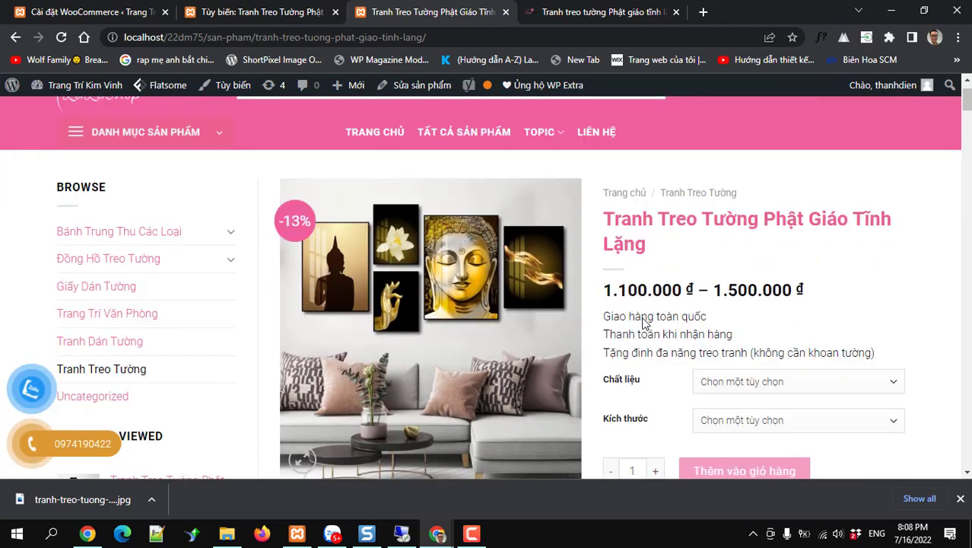
pyautogui.scroll(4, 643, 324)
pyautogui.scroll(-1, 643, 323)
pyautogui.scroll(-3, 641, 322)
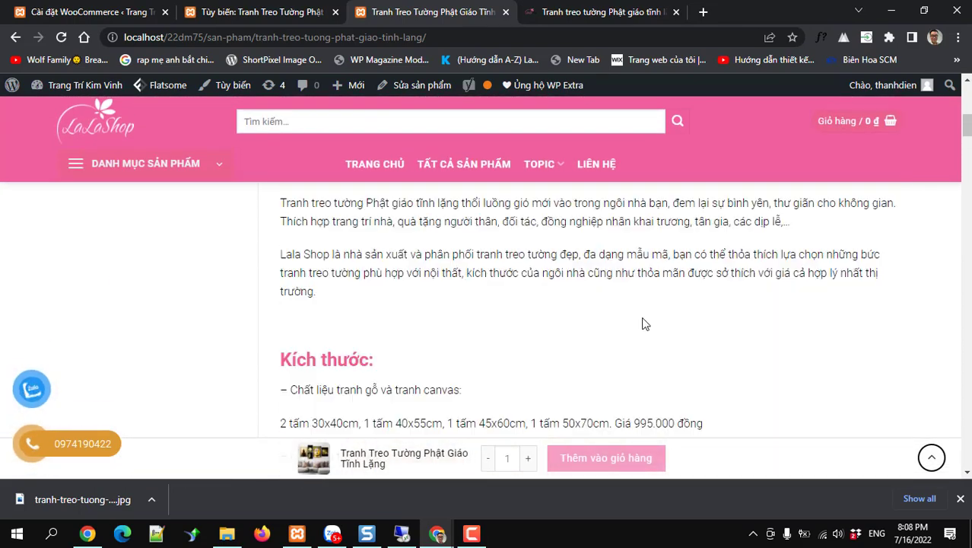
pyautogui.scroll(6, 641, 322)
pyautogui.scroll(-5, 642, 320)
pyautogui.scroll(-5, 642, 319)
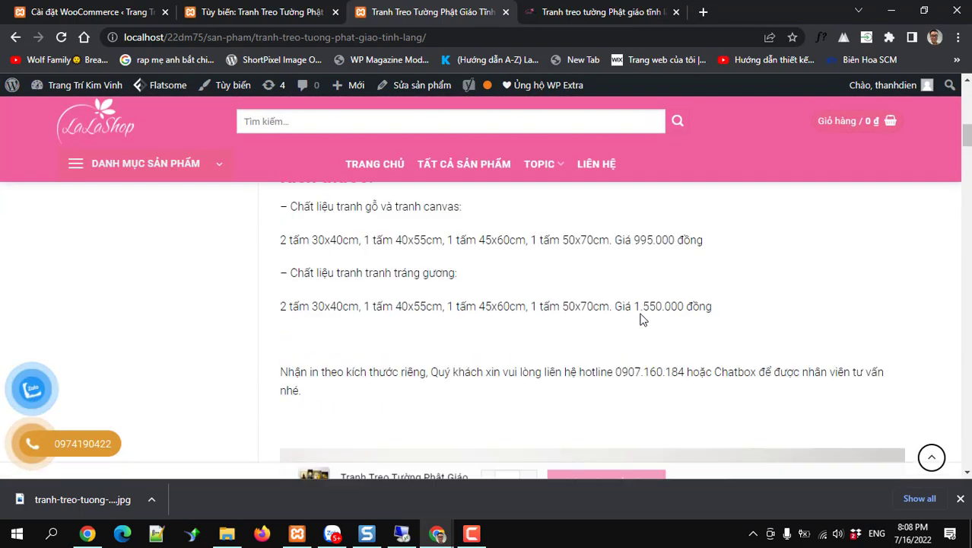
pyautogui.scroll(10, 641, 319)
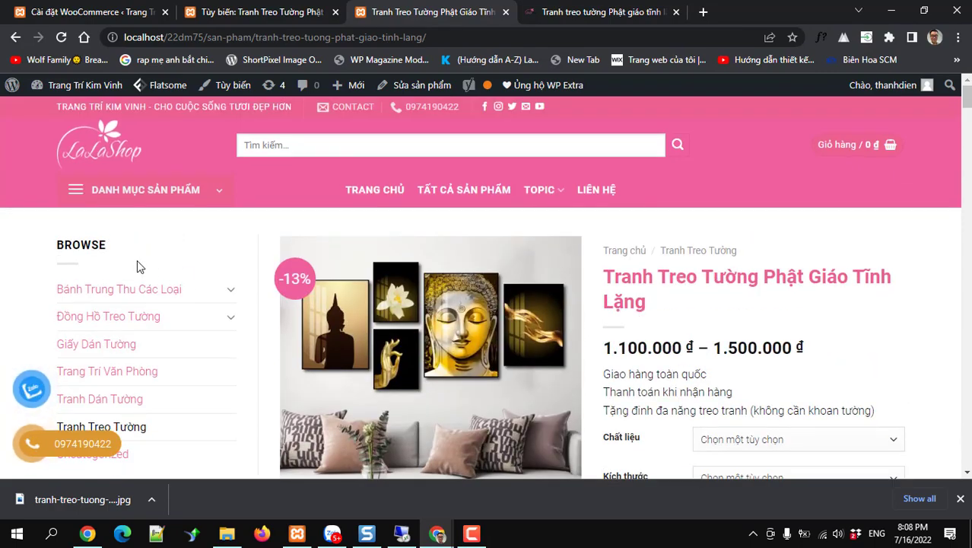
pyautogui.scroll(-3, 84, 289)
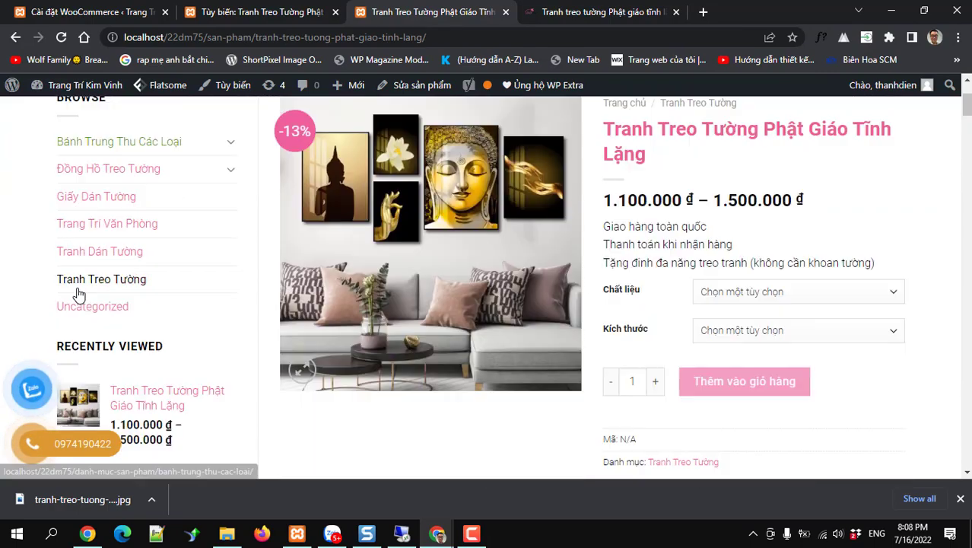
pyautogui.scroll(-1, 129, 282)
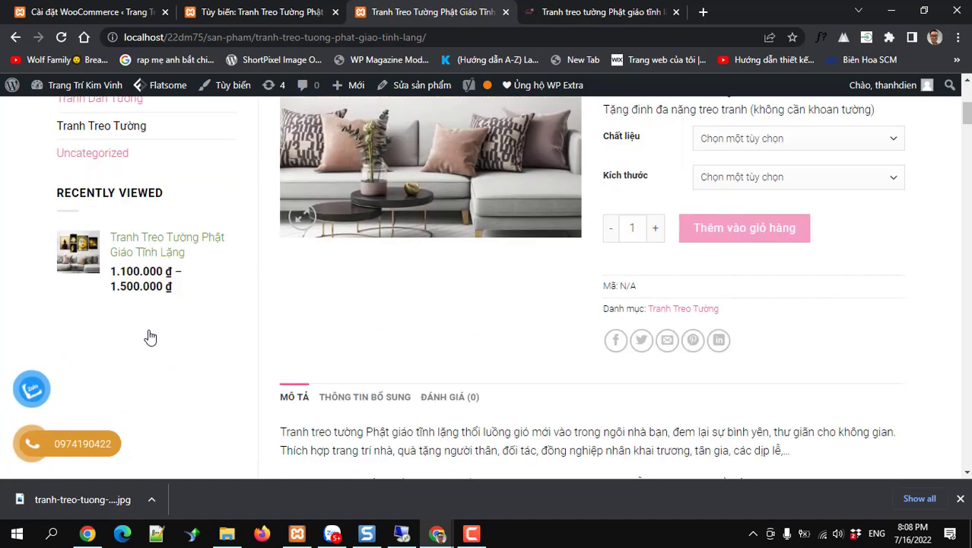
pyautogui.scroll(4, 148, 336)
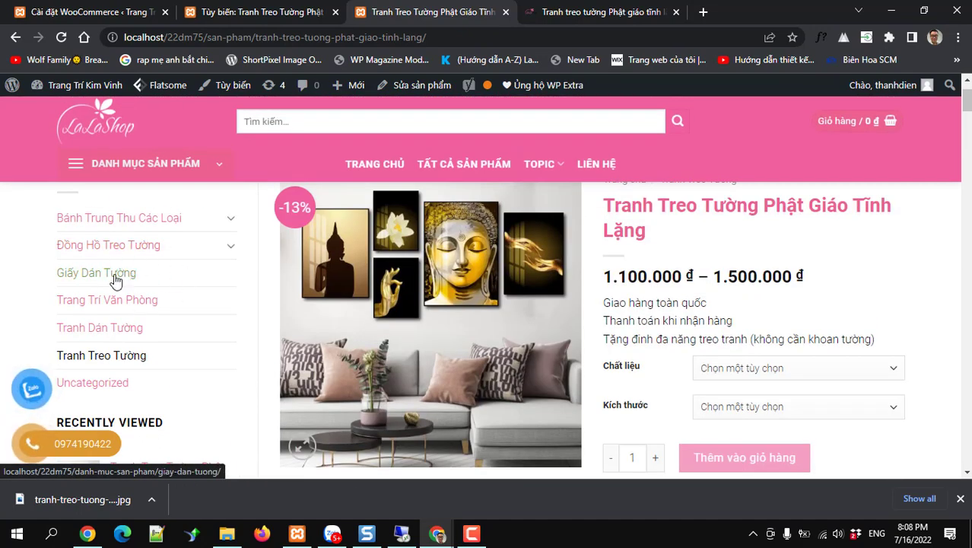
# Open the site's widget settings and expand the Product Sidebar and Shop Sidebar areas.
pyautogui.moveTo(57, 85)
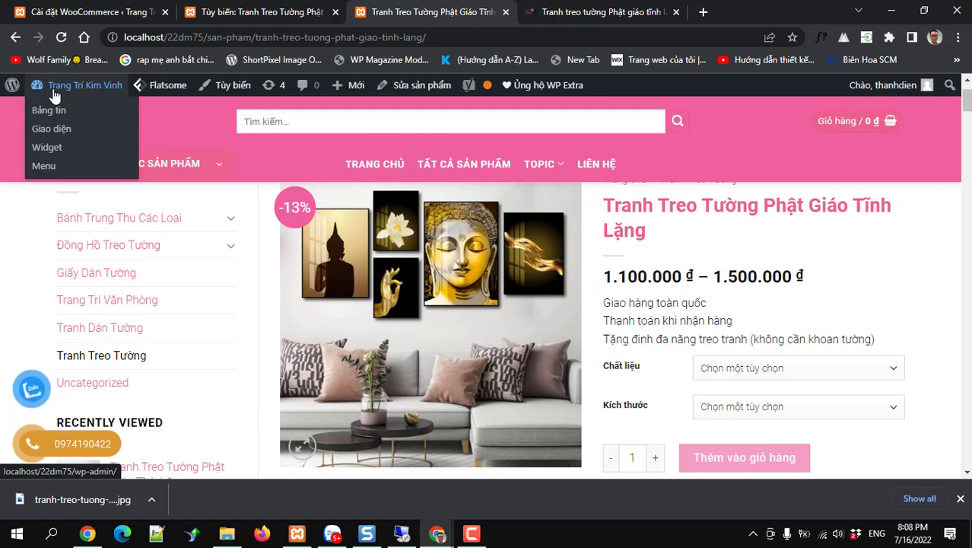
pyautogui.click(42, 155)
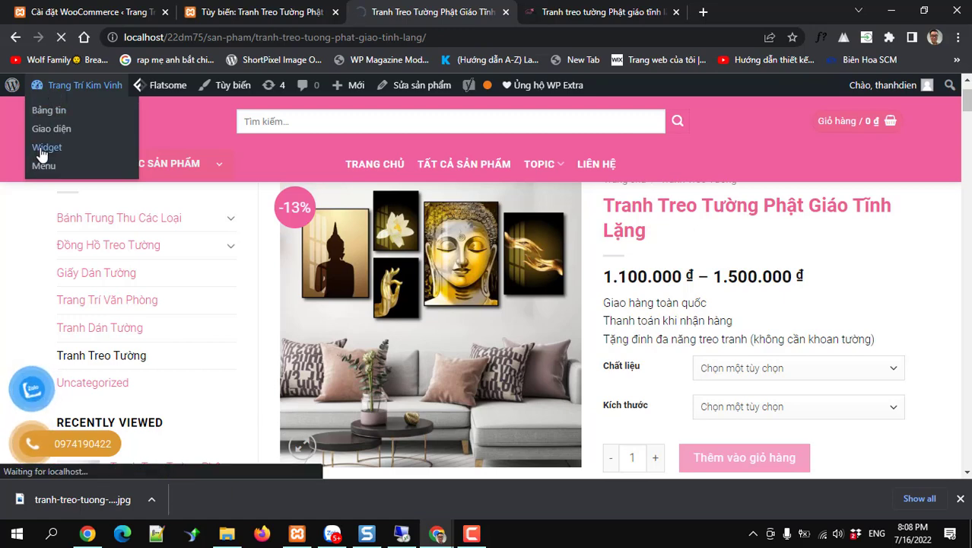
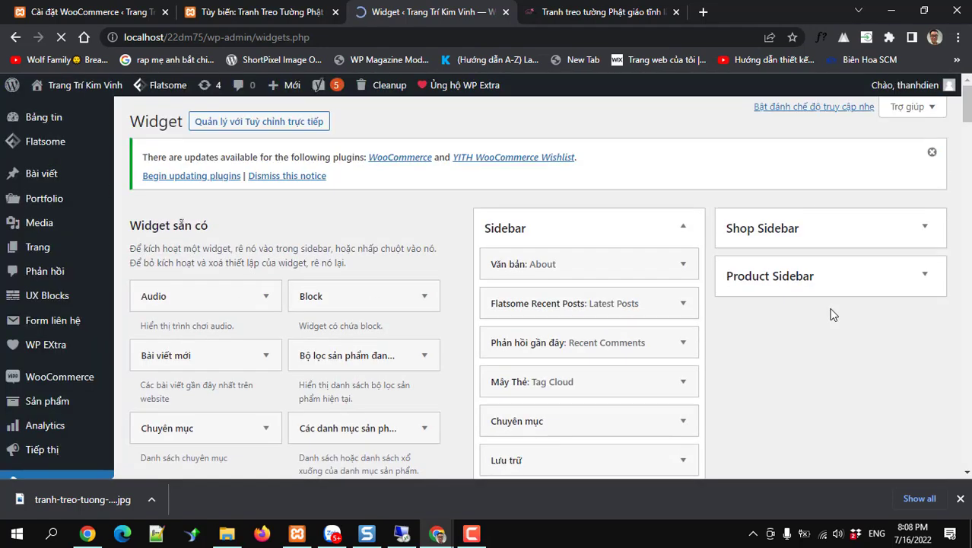
pyautogui.click(924, 277)
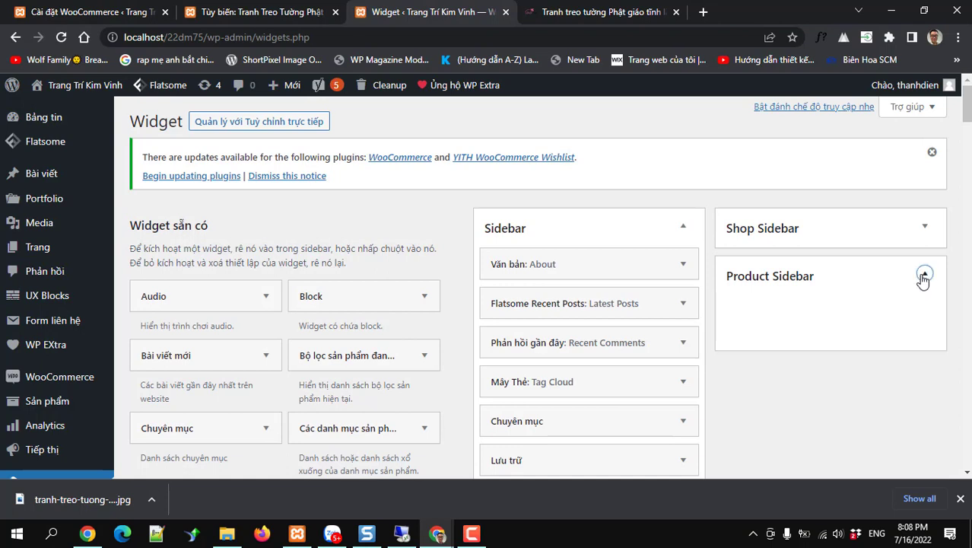
pyautogui.click(924, 227)
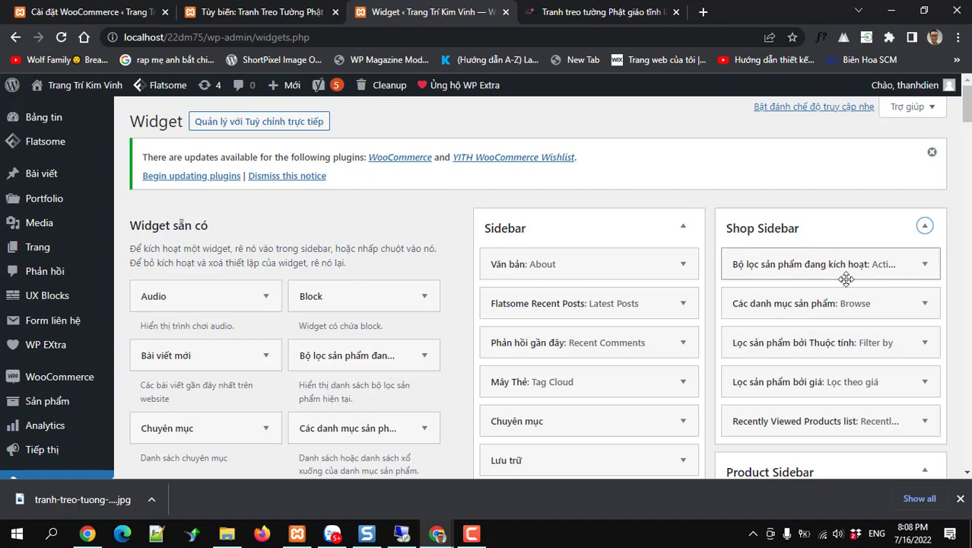
# Change the title of the Shop Sidebar's product categories widget to "Danh Mục Sảm Phẩm".
pyautogui.click(922, 306)
pyautogui.moveTo(807, 353); pyautogui.dragTo(681, 358)
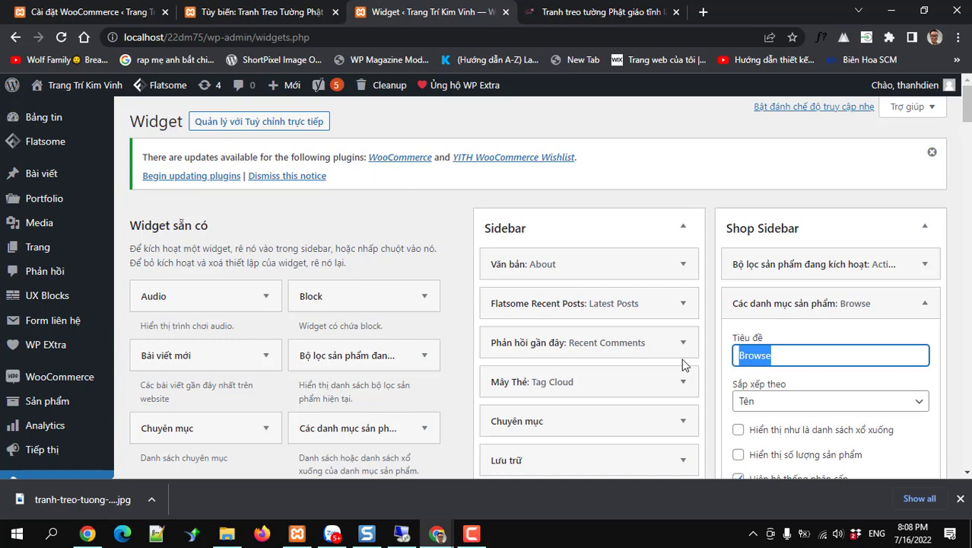
pyautogui.write('Danh M')
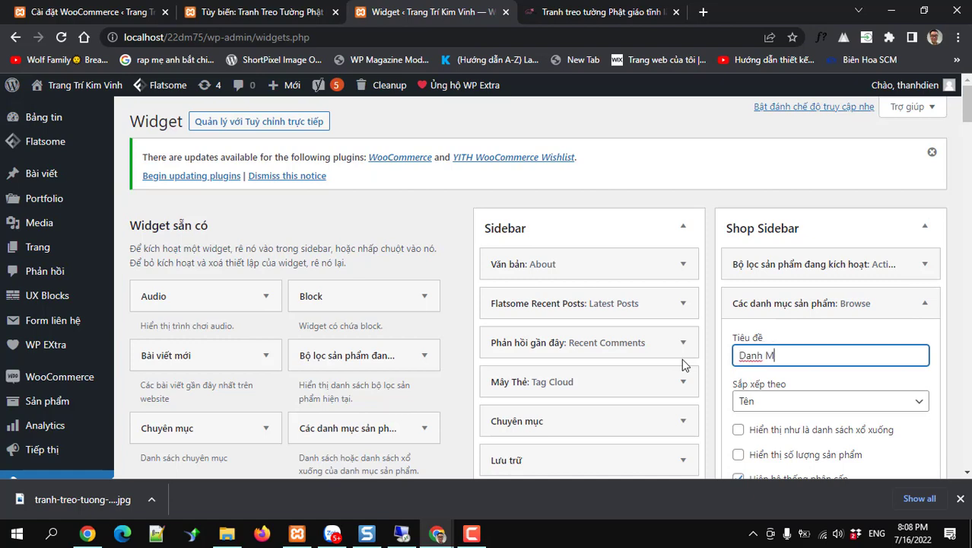
pyautogui.write('ucj SA')
pyautogui.press('BackSpace')
pyautogui.write('S')
pyautogui.press('BackSpace')
pyautogui.write('ảm Phẩm')
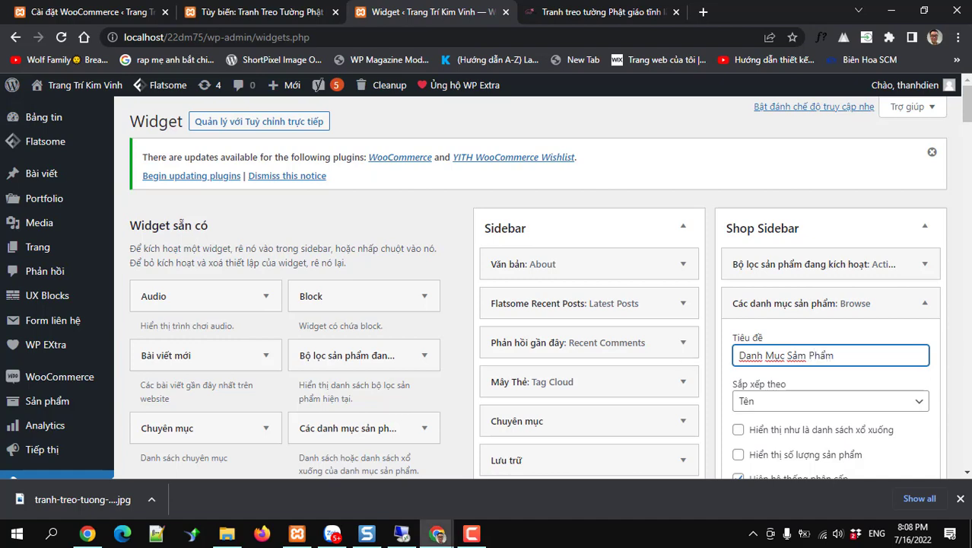
# Change the title of the Shop Sidebar's Recently Viewed Products list widget to "Sản phẩm vừa xem".
pyautogui.scroll(-2, 706, 402)
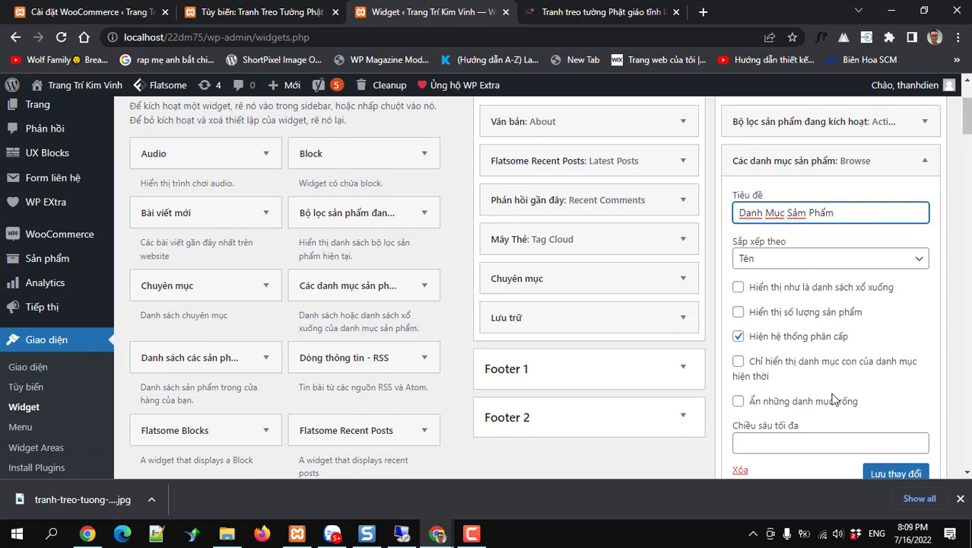
pyautogui.scroll(-2, 837, 391)
pyautogui.scroll(-1, 898, 379)
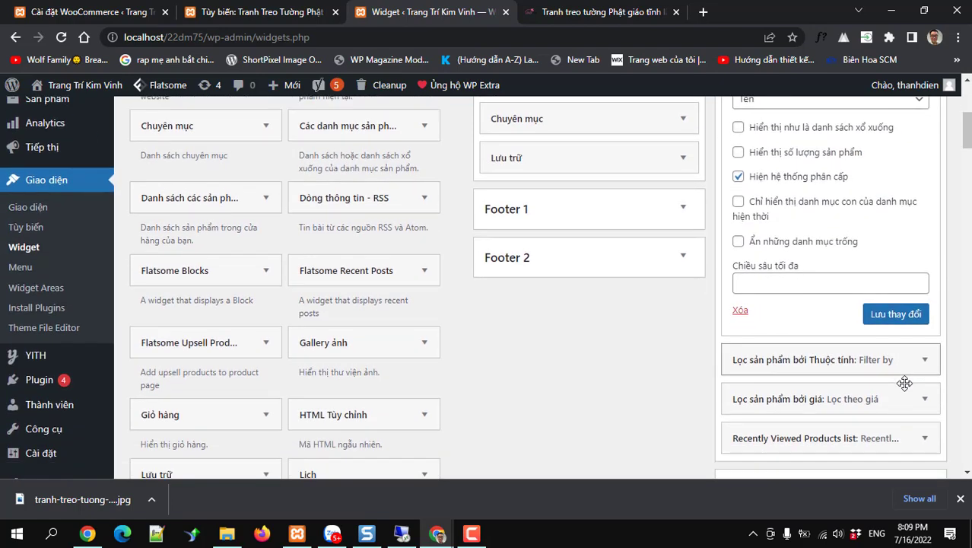
pyautogui.click(923, 384)
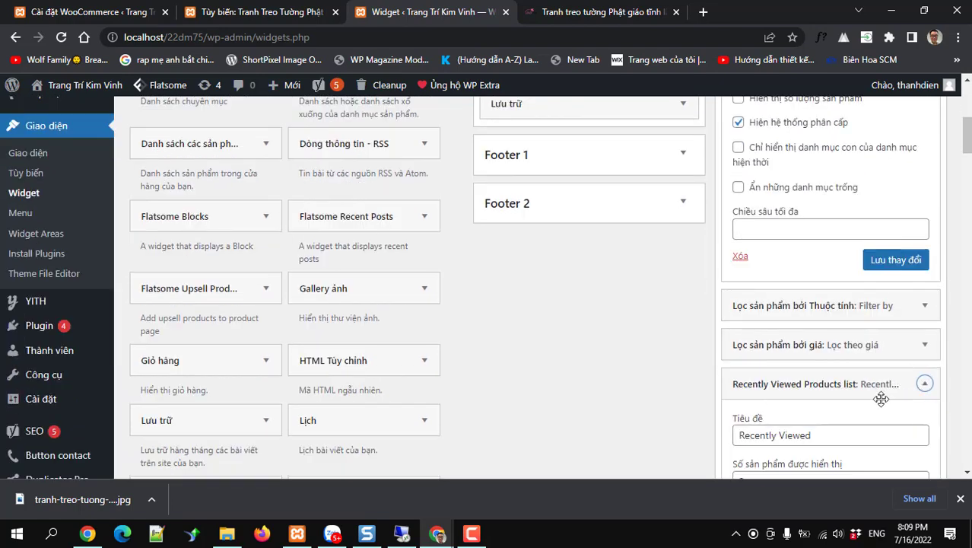
pyautogui.scroll(-2, 816, 318)
pyautogui.tripleClick(766, 295)
pyautogui.write('S')
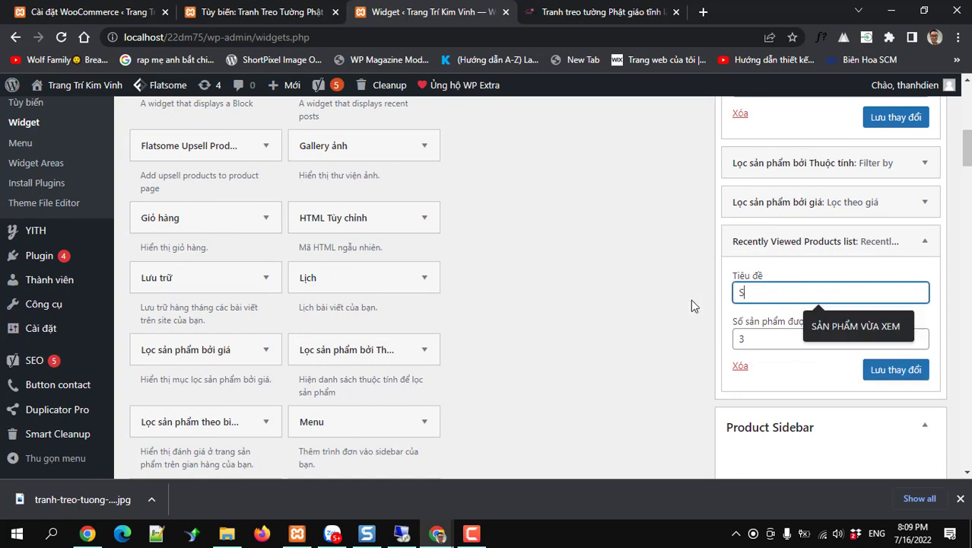
pyautogui.write('aản phẩm vừa xem')
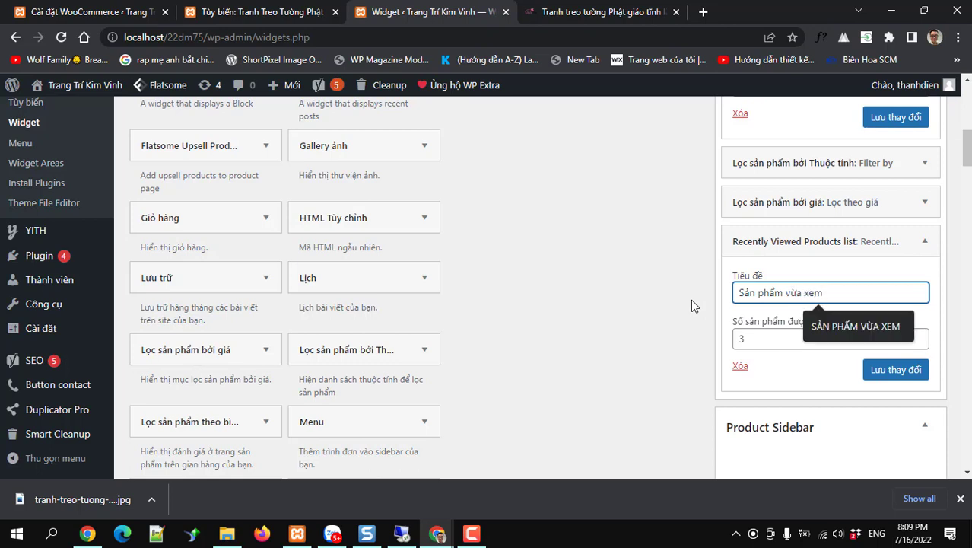
# Set the recently viewed list to show 5 products, and save it and the product categories widget.
pyautogui.click(798, 333)
pyautogui.doubleClick(798, 333)
pyautogui.write('5')
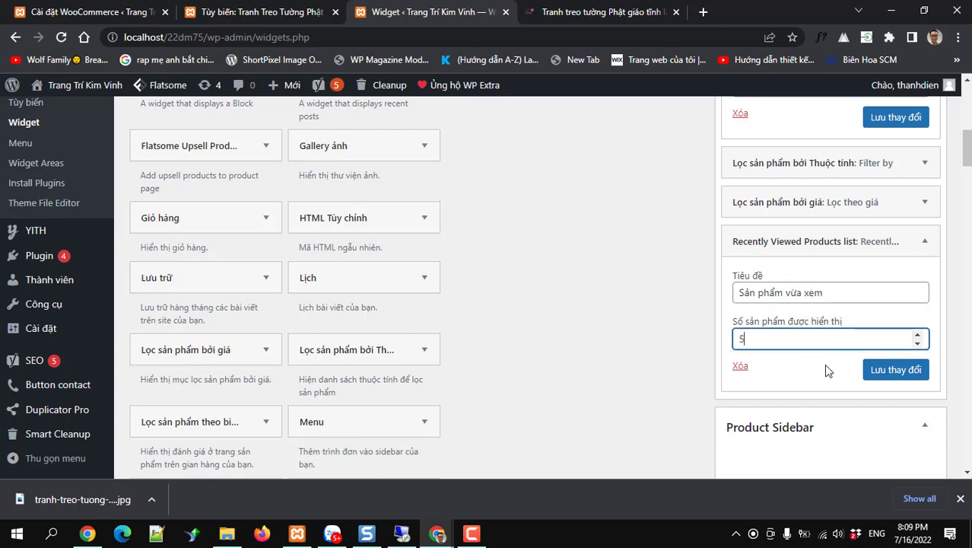
pyautogui.click(872, 380)
pyautogui.scroll(3, 881, 319)
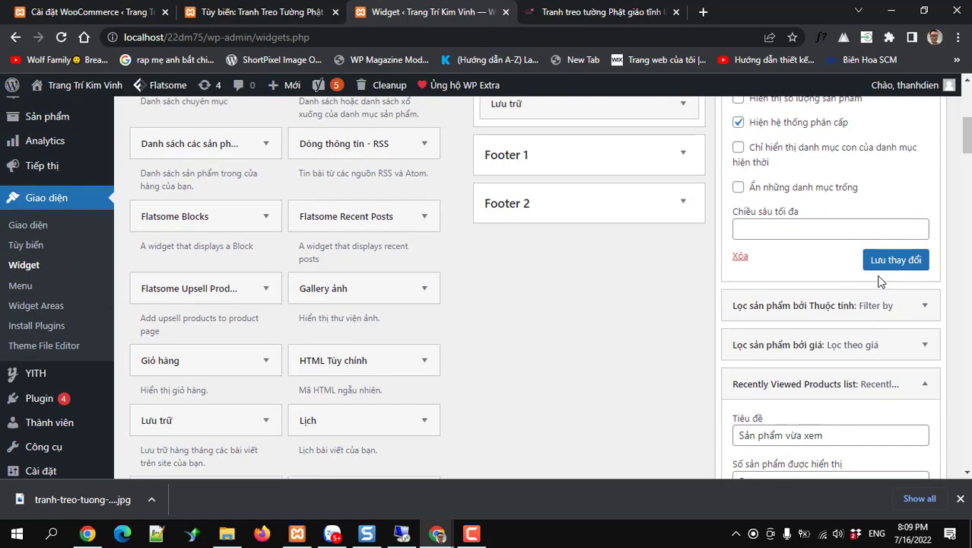
pyautogui.click(885, 261)
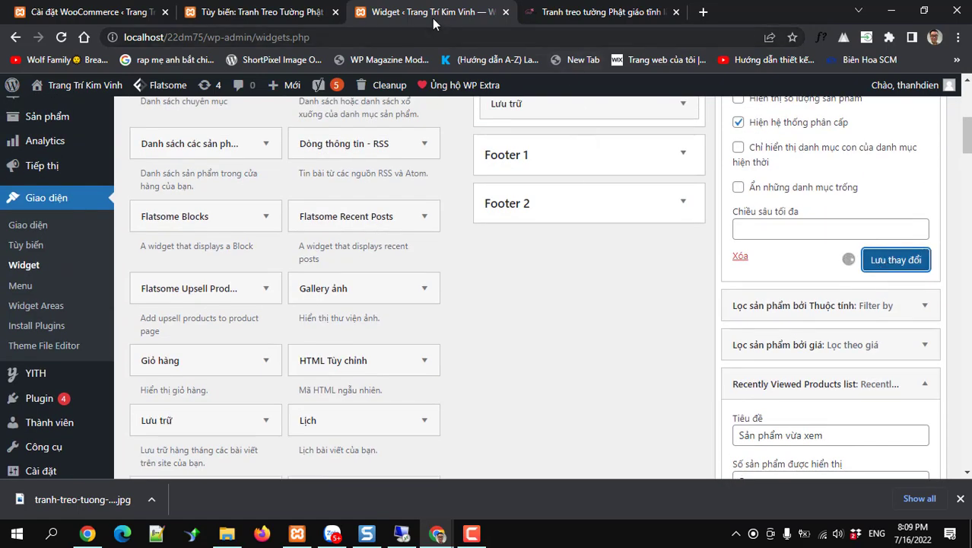
# Check the page layout of the reference shop's product, and set the customizer's Product Layout to No Sidebar.
pyautogui.moveTo(47, 96)
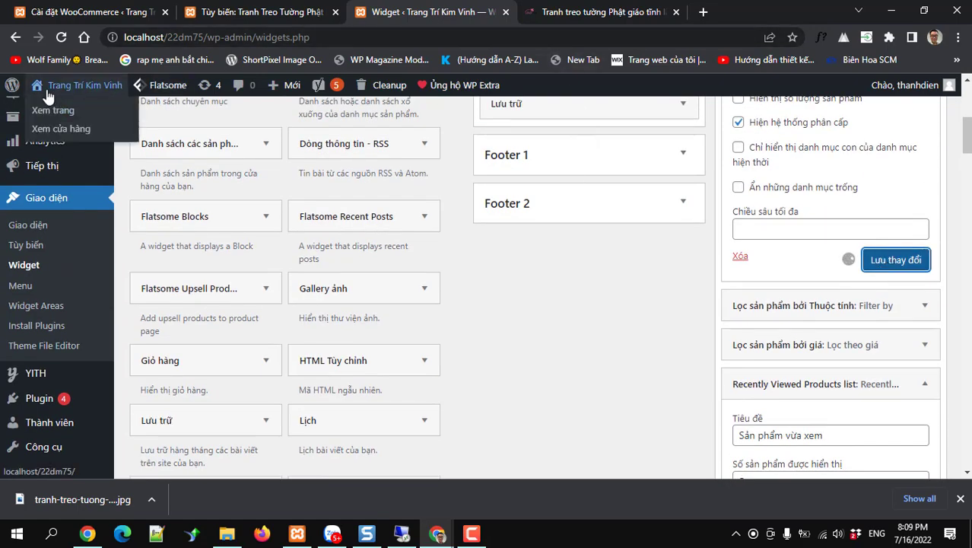
pyautogui.click(565, 15)
pyautogui.scroll(5, 477, 292)
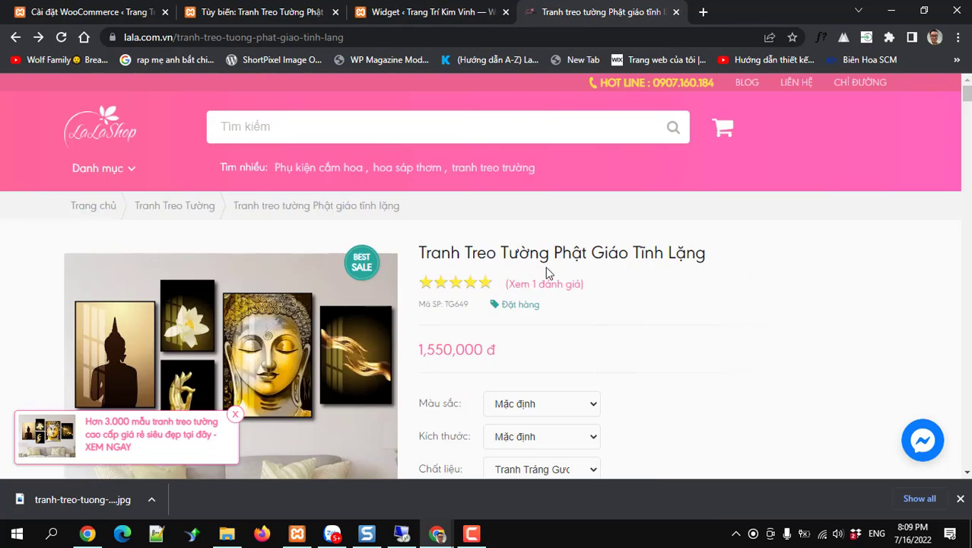
pyautogui.scroll(-9, 545, 274)
pyautogui.scroll(-3, 549, 277)
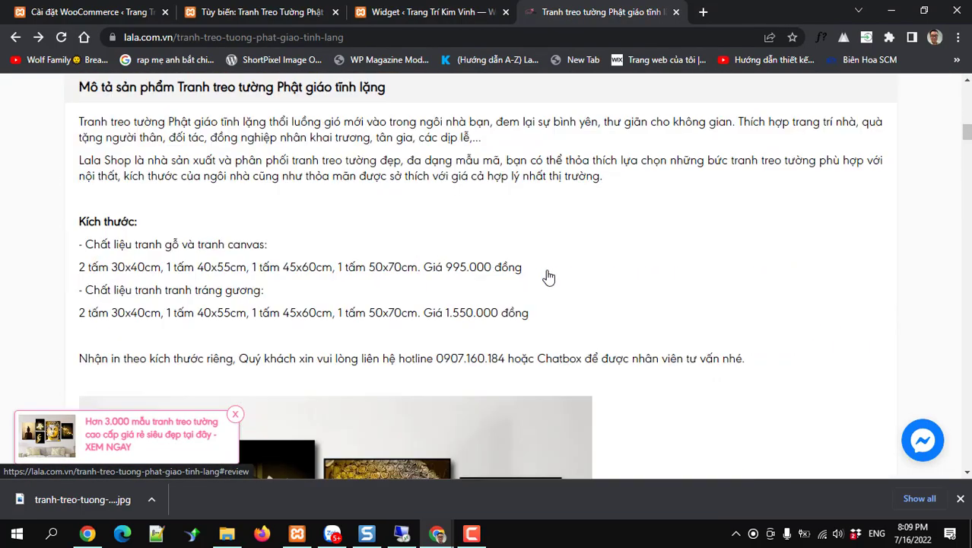
pyautogui.scroll(8, 550, 275)
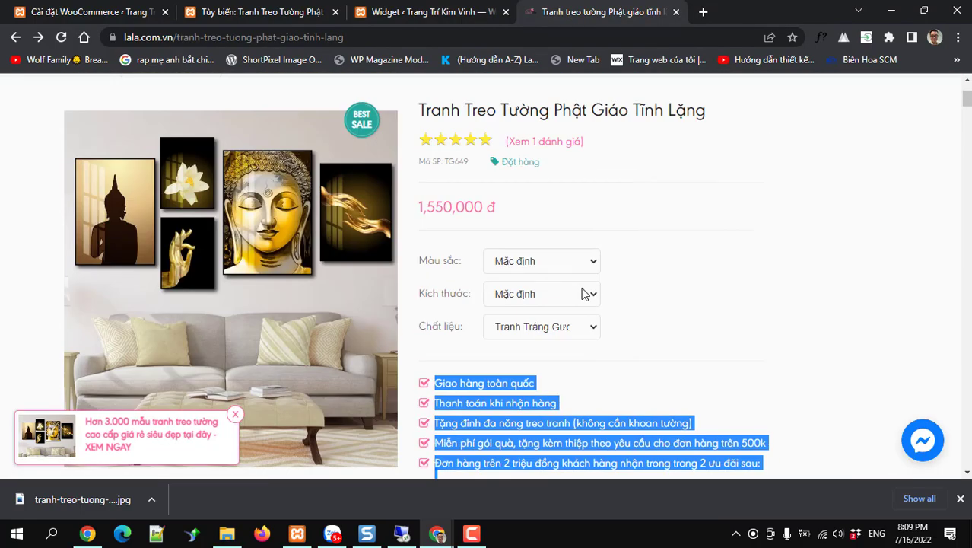
pyautogui.click(261, 19)
pyautogui.scroll(5, 88, 278)
pyautogui.scroll(10, 87, 278)
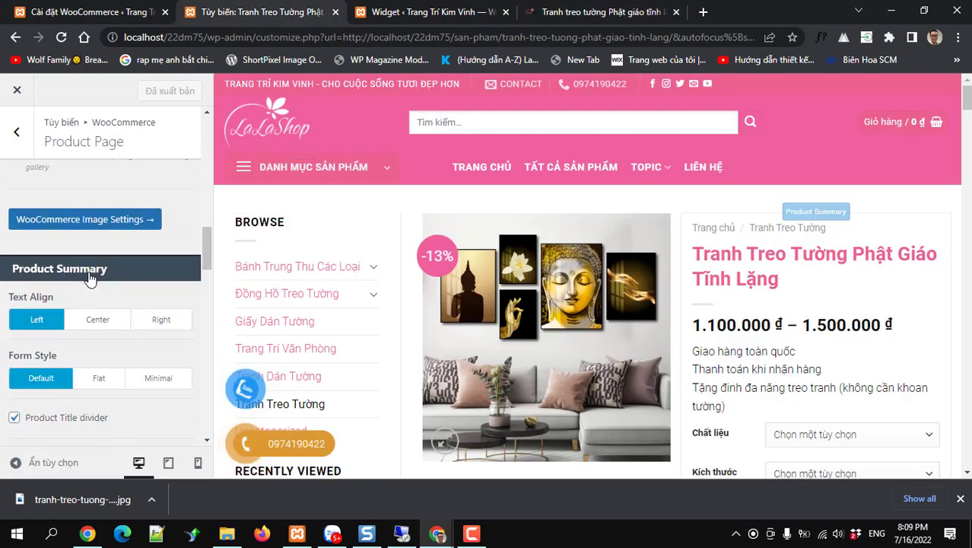
pyautogui.scroll(1, 87, 278)
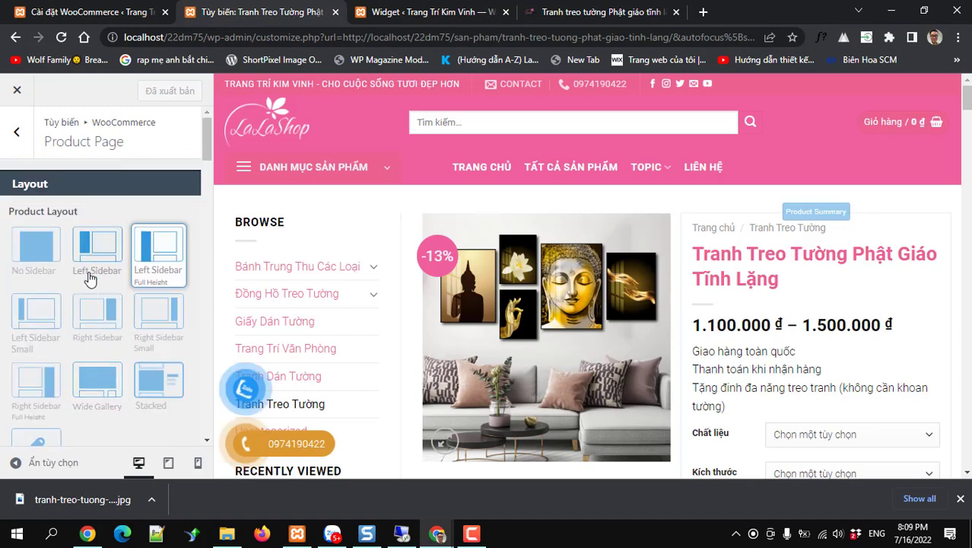
pyautogui.click(35, 244)
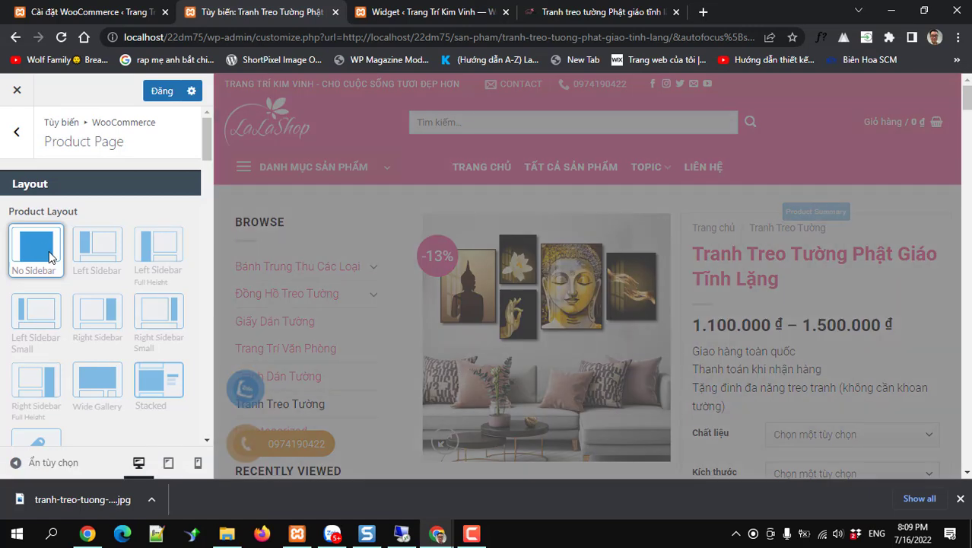
# Check the product page preview and the header and gallery options, and publish the sidebar-free layout.
pyautogui.scroll(-2, 48, 257)
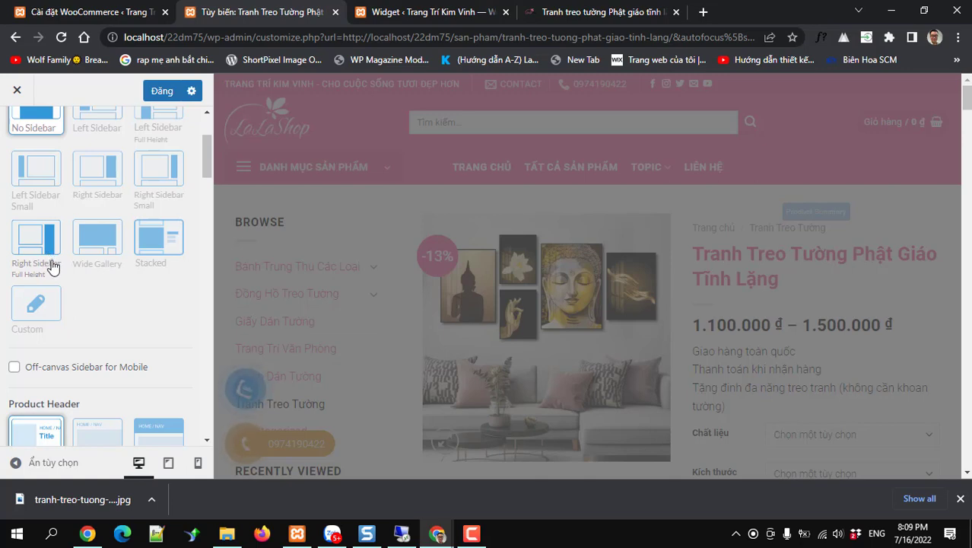
pyautogui.scroll(2, 86, 310)
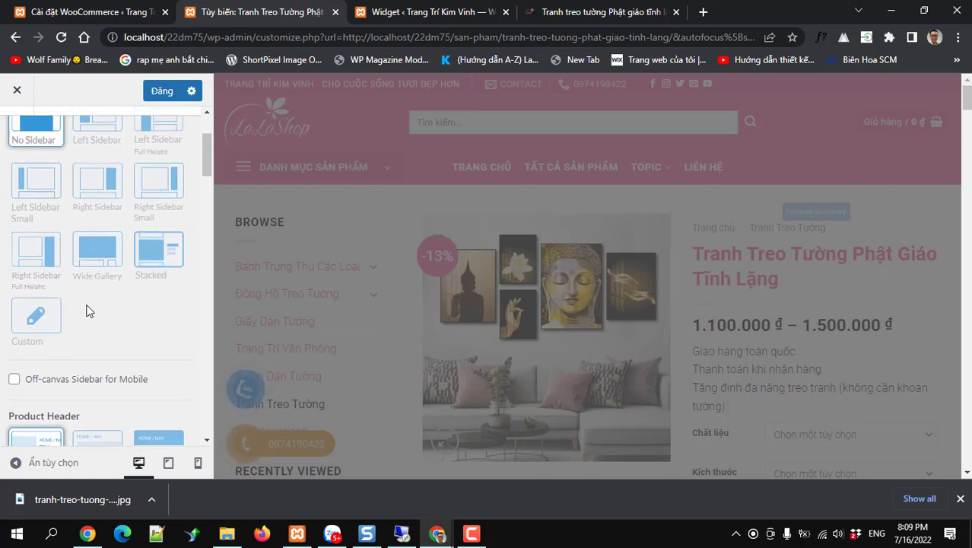
pyautogui.scroll(-3, 86, 311)
pyautogui.scroll(-2, 86, 310)
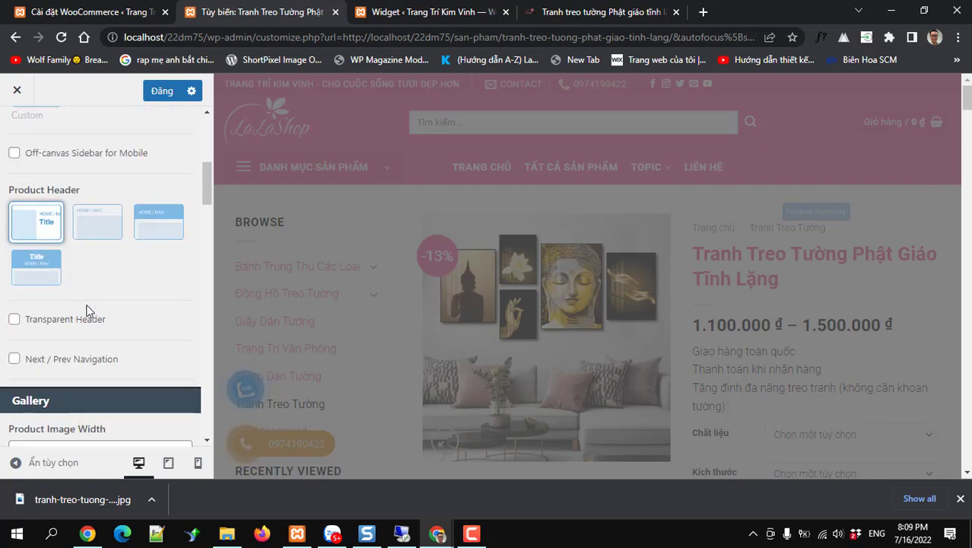
pyautogui.scroll(-2, 86, 310)
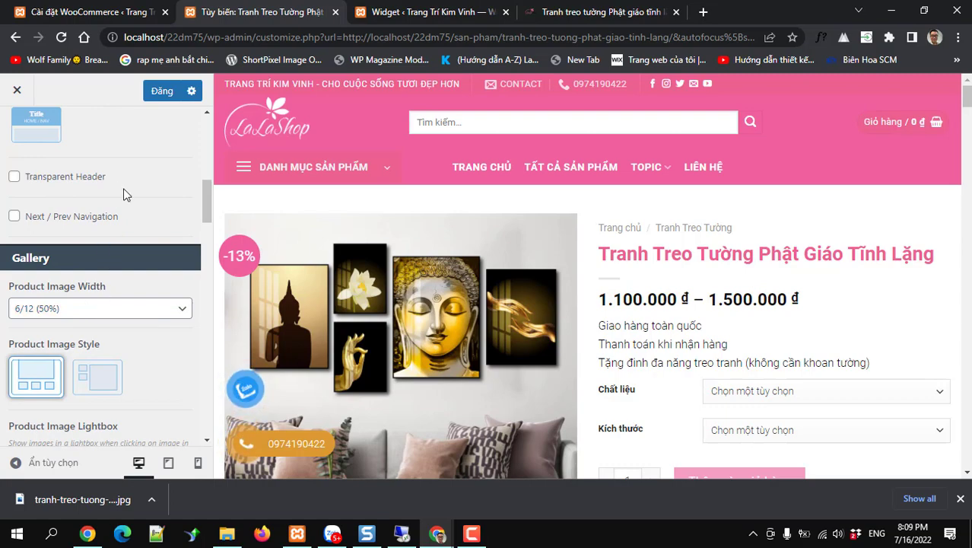
pyautogui.scroll(-6, 417, 323)
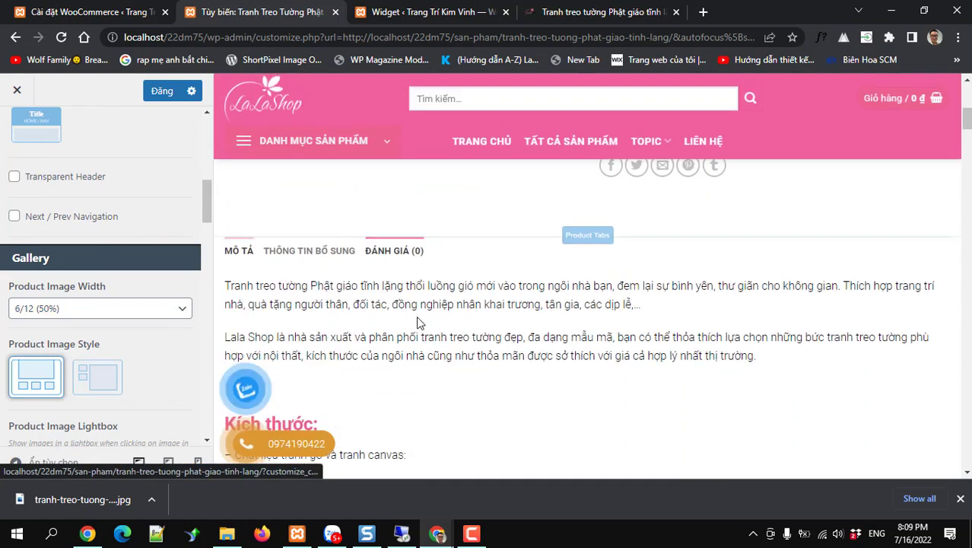
pyautogui.scroll(5, 417, 322)
pyautogui.scroll(3, 149, 259)
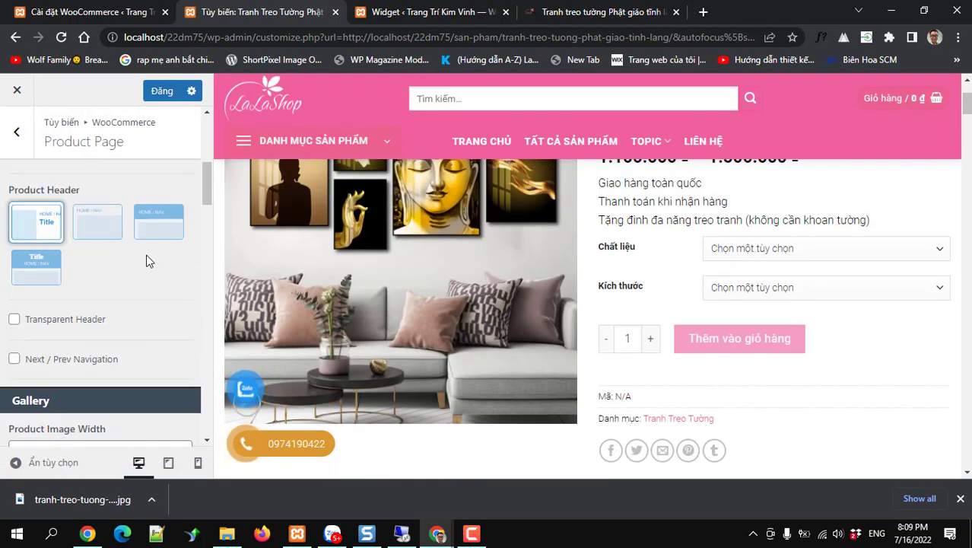
pyautogui.scroll(4, 148, 259)
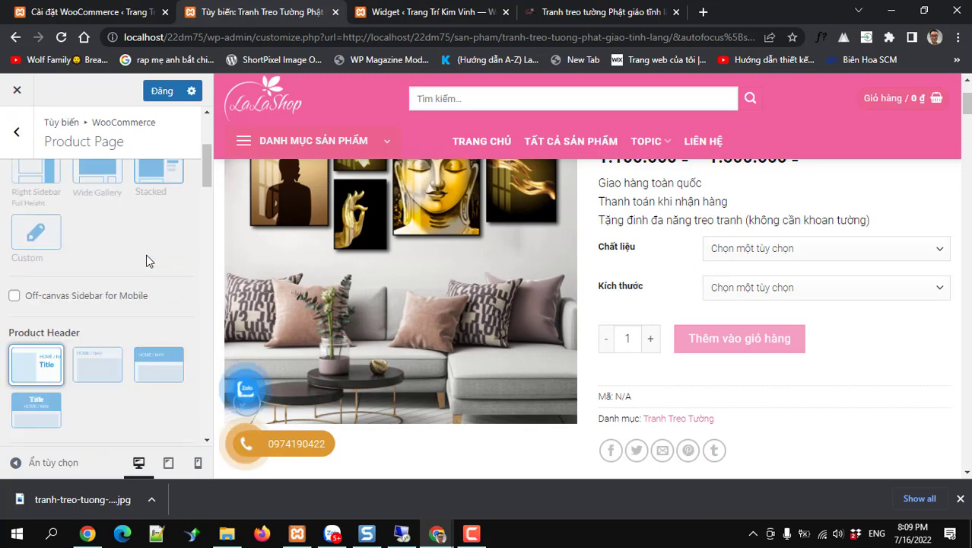
pyautogui.click(161, 90)
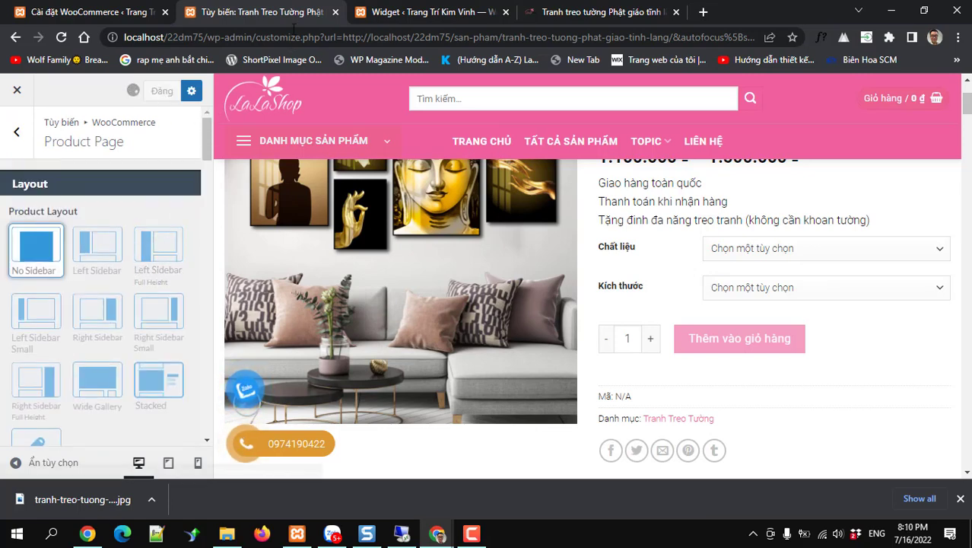
# Look through the gallery and product summary settings of the customizer's Product Page section.
pyautogui.click(360, 13)
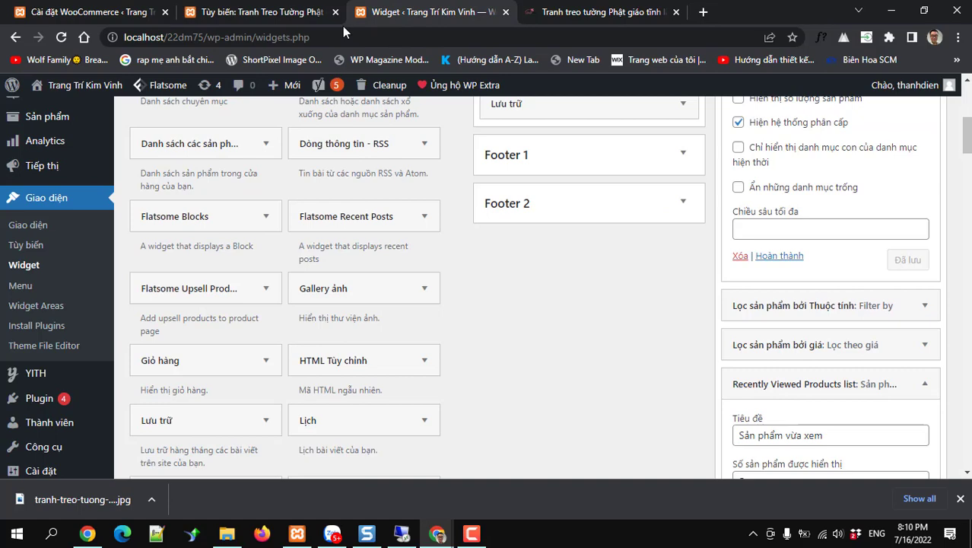
pyautogui.click(256, 25)
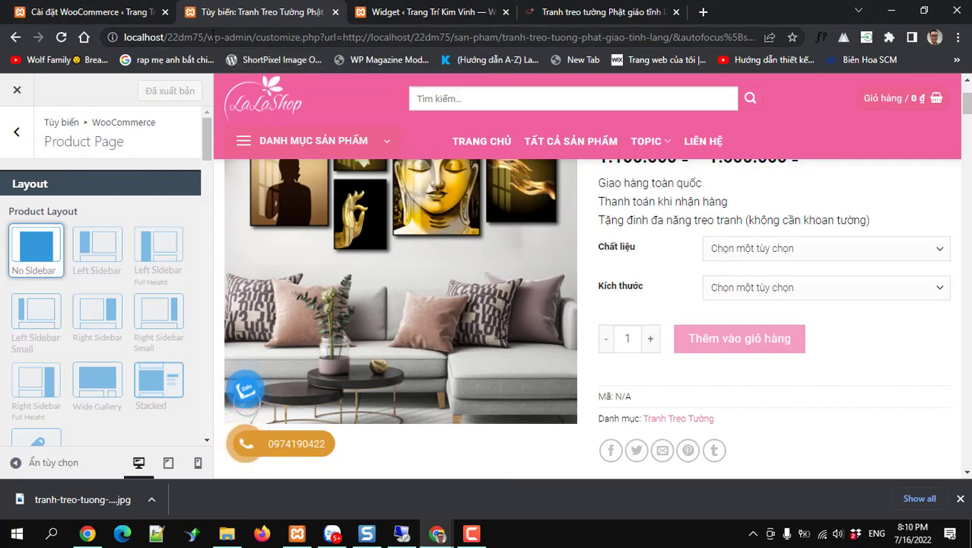
pyautogui.scroll(3, 395, 304)
pyautogui.scroll(-3, 99, 282)
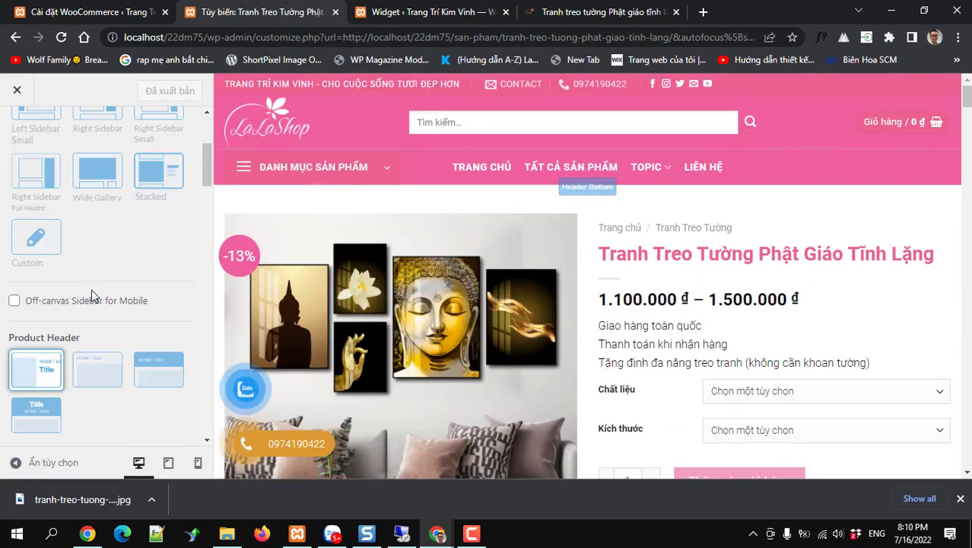
pyautogui.scroll(-8, 91, 290)
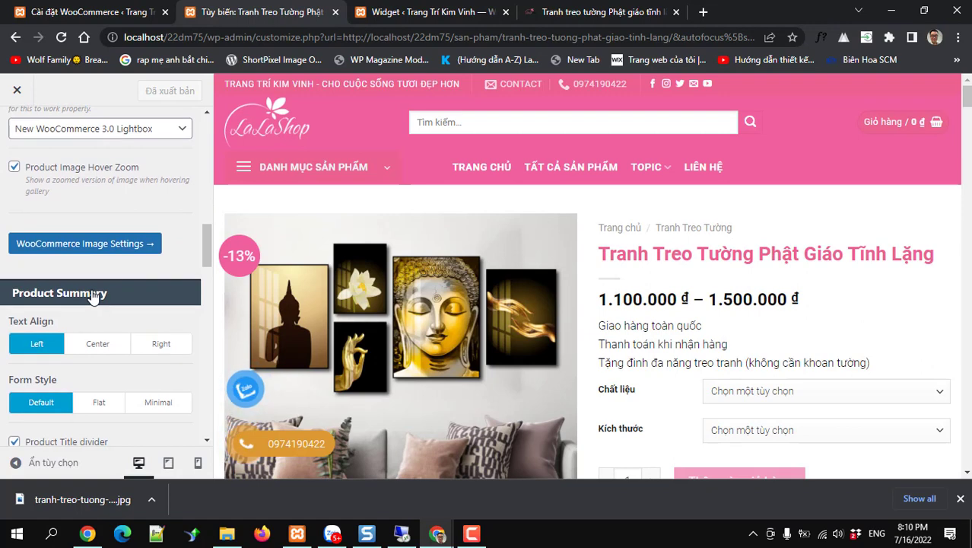
pyautogui.scroll(-6, 91, 296)
pyautogui.scroll(5, 123, 98)
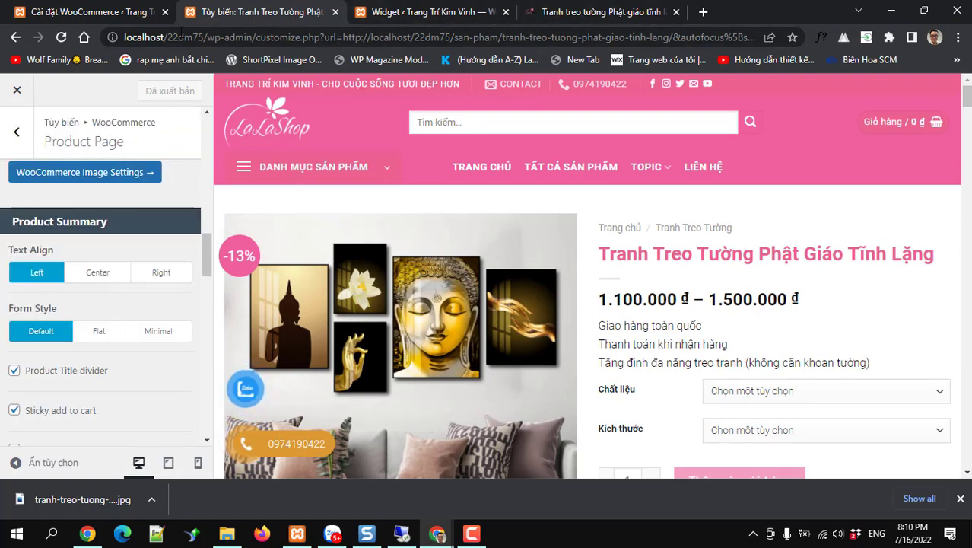
# Return to the site's product page from the widget admin page and check its layout and product category menu.
pyautogui.click(412, 13)
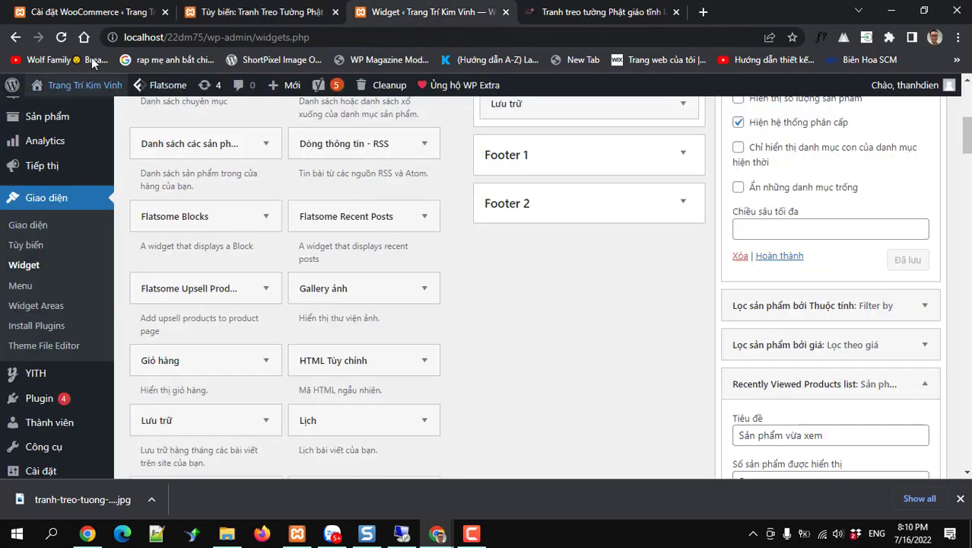
pyautogui.click(15, 37)
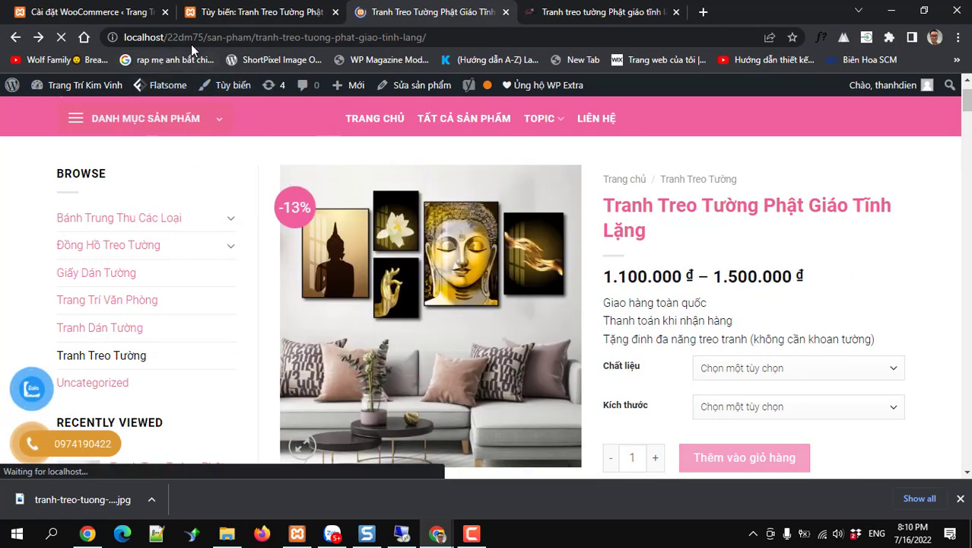
pyautogui.click(255, 12)
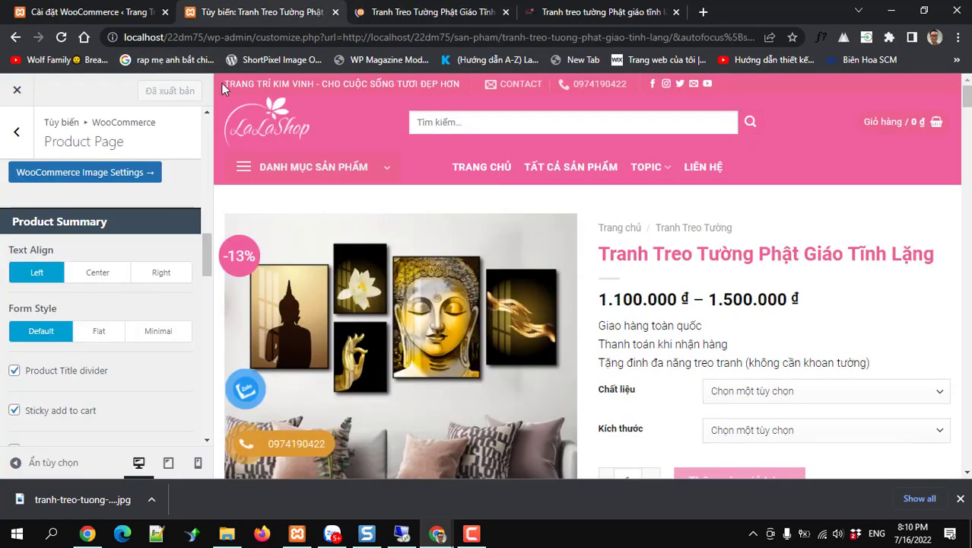
pyautogui.click(376, 18)
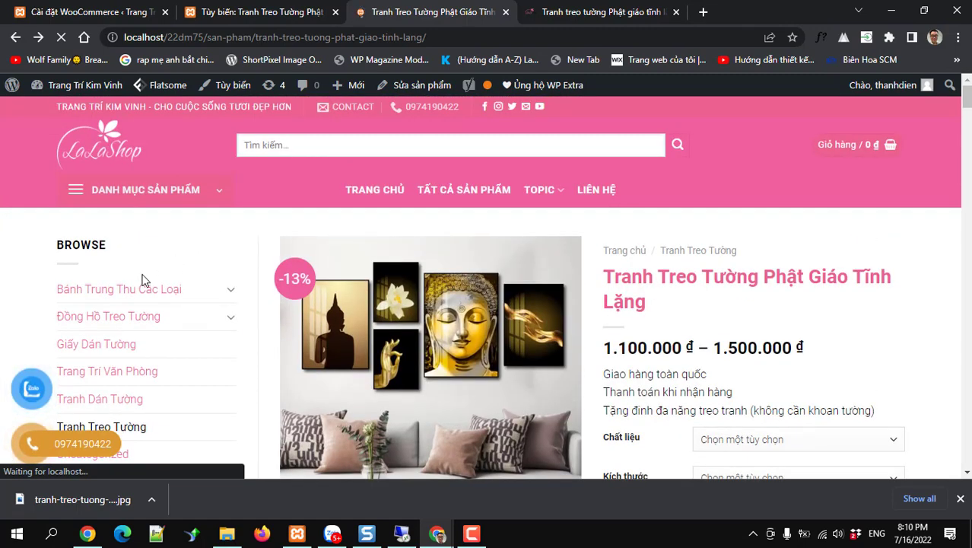
pyautogui.scroll(-2, 421, 289)
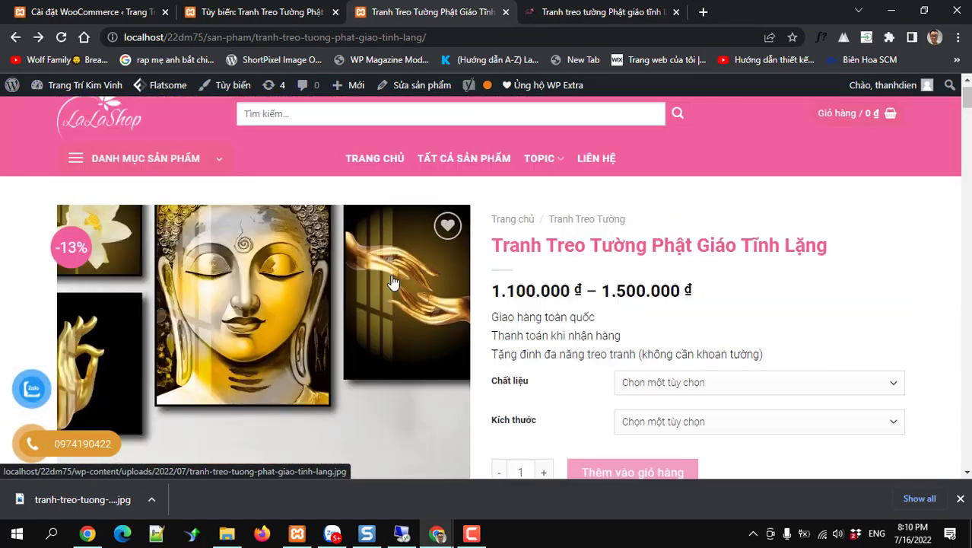
pyautogui.moveTo(156, 186)
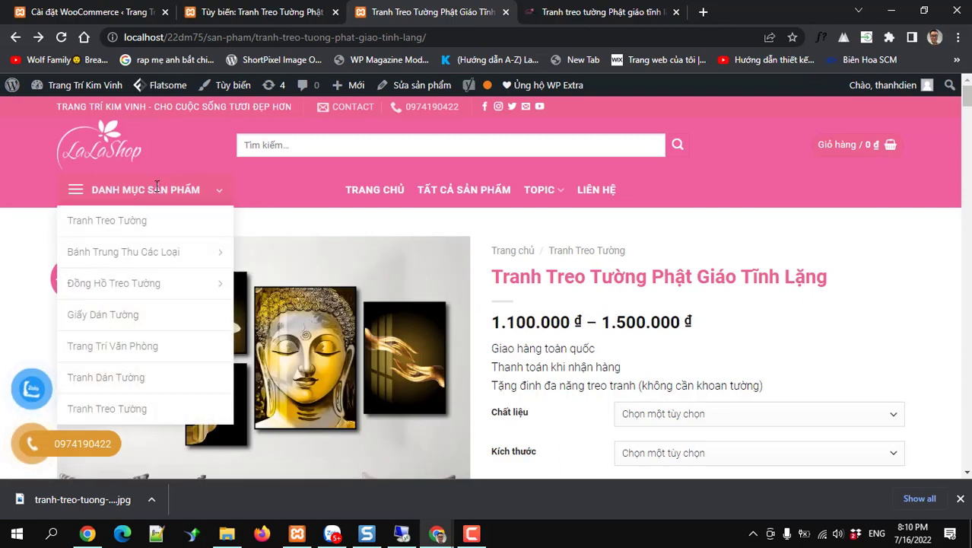
# Open the reference shop's Tranh Treo Tường category page and examine its layout and product listing.
pyautogui.click(603, 13)
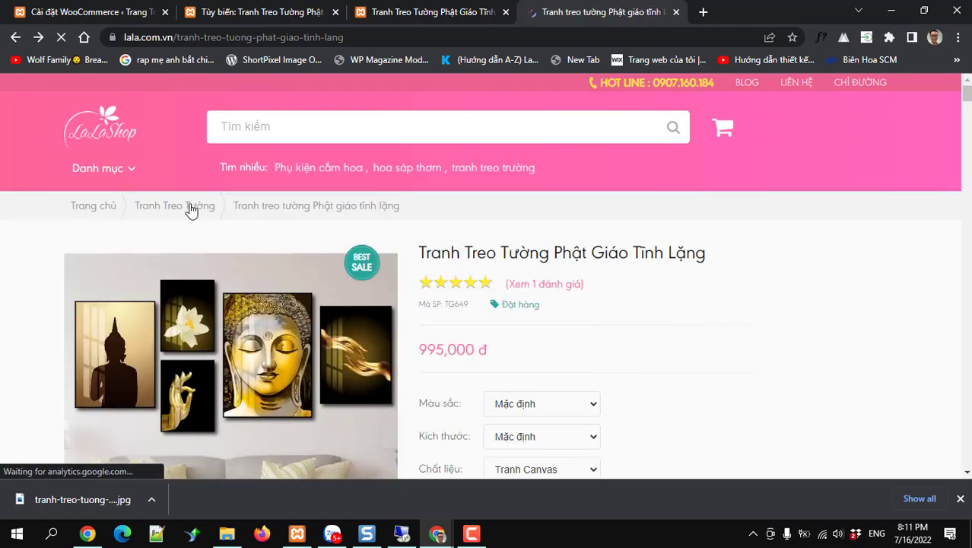
pyautogui.click(191, 207)
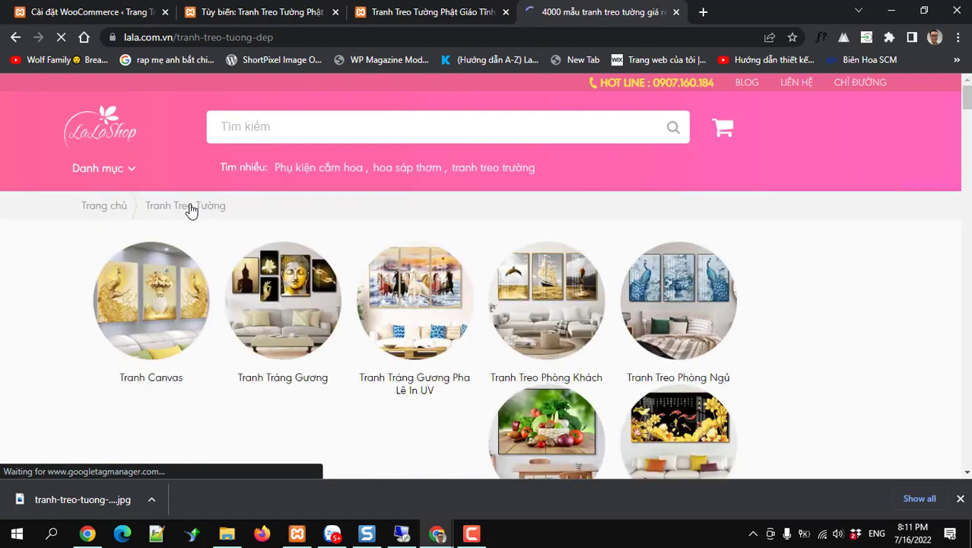
pyautogui.scroll(-3, 199, 211)
pyautogui.scroll(-3, 402, 309)
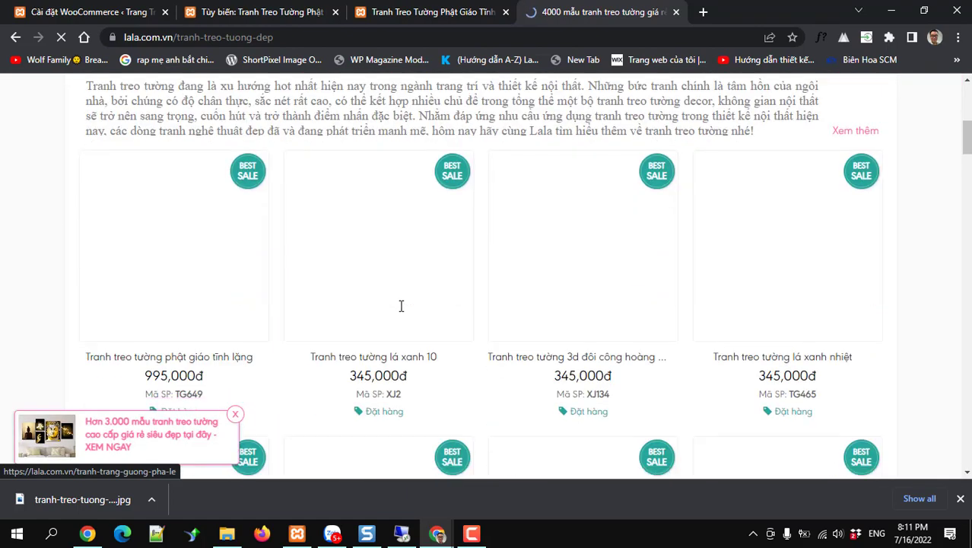
pyautogui.scroll(-3, 657, 282)
pyautogui.scroll(3, 661, 315)
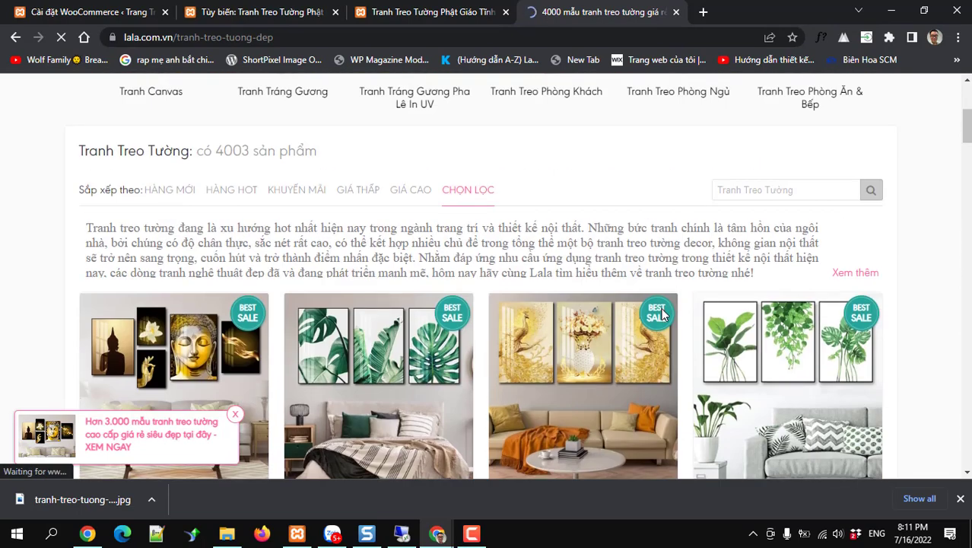
# Set the Catalog Layout to Off Canvas in the customizer's WooCommerce product catalog settings (Danh mục sản phẩm).
pyautogui.click(307, 17)
pyautogui.scroll(10, 163, 269)
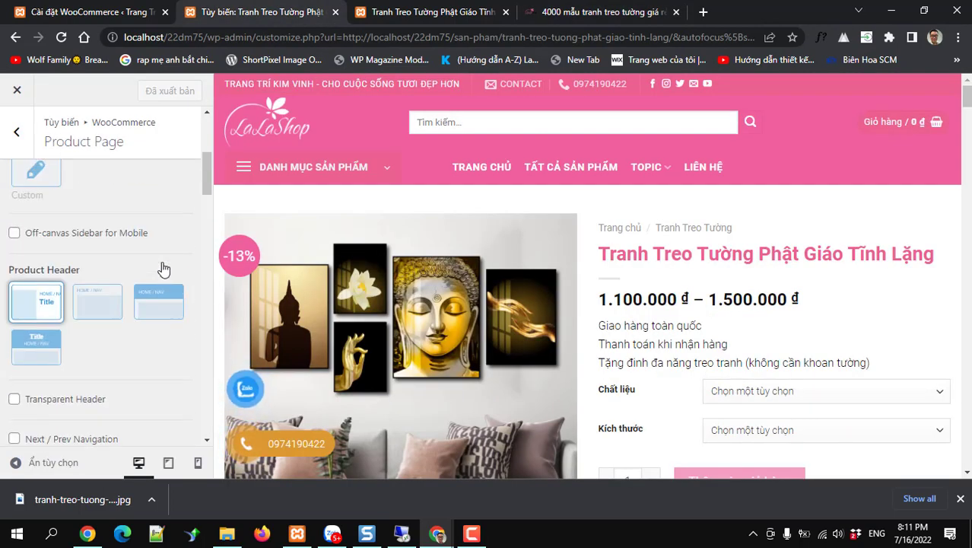
pyautogui.scroll(5, 137, 228)
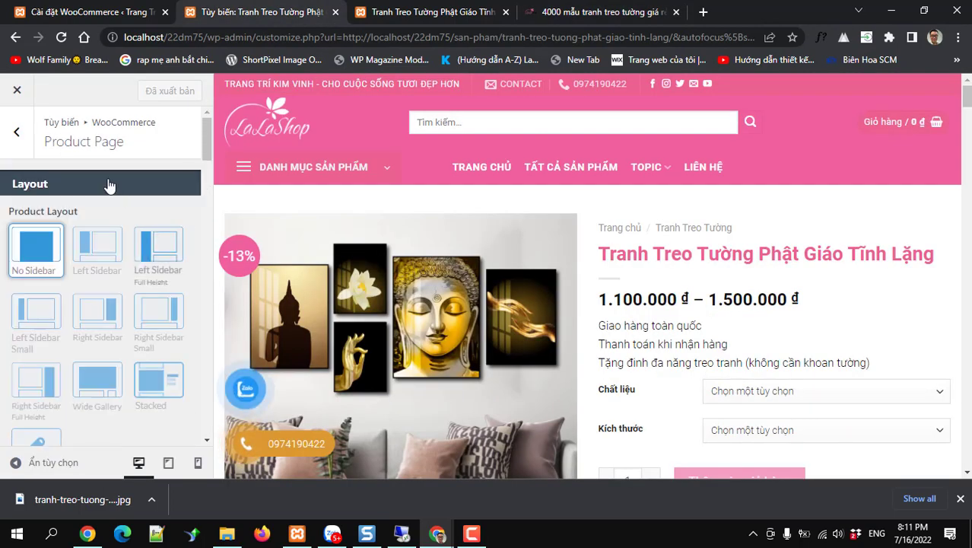
pyautogui.click(18, 134)
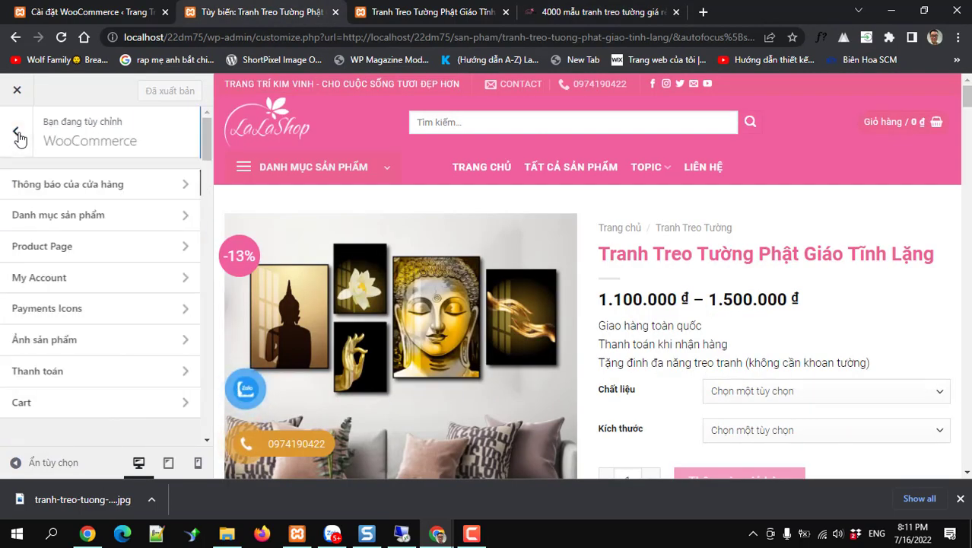
pyautogui.click(61, 217)
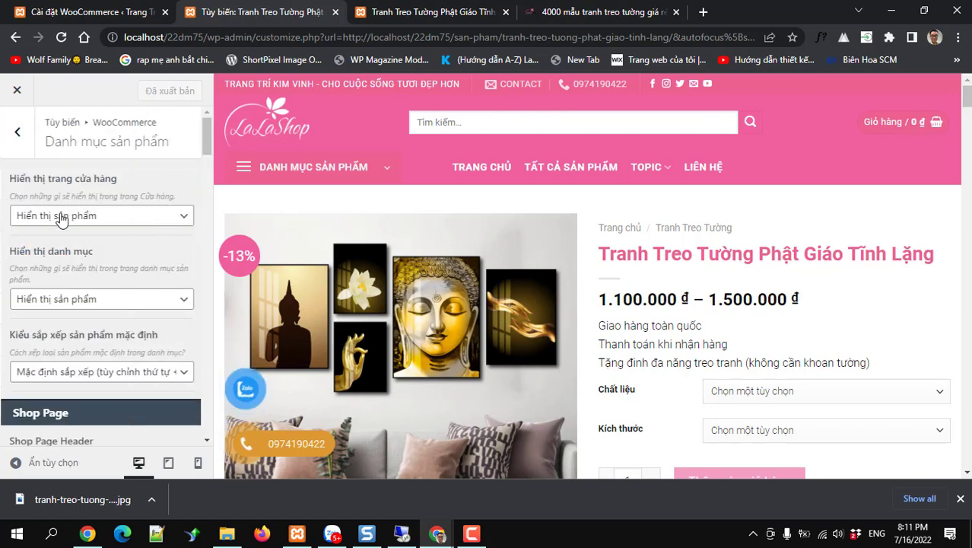
pyautogui.scroll(-3, 71, 254)
pyautogui.scroll(-2, 70, 255)
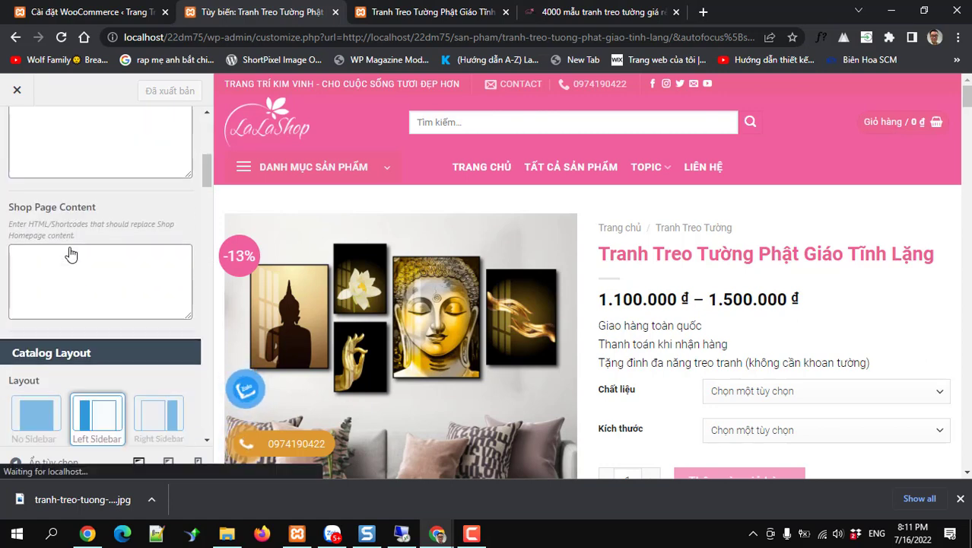
pyautogui.scroll(-3, 71, 254)
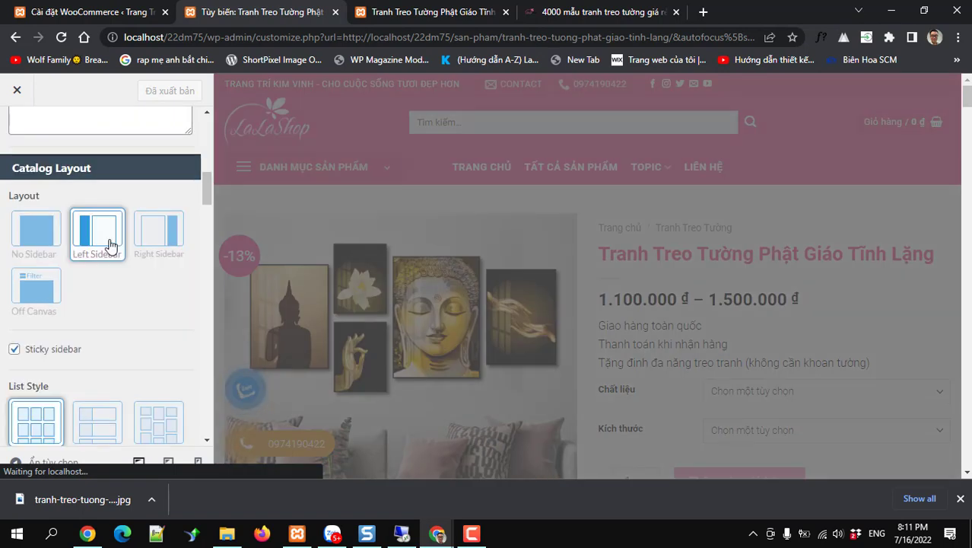
pyautogui.click(38, 290)
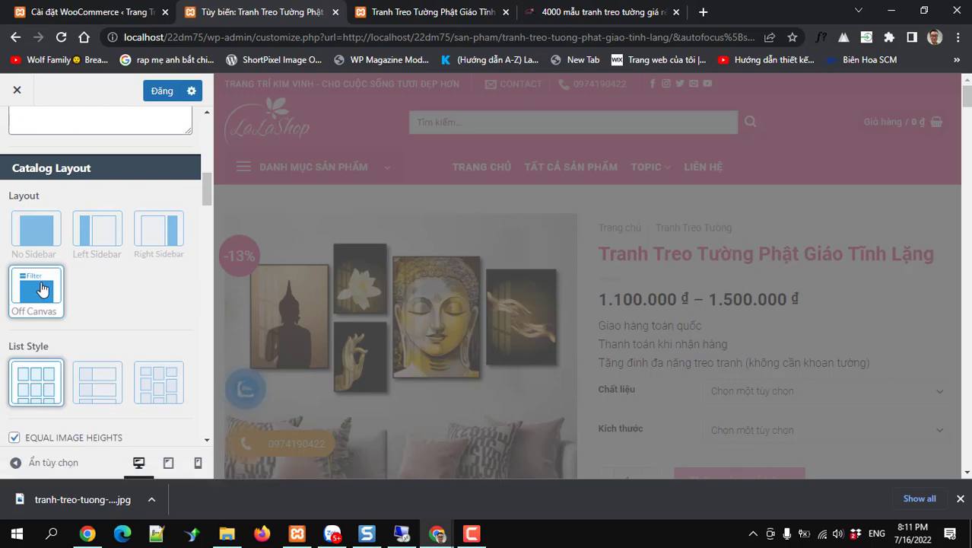
# Look through the product catalog's list style, image height, products per row and header options.
pyautogui.scroll(-3, 49, 295)
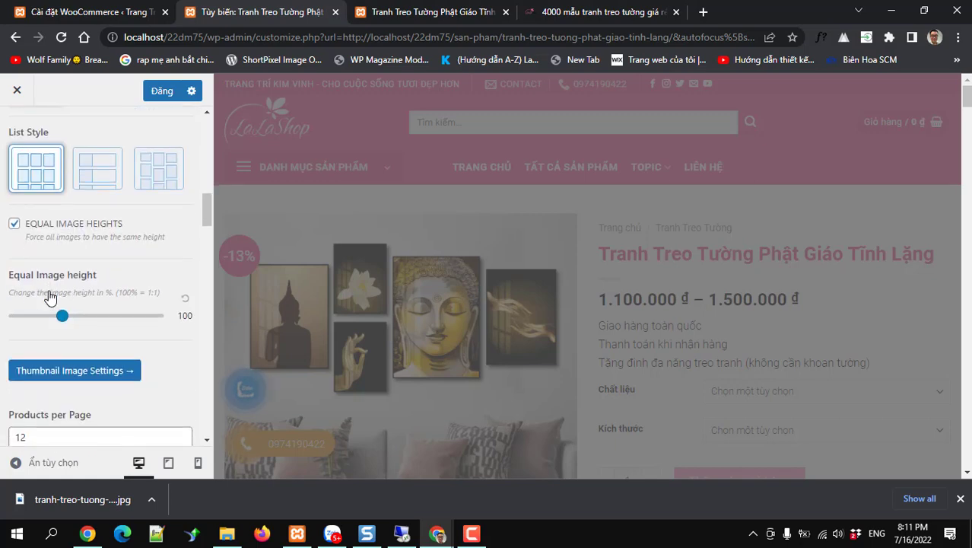
pyautogui.scroll(-7, 49, 295)
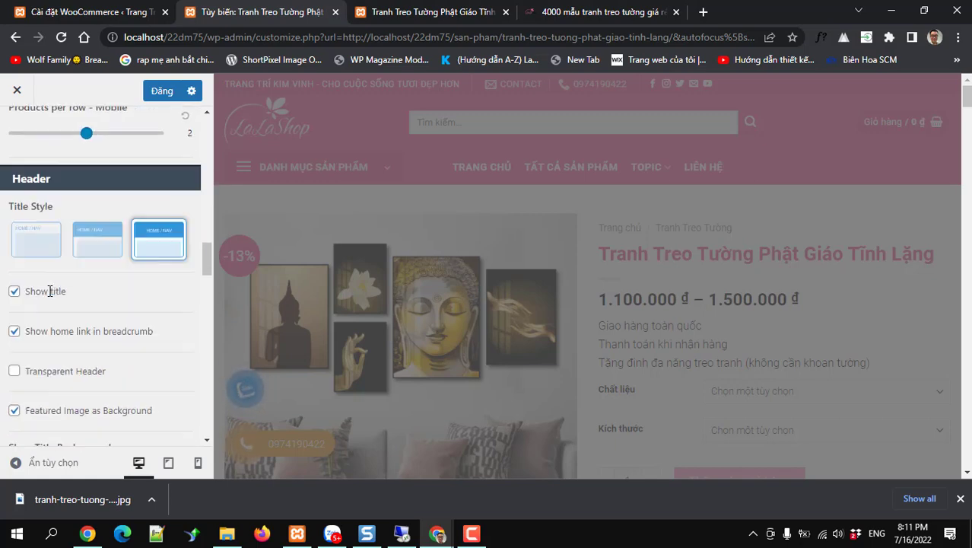
pyautogui.scroll(2, 48, 296)
pyautogui.scroll(1, 49, 295)
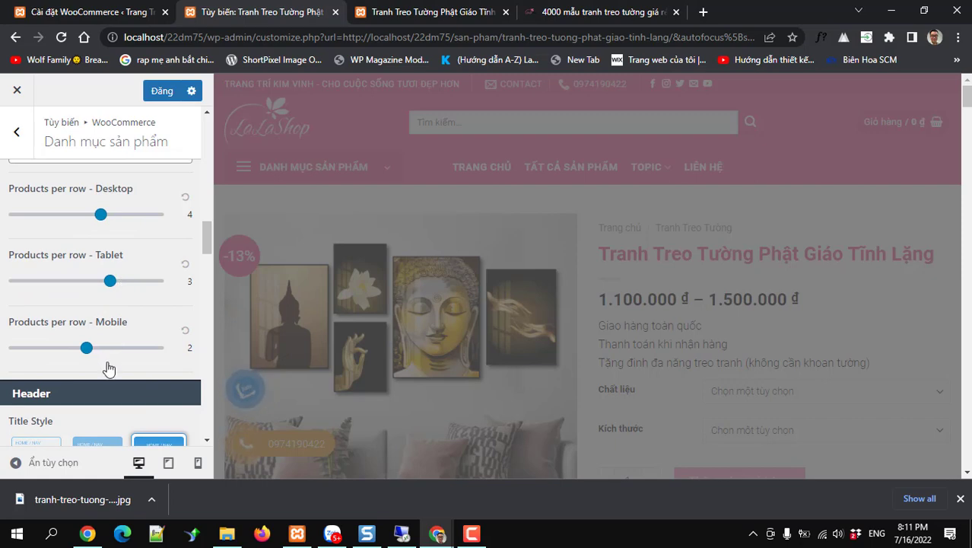
pyautogui.scroll(-5, 108, 368)
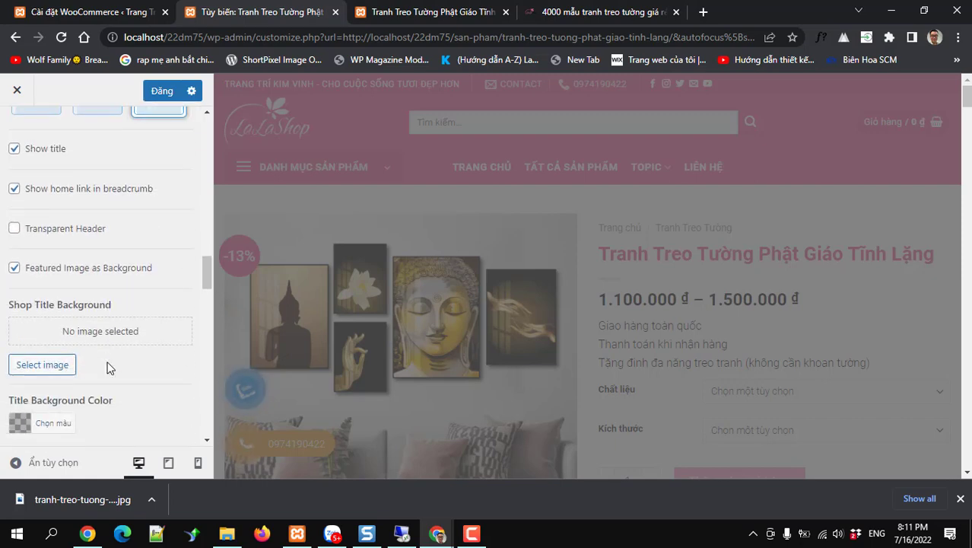
pyautogui.scroll(-2, 107, 369)
pyautogui.scroll(3, 107, 368)
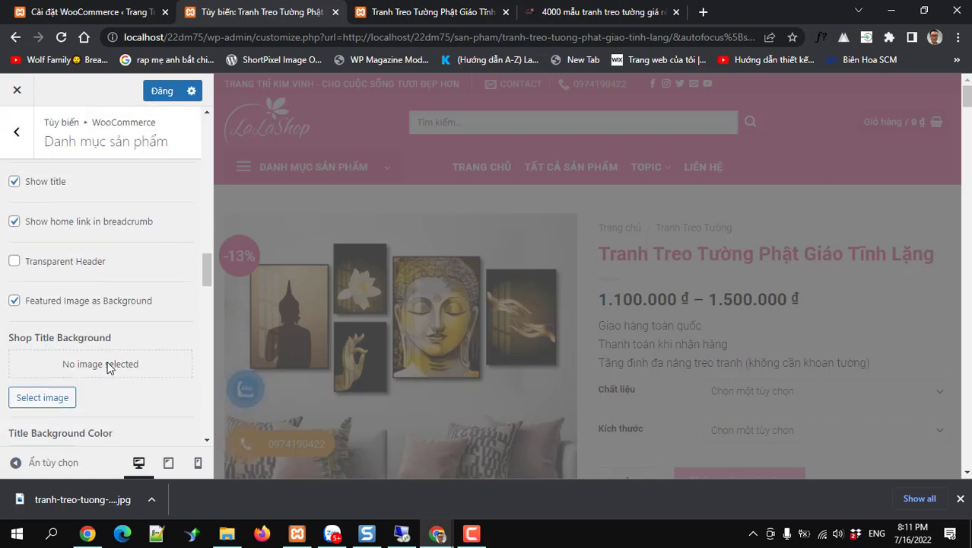
# Review the remaining catalog options for breadcrumbs, category box, product box and sale bubble, and publish the customizer changes.
pyautogui.scroll(-4, 107, 367)
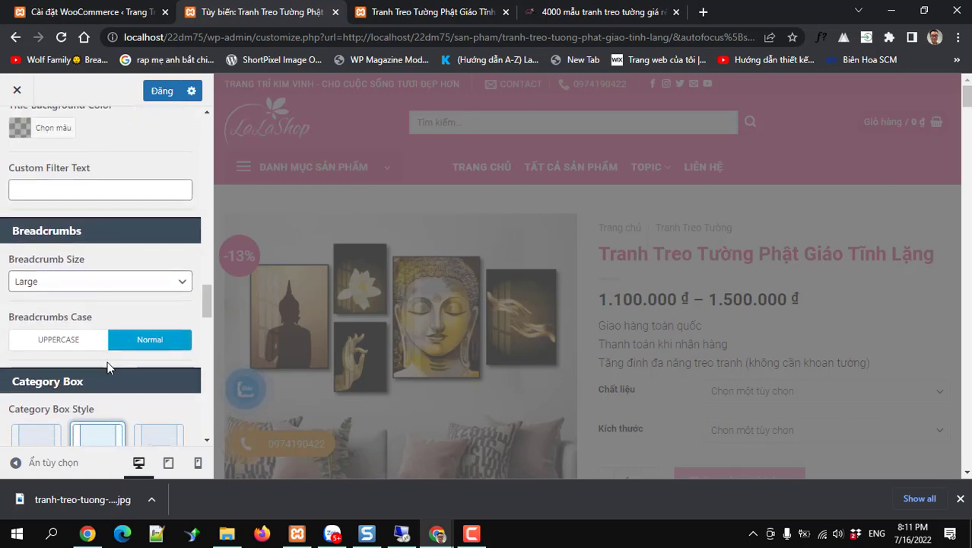
pyautogui.scroll(-4, 107, 367)
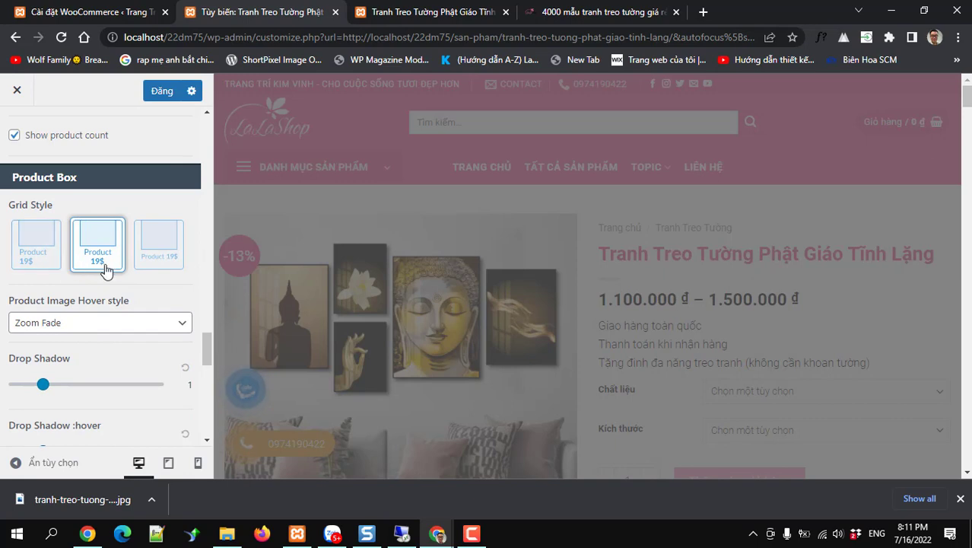
pyautogui.scroll(-3, 86, 299)
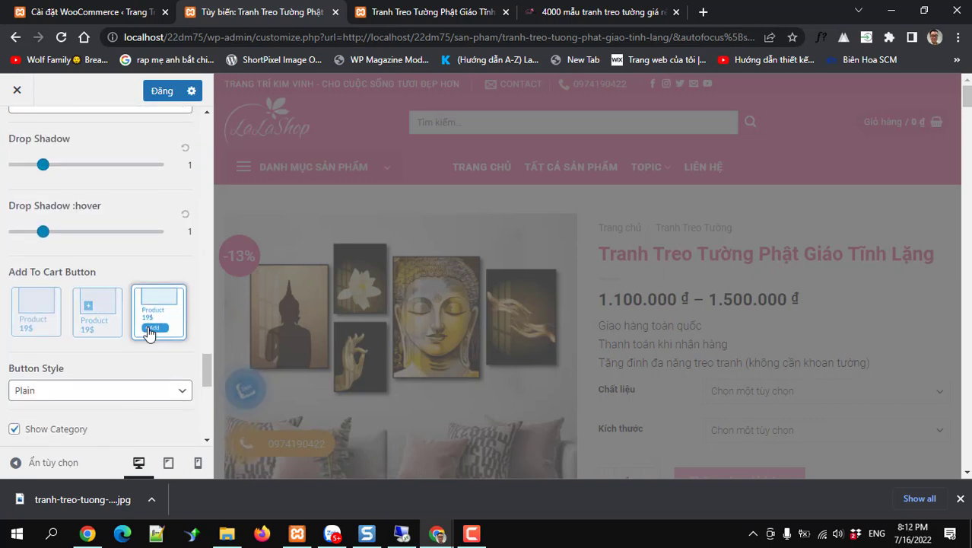
pyautogui.scroll(-4, 148, 330)
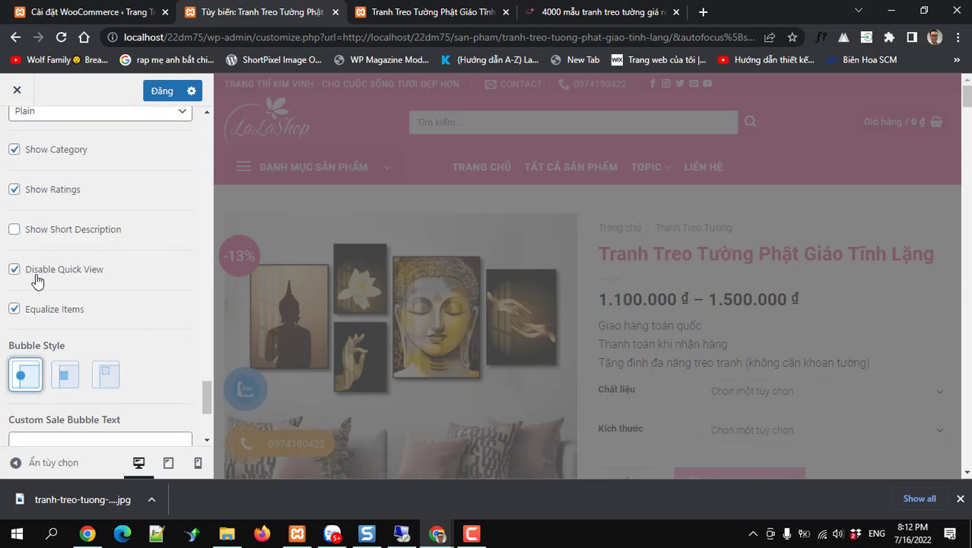
pyautogui.scroll(-1, 111, 324)
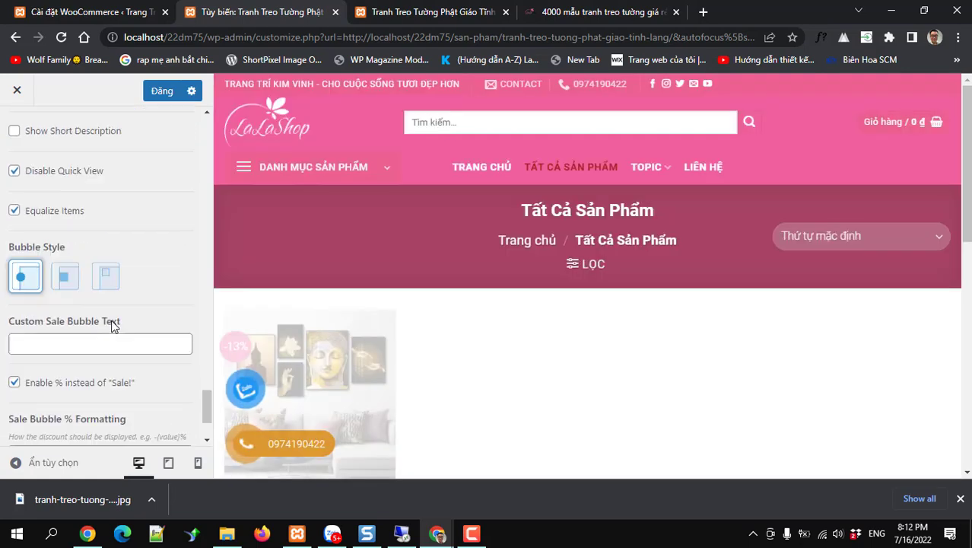
pyautogui.scroll(-1, 111, 325)
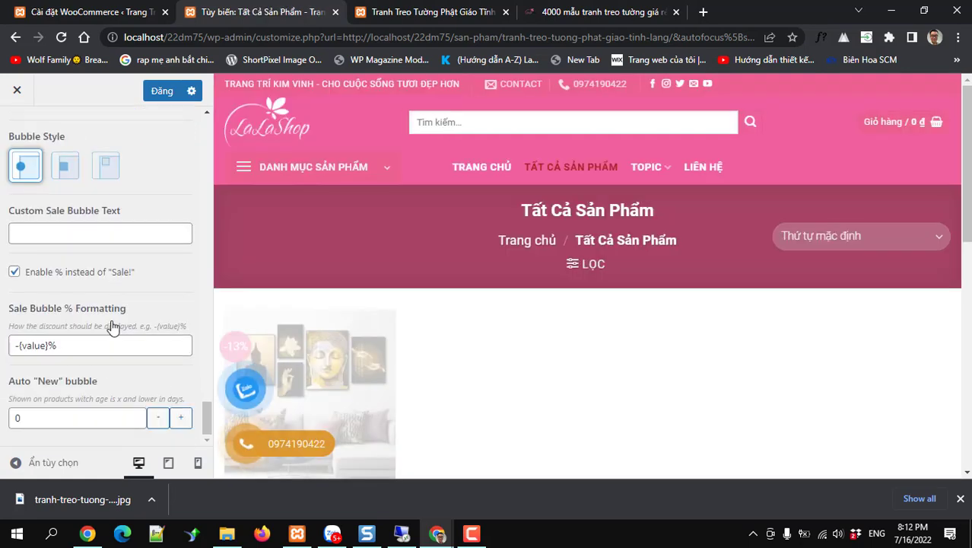
pyautogui.click(157, 95)
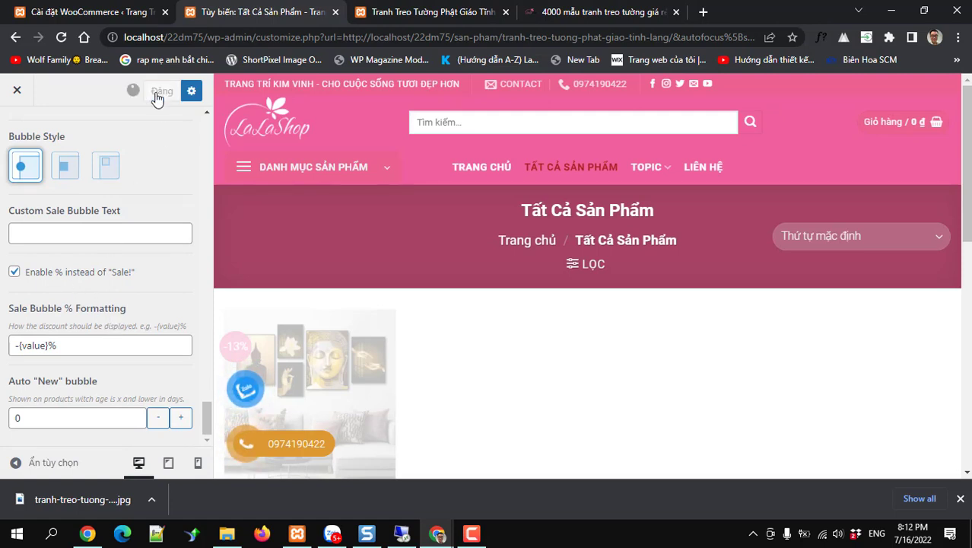
# Open the site's Tranh Treo Tường category page and check its layout and off-canvas filter (Lọc) sidebar.
pyautogui.click(405, 10)
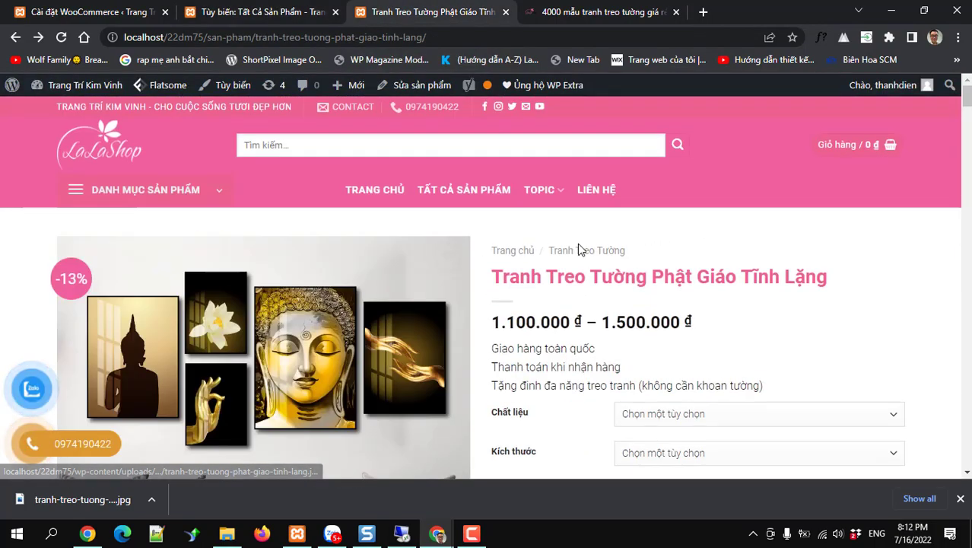
pyautogui.click(570, 256)
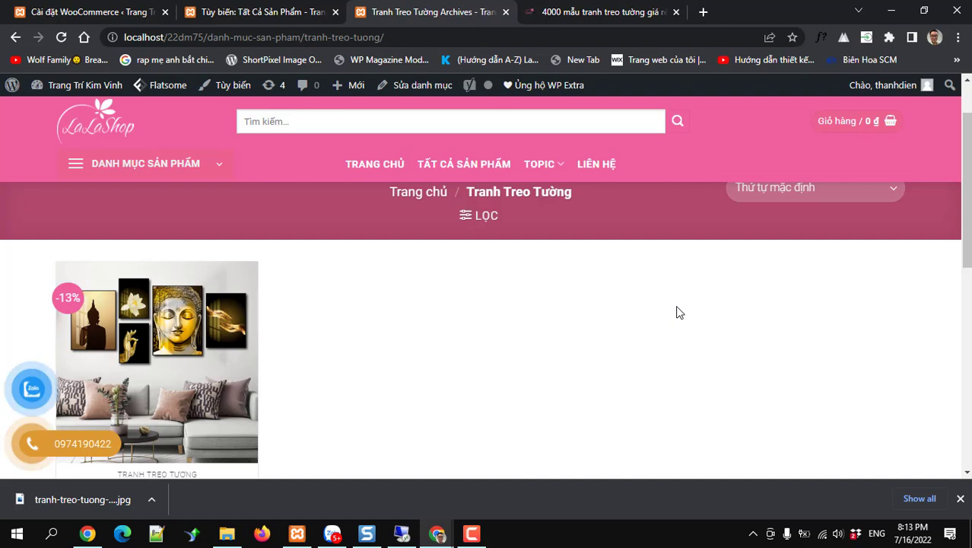
pyautogui.click(479, 219)
pyautogui.scroll(-2, 124, 266)
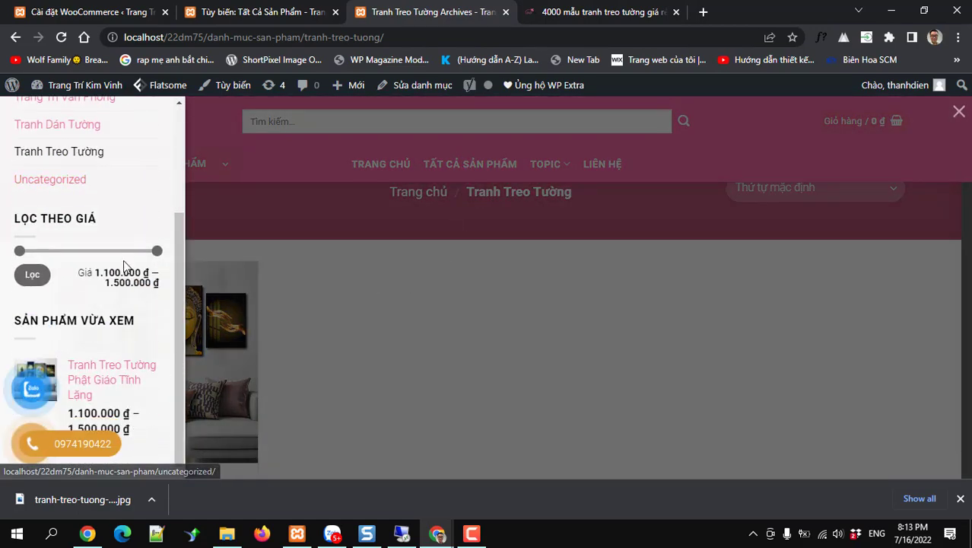
pyautogui.click(484, 297)
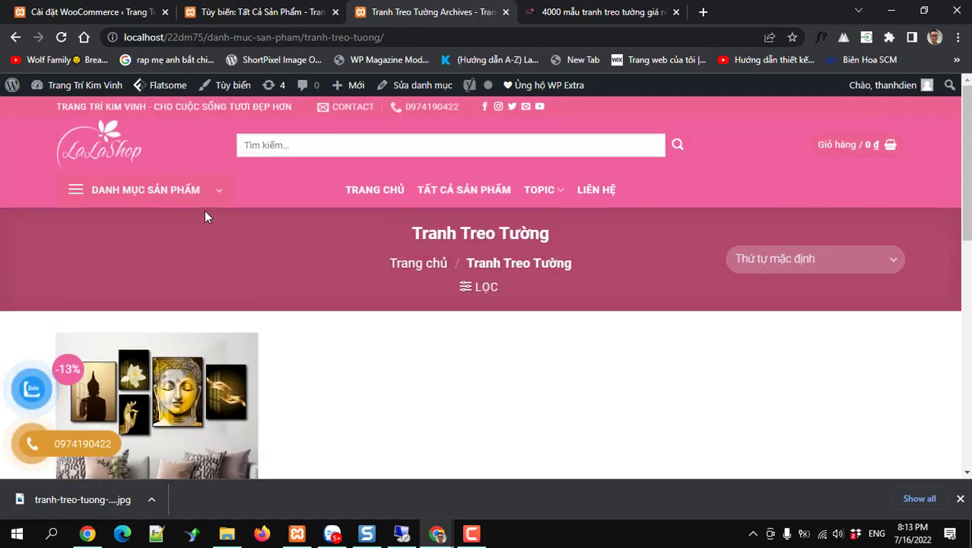
# Try the plain left-aligned Title Style for the catalog header in the customizer and publish it.
pyautogui.click(248, 18)
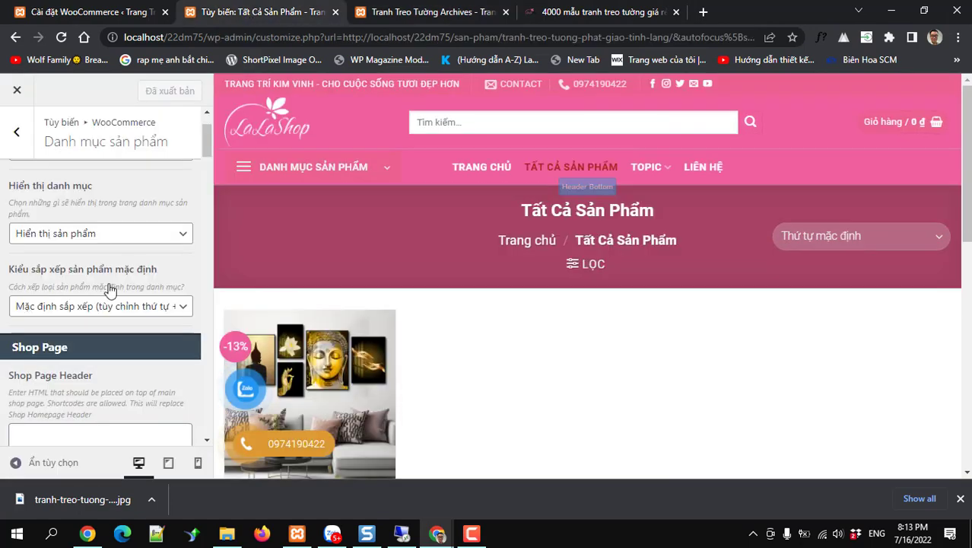
pyautogui.scroll(-5, 109, 289)
pyautogui.scroll(5, 108, 293)
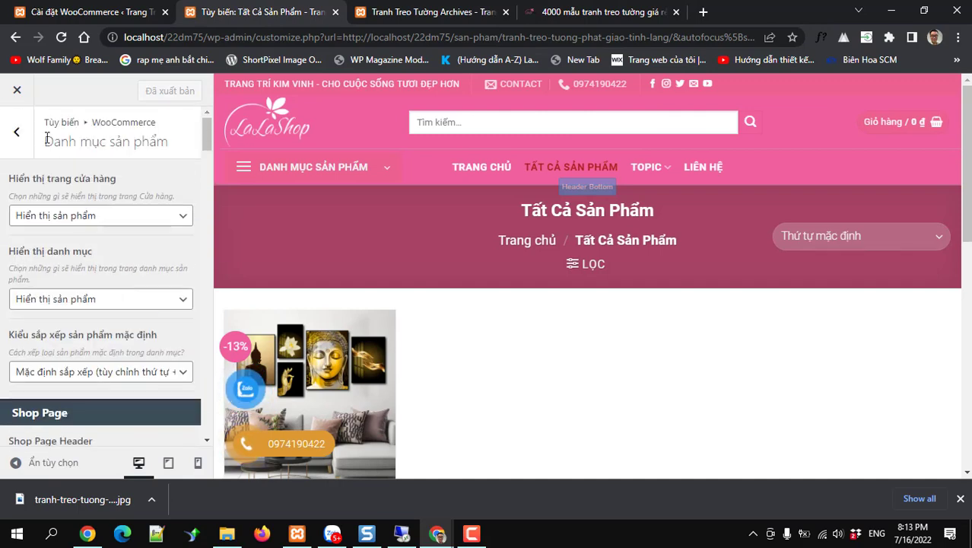
pyautogui.scroll(-8, 78, 251)
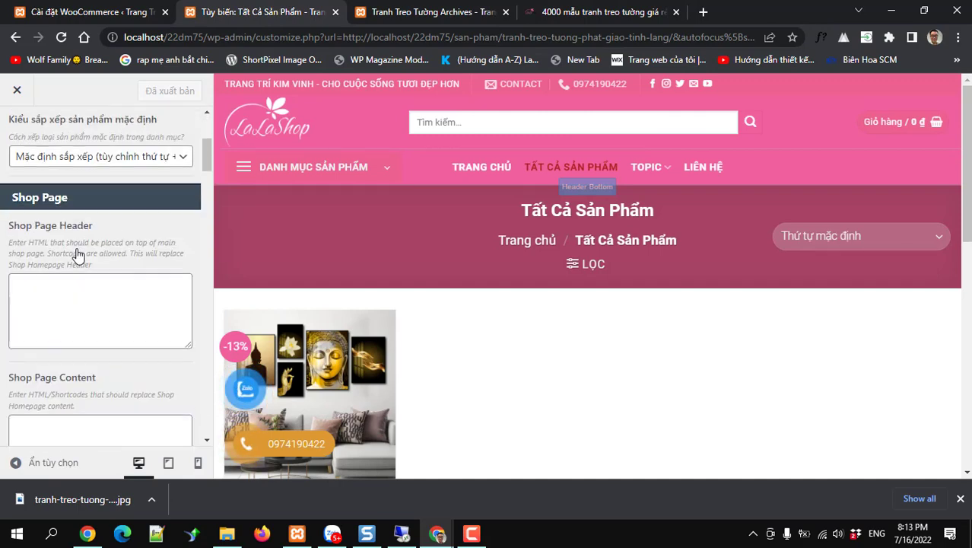
pyautogui.scroll(-8, 77, 250)
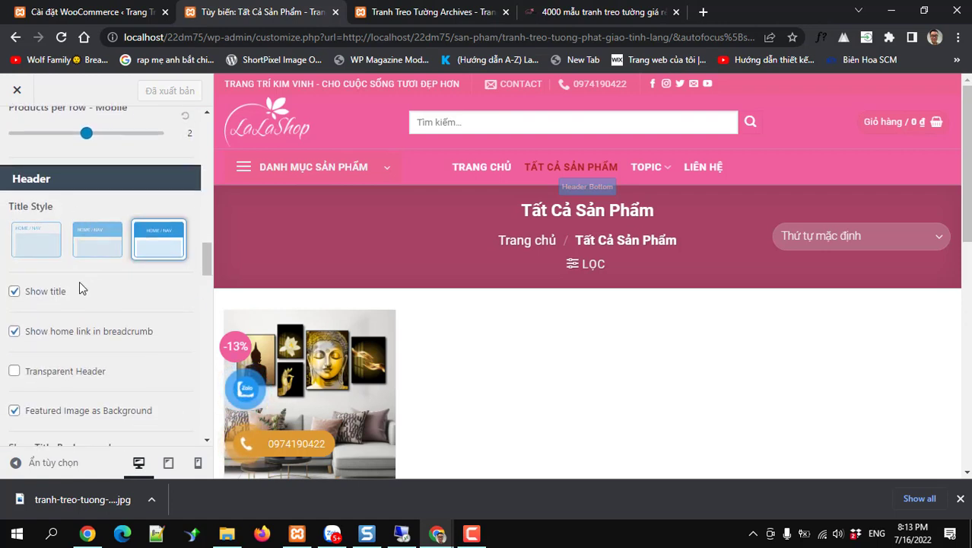
pyautogui.scroll(-3, 79, 280)
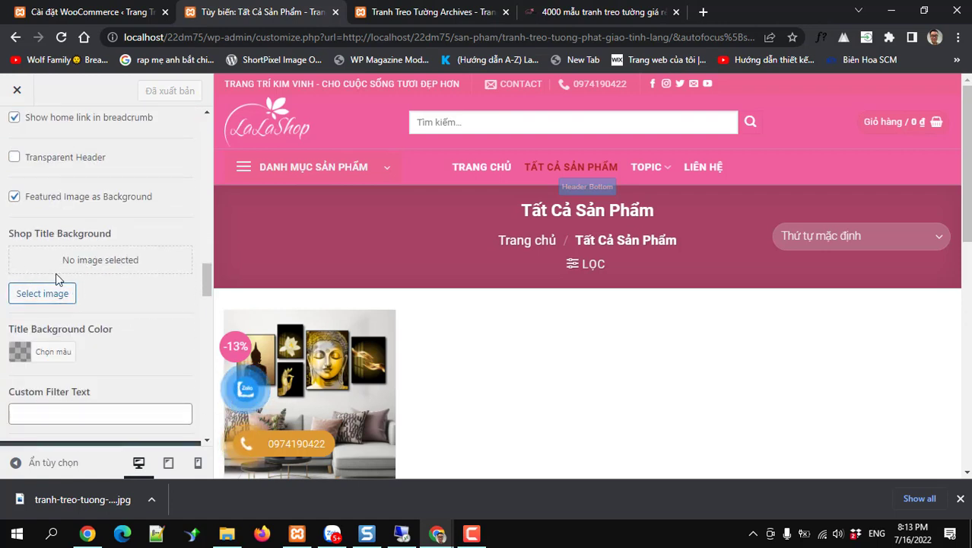
pyautogui.scroll(4, 56, 280)
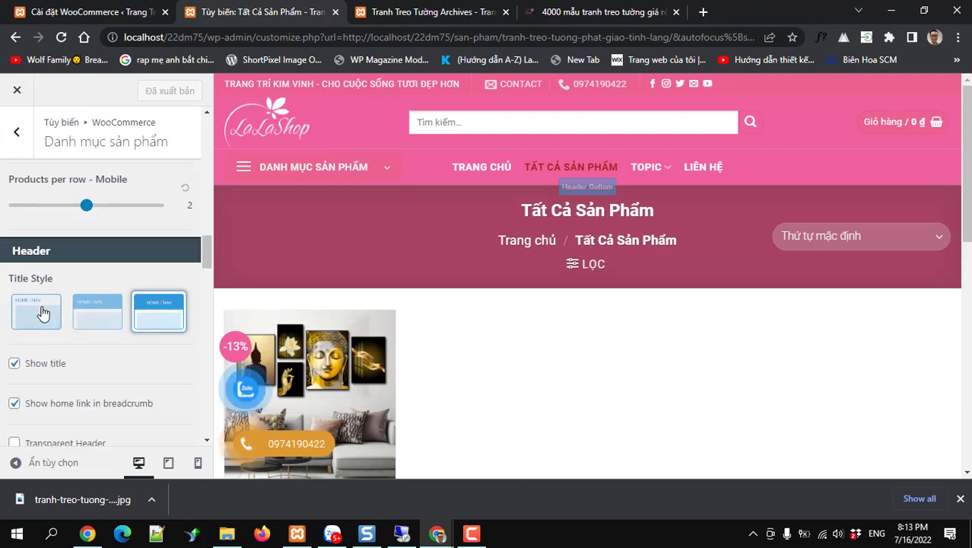
pyautogui.click(43, 312)
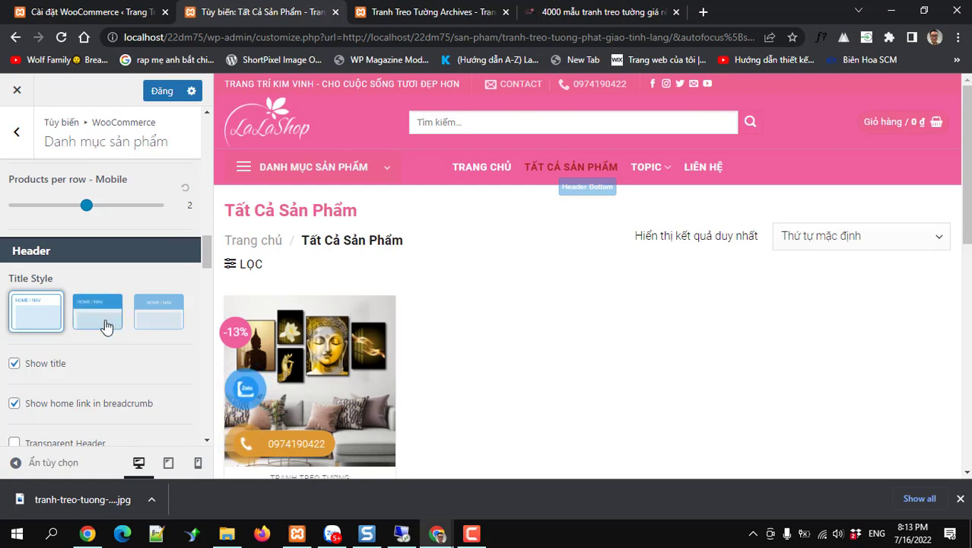
pyautogui.scroll(-4, 86, 335)
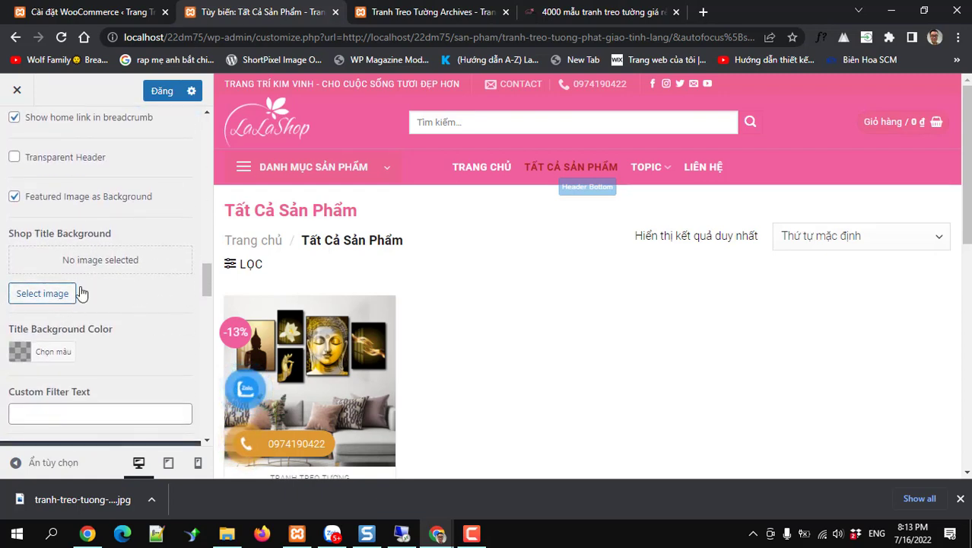
pyautogui.click(155, 93)
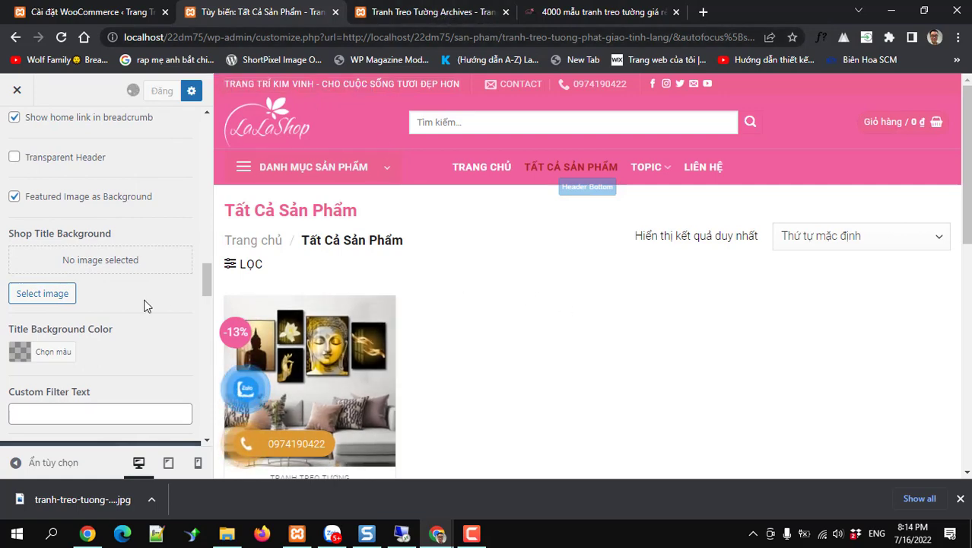
# Set the catalog header's Title Style back to the centred style with a coloured background and publish it.
pyautogui.scroll(5, 147, 305)
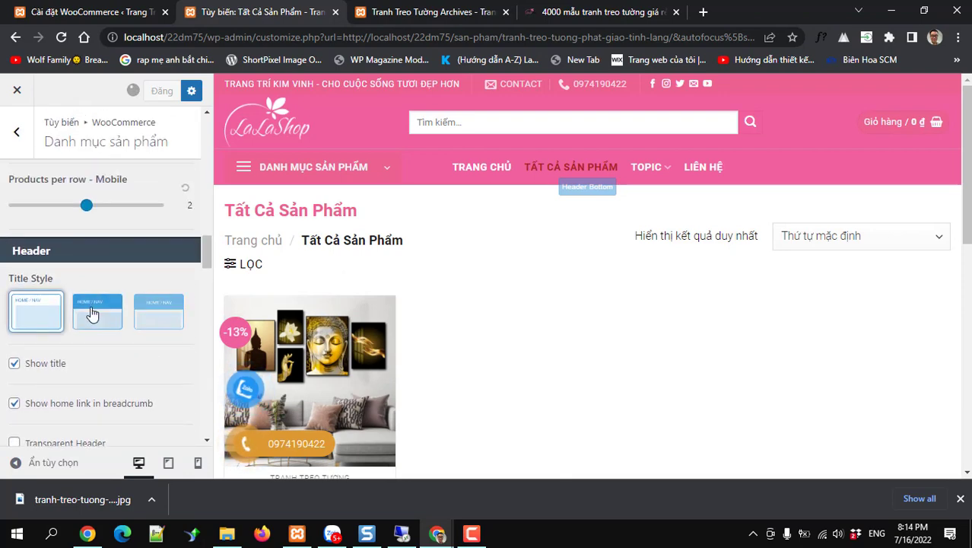
pyautogui.click(144, 314)
pyautogui.scroll(-3, 147, 320)
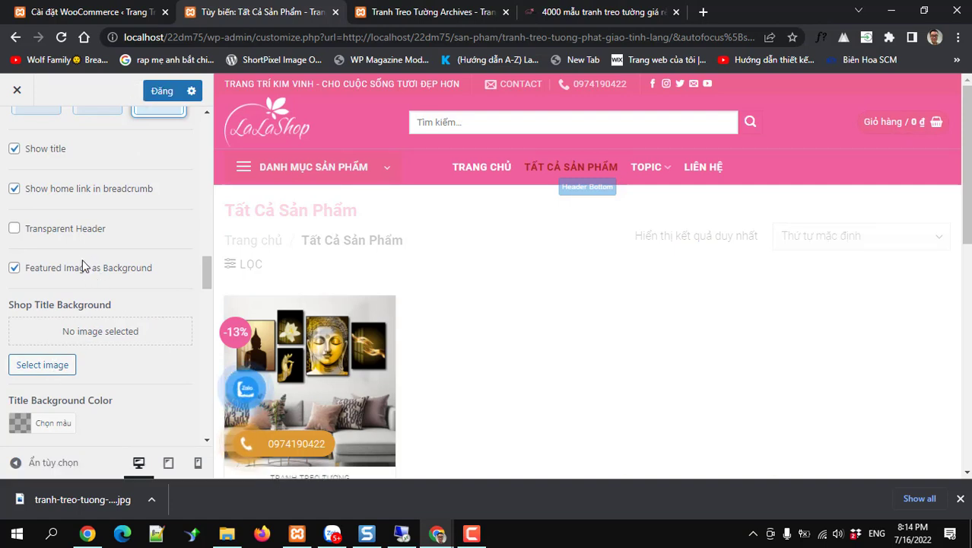
pyautogui.click(156, 91)
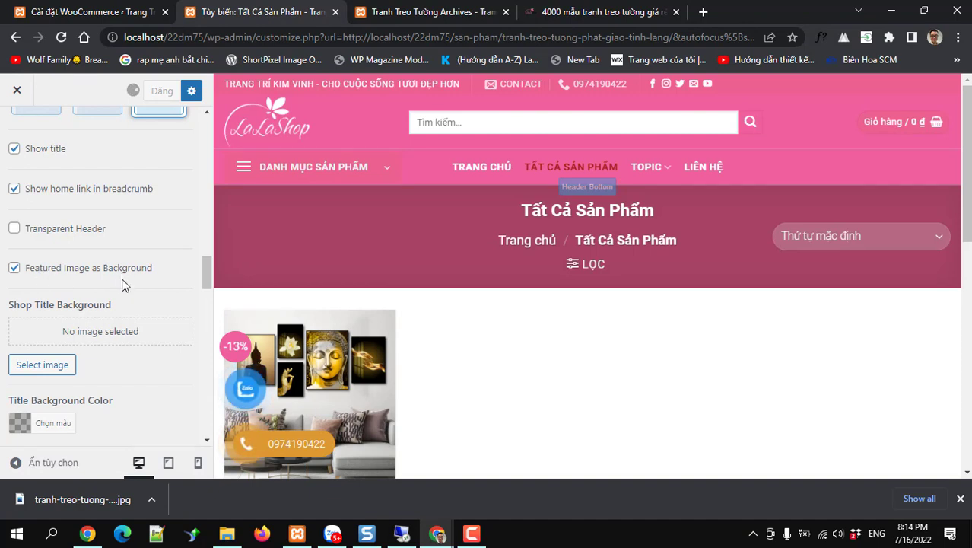
pyautogui.scroll(2, 124, 284)
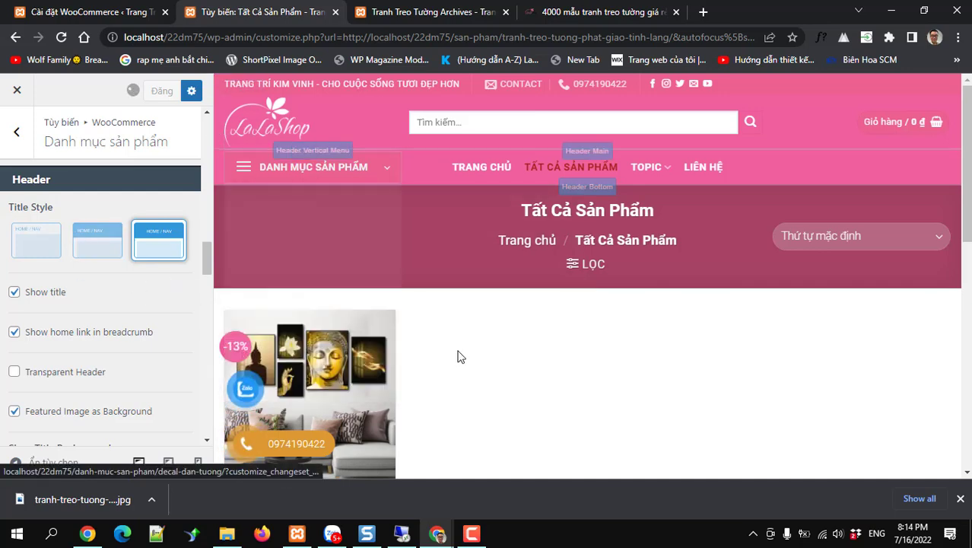
# Open the product categories list (Danh mục) in the WordPress admin and check the image thumbnails of the painting categories.
pyautogui.click(113, 22)
pyautogui.moveTo(62, 270)
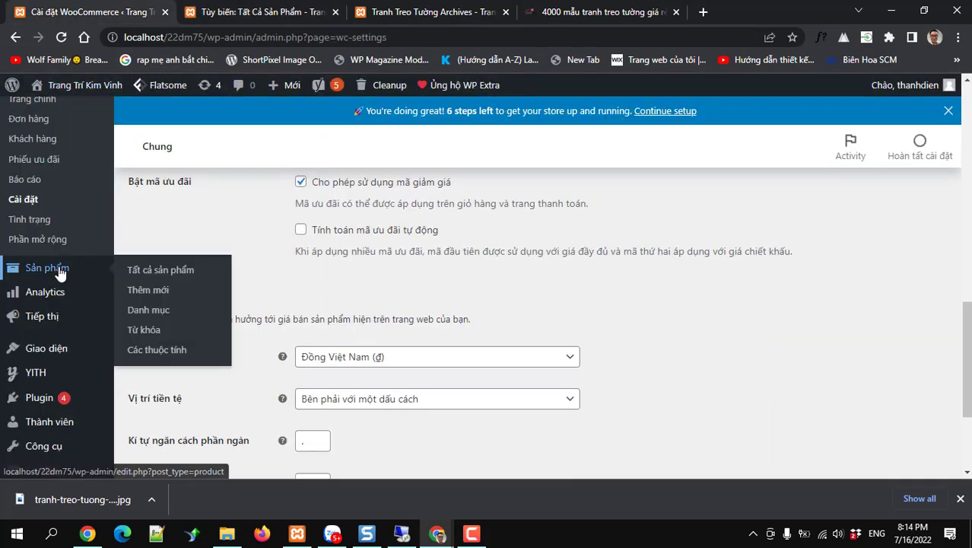
pyautogui.click(159, 318)
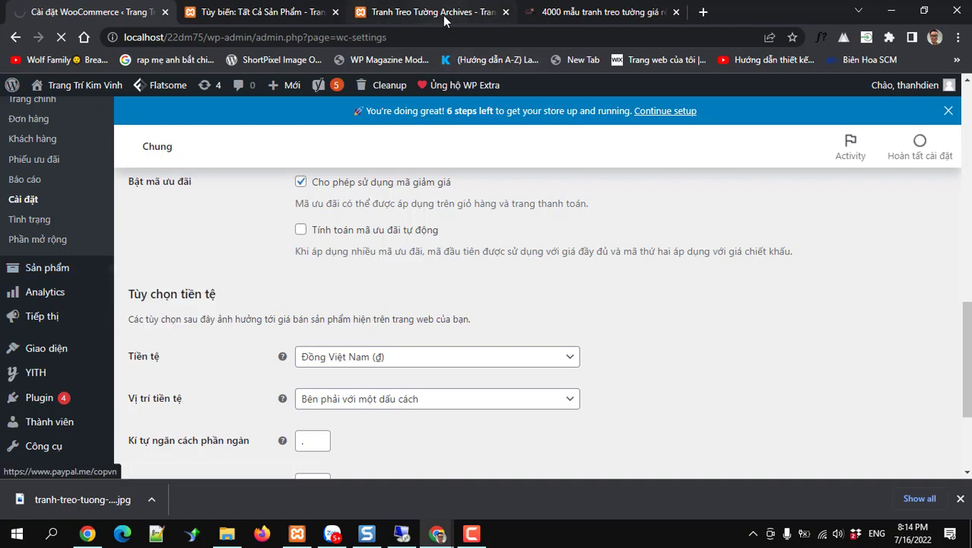
pyautogui.click(297, 11)
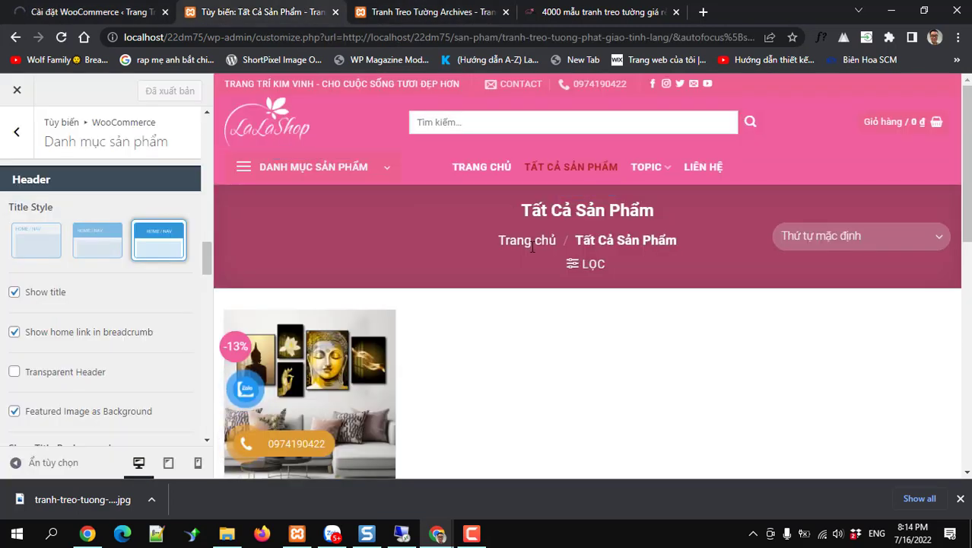
pyautogui.click(399, 12)
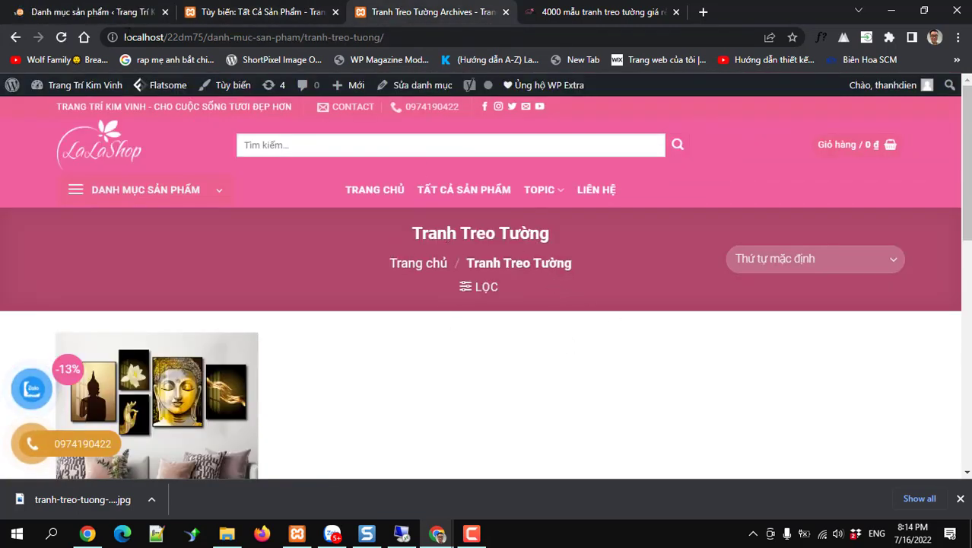
pyautogui.click(92, 12)
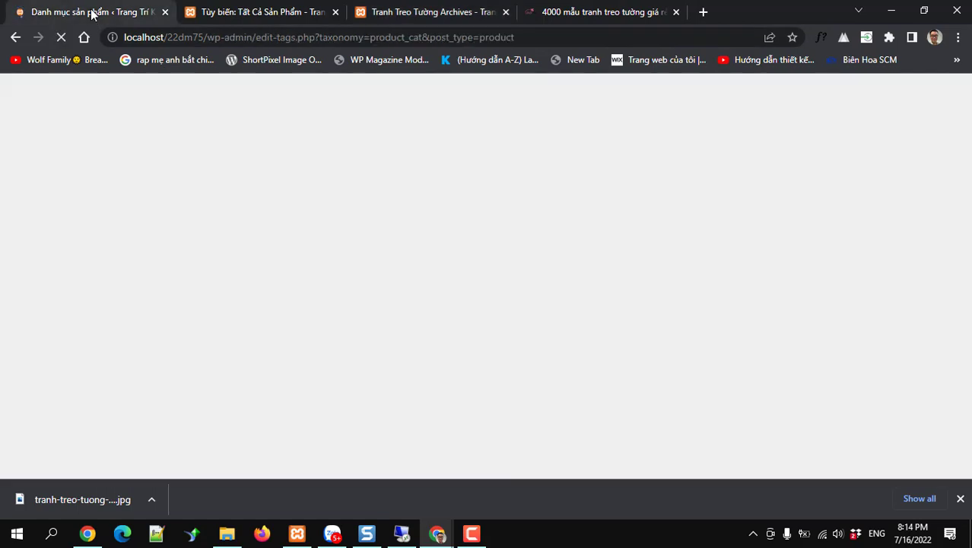
pyautogui.scroll(-3, 528, 320)
pyautogui.scroll(-5, 528, 319)
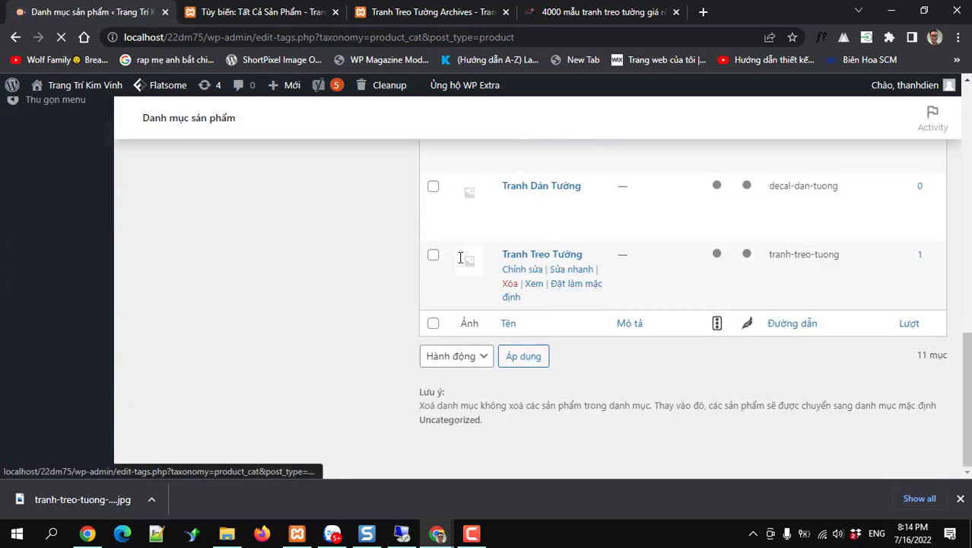
pyautogui.scroll(1, 464, 256)
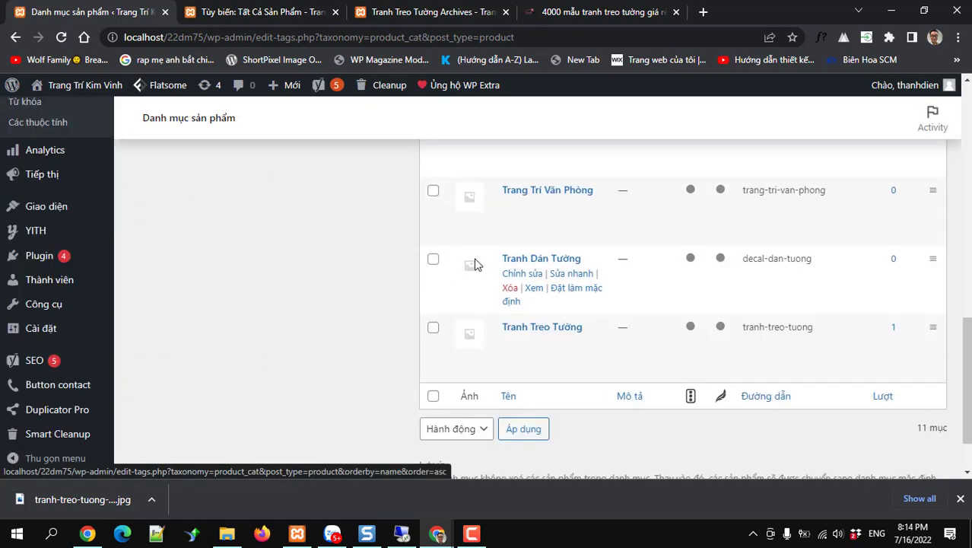
# Review the Tranh Treo Tường category page's header and product box on the site, and go to the shop's home page.
pyautogui.click(426, 12)
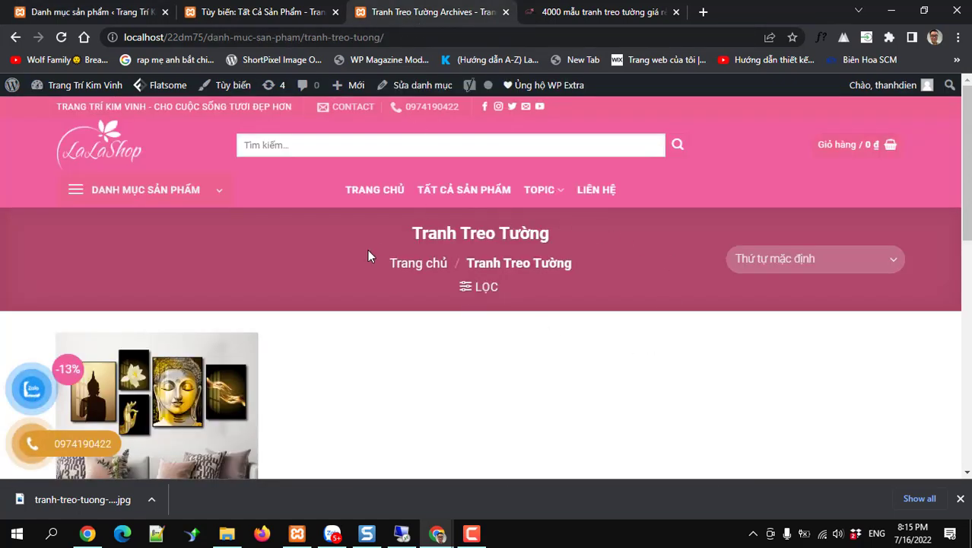
pyautogui.scroll(-4, 341, 262)
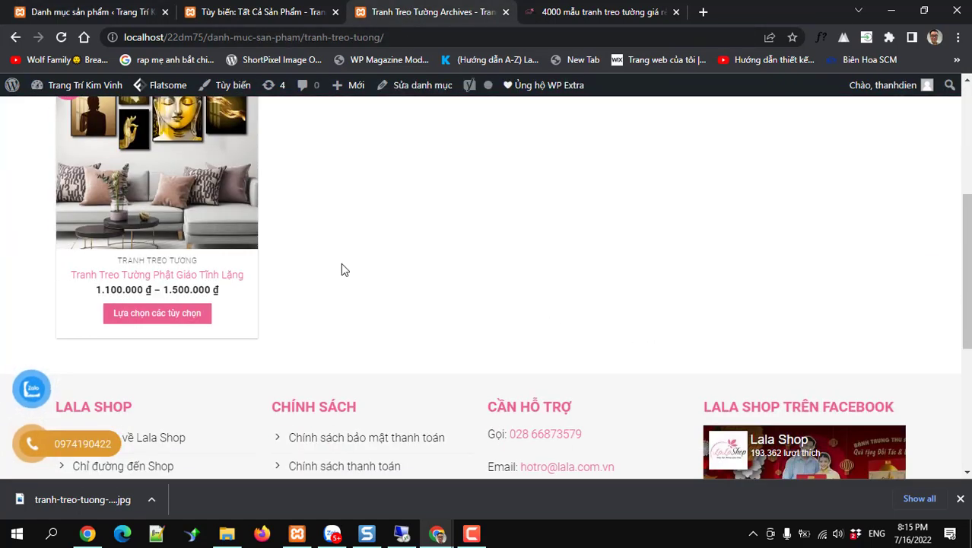
pyautogui.scroll(1, 342, 265)
pyautogui.scroll(2, 341, 268)
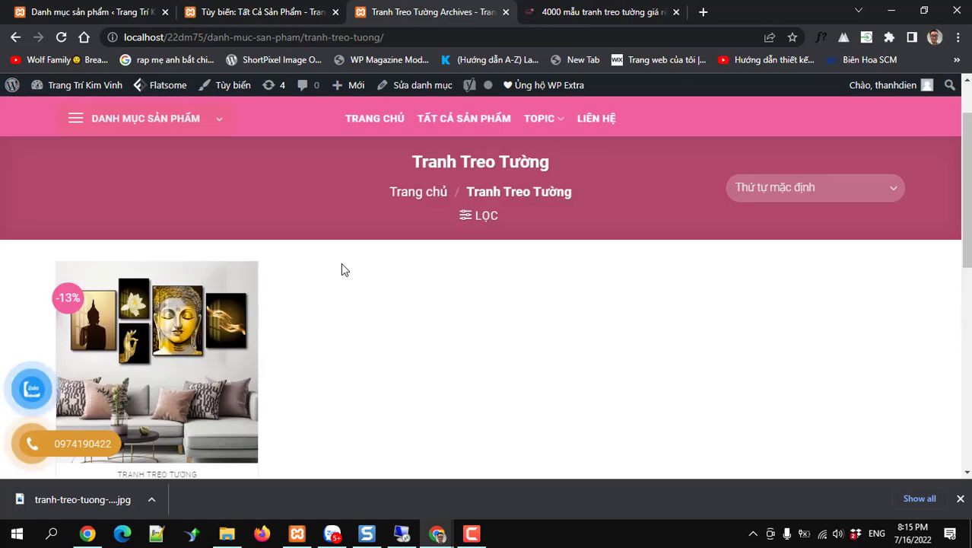
pyautogui.scroll(1, 170, 157)
pyautogui.click(90, 152)
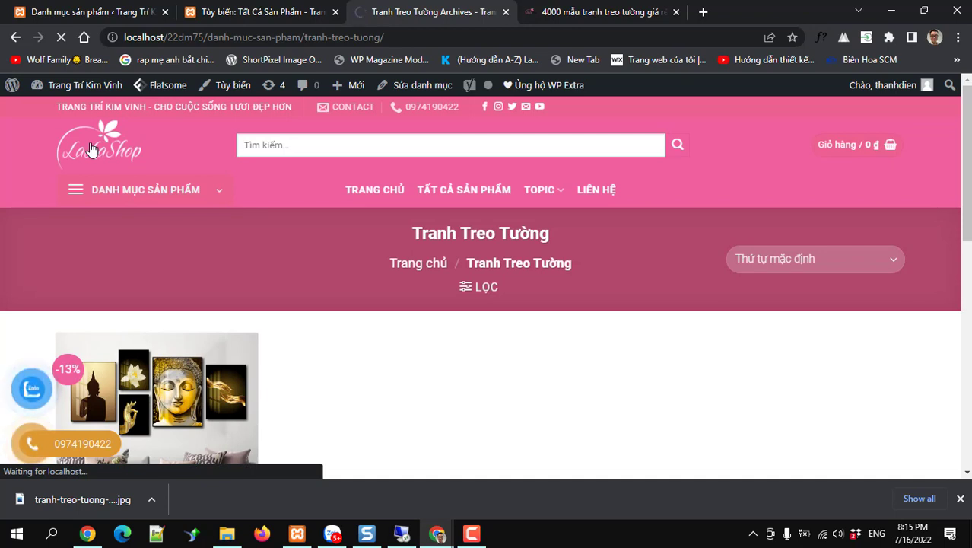
# Examine the product tabs for paintings and mooncakes on the shop's home page.
pyautogui.scroll(-3, 504, 374)
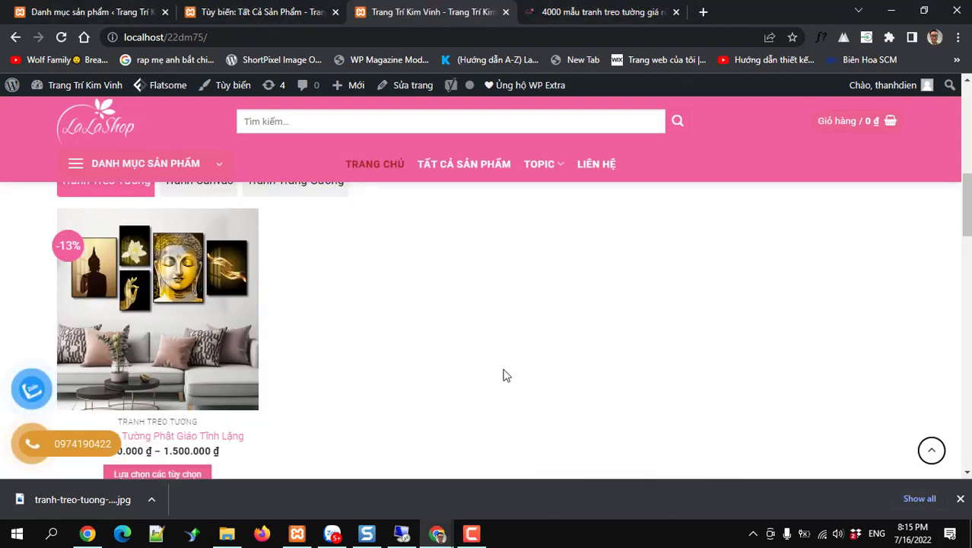
pyautogui.scroll(1, 484, 369)
pyautogui.scroll(-1, 482, 370)
pyautogui.scroll(-3, 482, 370)
pyautogui.scroll(5, 288, 285)
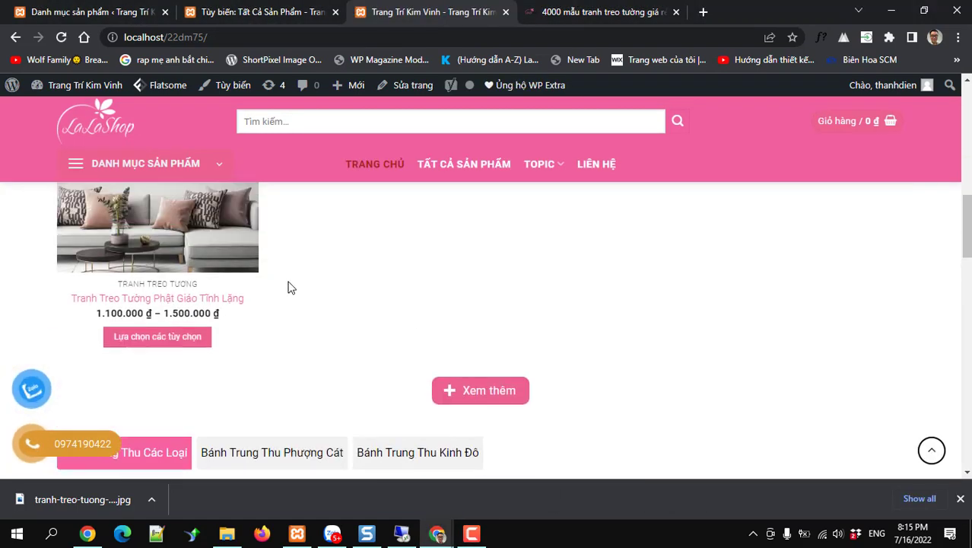
pyautogui.scroll(-8, 284, 336)
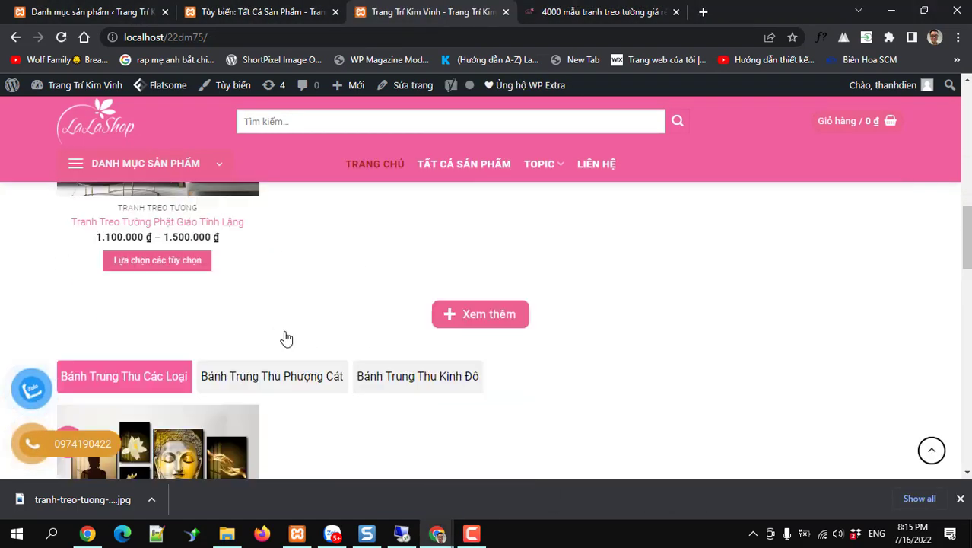
pyautogui.scroll(3, 398, 335)
pyautogui.scroll(-2, 402, 338)
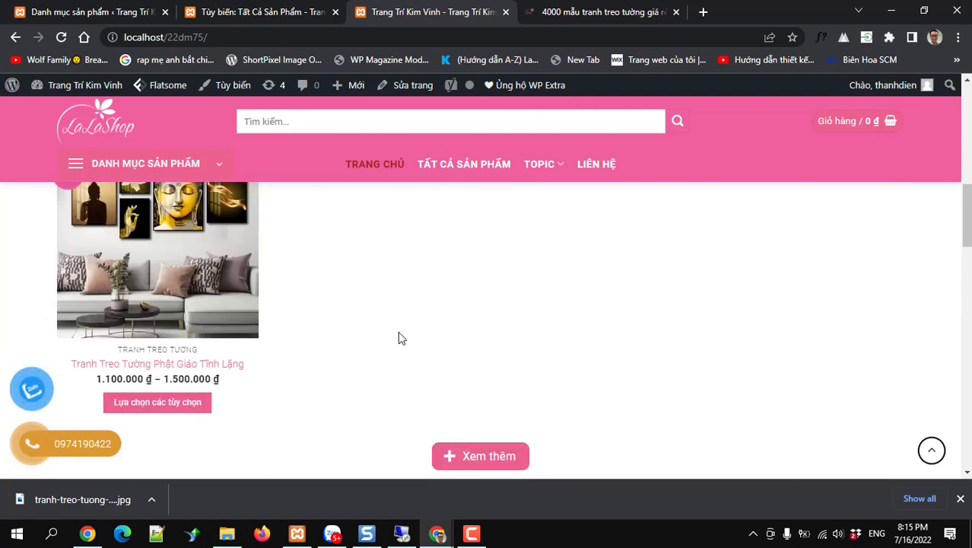
pyautogui.scroll(2, 402, 337)
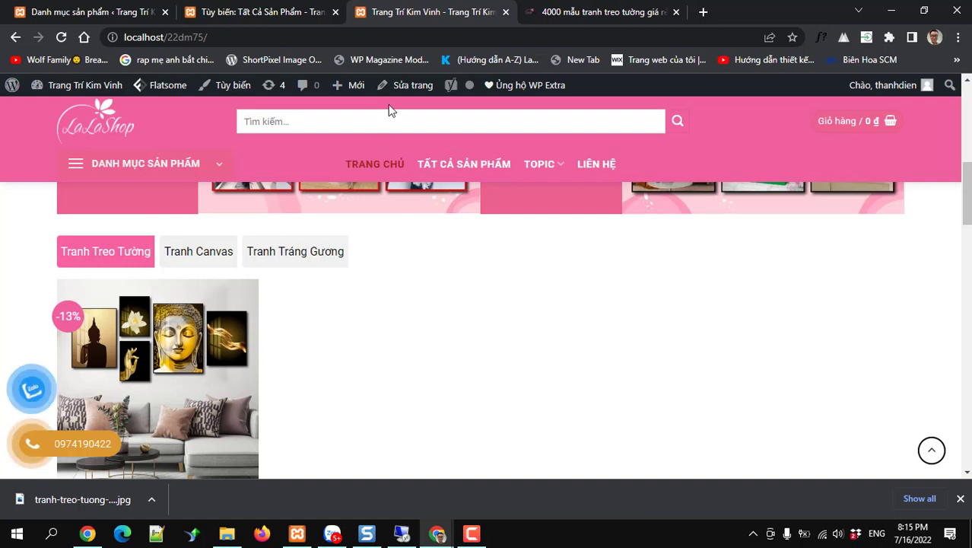
# Open the home page for editing in UX Builder and look over its sections.
pyautogui.moveTo(401, 85)
pyautogui.click(408, 112)
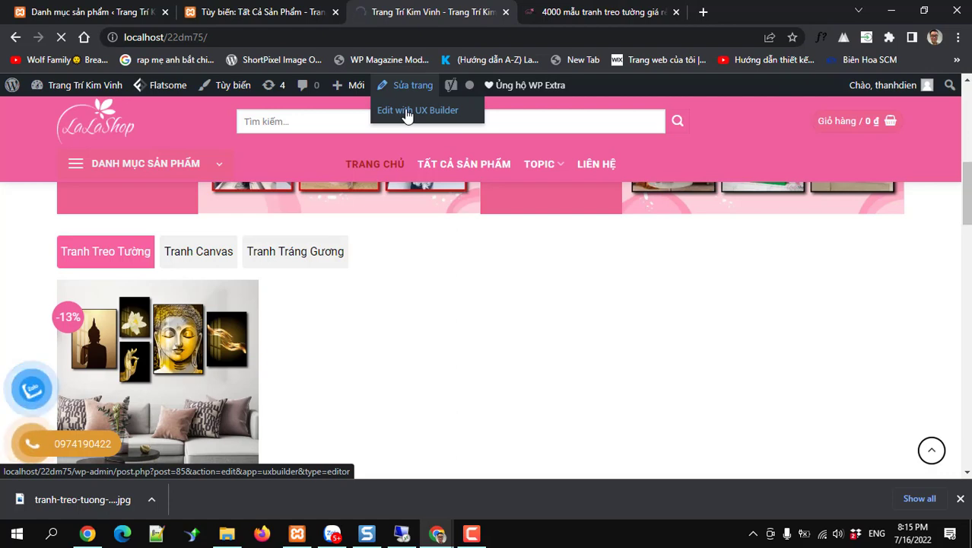
pyautogui.scroll(-3, 455, 289)
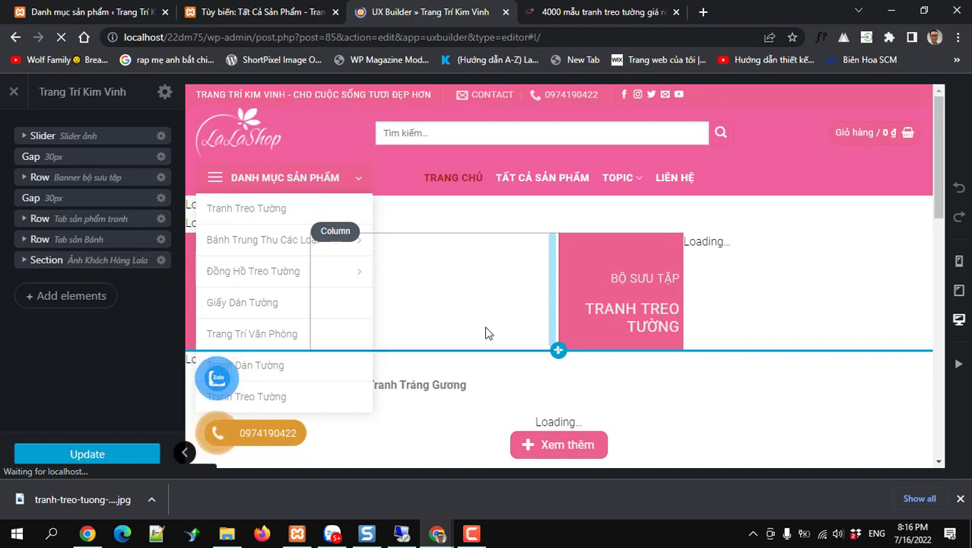
pyautogui.scroll(-7, 488, 332)
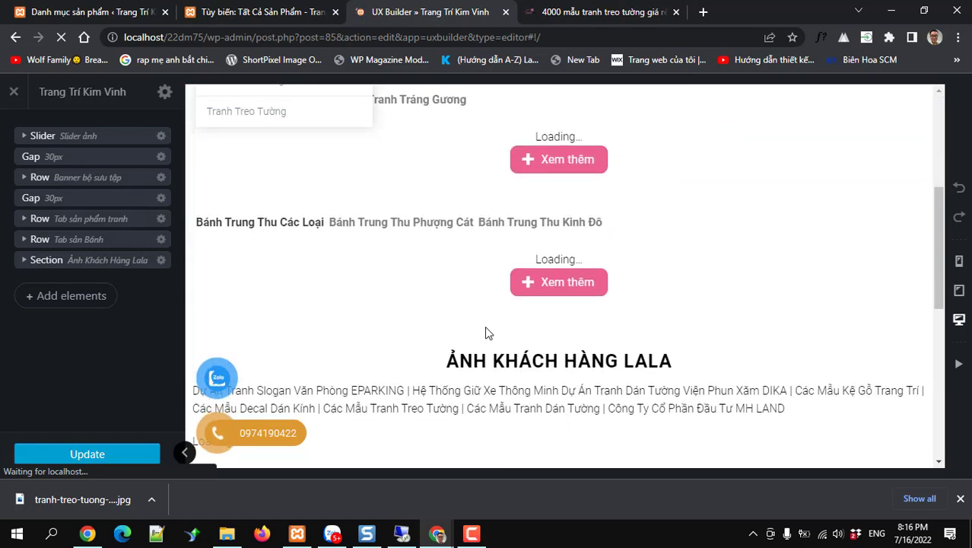
pyautogui.scroll(4, 487, 332)
pyautogui.scroll(5, 395, 259)
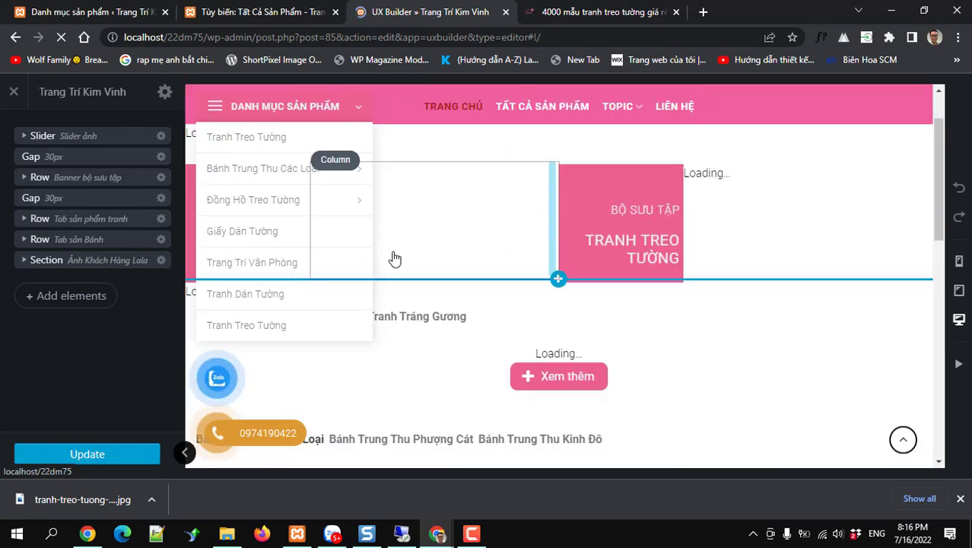
# Open the options of the Products element in the Tranh Treo Tường tab panel of the "Tab sản phẩm tranh" row.
pyautogui.click(31, 219)
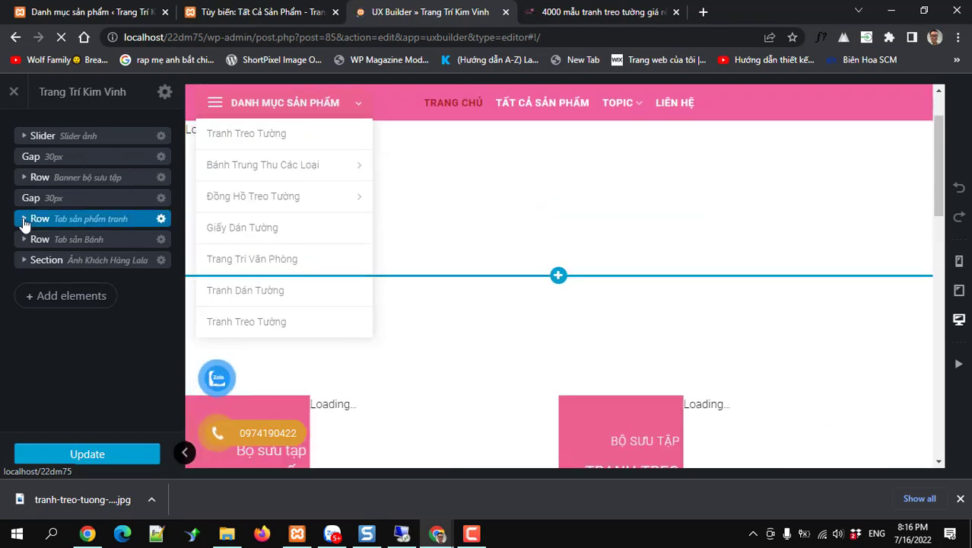
pyautogui.click(25, 219)
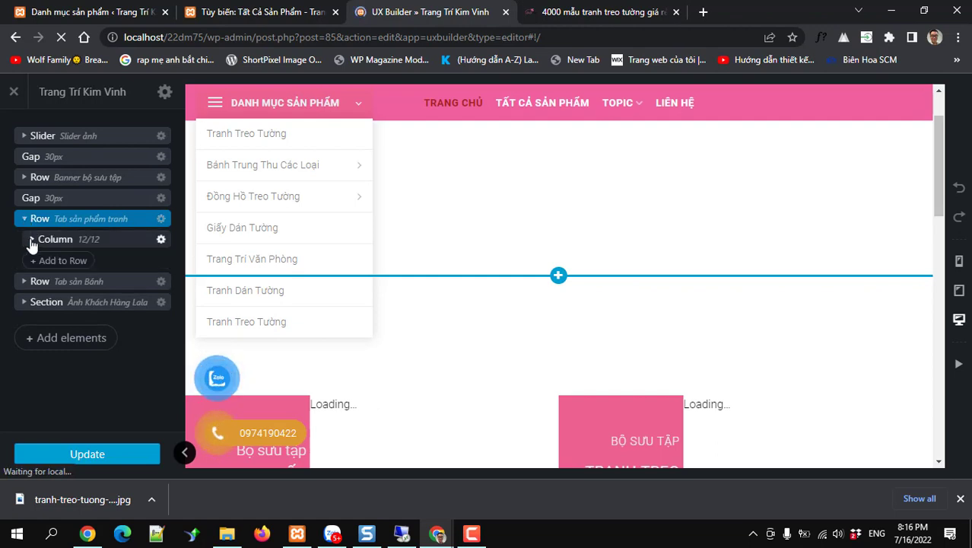
pyautogui.click(32, 241)
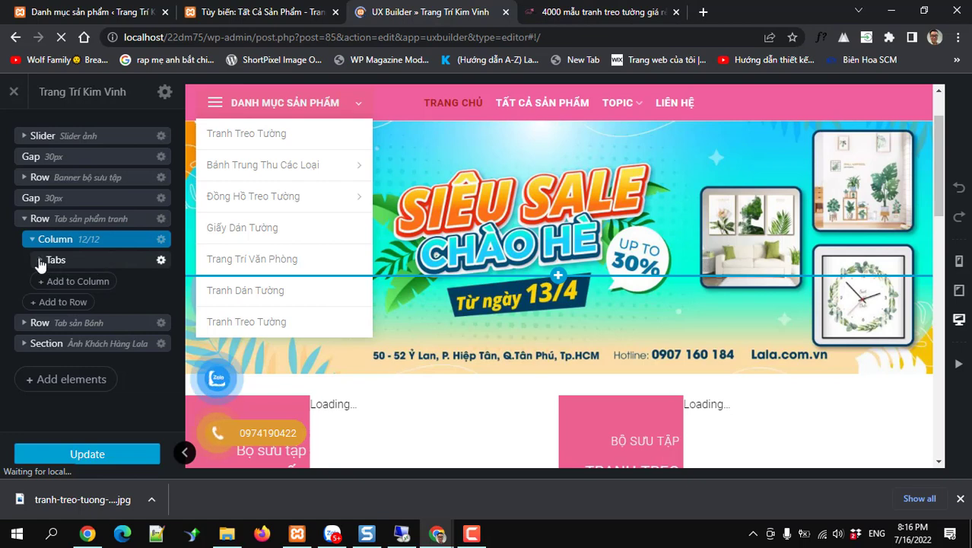
pyautogui.click(40, 262)
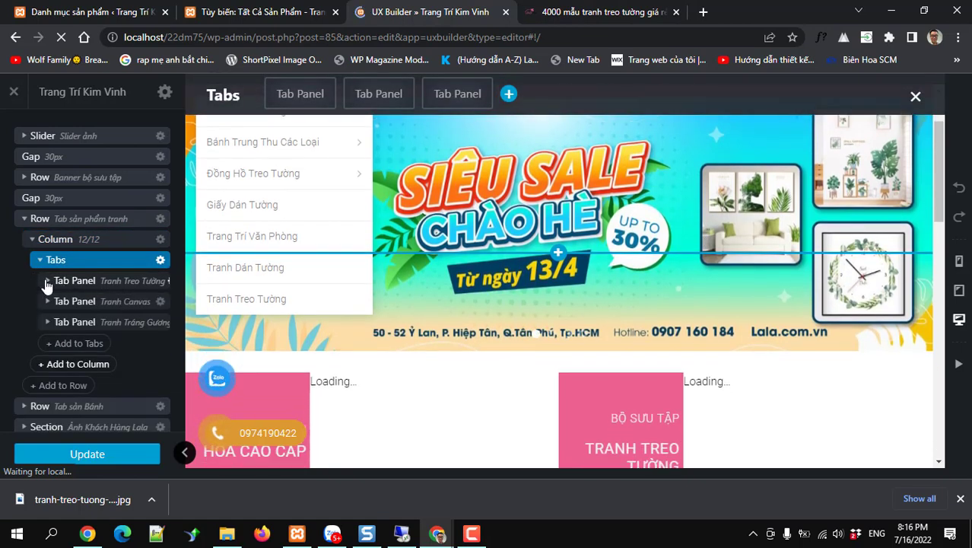
pyautogui.click(46, 282)
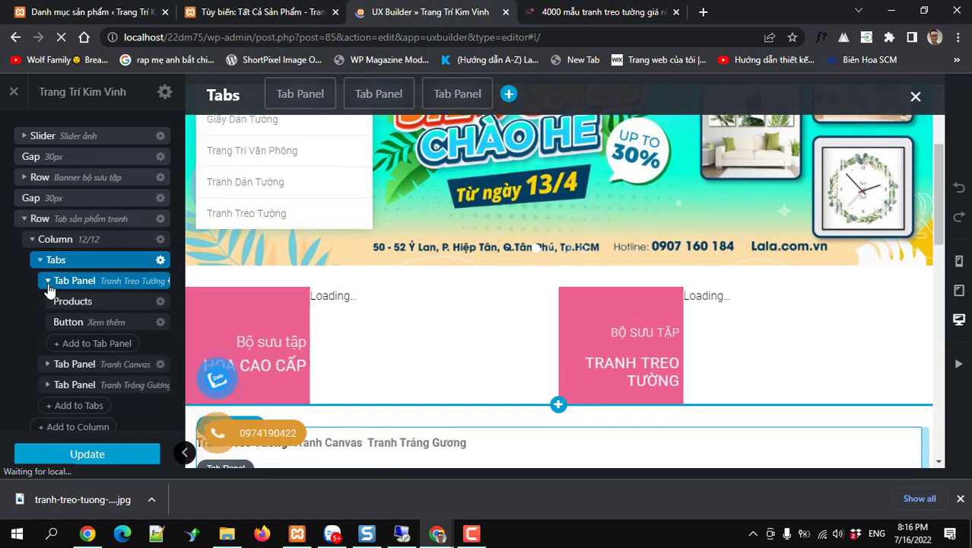
pyautogui.click(103, 304)
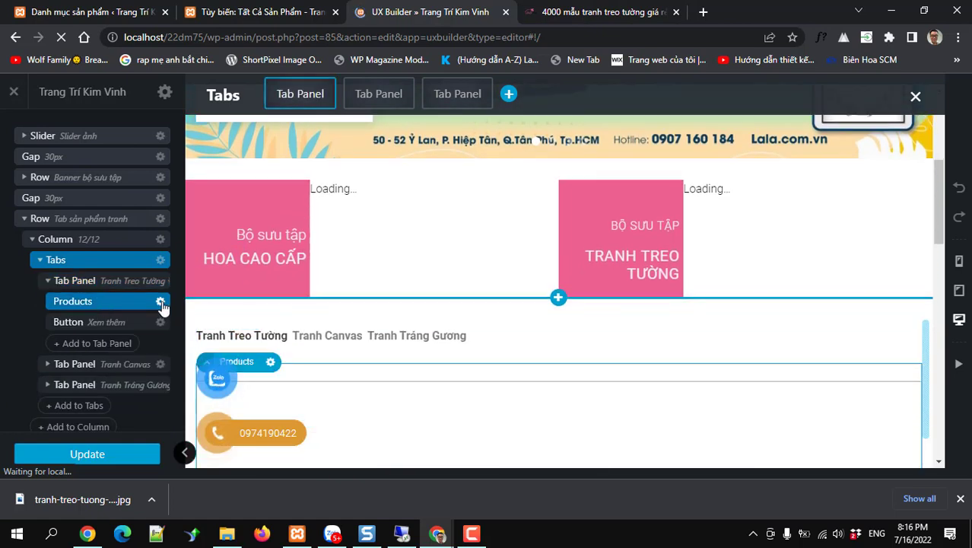
pyautogui.click(161, 302)
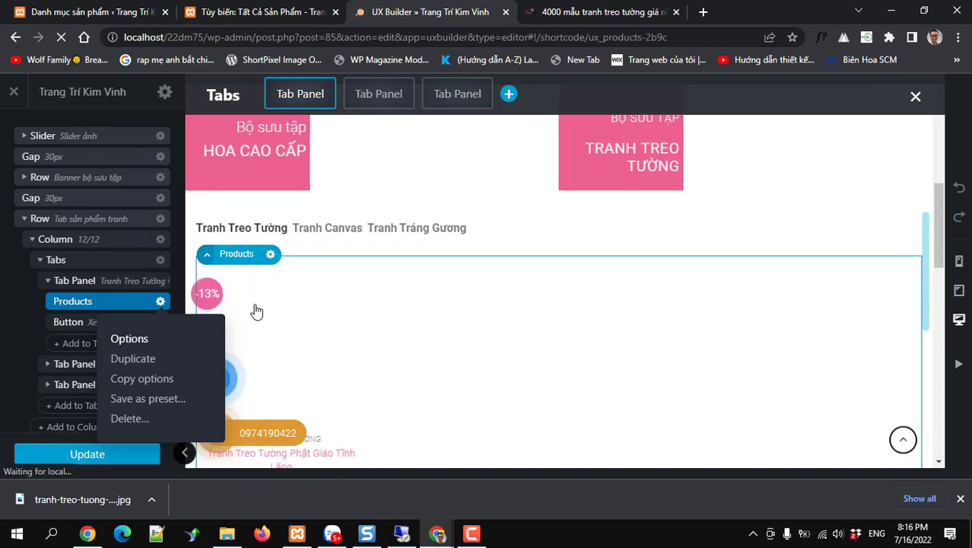
pyautogui.click(139, 340)
# Set the Products element's Category to Tranh Treo Tường.
pyautogui.scroll(-10, 122, 341)
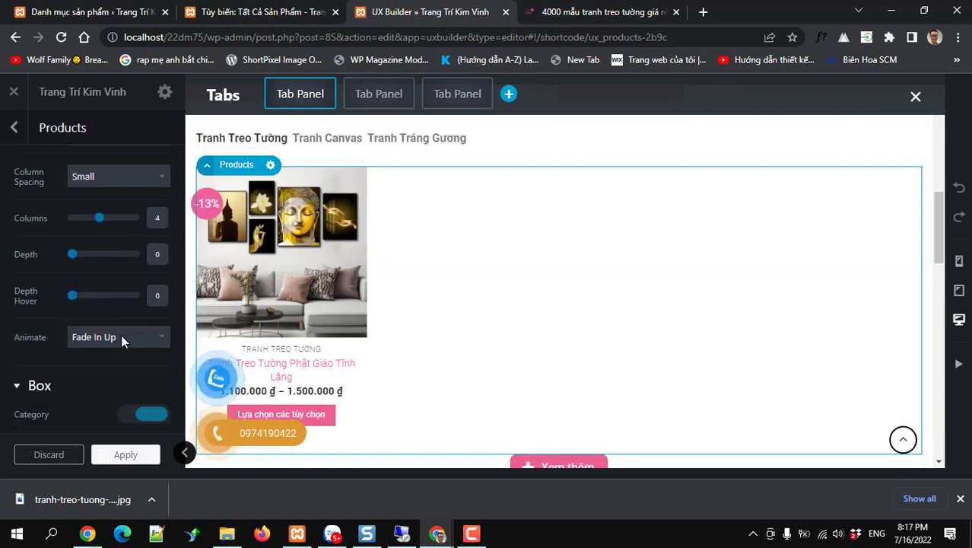
pyautogui.scroll(-6, 122, 342)
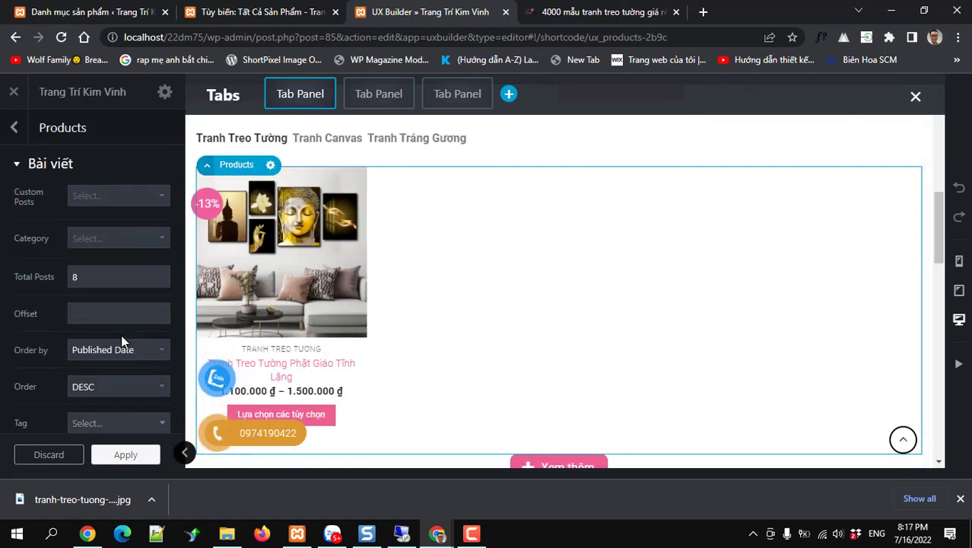
pyautogui.scroll(-10, 121, 335)
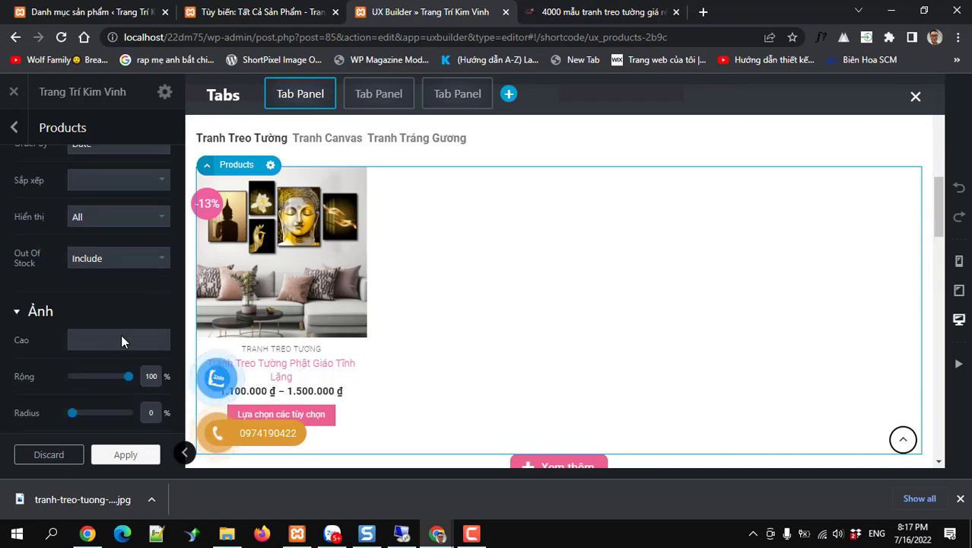
pyautogui.scroll(-4, 121, 334)
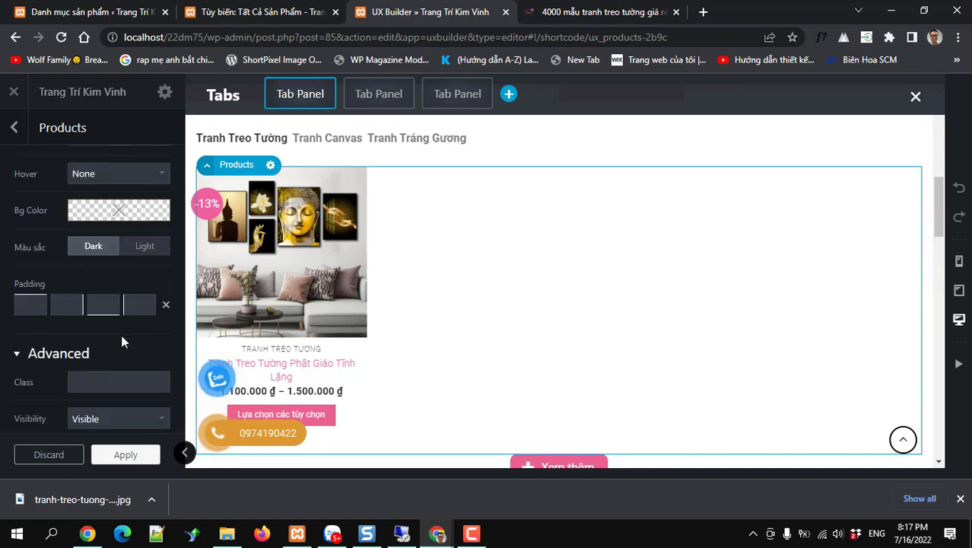
pyautogui.scroll(10, 121, 334)
pyautogui.scroll(3, 120, 334)
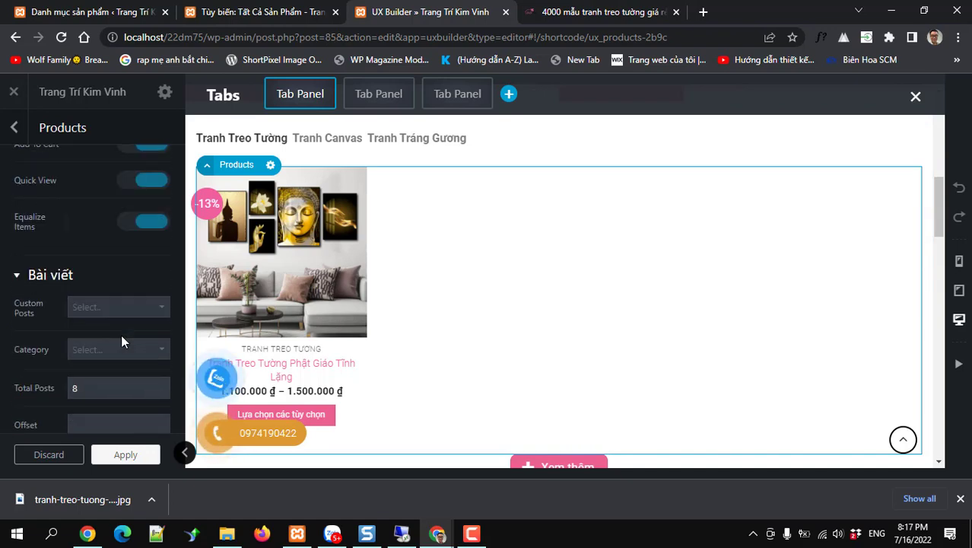
pyautogui.scroll(-2, 121, 334)
pyautogui.scroll(2, 106, 261)
pyautogui.scroll(1, 106, 262)
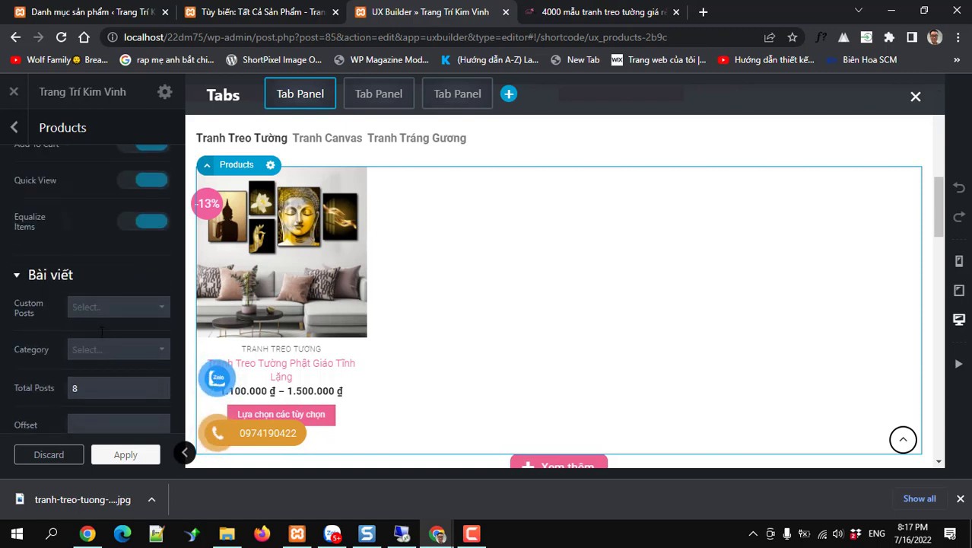
pyautogui.click(104, 348)
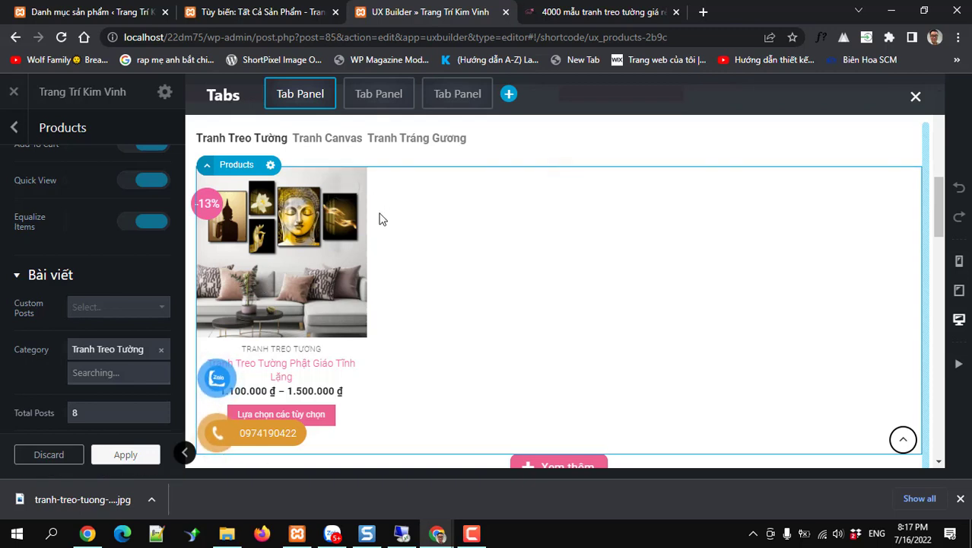
pyautogui.click(35, 377)
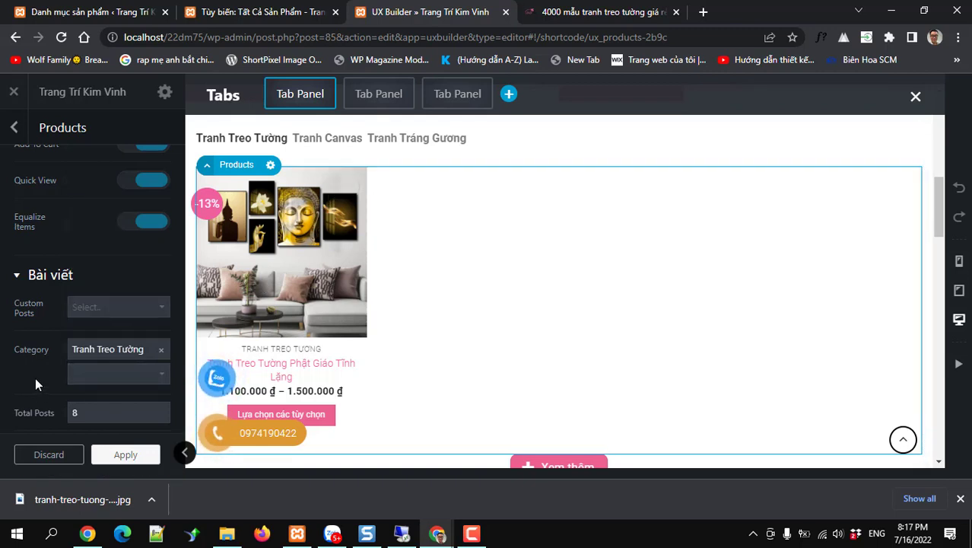
# Set the Products element's display filter (Hiển thị) to Featured, apply the options and update the home page.
pyautogui.scroll(-2, 97, 340)
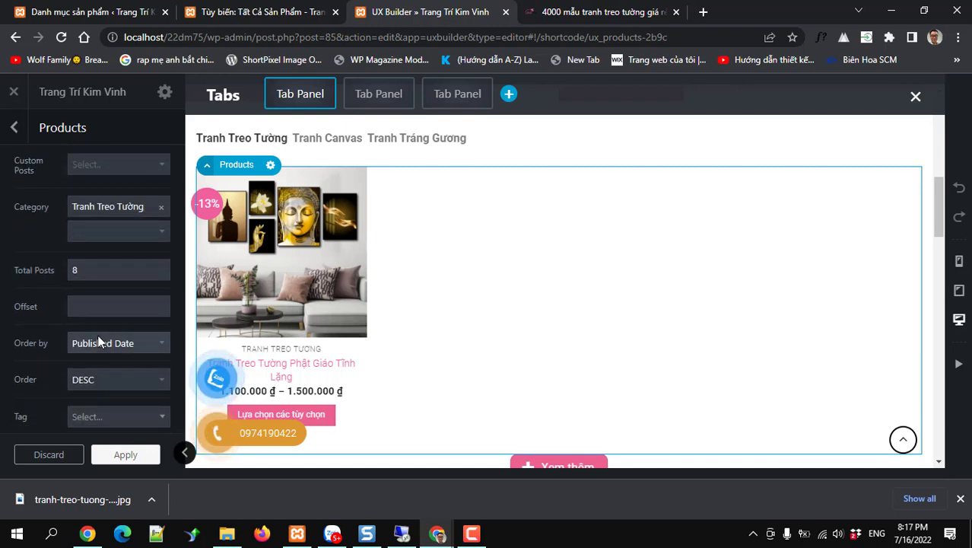
pyautogui.scroll(-1, 99, 341)
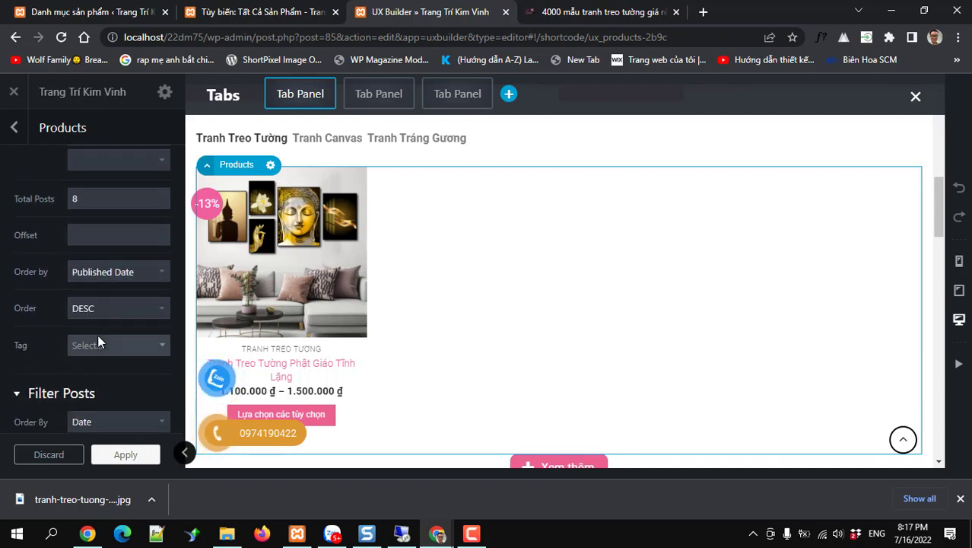
pyautogui.scroll(-3, 97, 342)
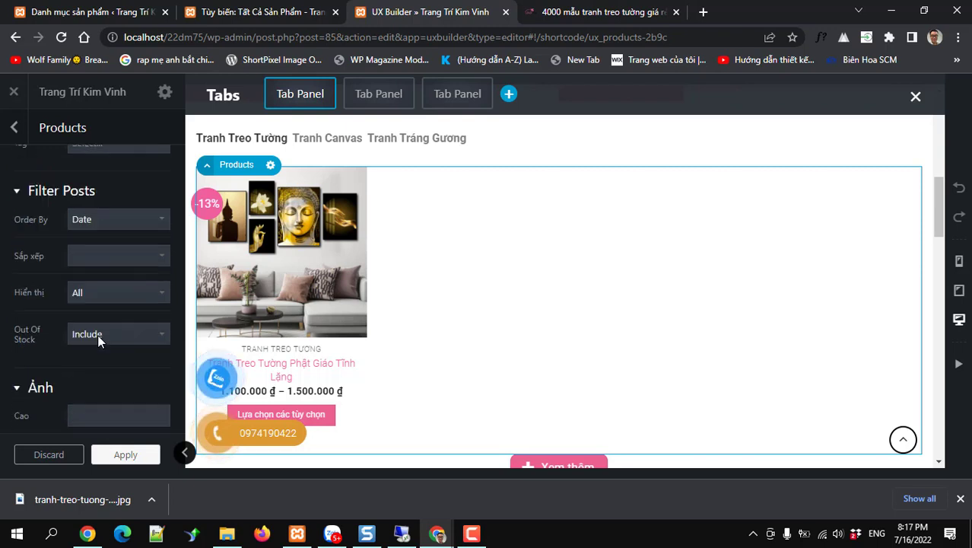
pyautogui.click(105, 283)
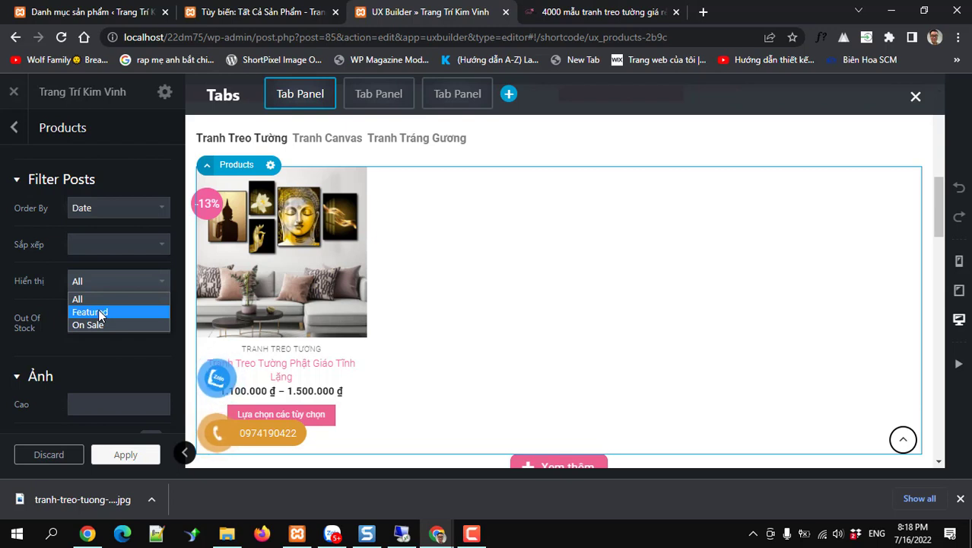
pyautogui.click(98, 314)
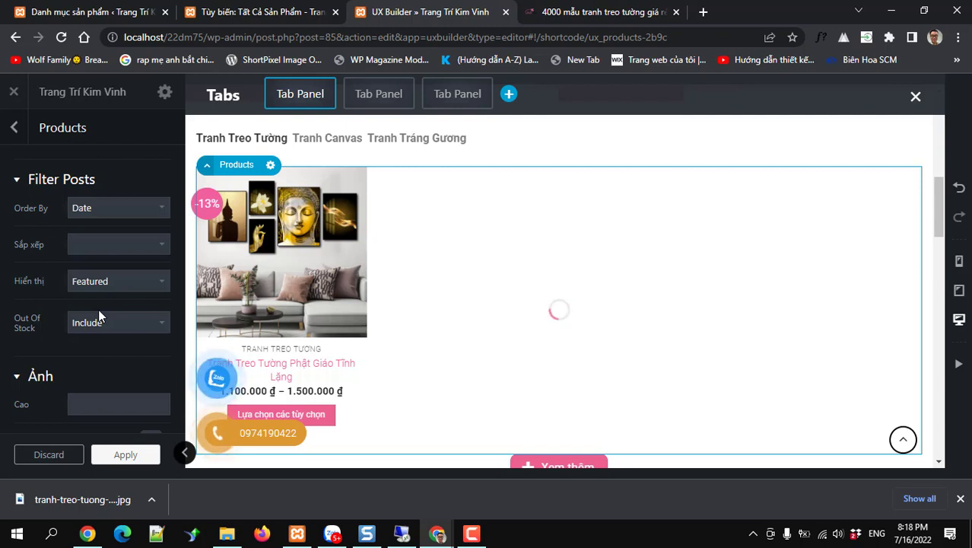
pyautogui.click(124, 449)
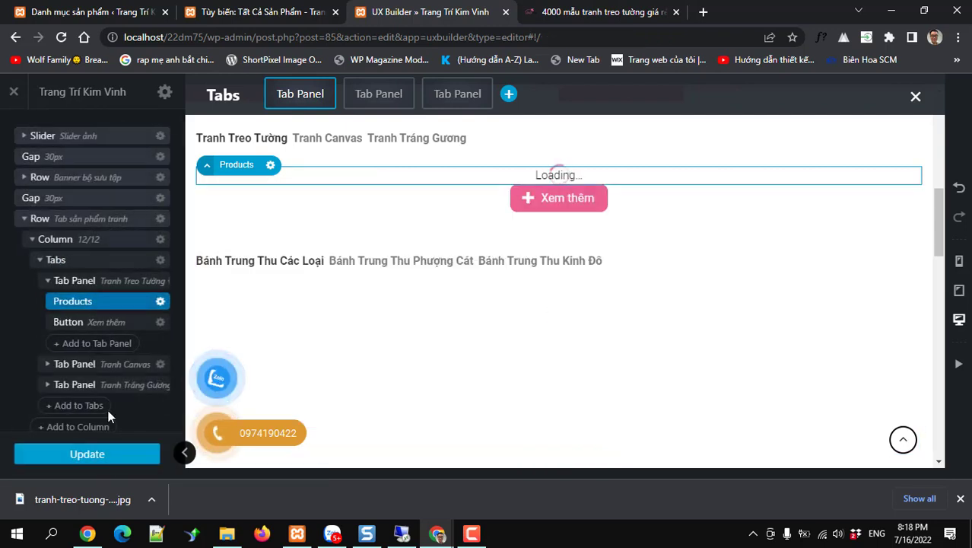
pyautogui.click(86, 455)
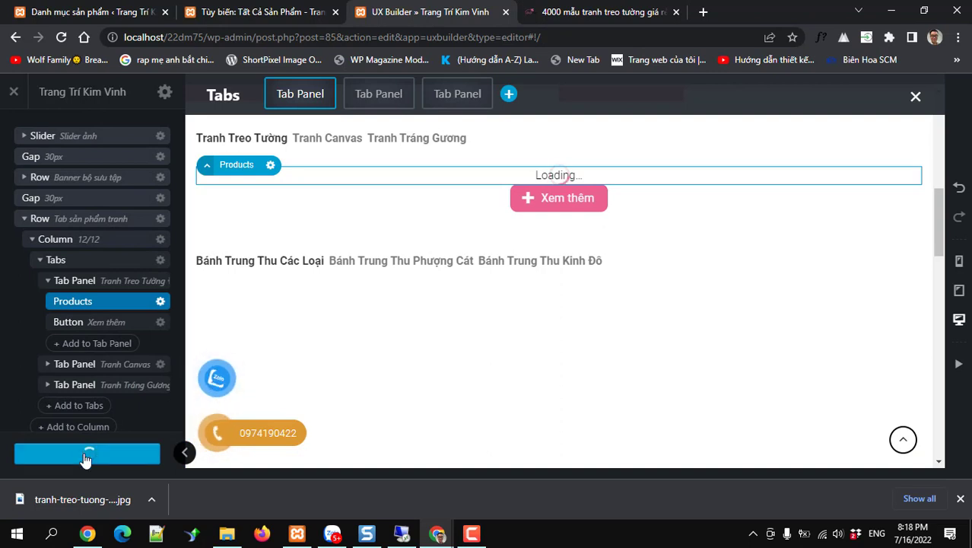
# Switch to the WordPress admin's product categories page and open the list of all products (Tất cả sản phẩm).
pyautogui.click(114, 13)
pyautogui.moveTo(54, 262)
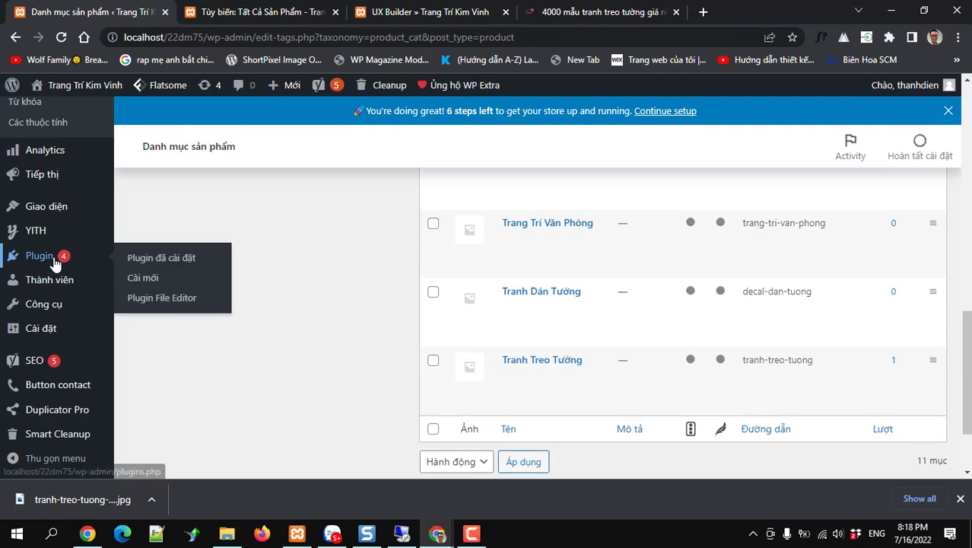
pyautogui.scroll(2, 55, 262)
pyautogui.click(42, 185)
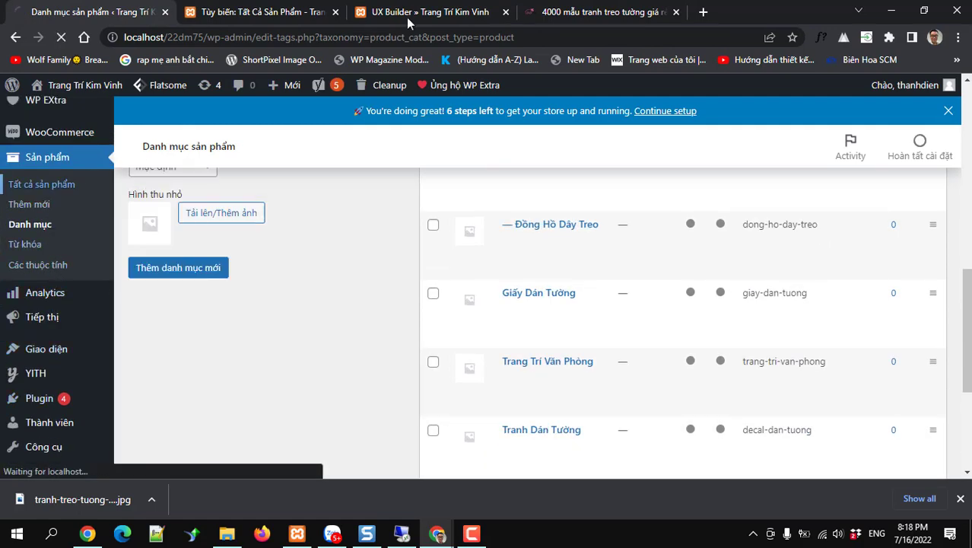
# Open the live home page in a new tab and check its Tranh Treo Tường product tab.
pyautogui.click(245, 21)
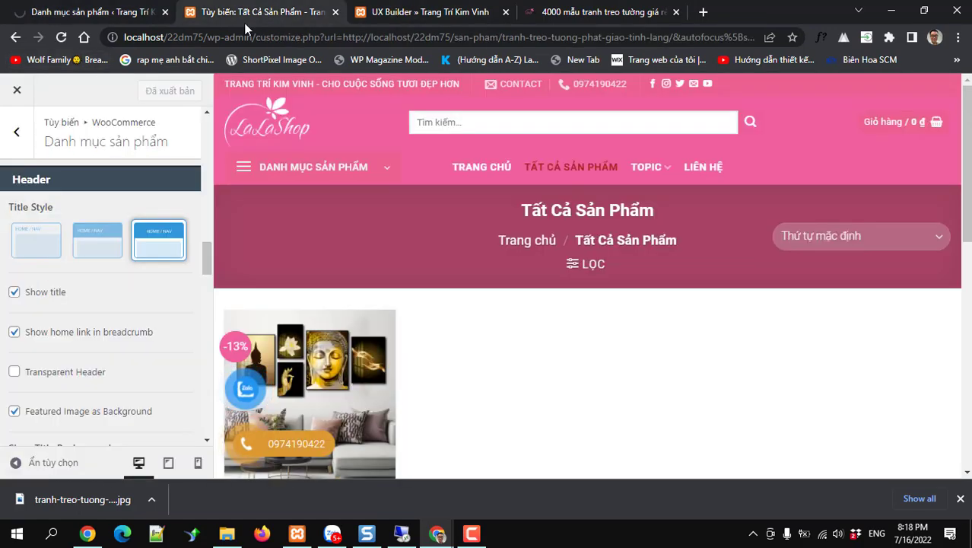
pyautogui.click(115, 14)
pyautogui.moveTo(76, 85)
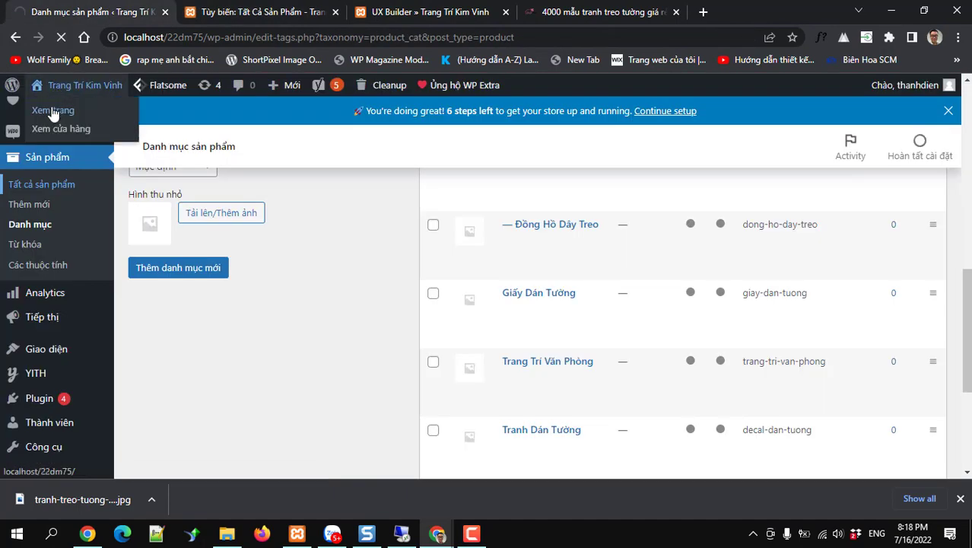
pyautogui.rightClick(52, 113)
pyautogui.click(77, 121)
pyautogui.click(228, 12)
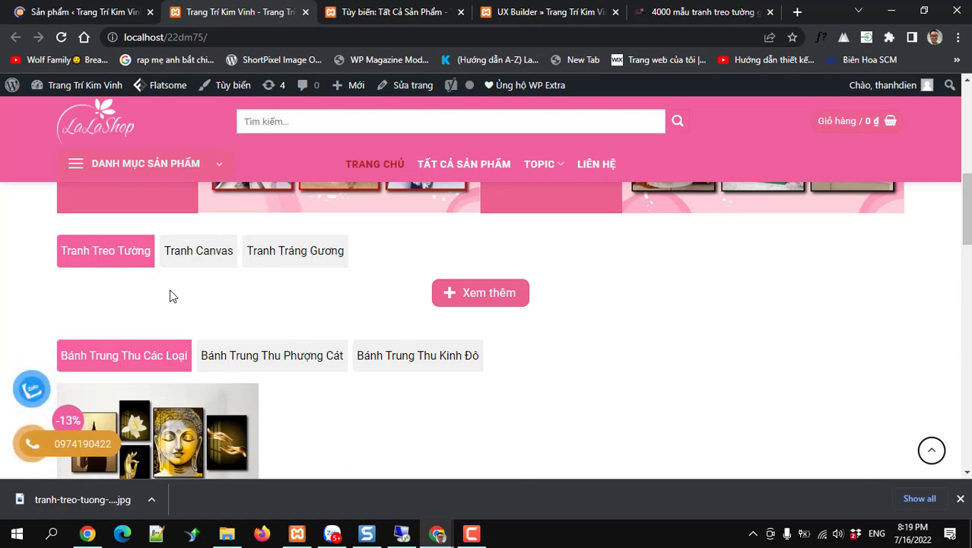
# Reopen the options of the Products element in the Tranh Treo Tường tab panel and review its post filter settings.
pyautogui.click(548, 12)
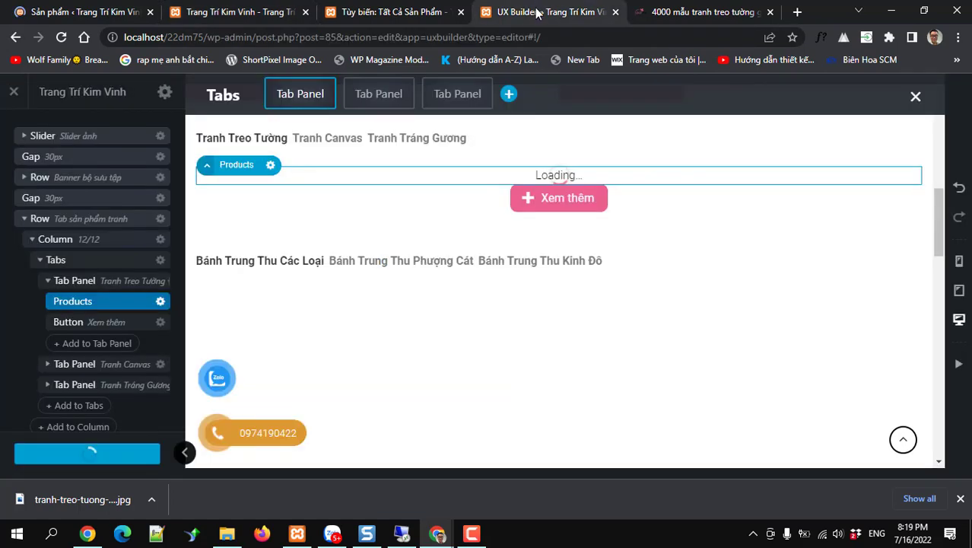
pyautogui.click(158, 306)
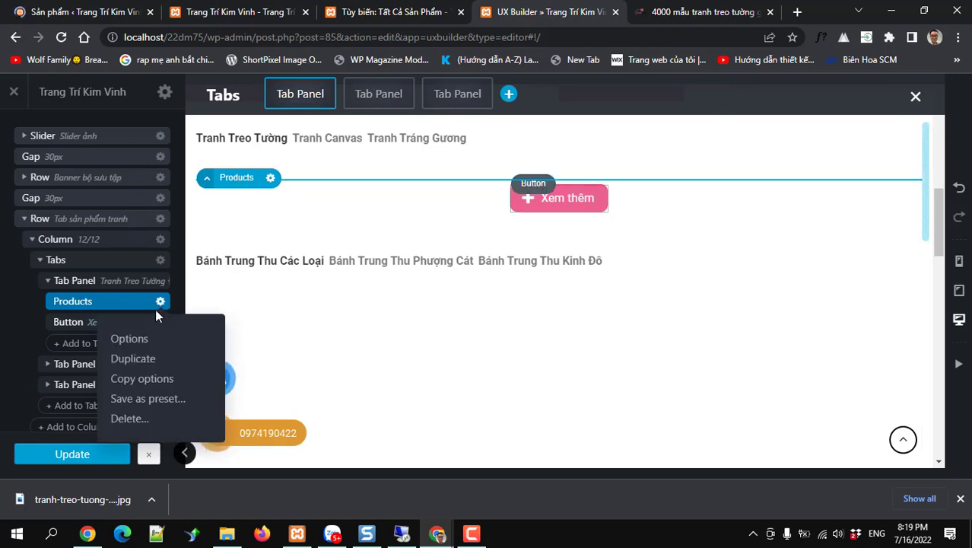
pyautogui.click(128, 339)
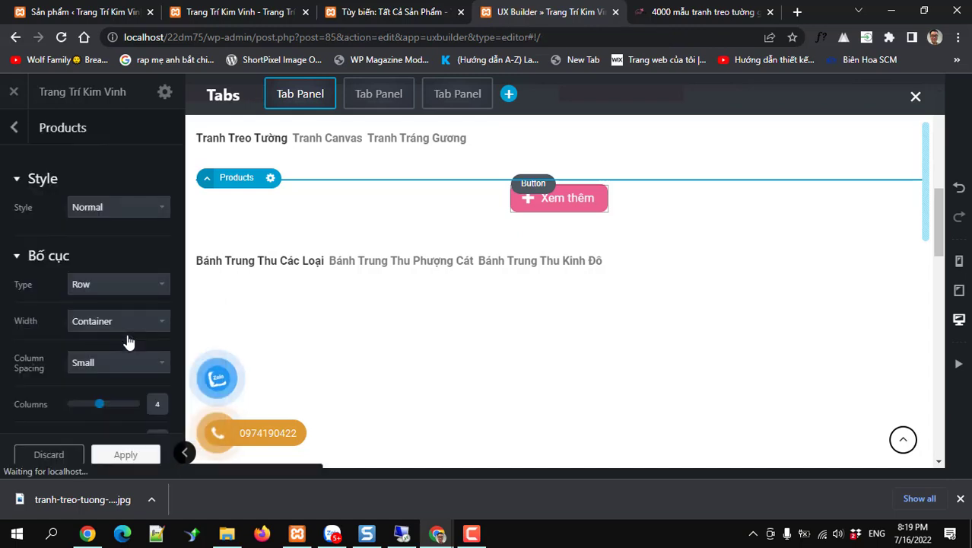
pyautogui.press('Escape')
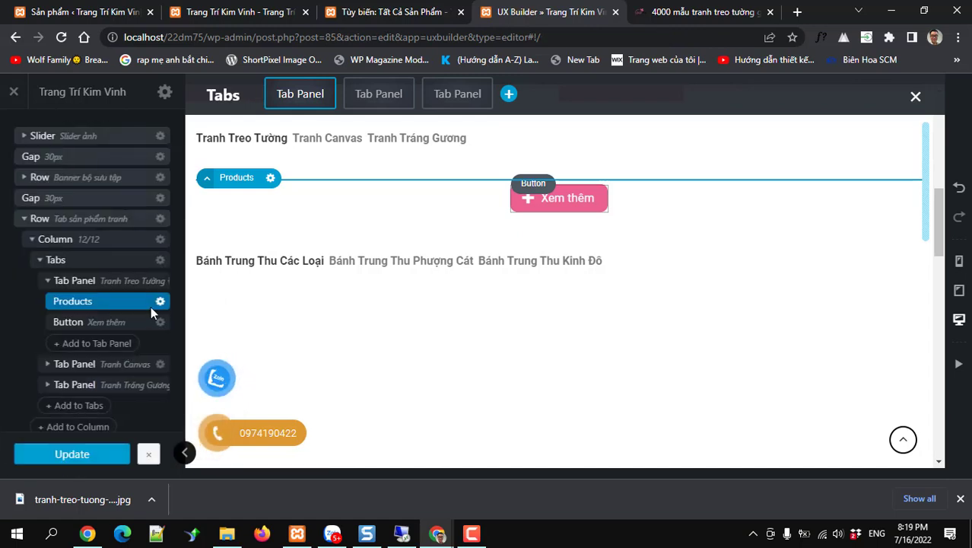
pyautogui.click(158, 301)
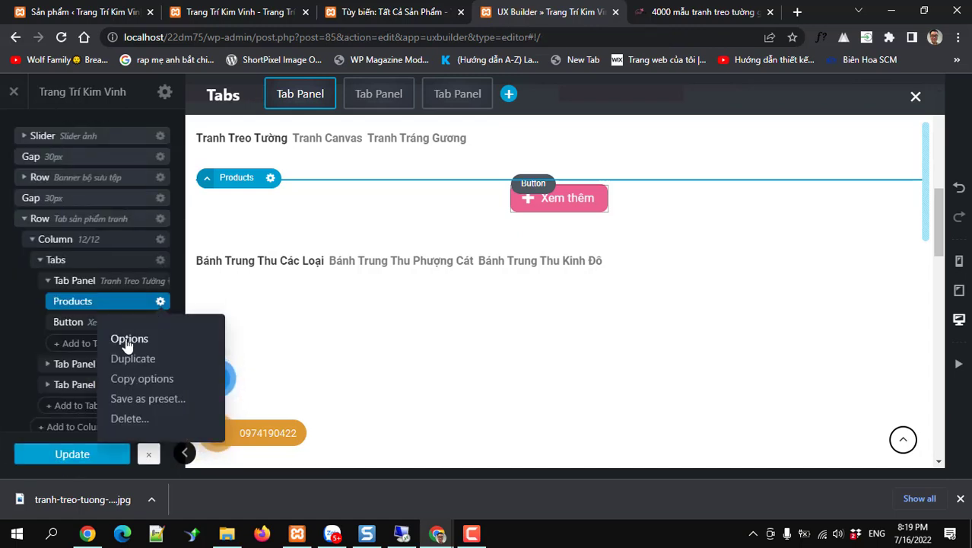
pyautogui.click(128, 339)
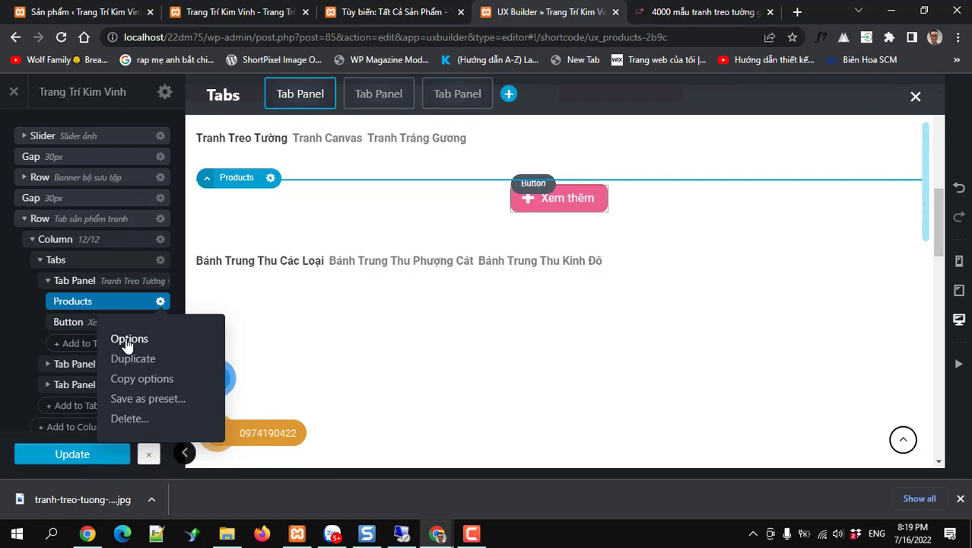
pyautogui.scroll(-15, 126, 339)
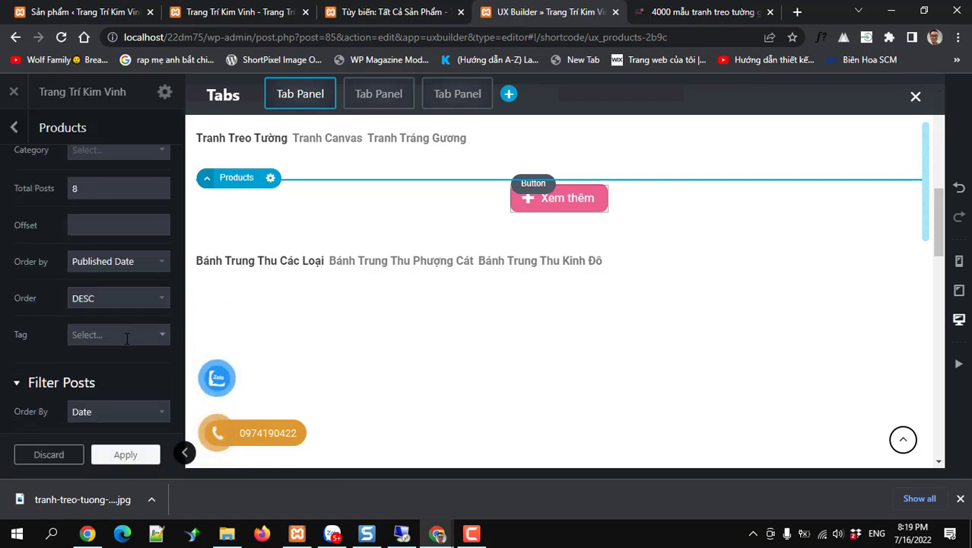
pyautogui.scroll(-5, 126, 338)
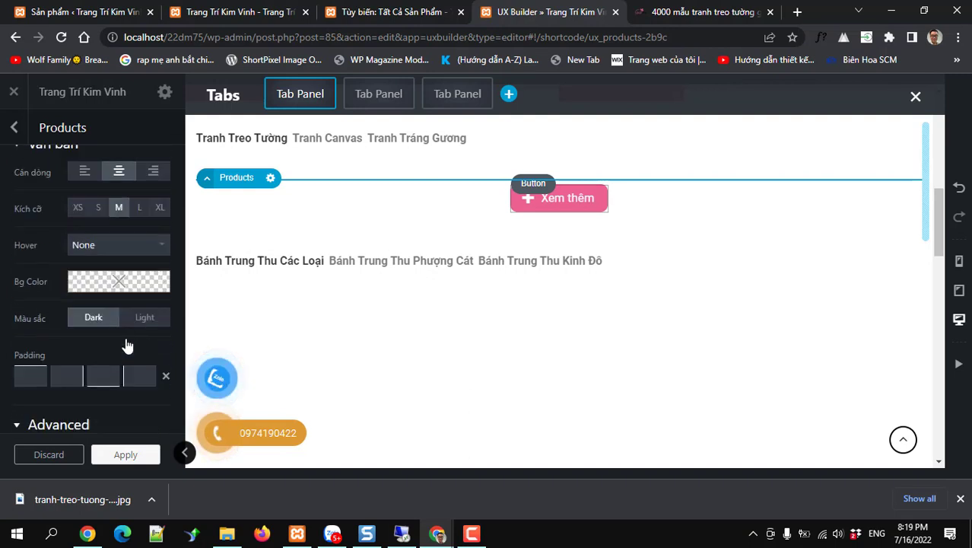
pyautogui.scroll(8, 127, 346)
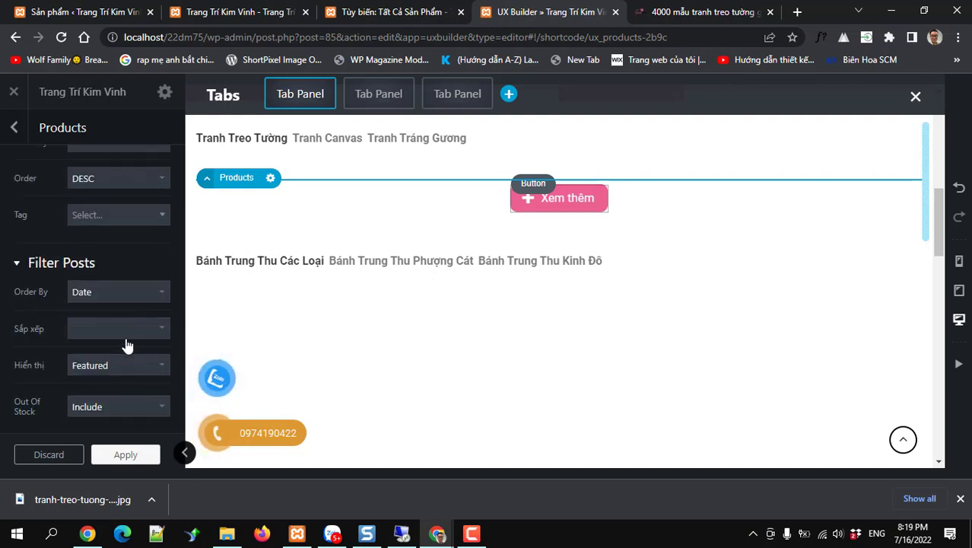
pyautogui.scroll(-1, 126, 345)
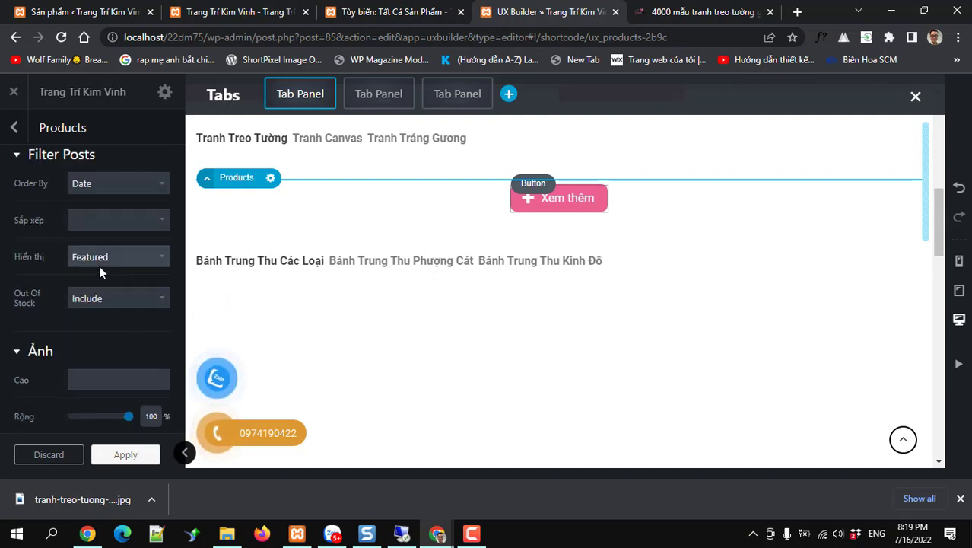
# Mark the product Tranh Treo Tường Phật Giáo Tĩnh Lặng as featured (Nổi bật) through quick edit and update it.
pyautogui.click(82, 11)
pyautogui.scroll(-1, 319, 335)
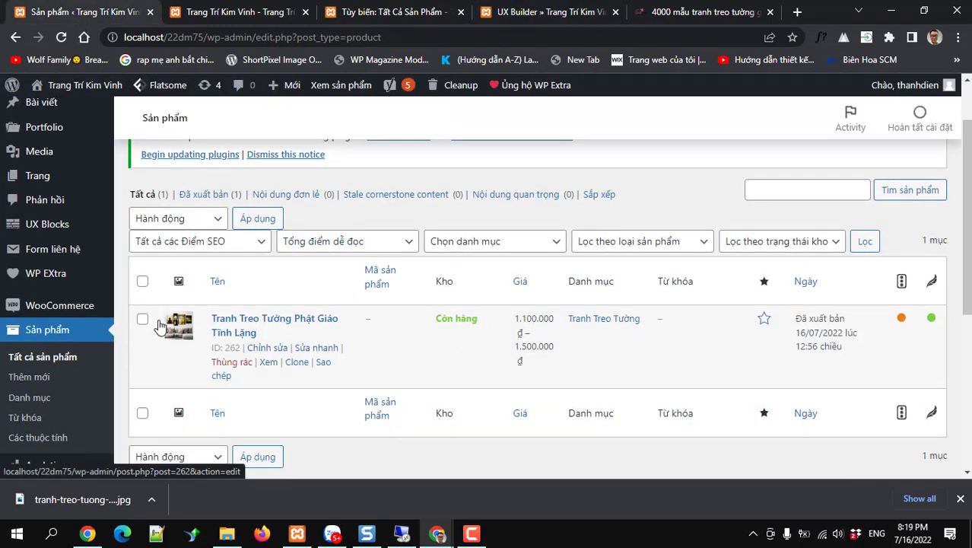
pyautogui.click(311, 349)
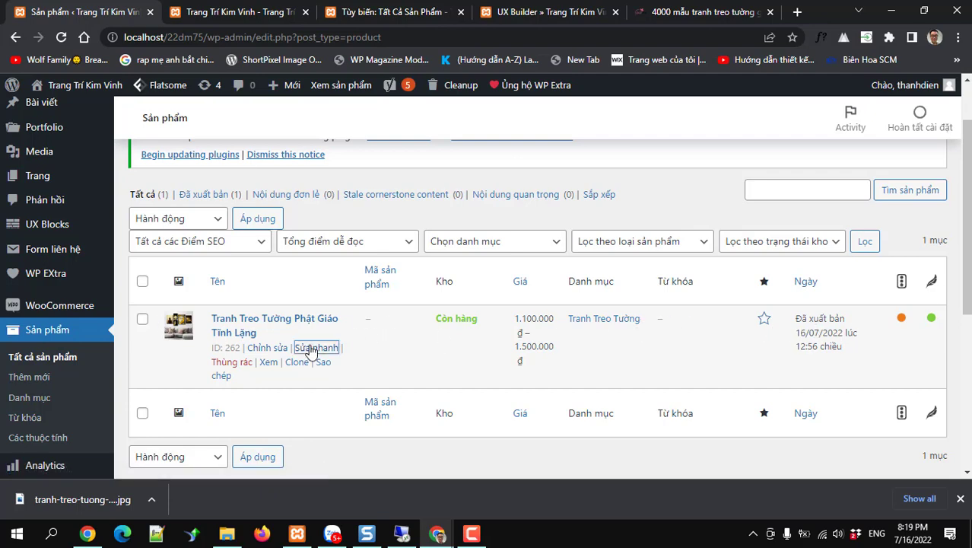
pyautogui.scroll(-3, 485, 350)
pyautogui.scroll(-3, 485, 350)
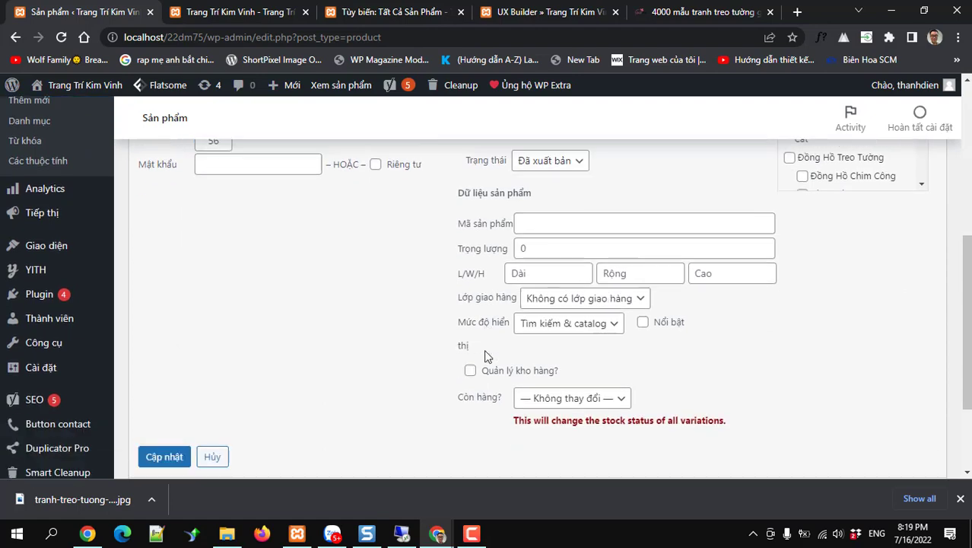
pyautogui.scroll(2, 484, 349)
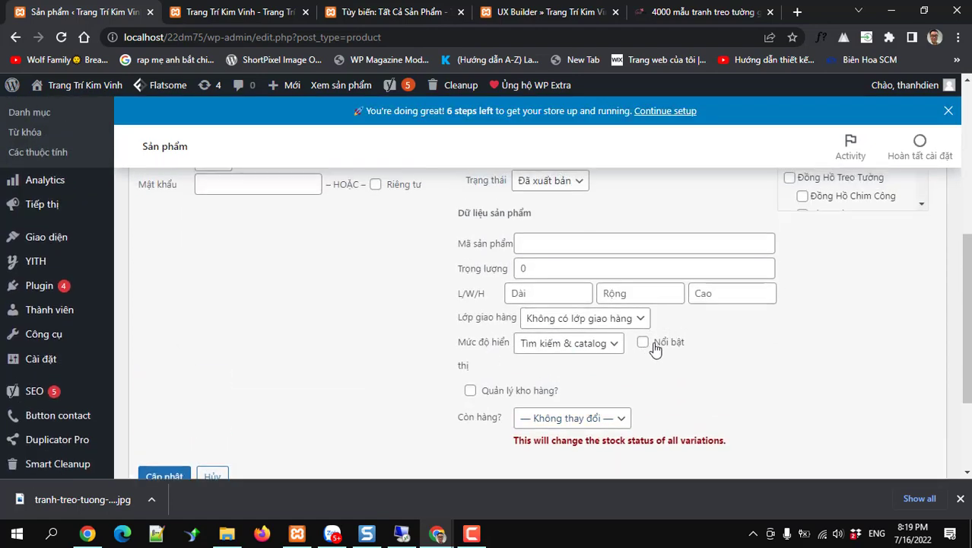
pyautogui.click(642, 344)
pyautogui.scroll(-1, 249, 419)
pyautogui.click(166, 405)
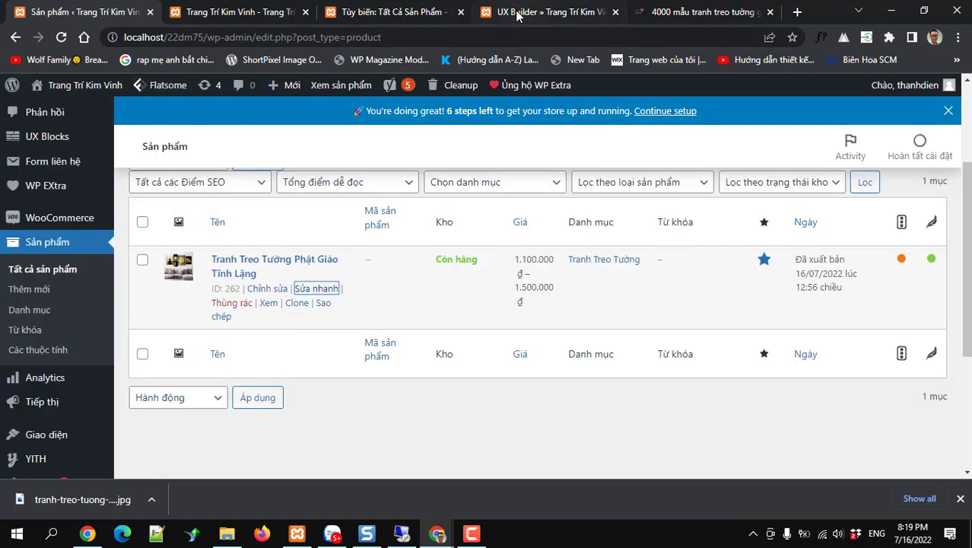
# Reload the live home page and check the product shown in the Tranh Treo Tường tab.
pyautogui.click(392, 12)
pyautogui.click(243, 12)
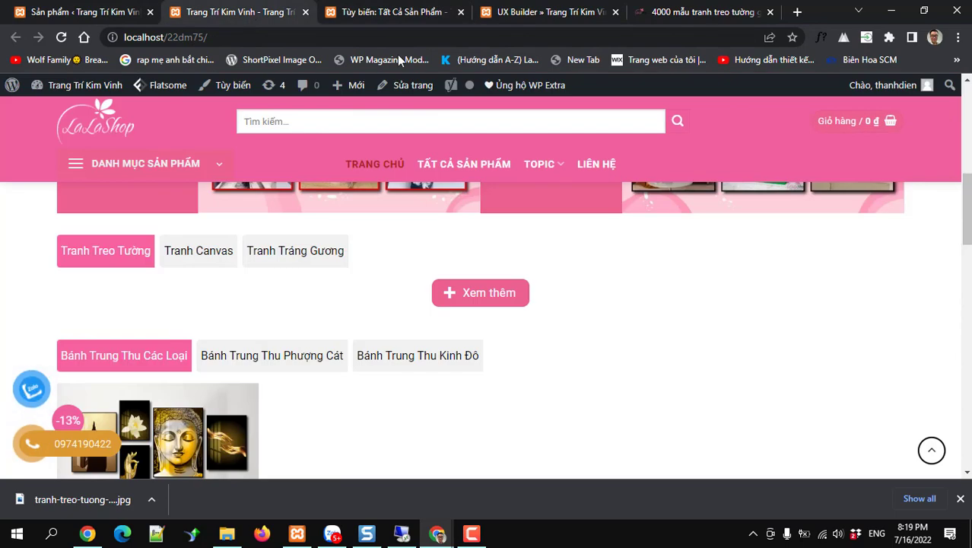
pyautogui.click(61, 36)
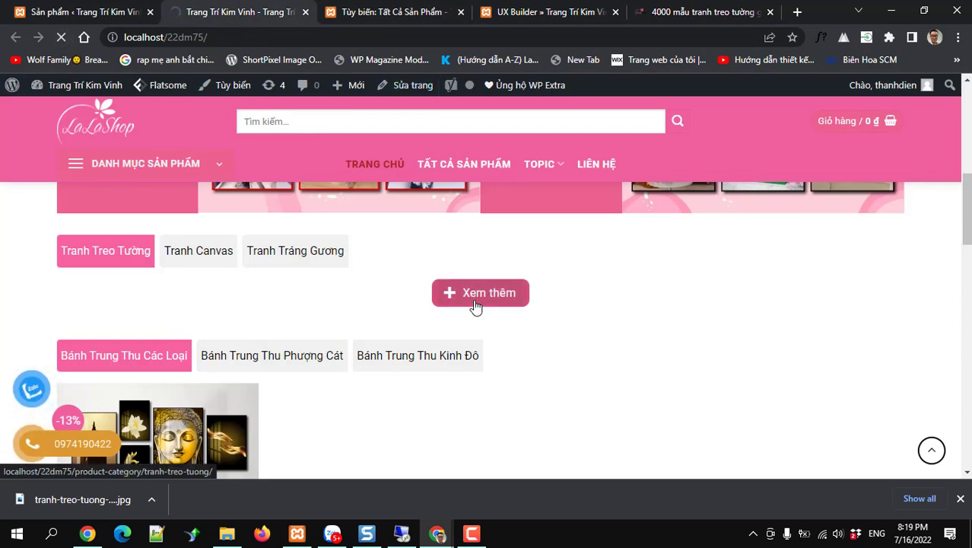
pyautogui.scroll(-3, 315, 373)
pyautogui.scroll(1, 205, 301)
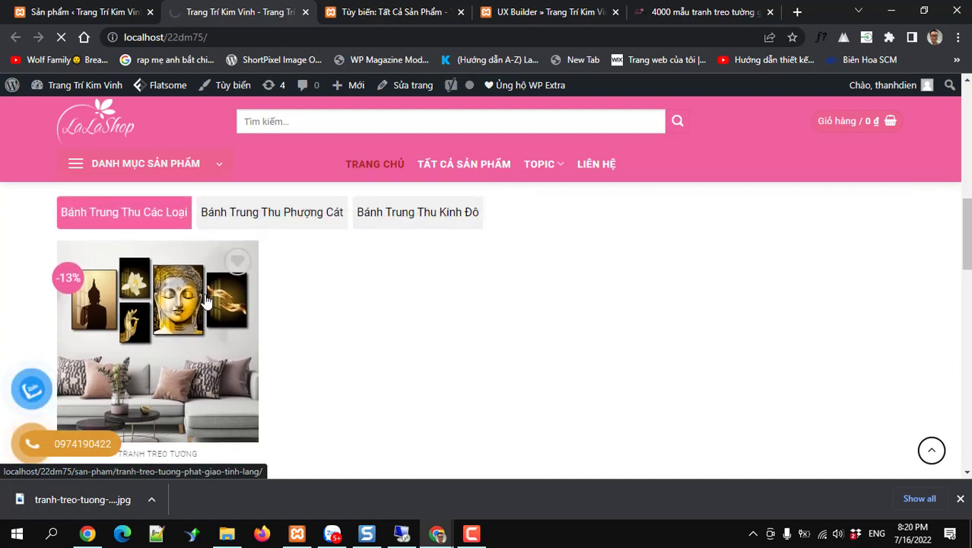
pyautogui.scroll(2, 206, 319)
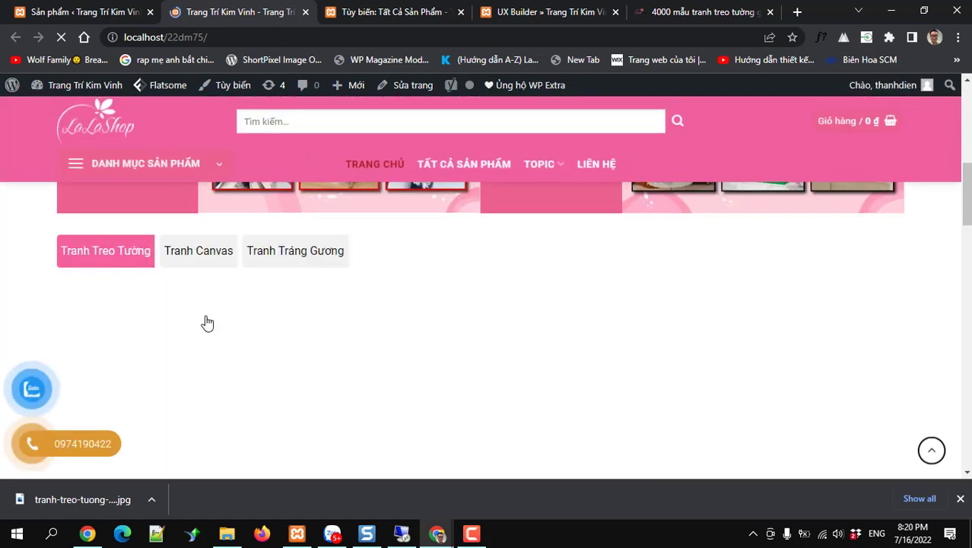
pyautogui.scroll(-3, 207, 319)
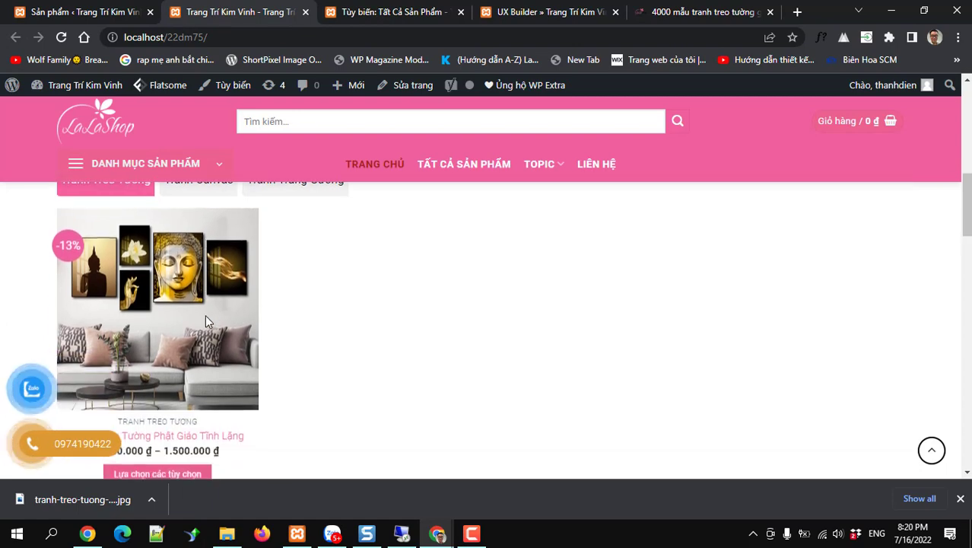
pyautogui.scroll(3, 207, 320)
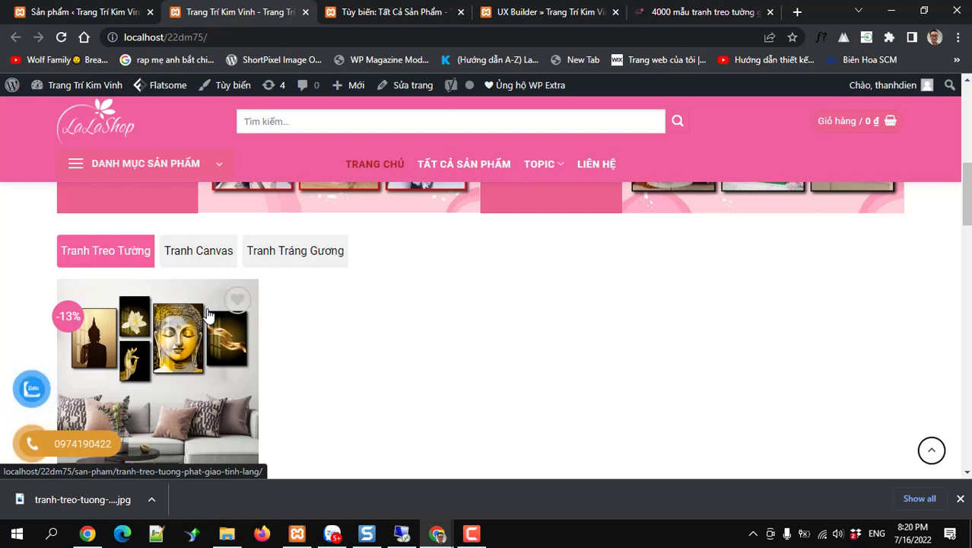
# Look through the home page's remaining sections, reload it, and review it from the top slider down.
pyautogui.scroll(-3, 367, 310)
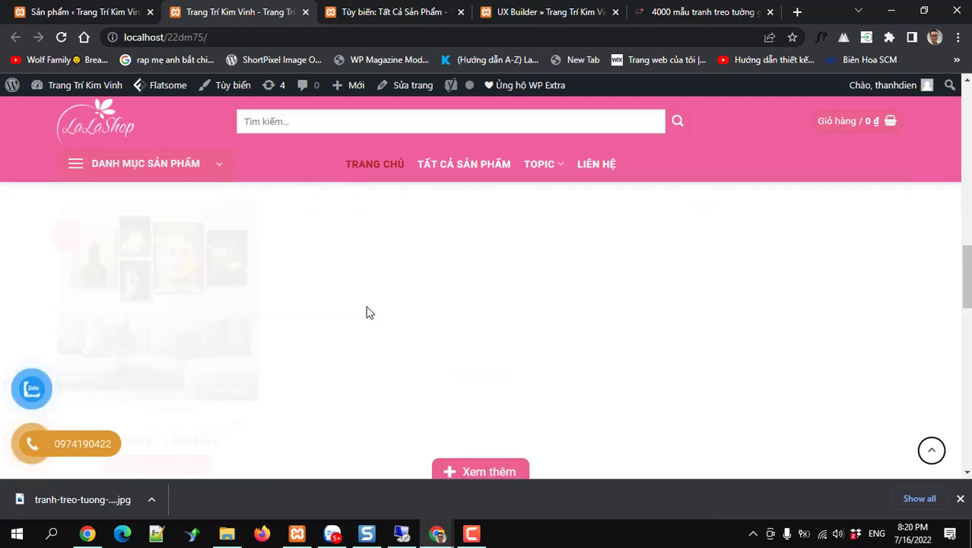
pyautogui.scroll(-5, 367, 310)
pyautogui.scroll(4, 366, 311)
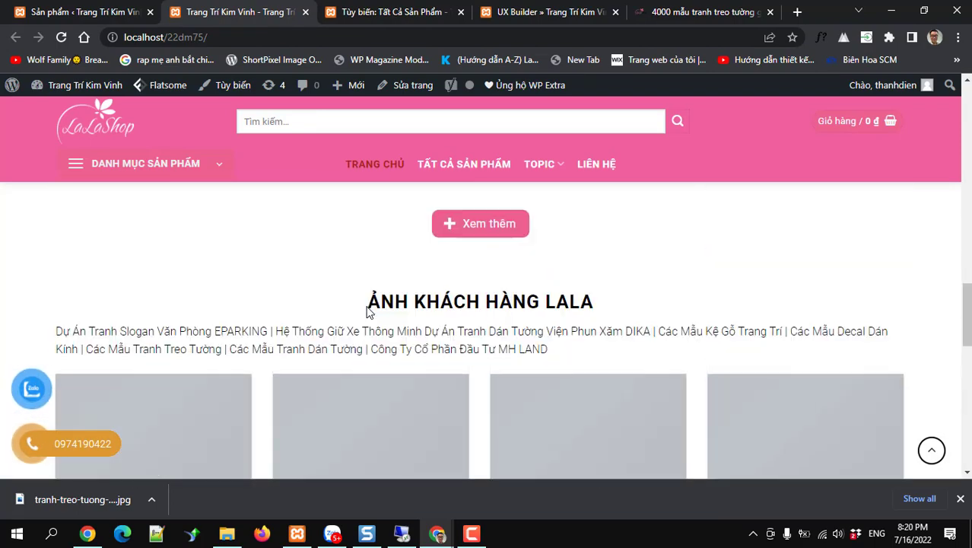
pyautogui.press('F5')
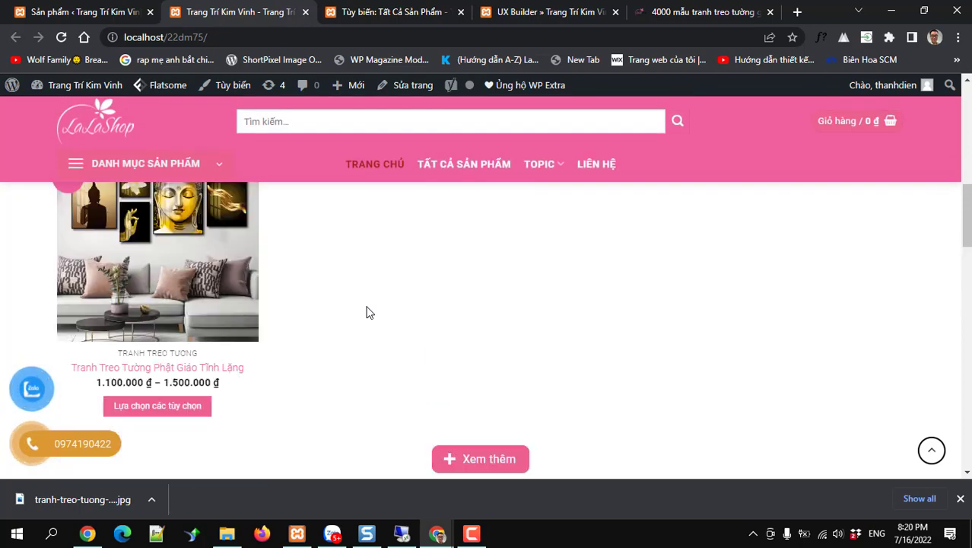
pyautogui.scroll(-3, 679, 430)
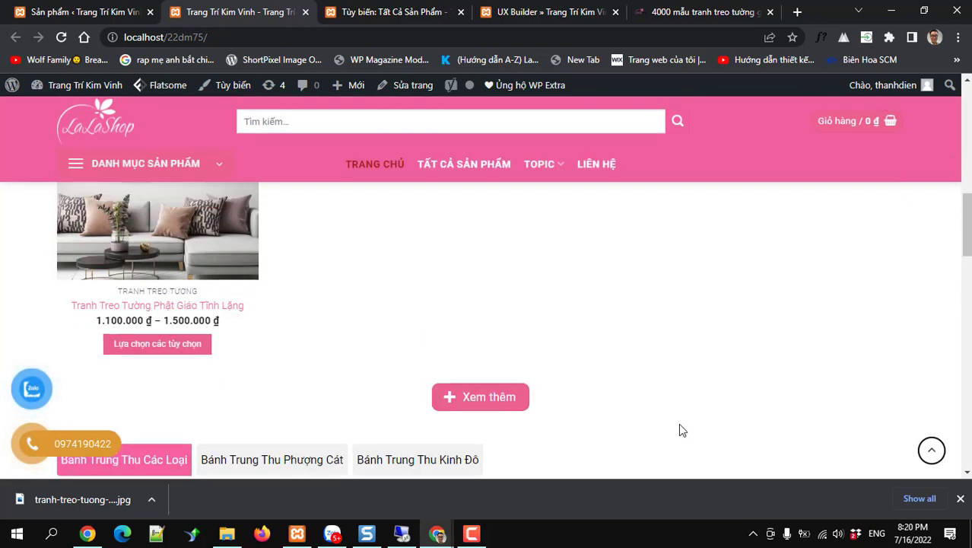
pyautogui.scroll(8, 680, 430)
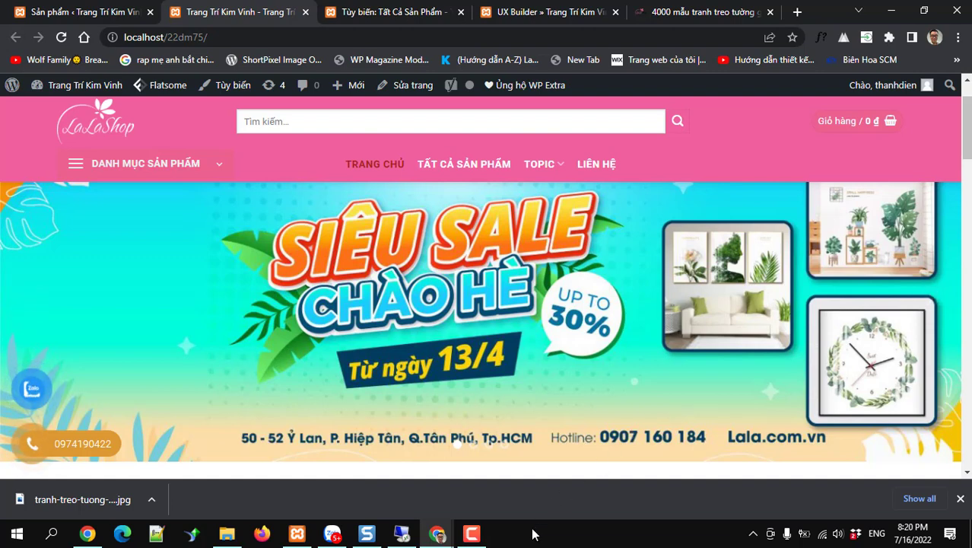
pyautogui.scroll(-12, 369, 335)
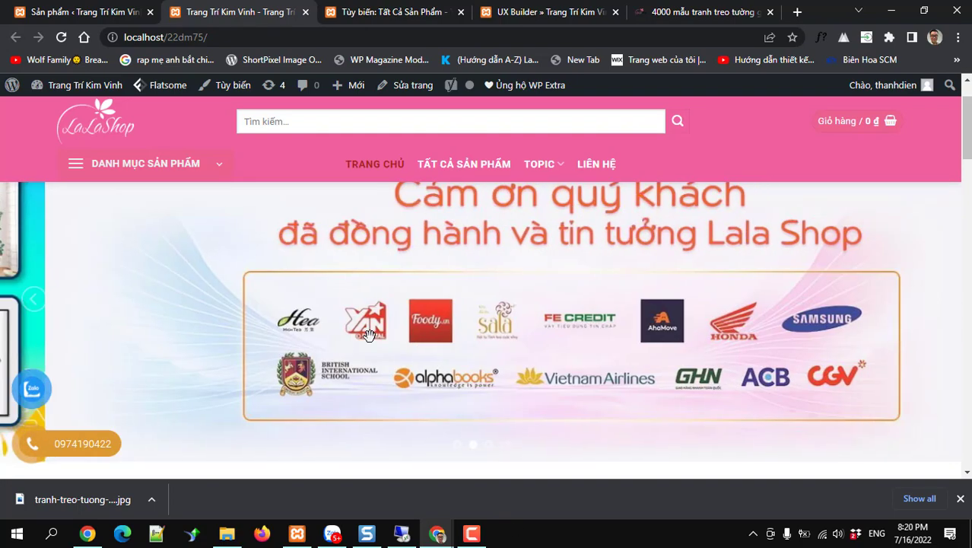